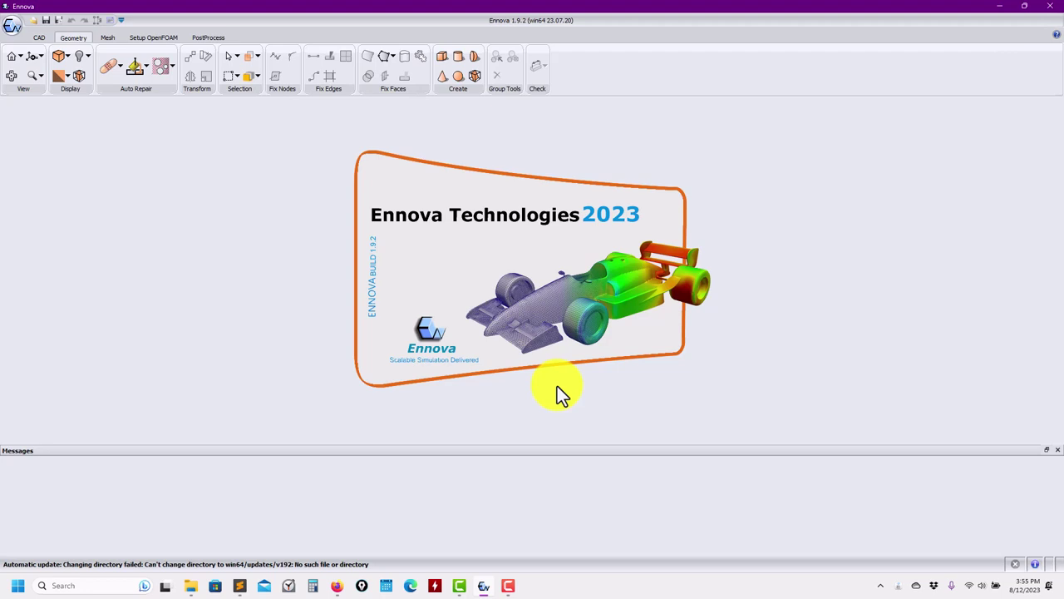
Step: Switch to Onshape and compare the pipe model with the surrounding external domain in pipe-external
left_click(336, 585)
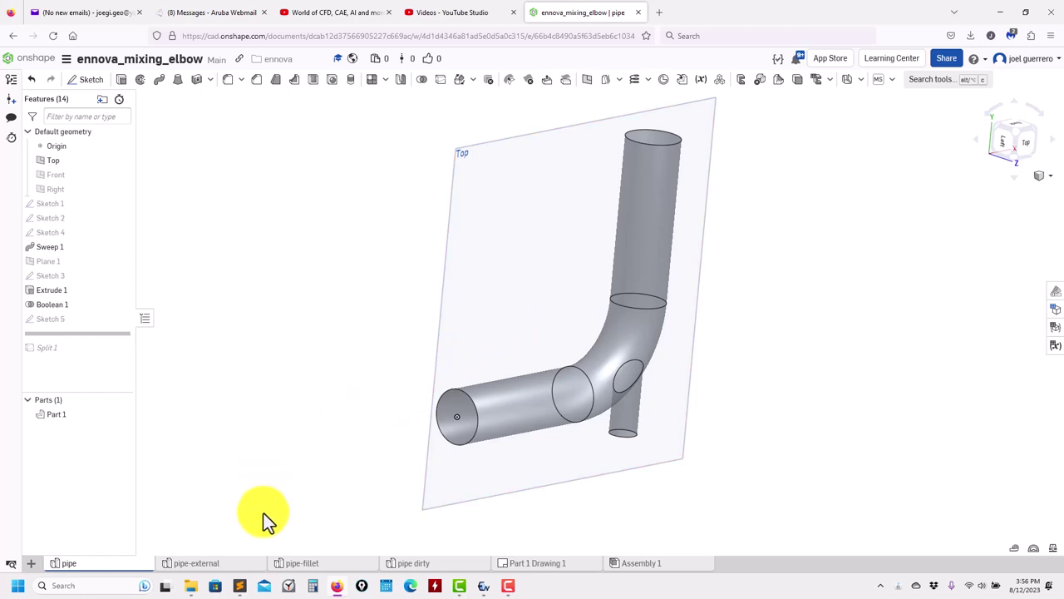
left_click(215, 564)
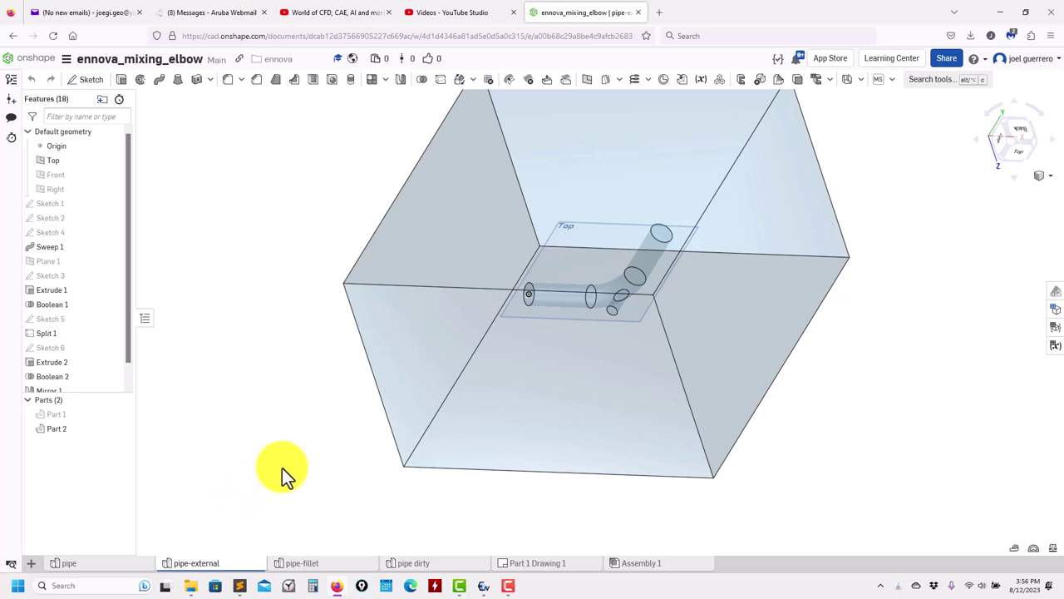
middle_click_drag(362, 509, 359, 561)
scroll(286, 422, "up", 2)
scroll(286, 421, "down", 4)
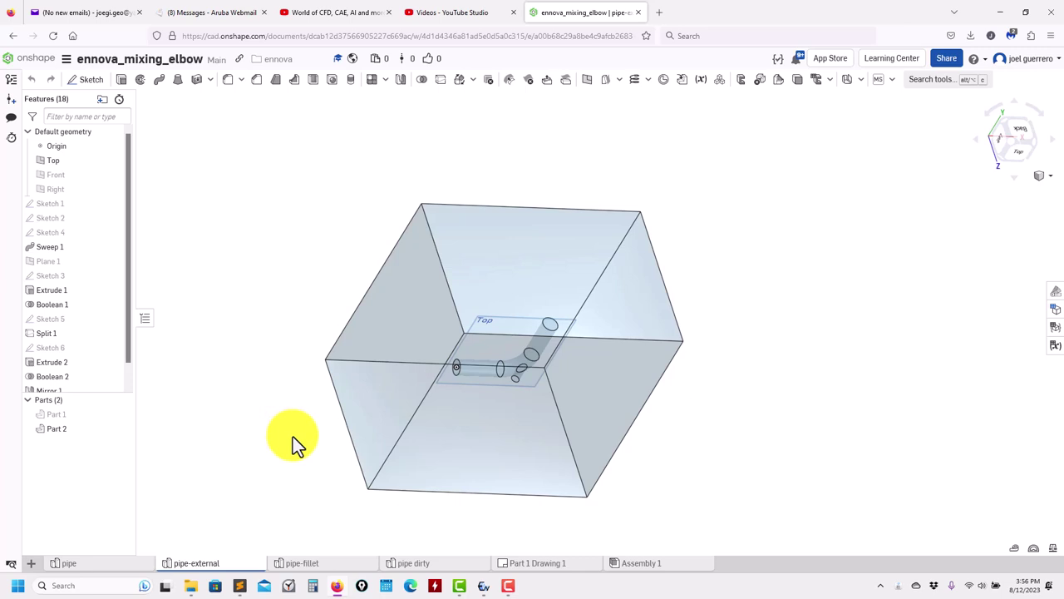
left_click(115, 565)
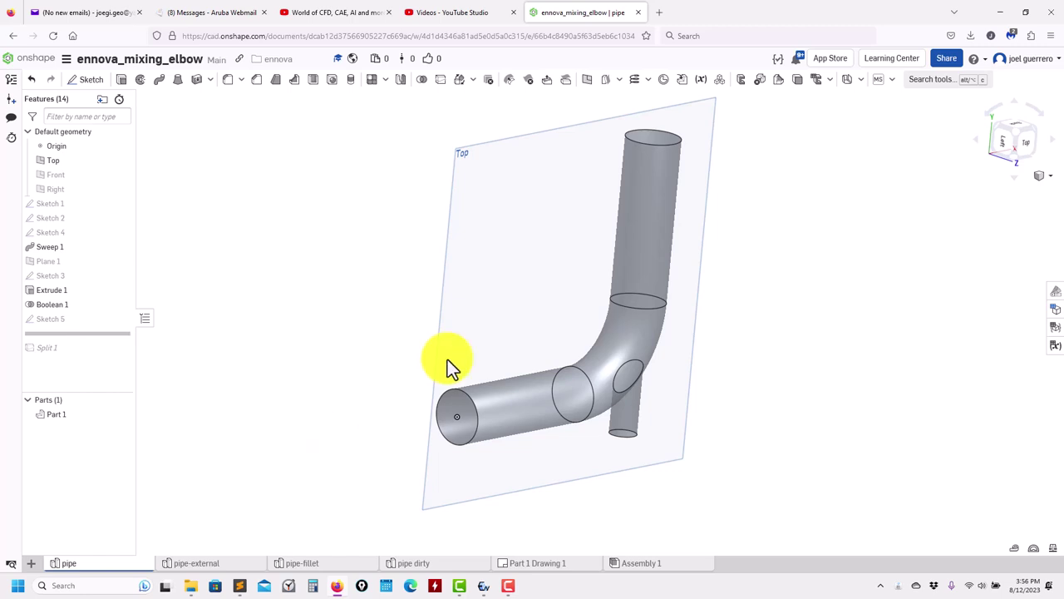
left_click(195, 563)
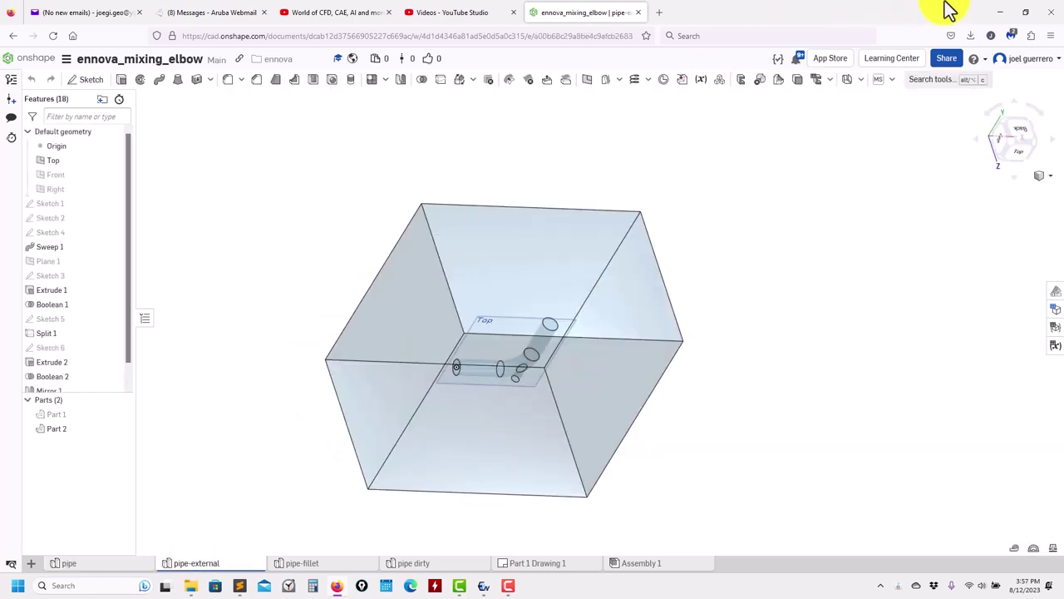
Step: Return to Ennova and bring up the dialog for opening geometry files
left_click(1000, 11)
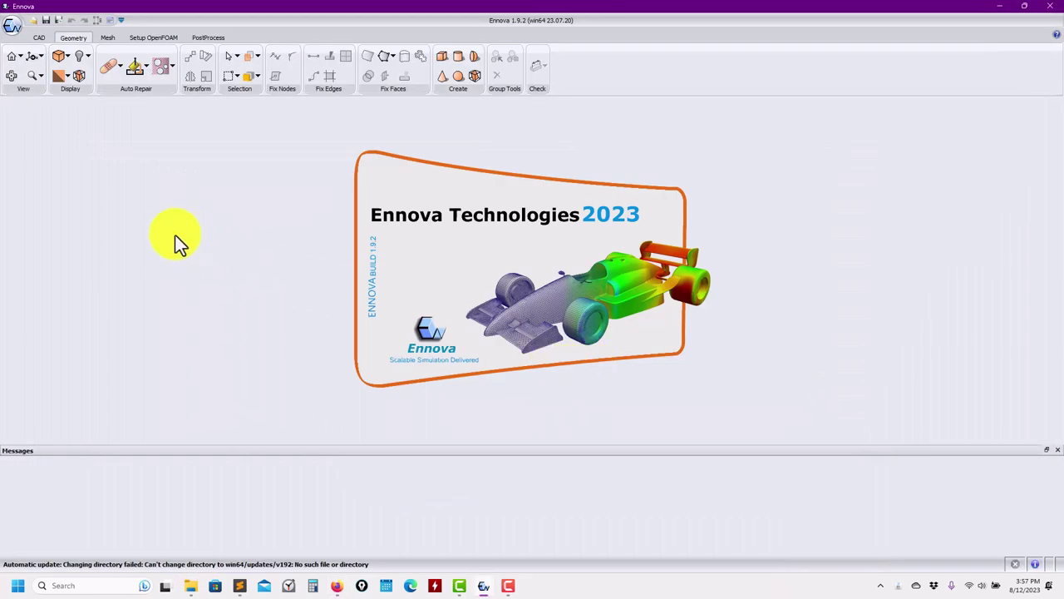
left_click(35, 21)
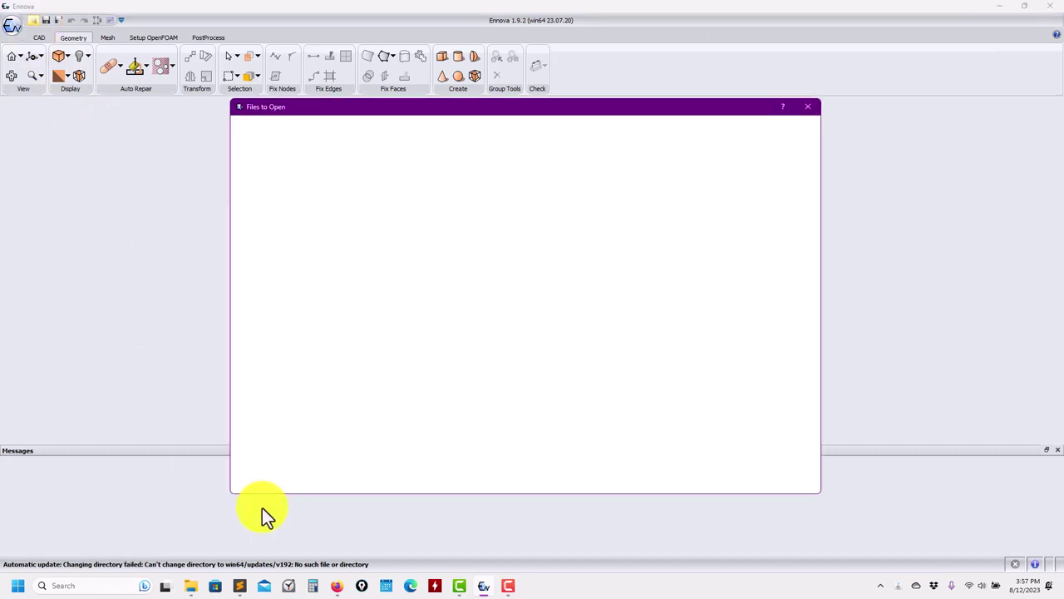
Step: Switch to Onshape, roll pipe-external back to before Mirror 1, and restore its full feature history
left_click(337, 585)
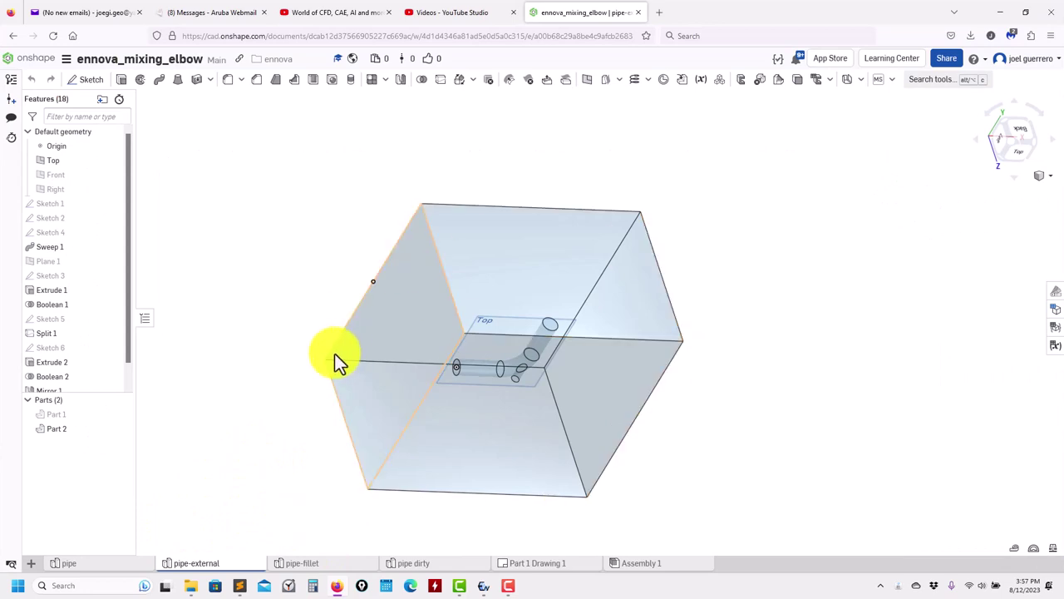
scroll(74, 354, "down", 1)
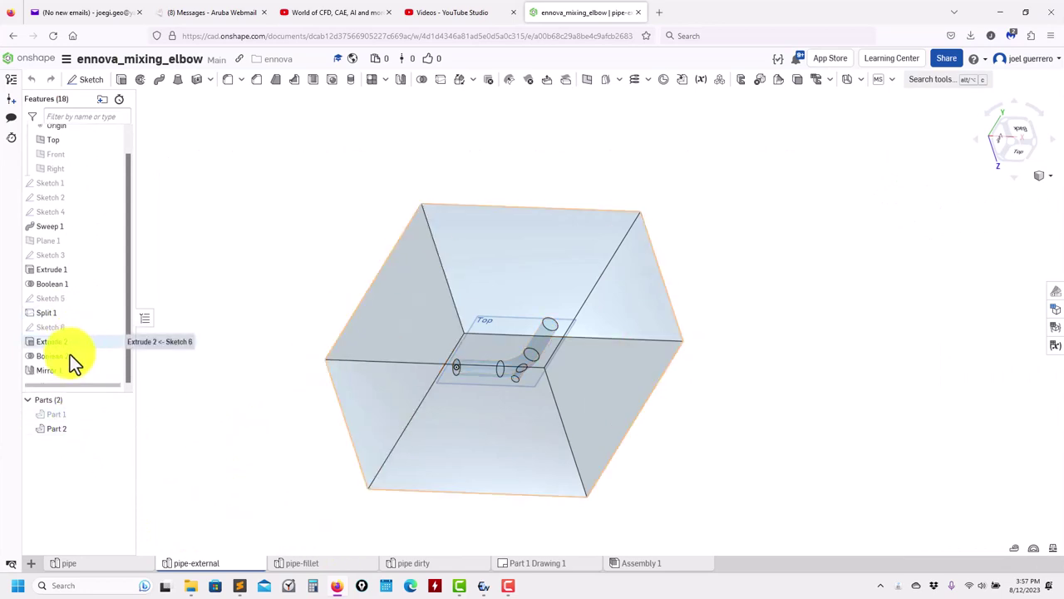
left_click_drag(70, 385, 78, 368)
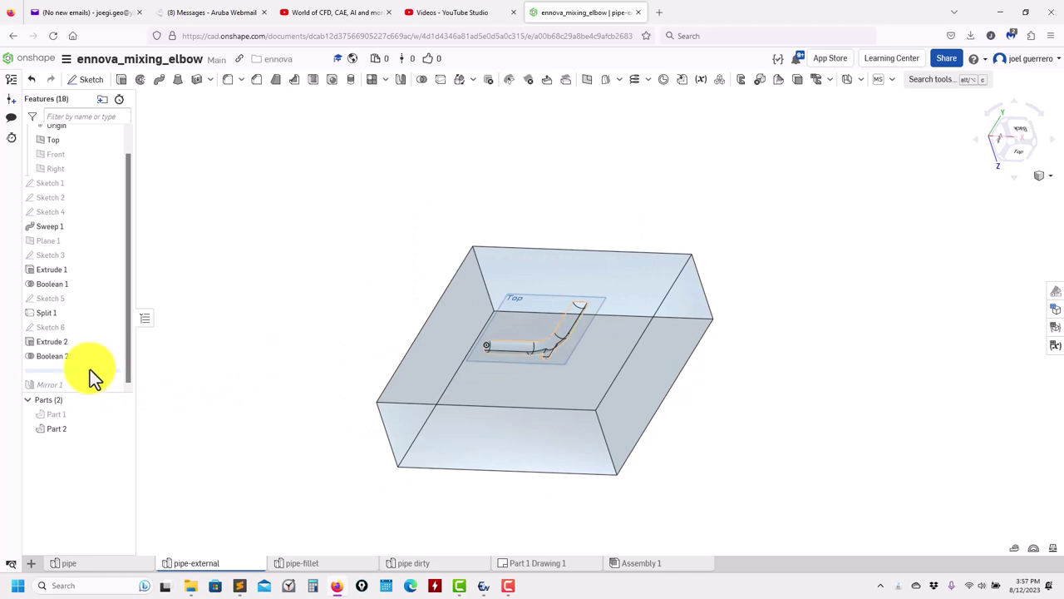
left_click_drag(81, 388, 83, 398)
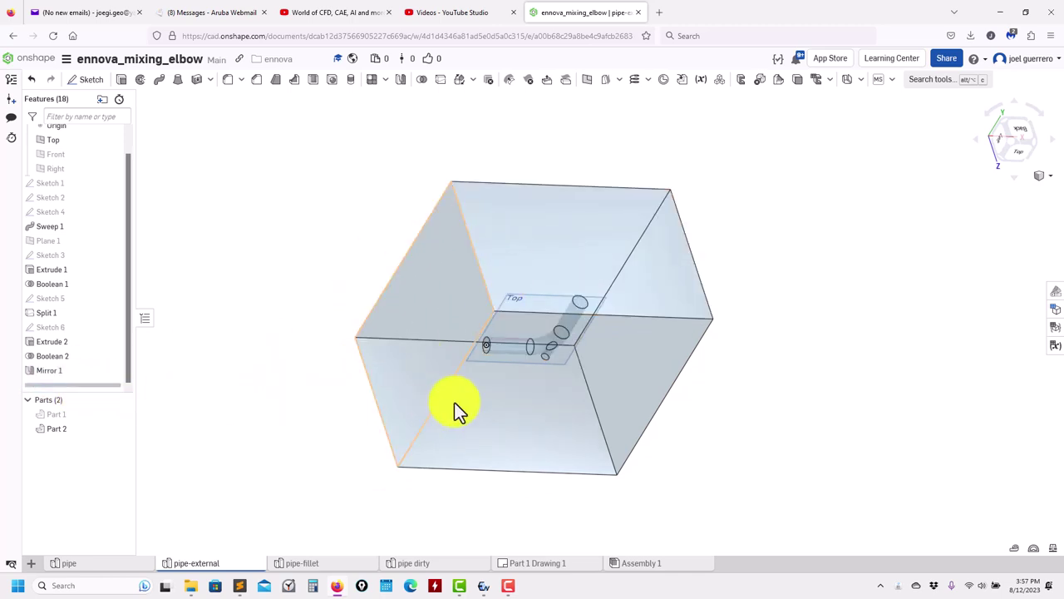
Step: Return to Ennova, open elbow-external-all.x_t from the geometries folder and make the model translucent
left_click(1000, 13)
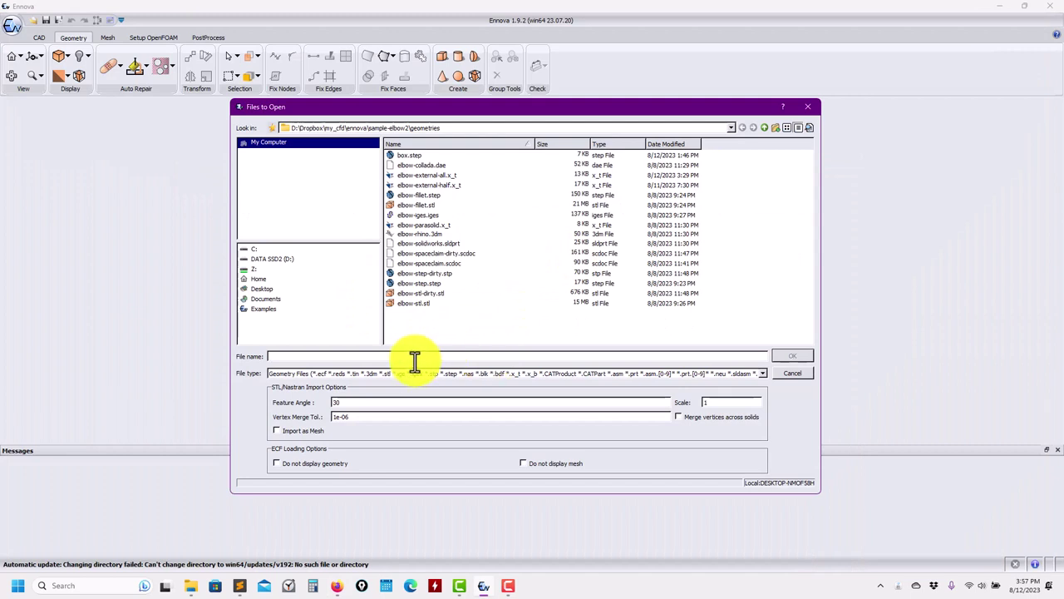
left_click(449, 175)
left_click(786, 355)
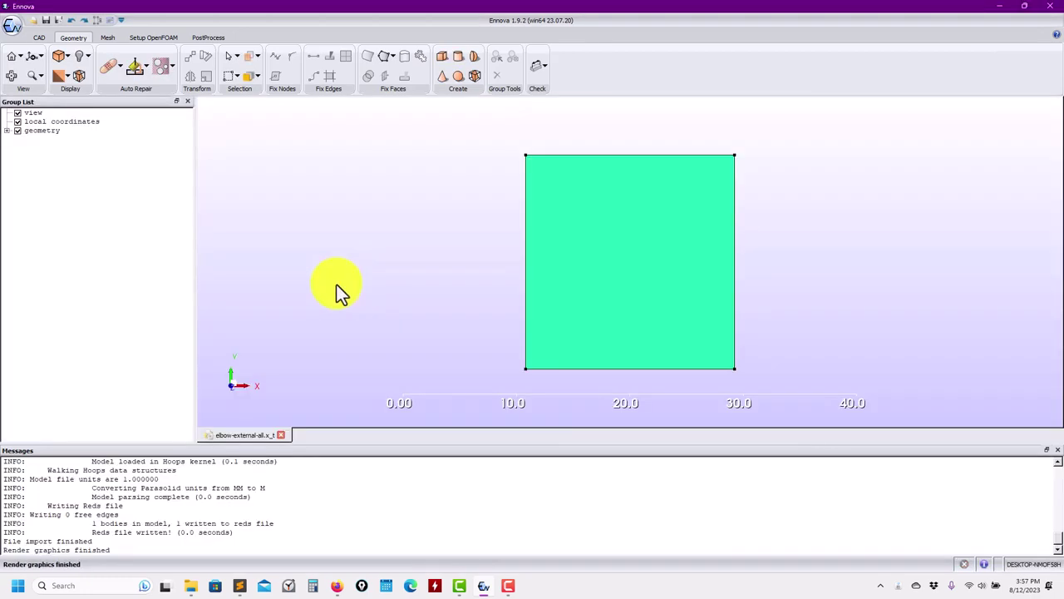
left_click(89, 58)
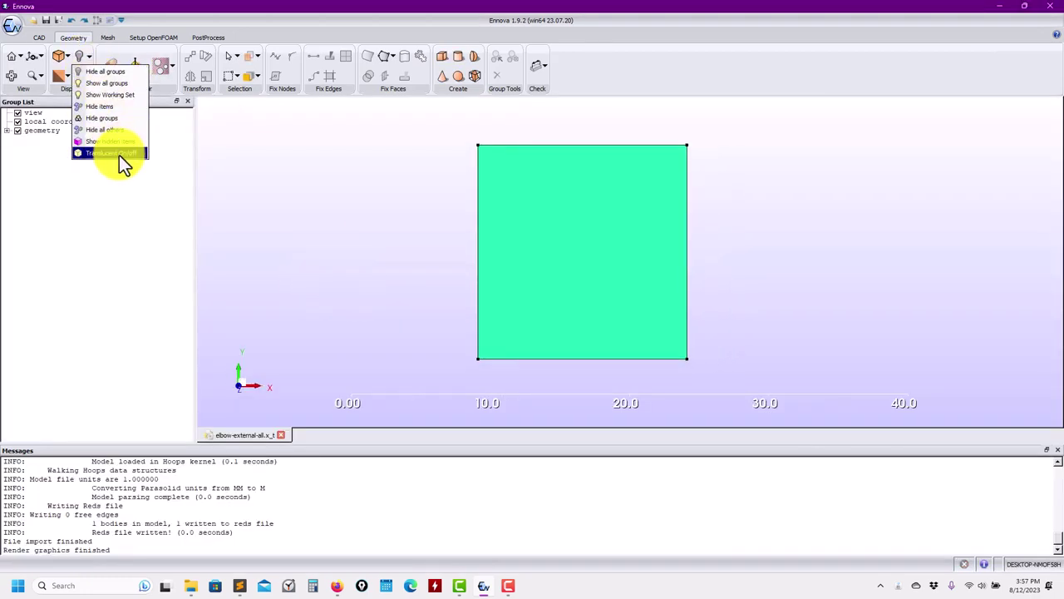
left_click(119, 154)
left_click_drag(377, 291, 451, 304)
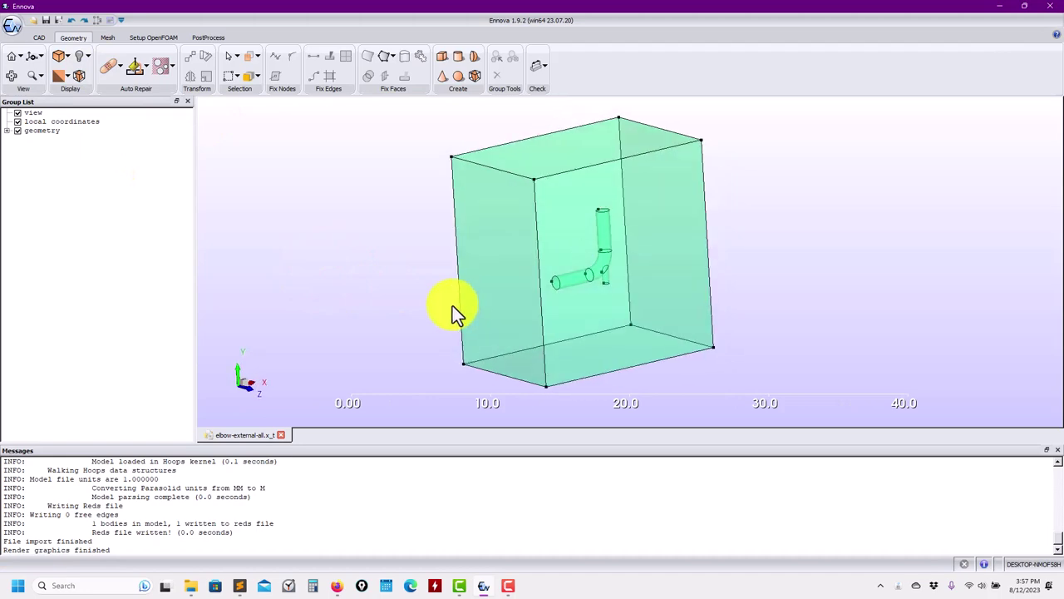
Step: Open elbow-external-half.x_t alongside the first model and make it translucent to reveal the half elbow
left_click(33, 21)
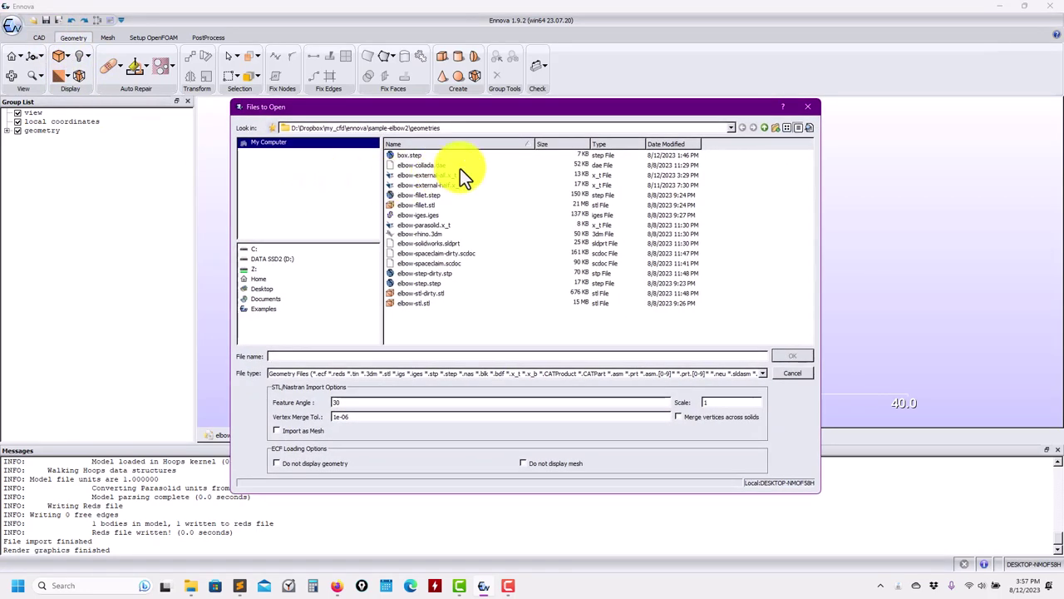
left_click(454, 186)
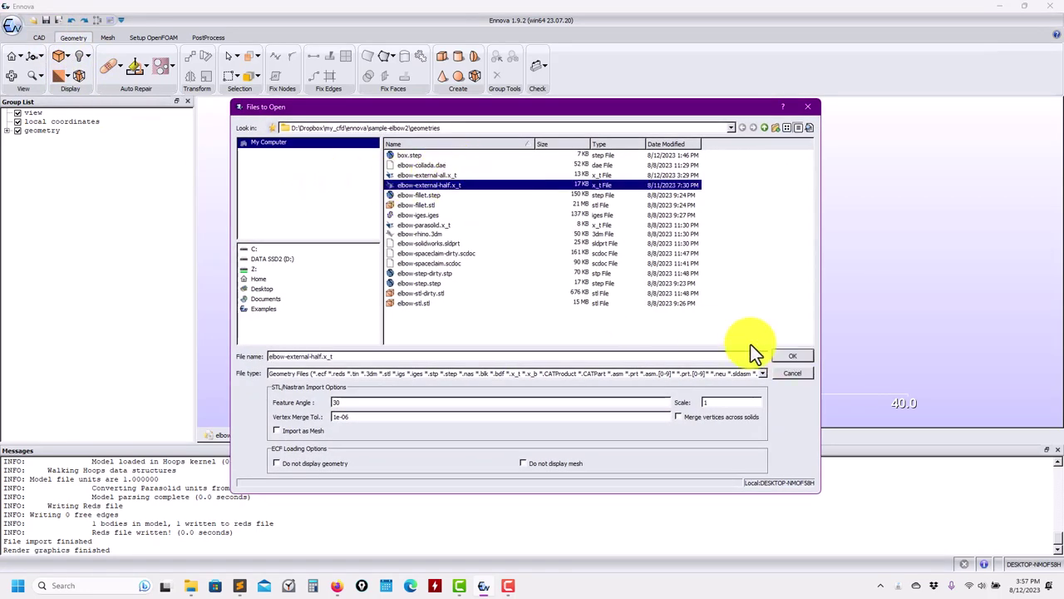
left_click(777, 356)
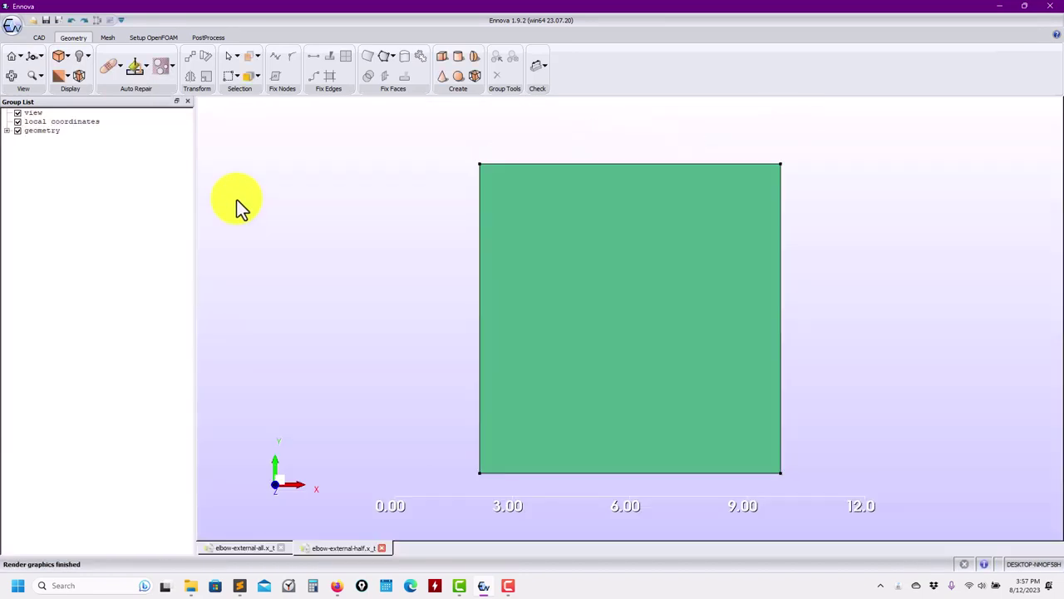
left_click_drag(293, 234, 259, 208)
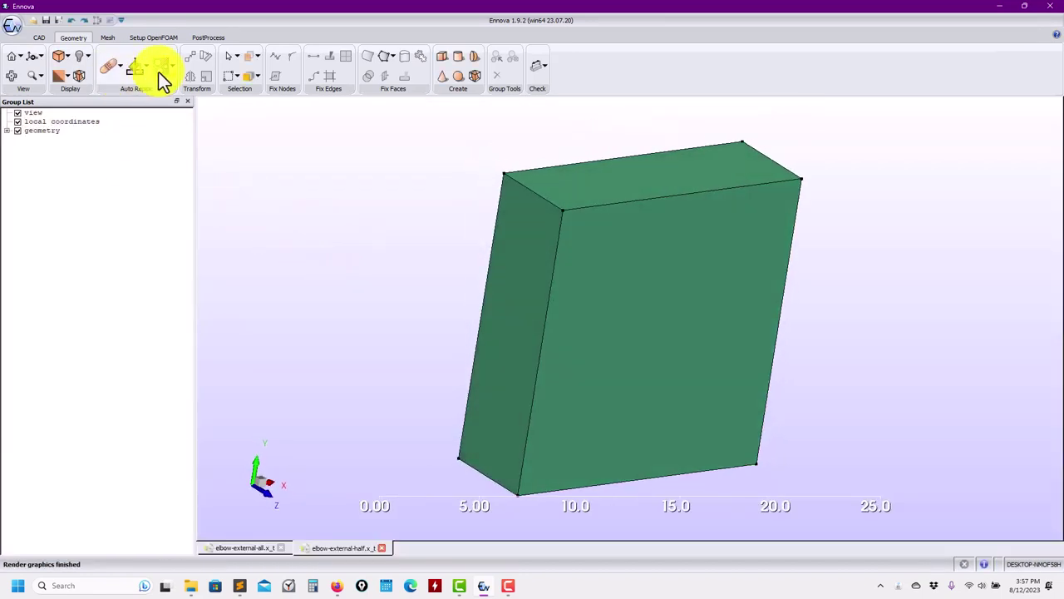
left_click(89, 56)
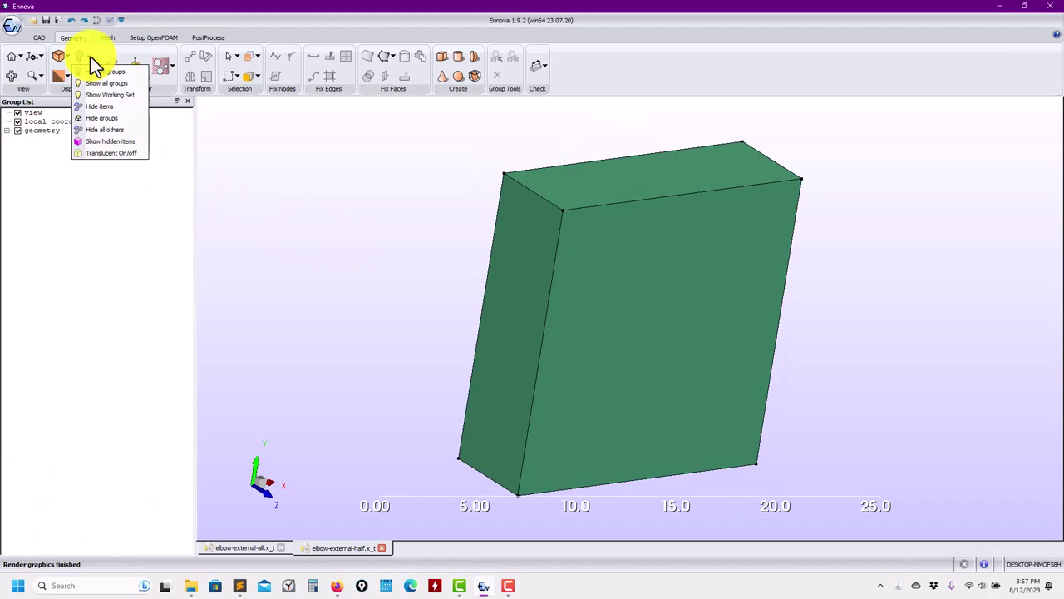
left_click(118, 151)
left_click_drag(350, 212, 534, 216)
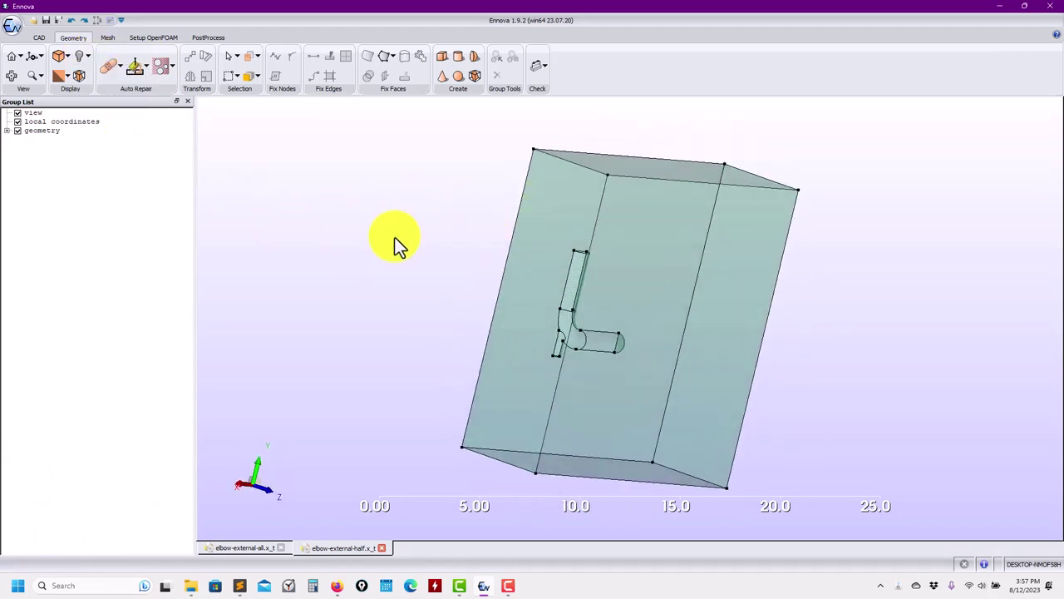
left_click_drag(397, 241, 229, 520)
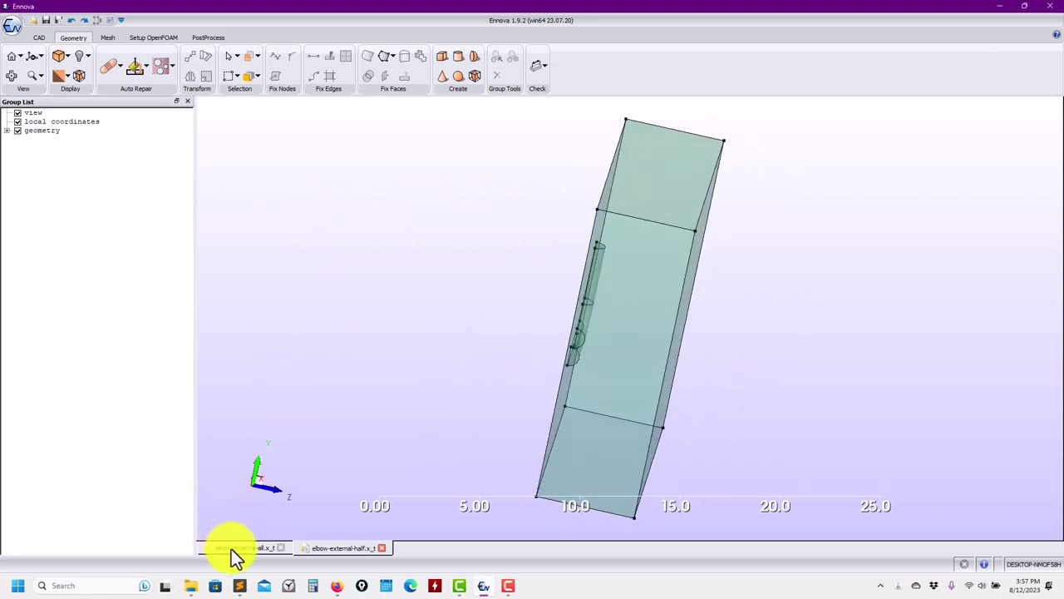
Step: Go back to elbow-external-all.x_t, expand its geometry groups down to Volume1, and delete the volumes by flattening
left_click(241, 547)
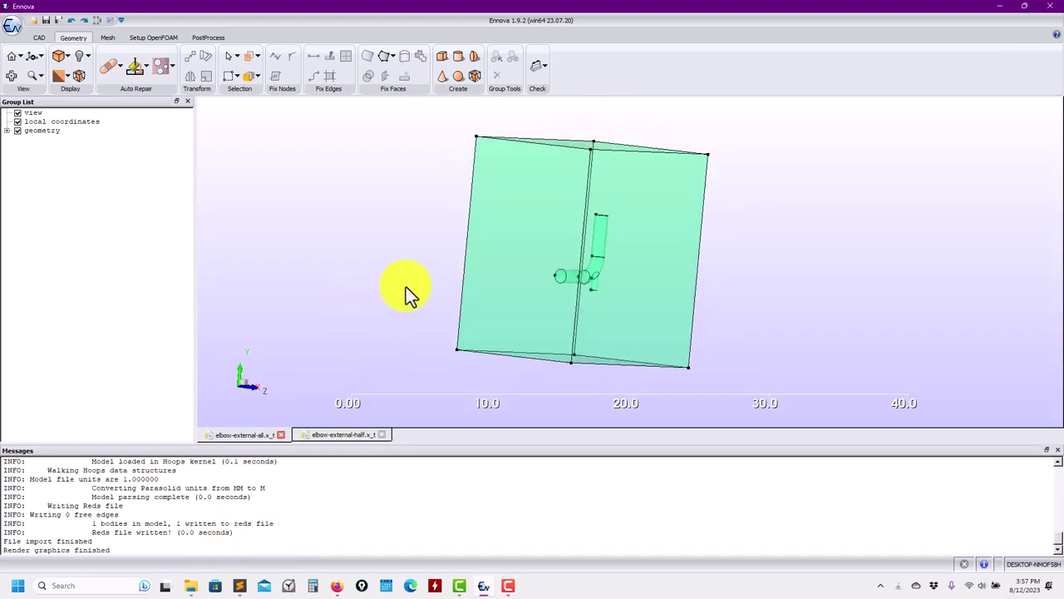
left_click_drag(407, 291, 312, 304)
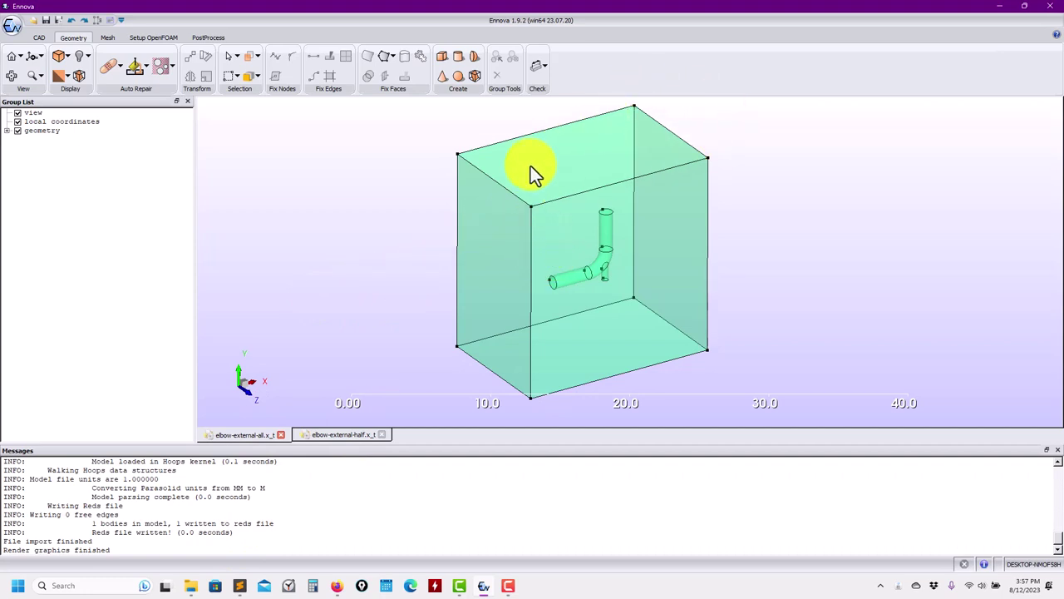
left_click(7, 131)
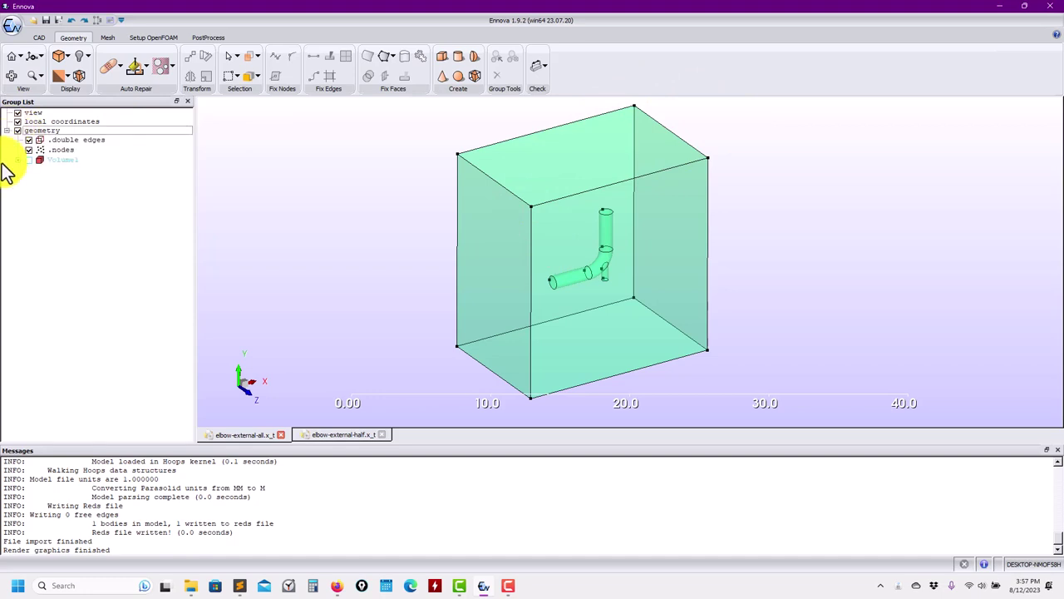
left_click(18, 159)
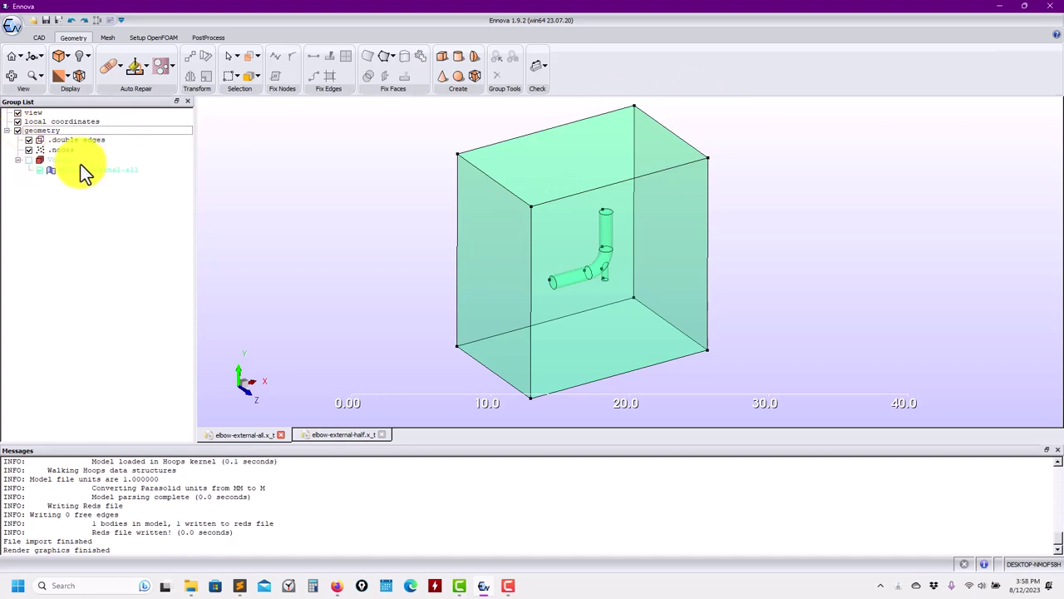
right_click(73, 169)
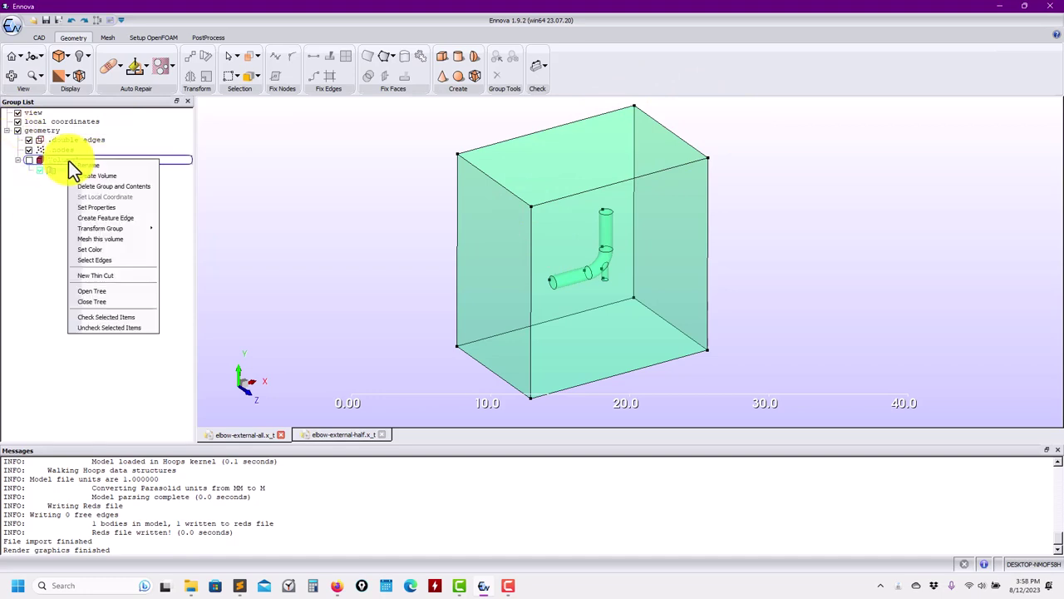
left_click(149, 80)
left_click(147, 70)
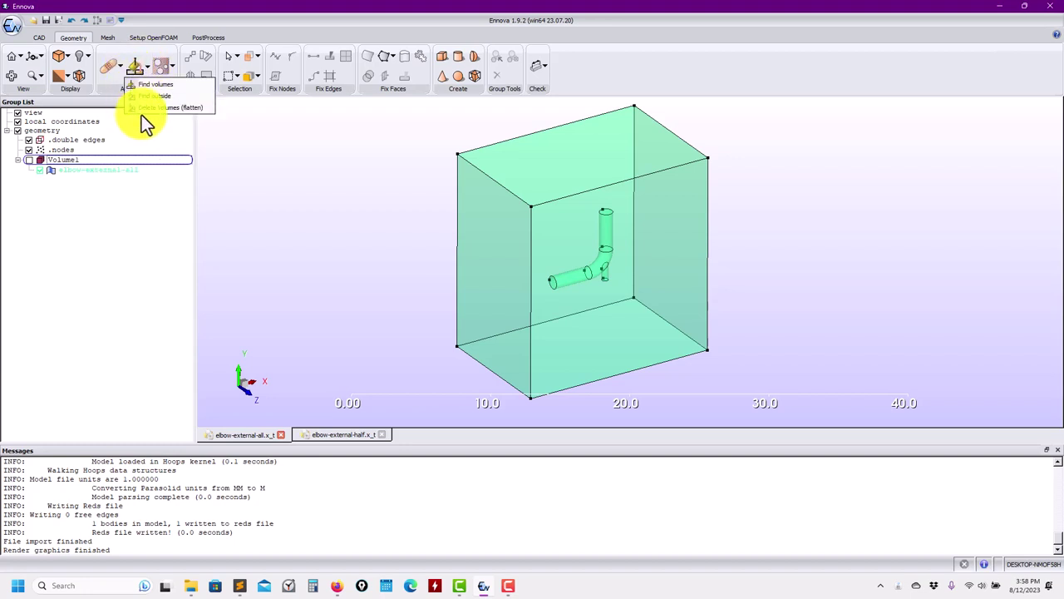
left_click(150, 108)
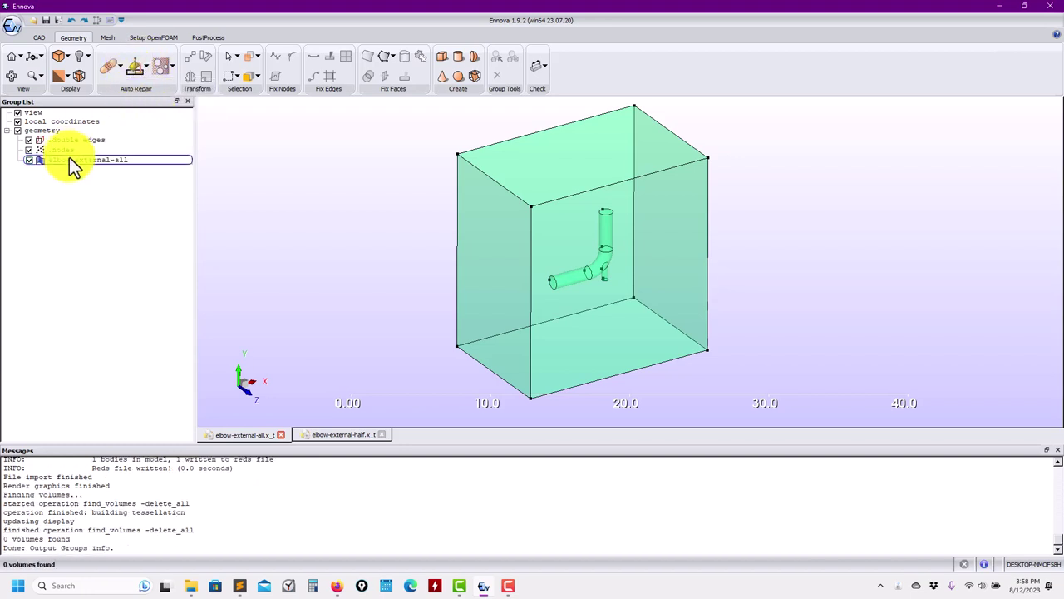
Step: Create a volume from the elbow-external-all group
right_click(69, 157)
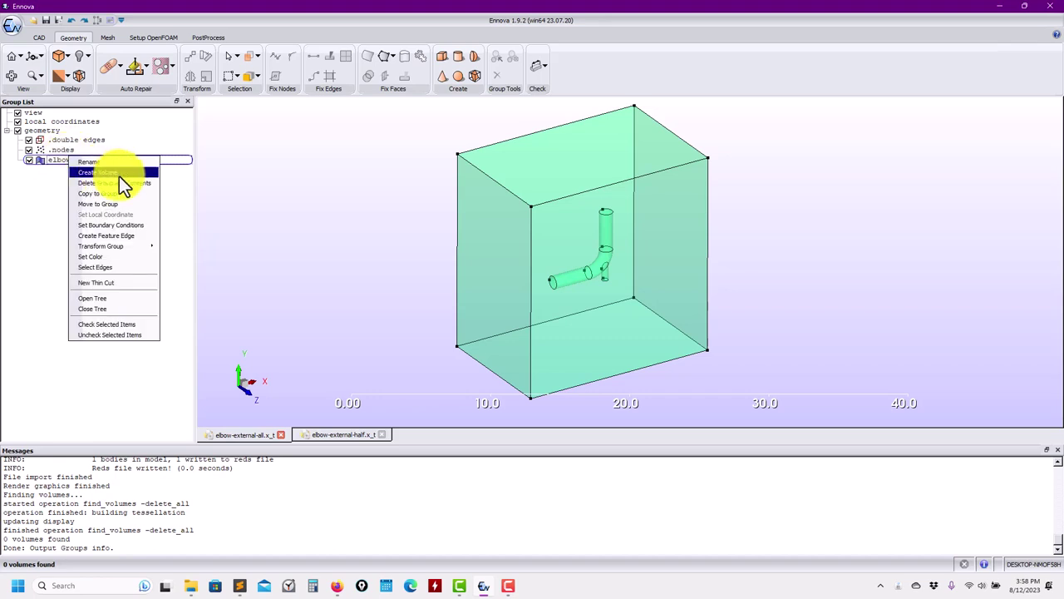
left_click(117, 173)
middle_click_drag(350, 223, 320, 197)
left_click_drag(321, 197, 273, 294)
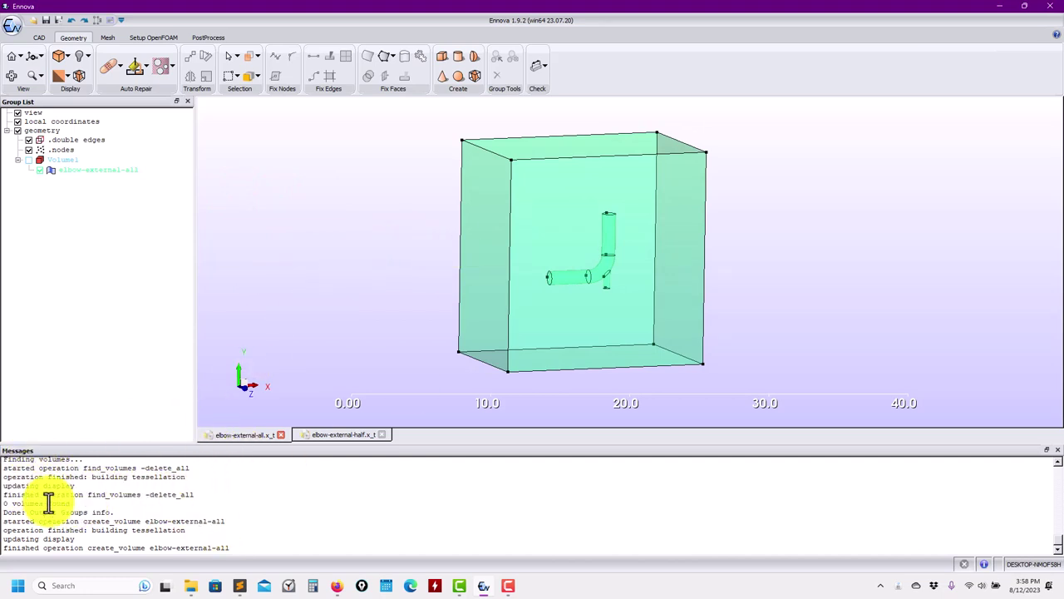
Step: Hide the Messages window and show it again
right_click(81, 48)
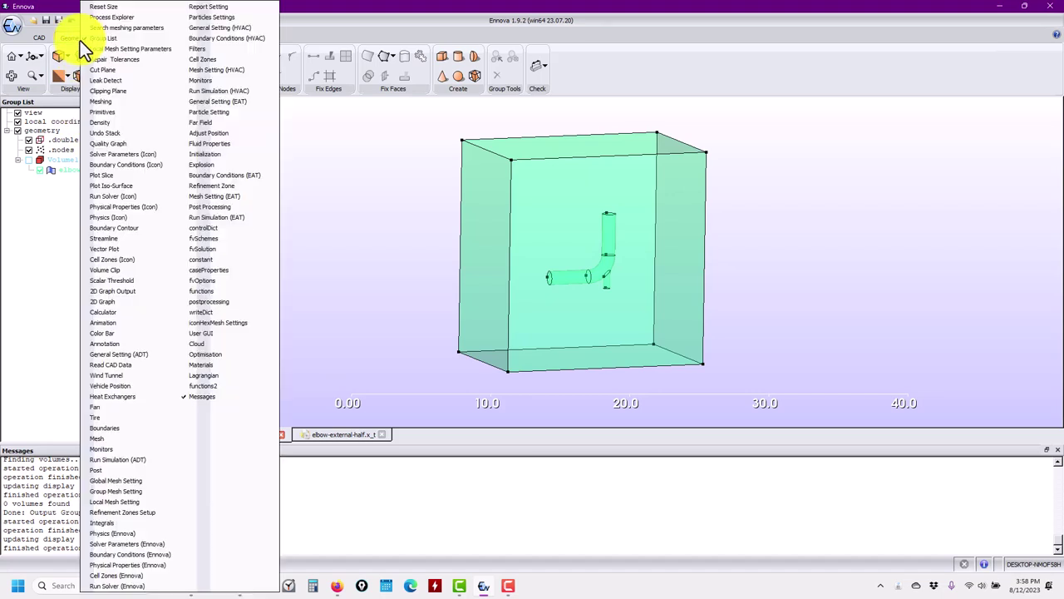
left_click(192, 397)
right_click(71, 40)
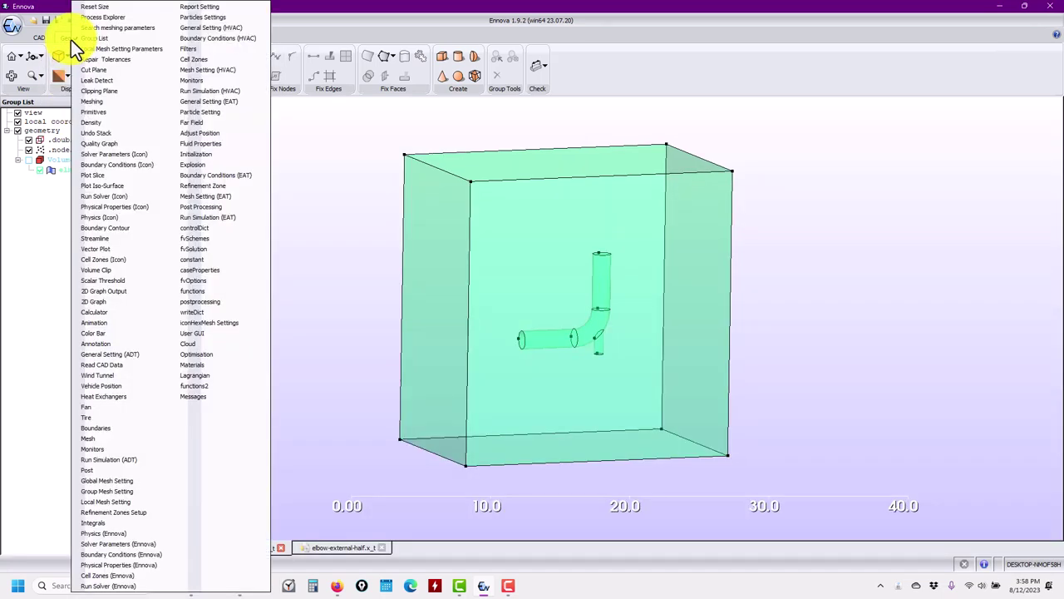
left_click(202, 397)
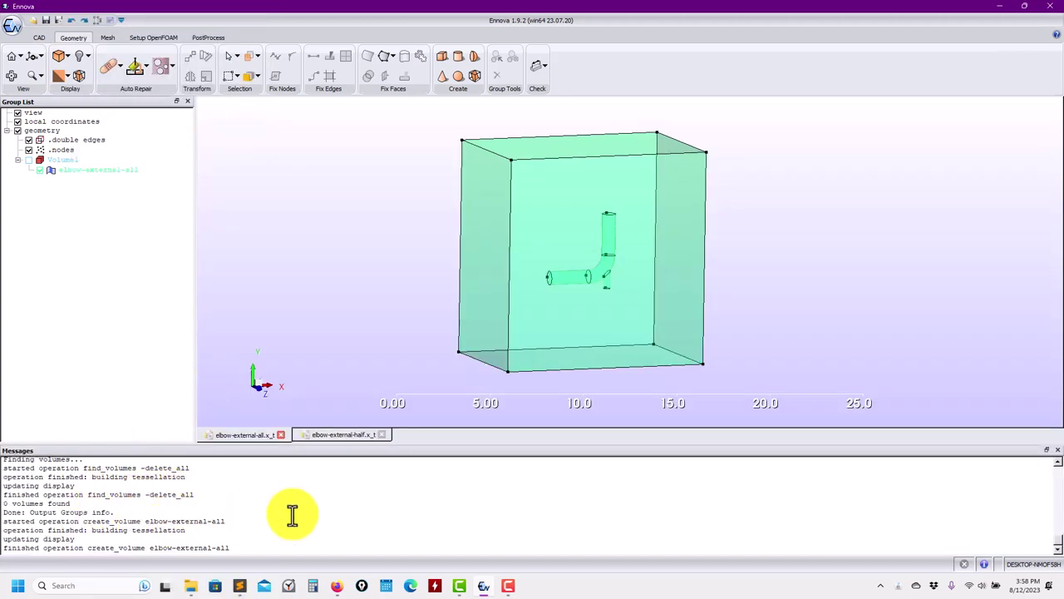
middle_click_drag(408, 328, 420, 358)
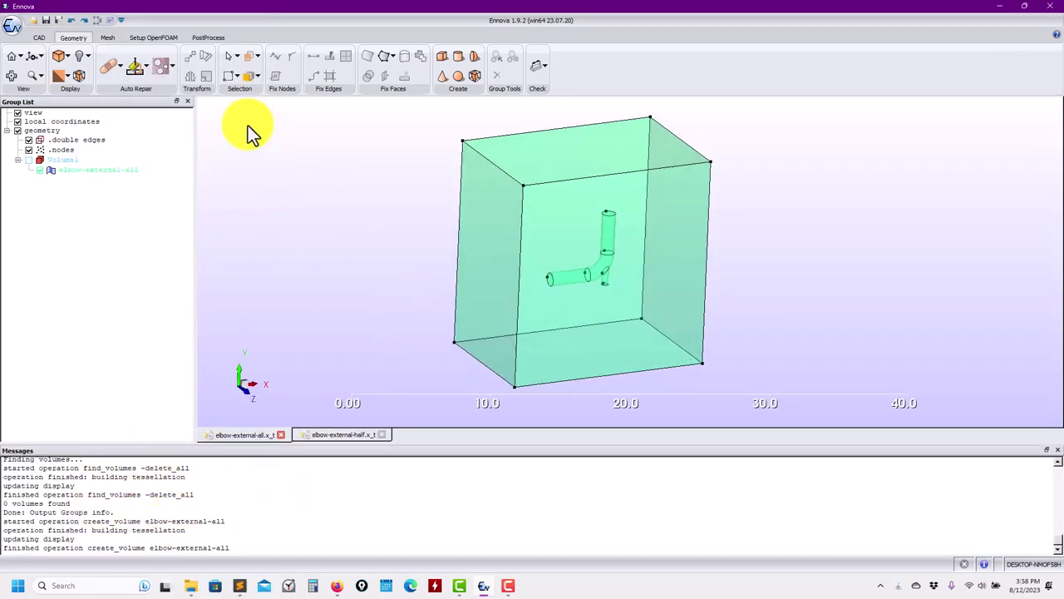
Step: Bring up the global meshing and local mesh settings, and open the mesh parameters table for the volume groups
left_click(107, 36)
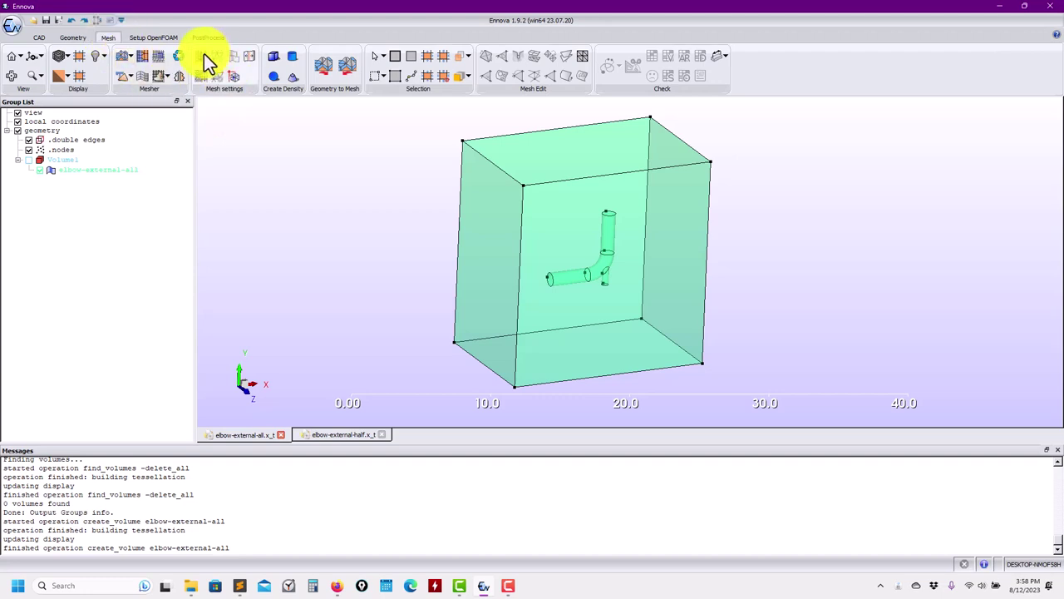
left_click(203, 77)
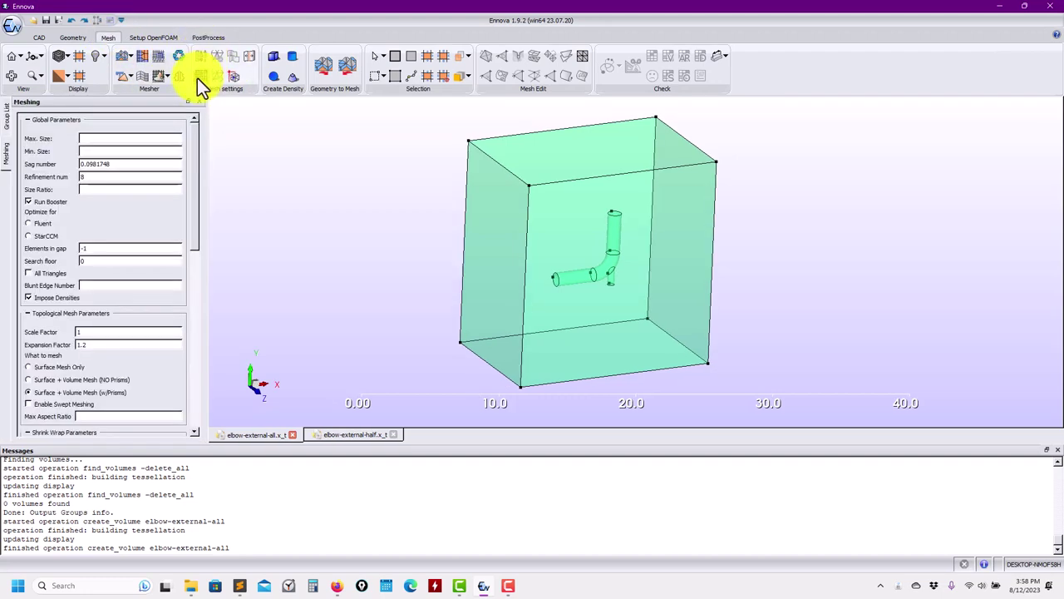
left_click(199, 78)
left_click_drag(197, 324, 195, 422)
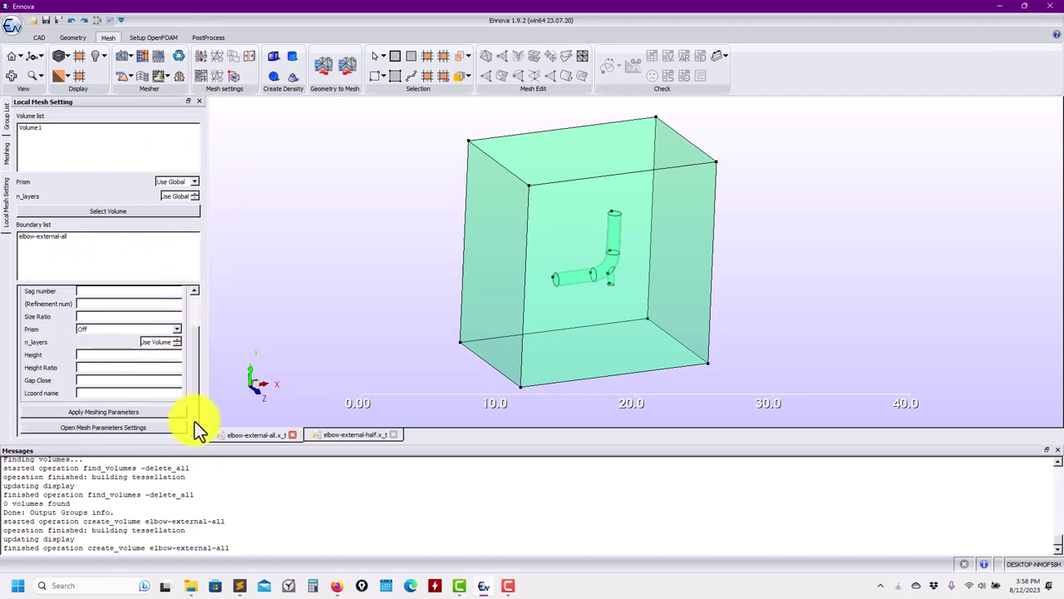
left_click(88, 429)
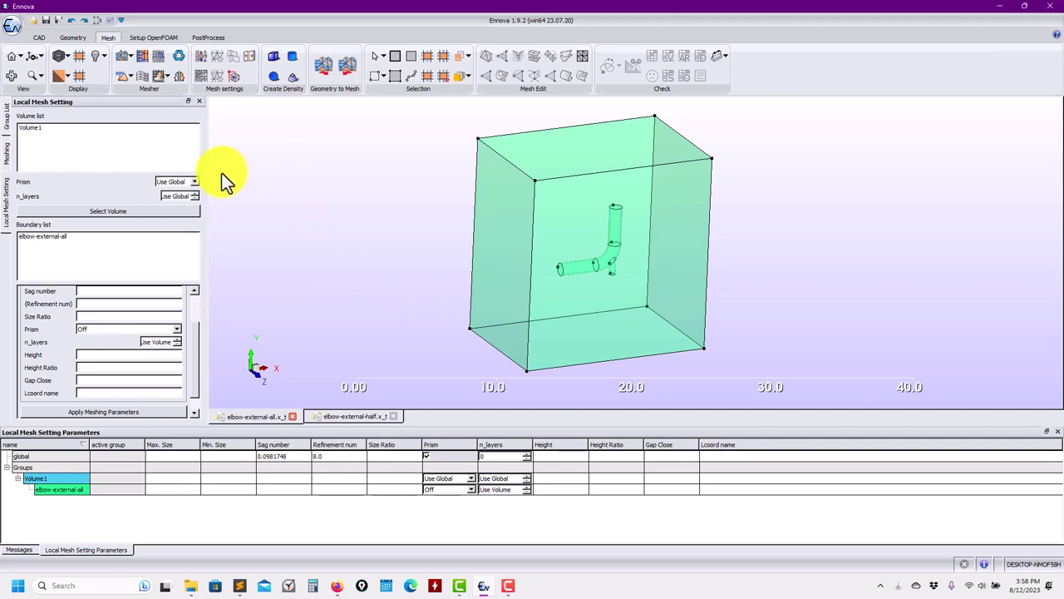
Step: Set the global mesh maximum size to 0.1, minimum size to 0.01 and refinement number to 36
left_click(8, 155)
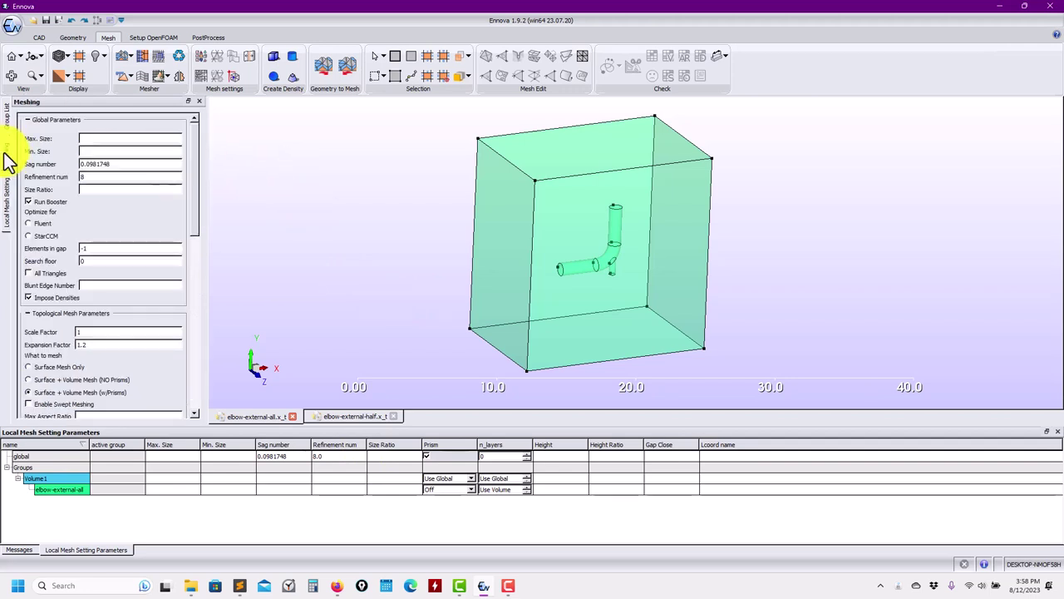
left_click(83, 152)
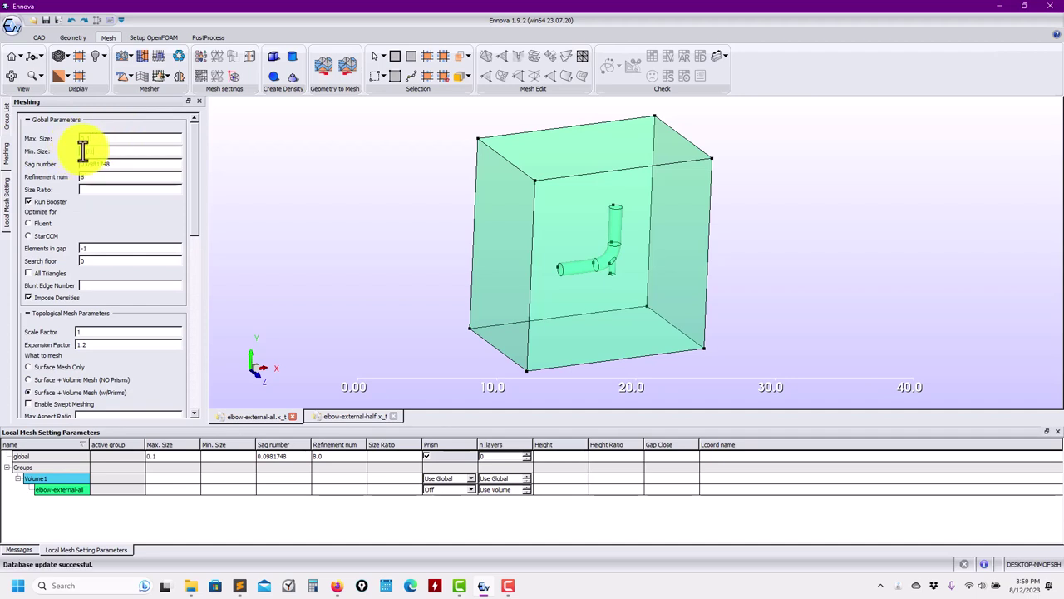
type("0.01")
left_click(95, 180)
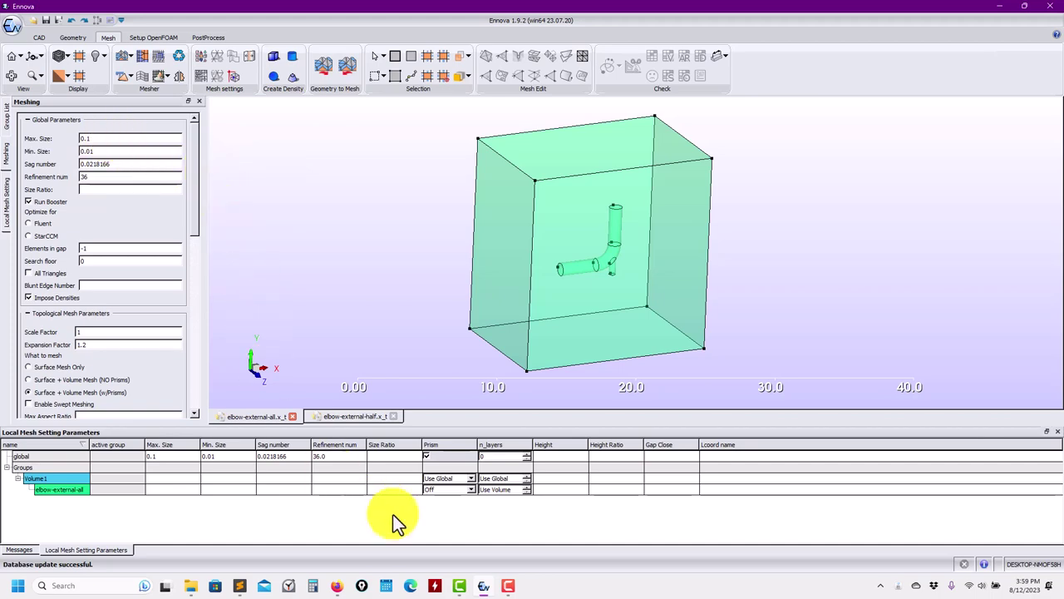
Step: Switch to Onshape in the browser, examine the pipe model's curved surfaces, and return to Ennova
left_click(337, 586)
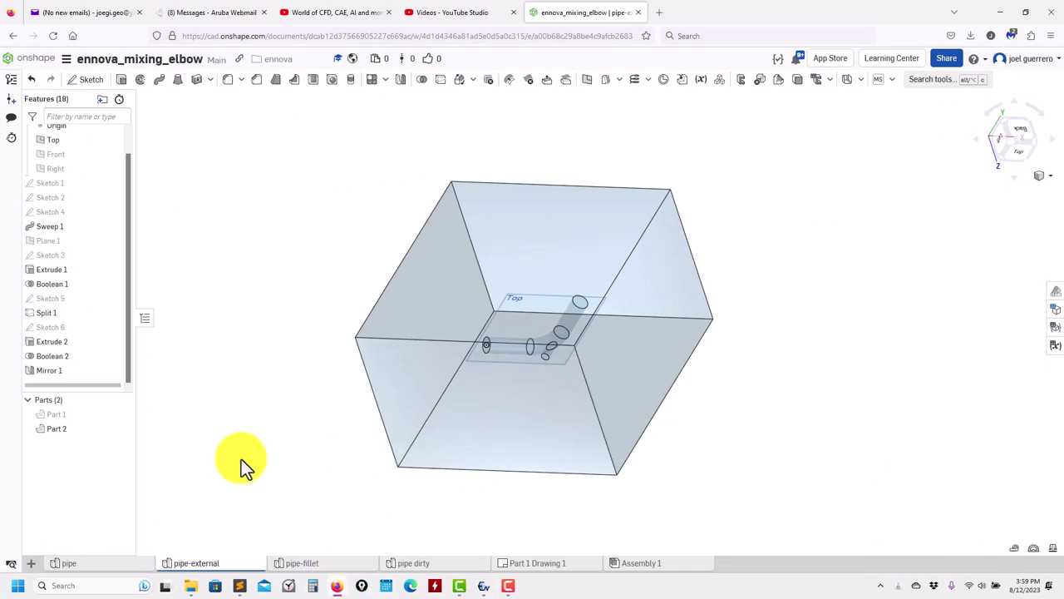
left_click(99, 563)
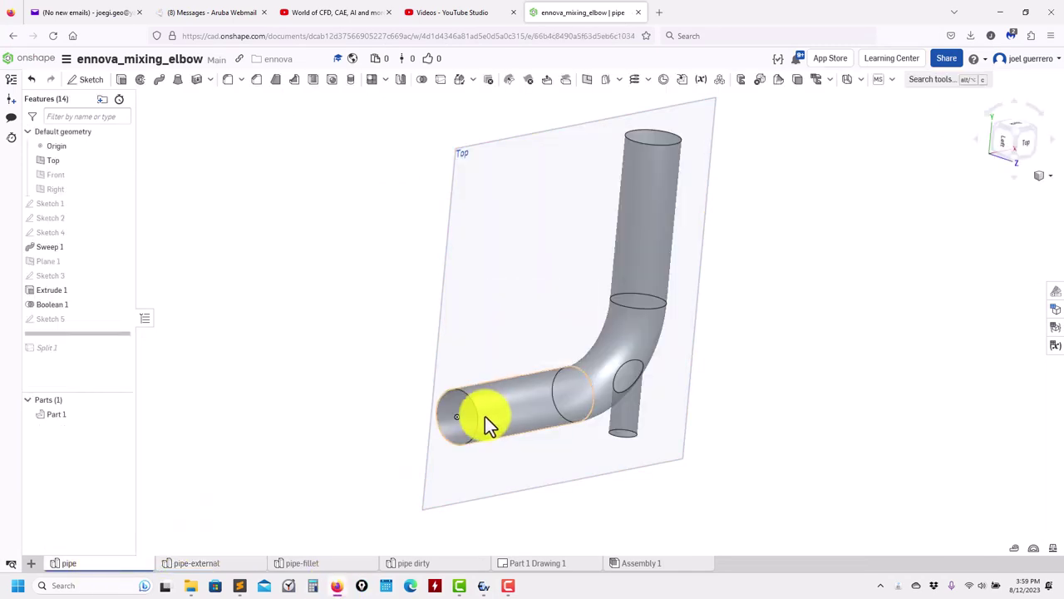
left_click(1001, 13)
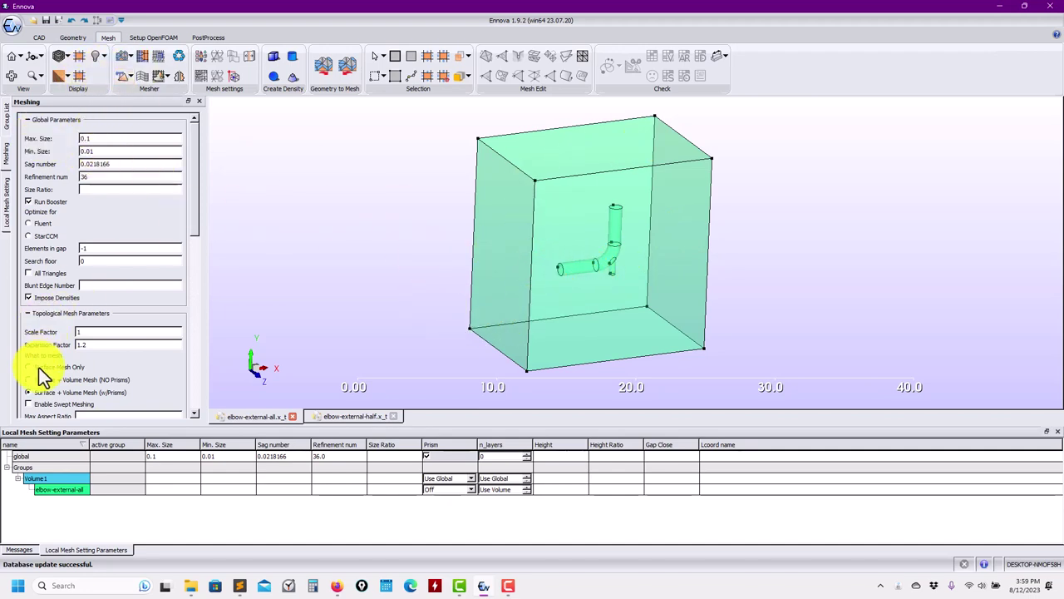
Step: Generate a mesh with the Surface Mesh Only option and inspect the elements on the outer box
left_click(125, 58)
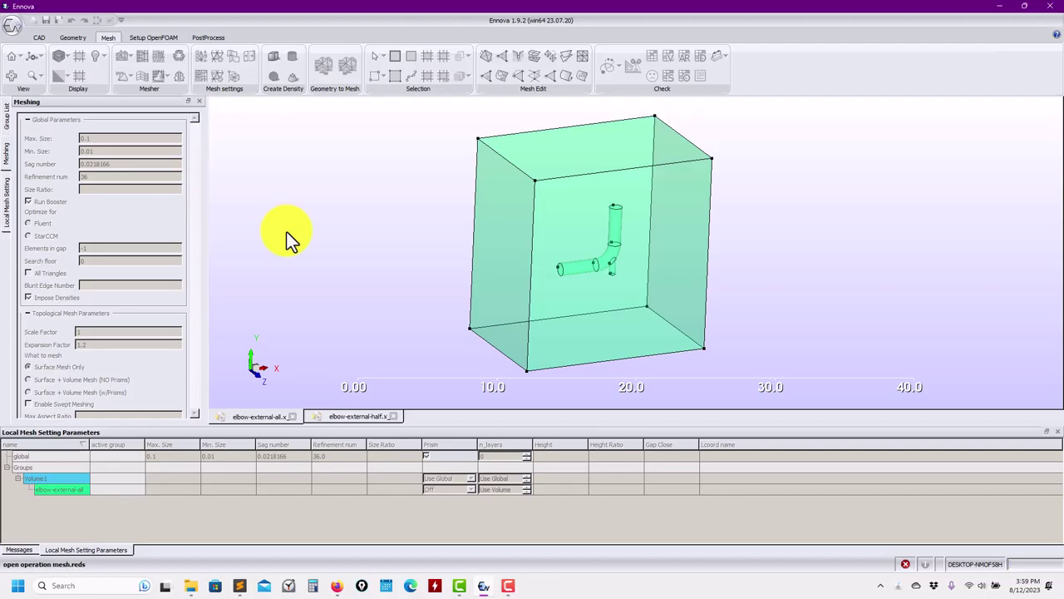
scroll(613, 251, "up", 5)
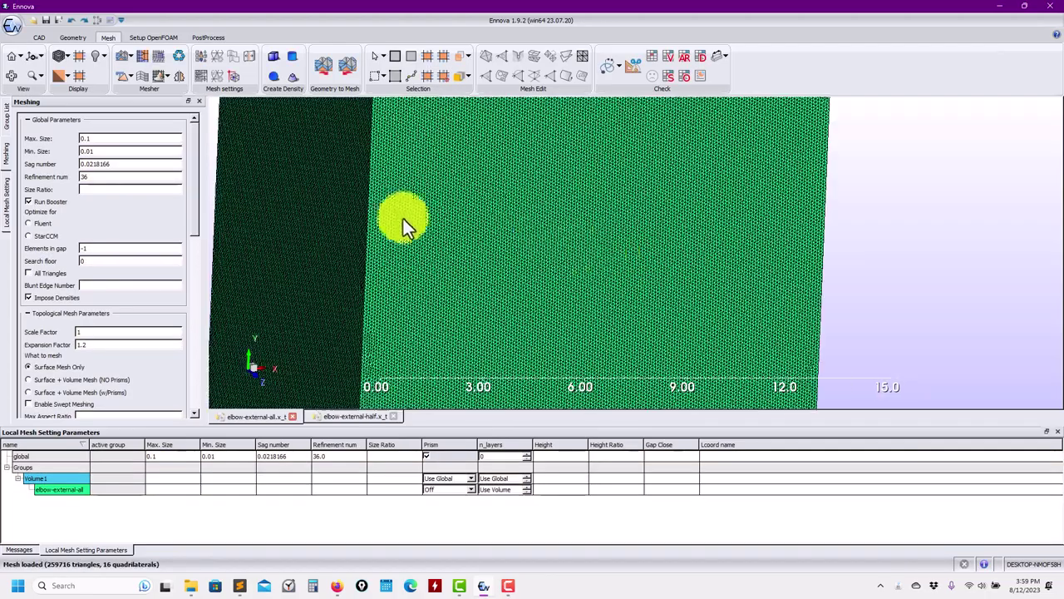
scroll(562, 270, "up", 3)
scroll(562, 269, "down", 5)
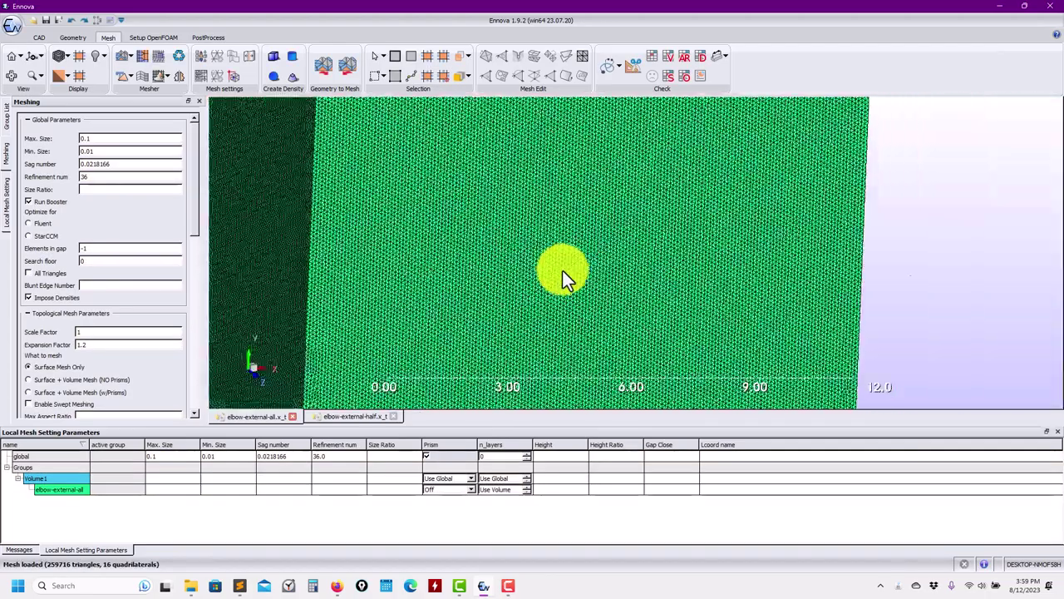
middle_click_drag(485, 263, 484, 287)
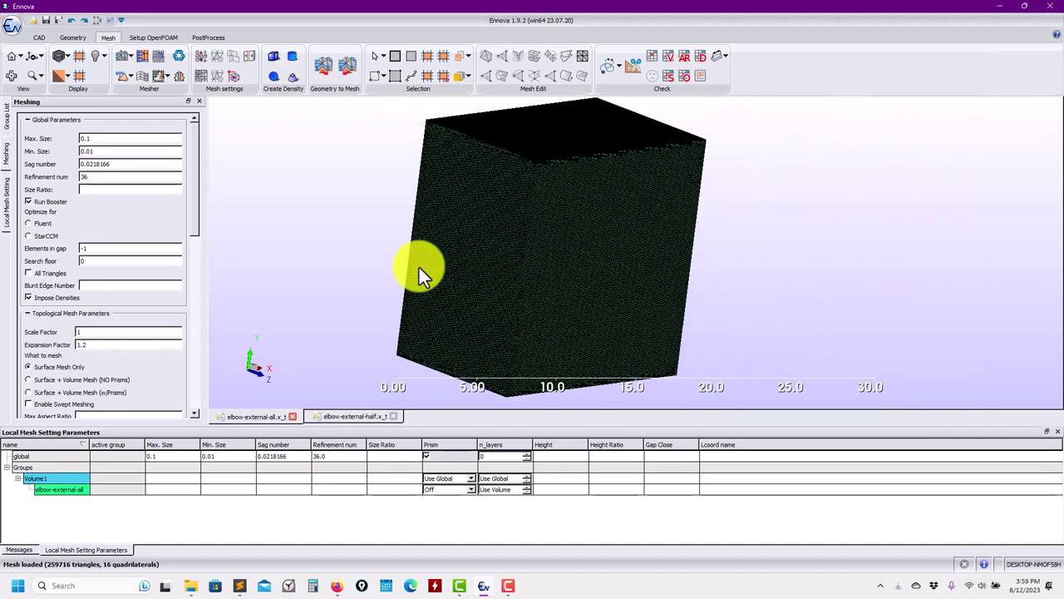
Step: Set the global maximum size to 1.0 and regenerate the surface mesh, clearing the existing one
triple_click(109, 138)
type("181")
key("Return")
left_click(122, 56)
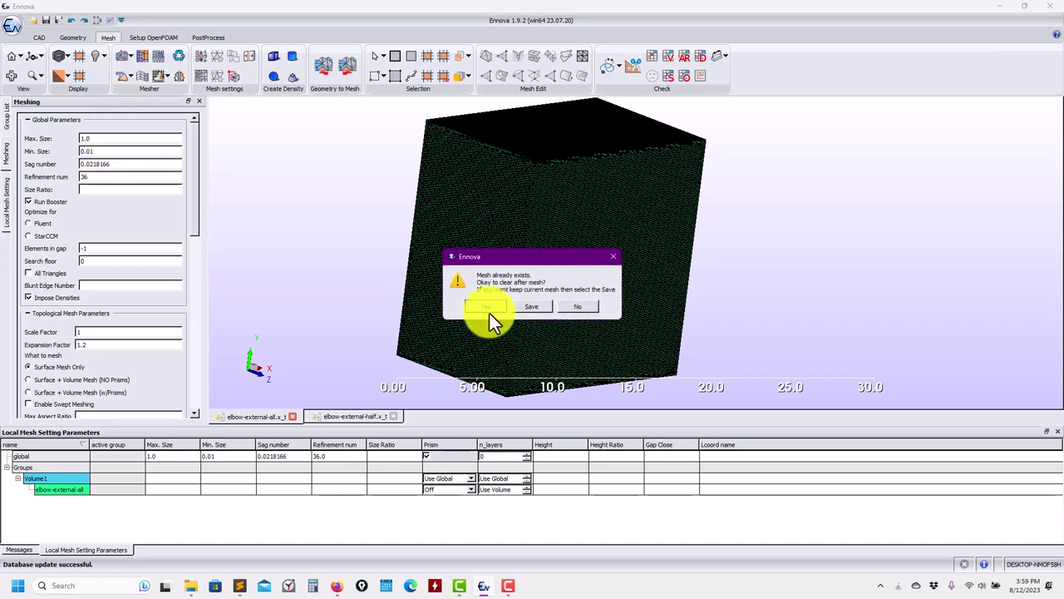
left_click(476, 305)
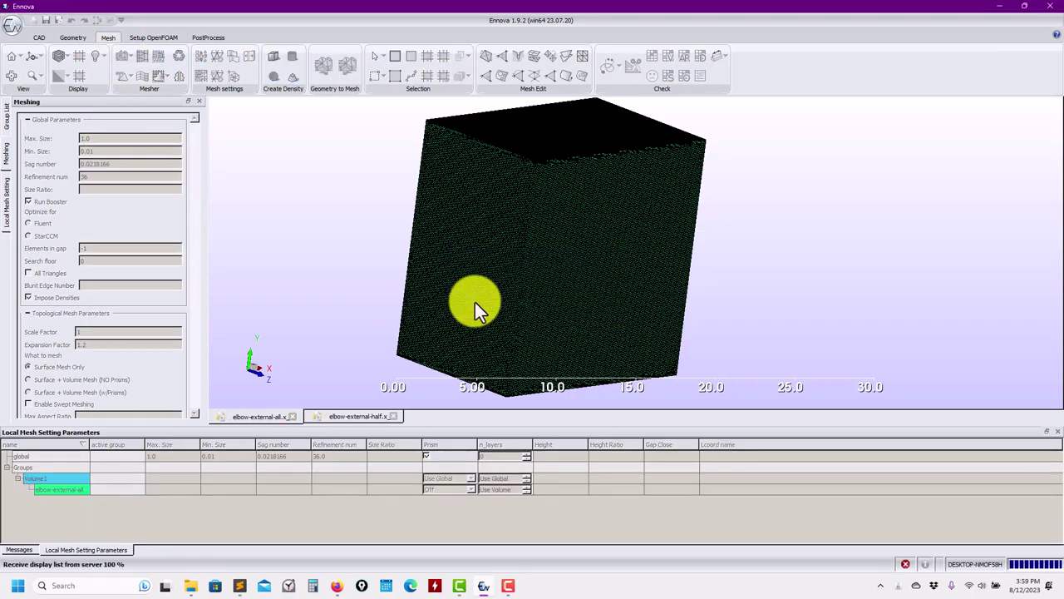
middle_click_drag(546, 265, 732, 204)
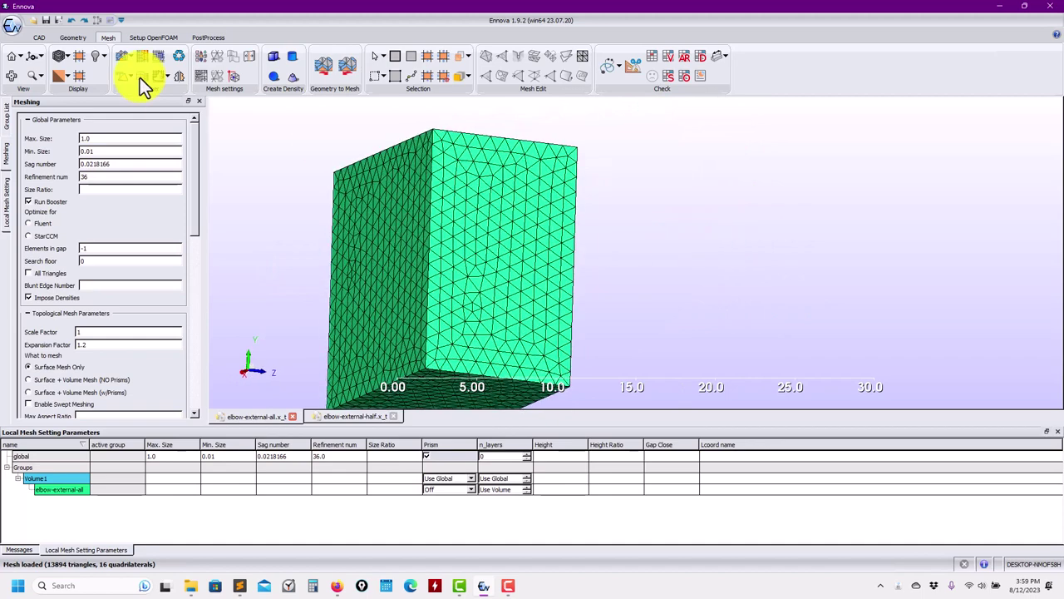
Step: Make the mesh translucent and examine the surface elements on the elbow inside the box
left_click(105, 57)
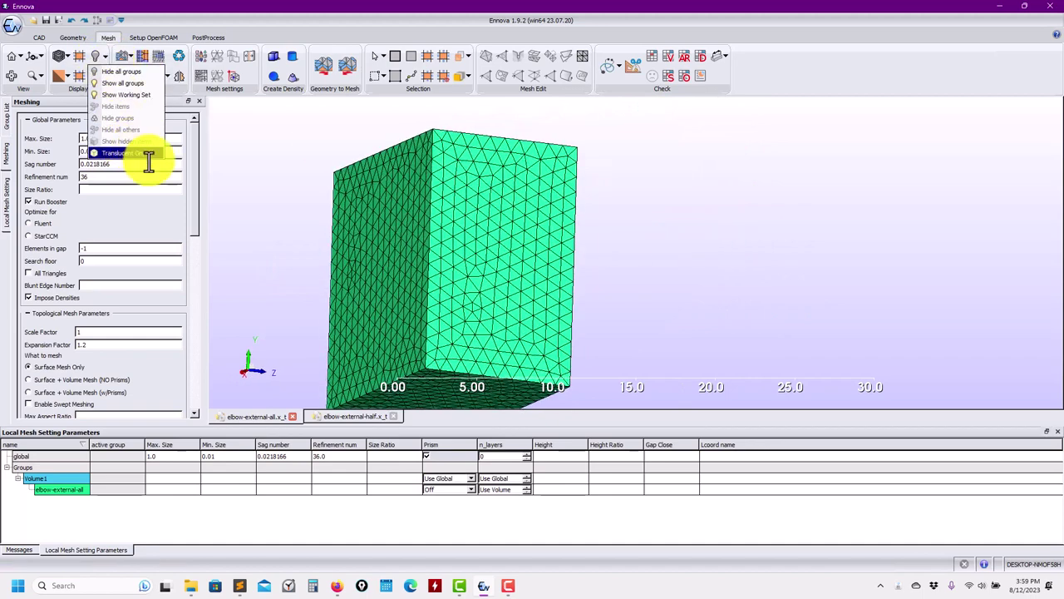
left_click(148, 157)
left_click_drag(439, 236, 509, 256)
scroll(512, 263, "up", 3)
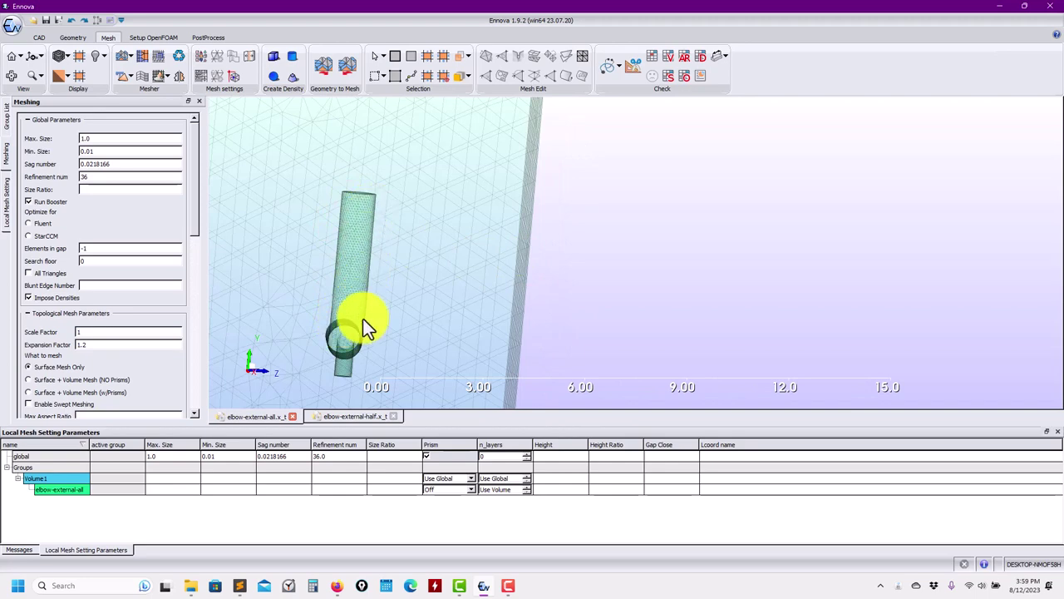
scroll(519, 283, "down", 5)
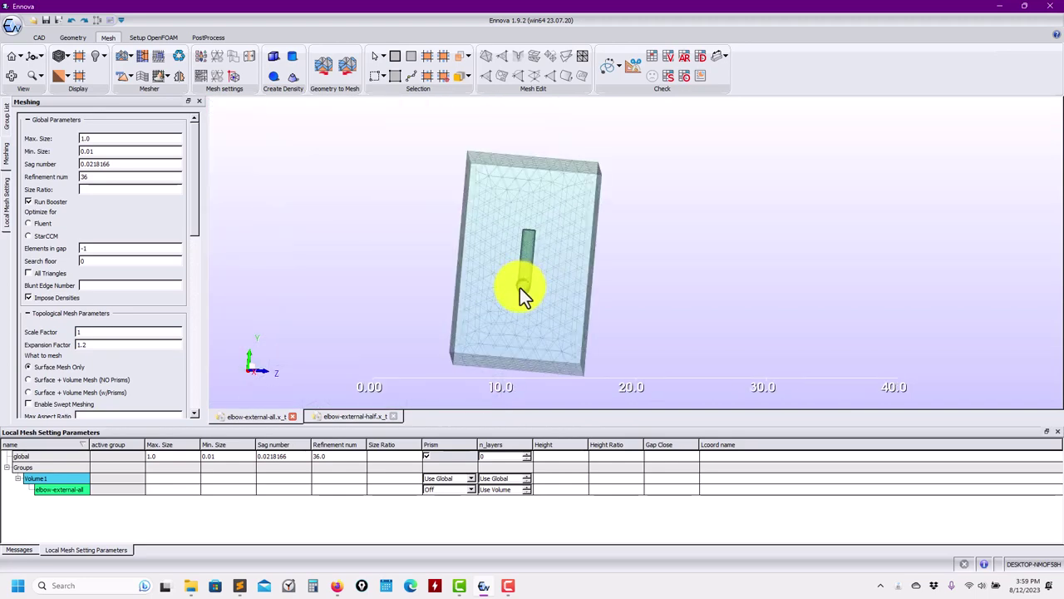
left_click_drag(388, 294, 270, 220)
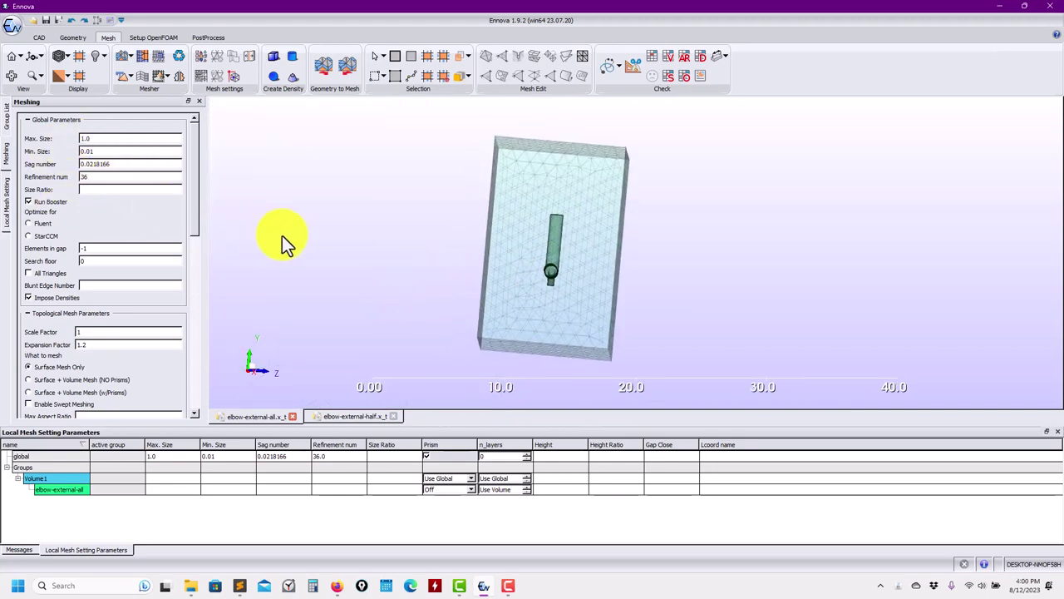
left_click_drag(288, 239, 414, 260)
scroll(441, 332, "up", 8)
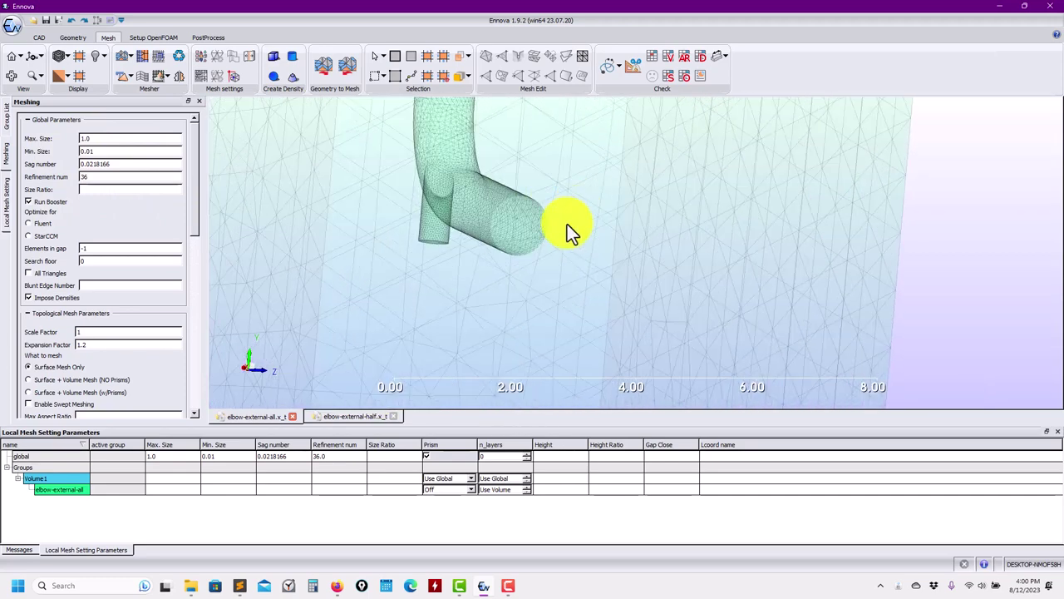
scroll(488, 268, "up", 3)
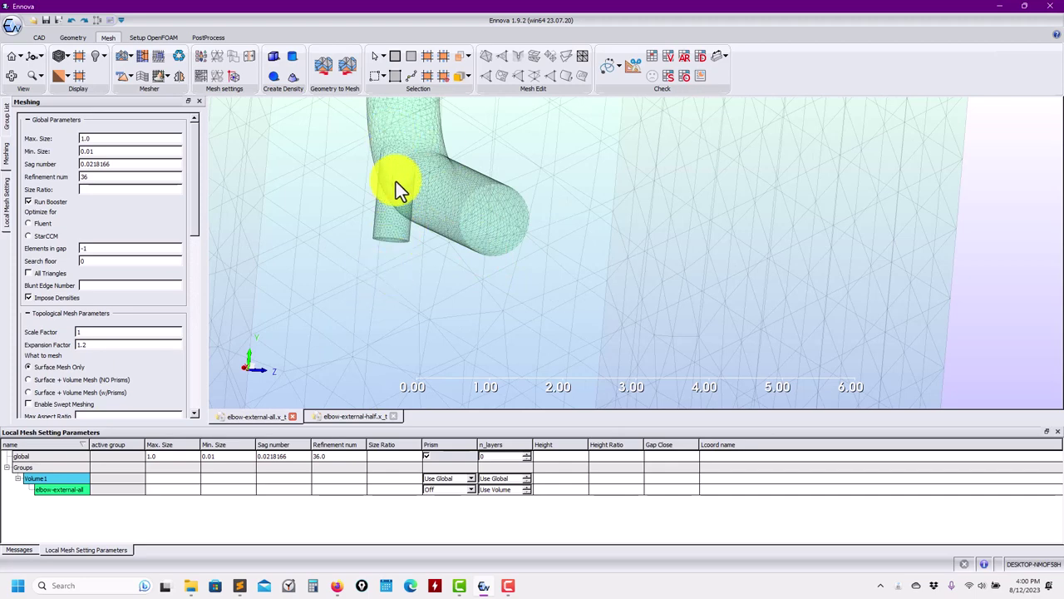
Step: Delete the existing mesh from the group list, leaving only the geometry
left_click(47, 491)
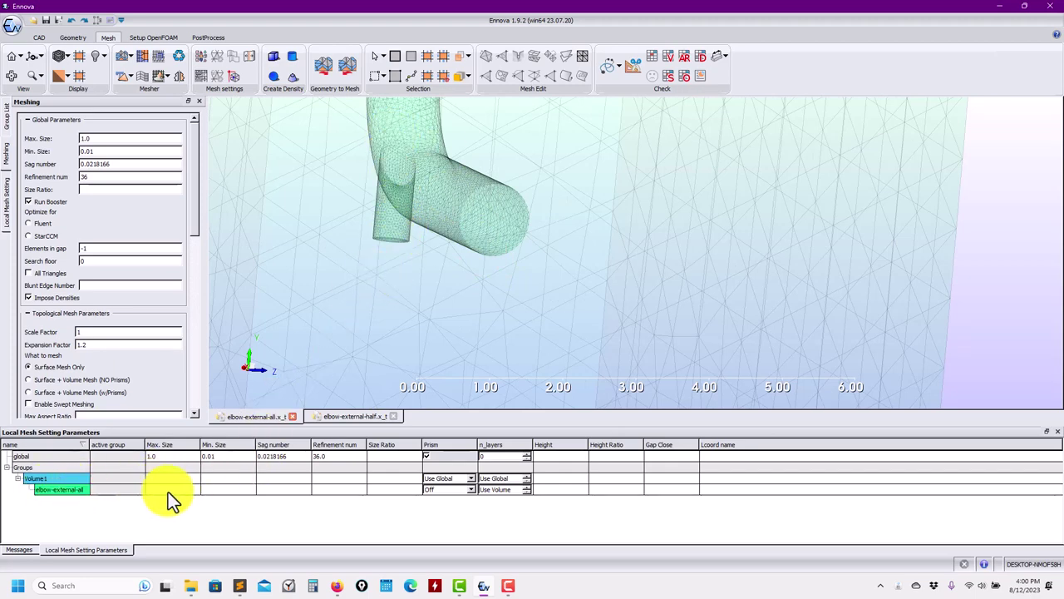
left_click(7, 119)
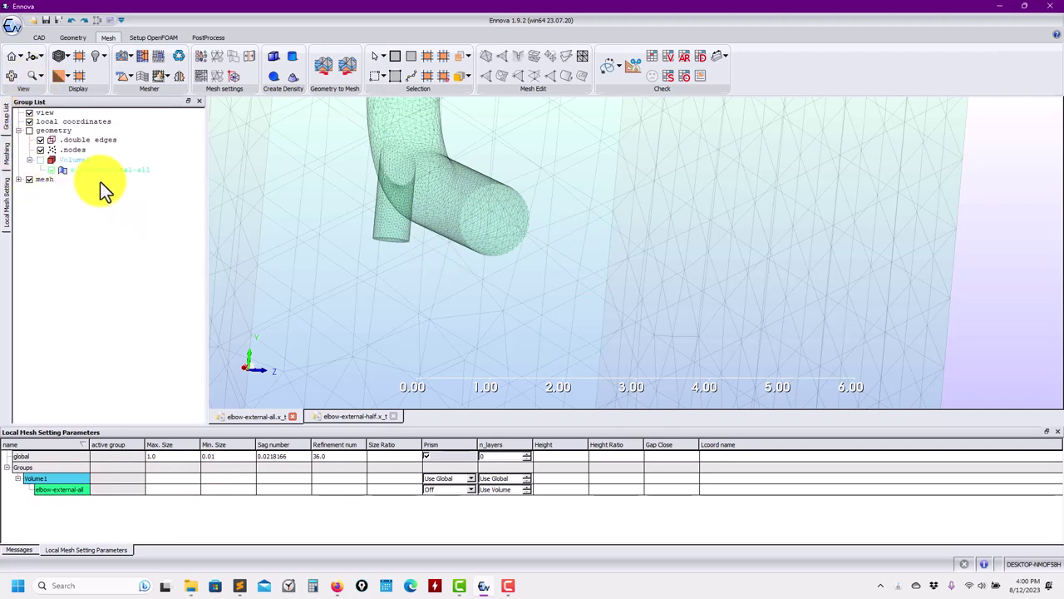
right_click(42, 179)
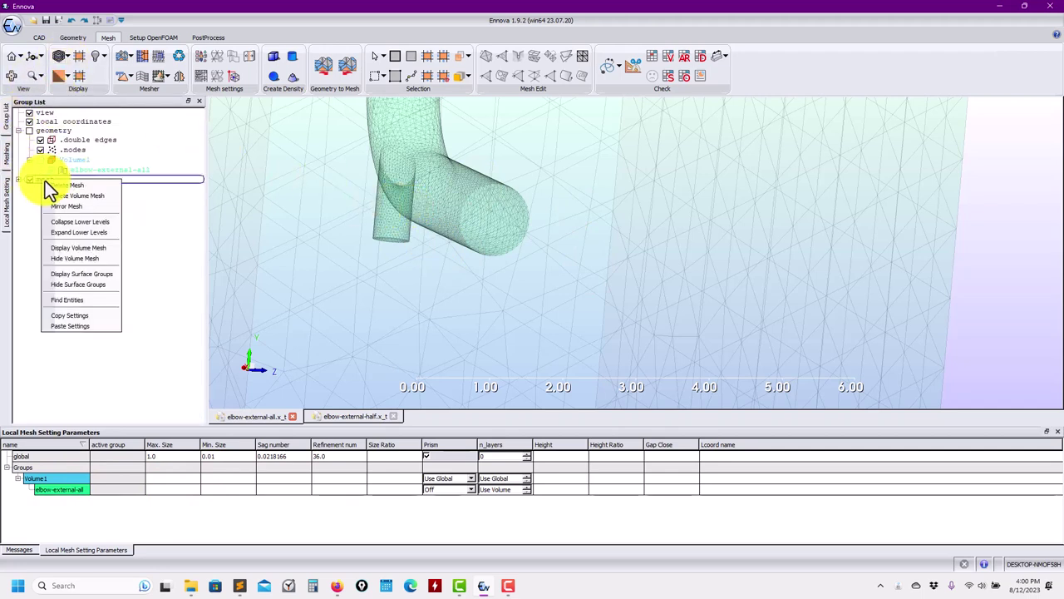
left_click(68, 187)
left_click(507, 303)
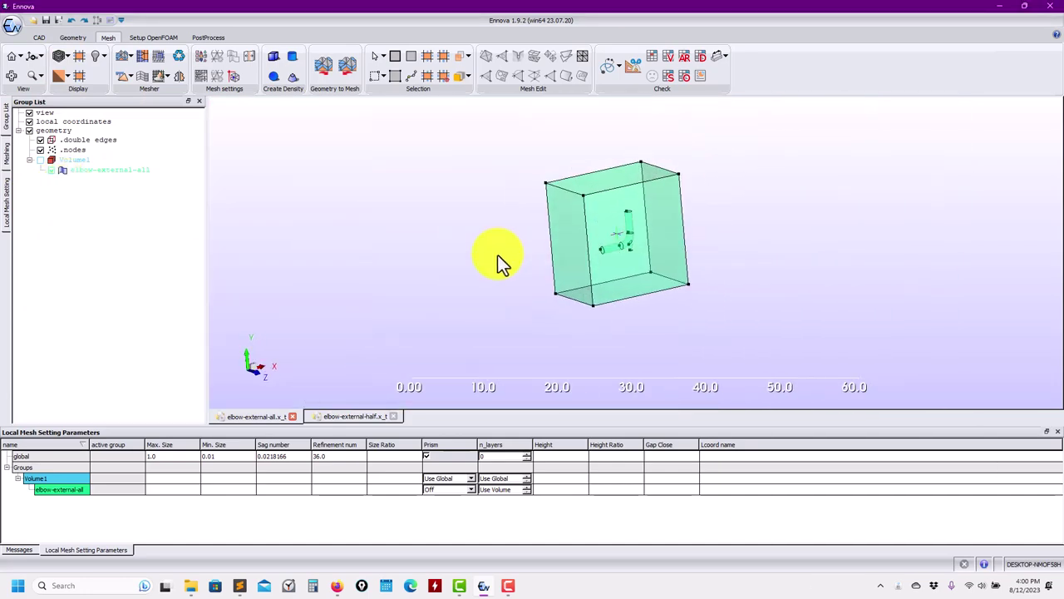
Step: Return to the geometry tools, restrict selection to faces only, and select the front face of the outer box
left_click(623, 257)
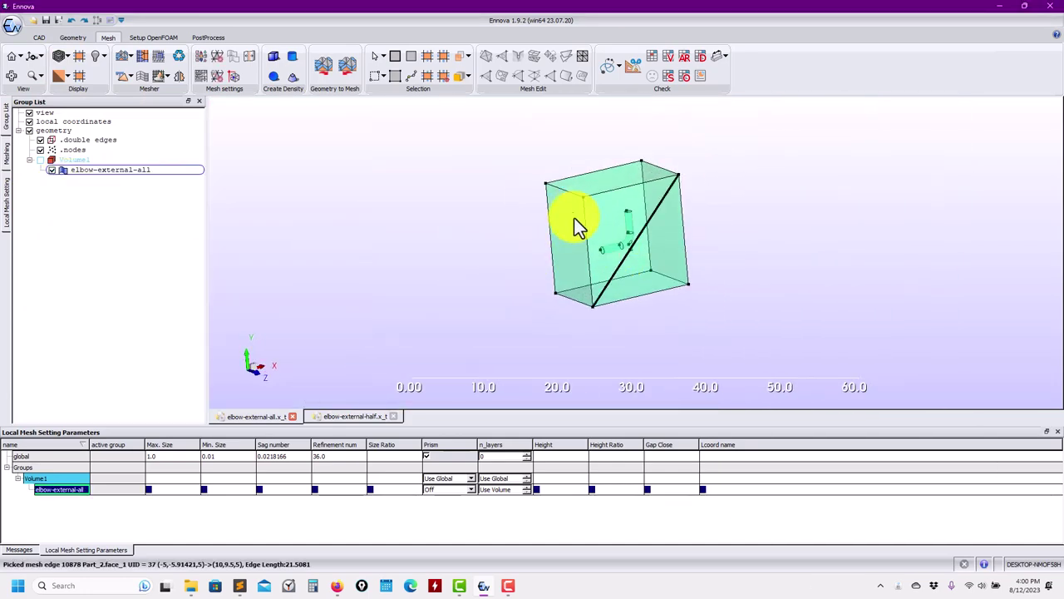
left_click(86, 39)
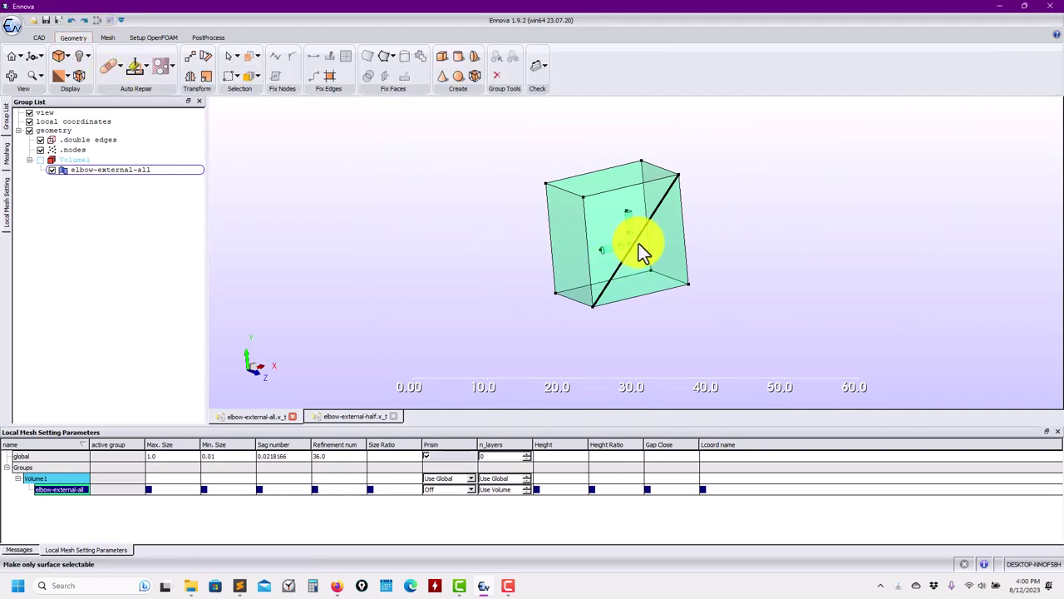
left_click(653, 259)
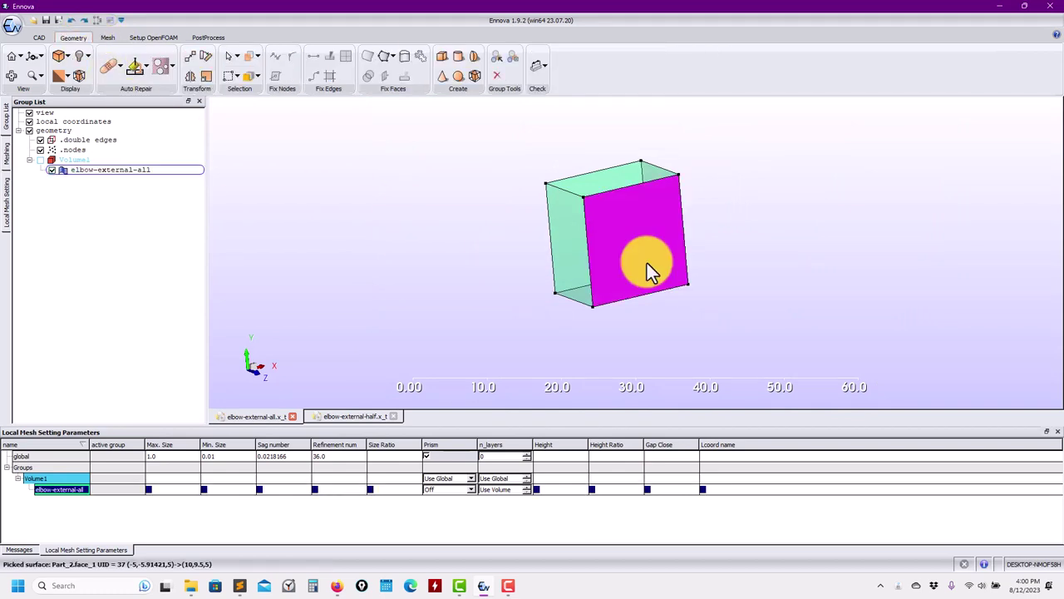
left_click(238, 55)
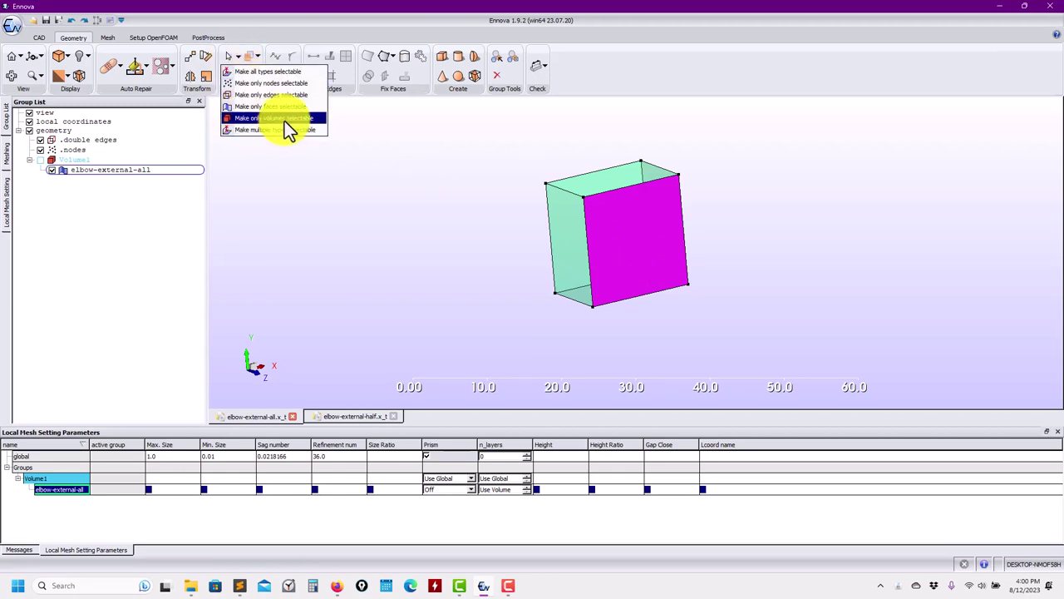
left_click(283, 109)
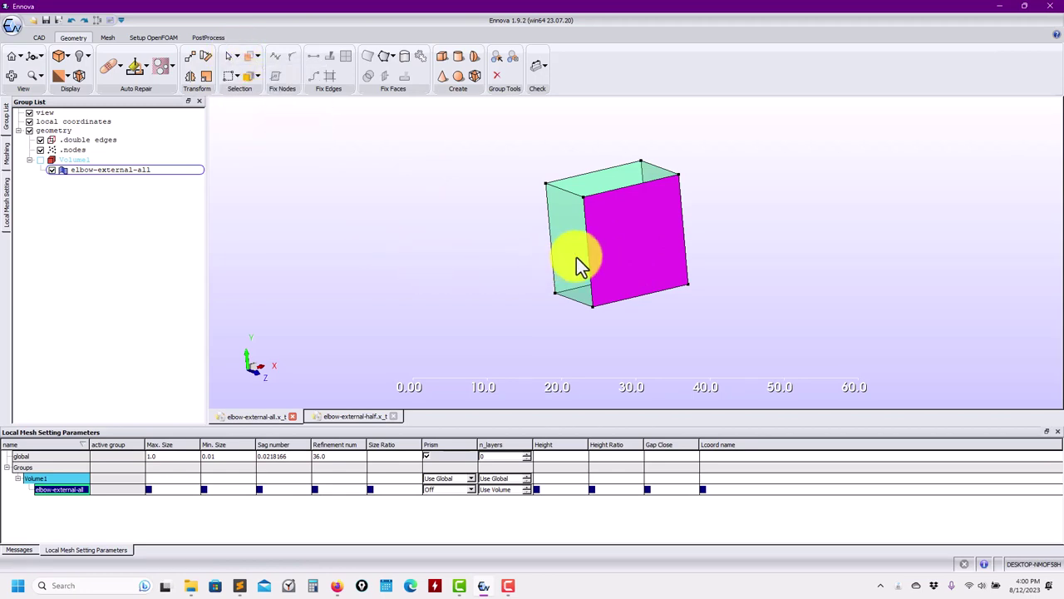
Step: Select the remaining faces of the outer box and move all the box faces into a new group named walls
left_click(570, 252)
left_click(587, 178)
middle_click_drag(518, 257, 697, 241)
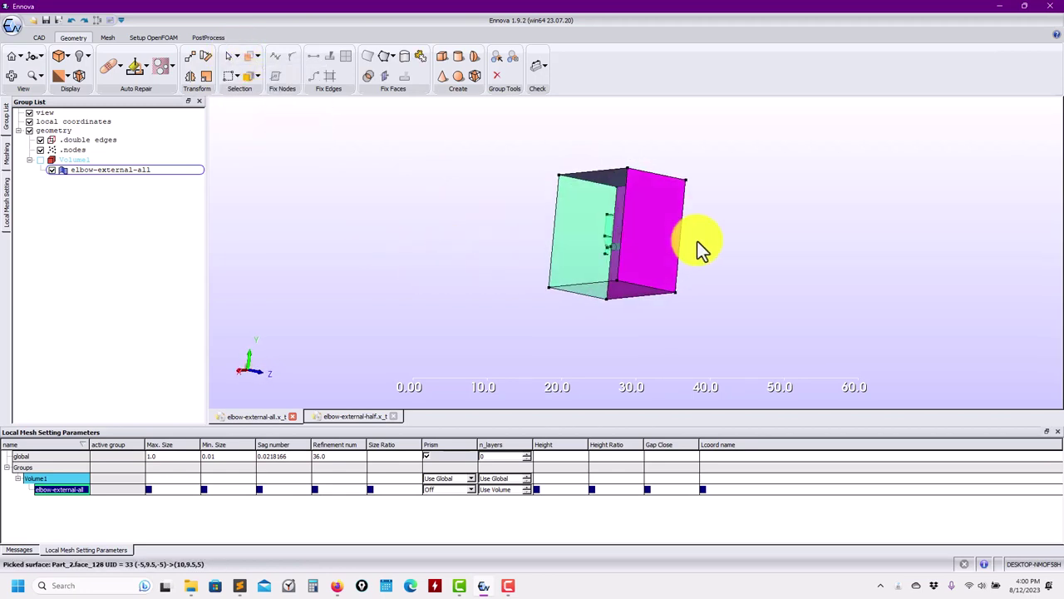
left_click(563, 260)
mouse_move(563, 260)
middle_mouse_down()
mouse_move(910, 319)
mouse_move(601, 292)
mouse_move(581, 267)
middle_mouse_up()
right_click(581, 267)
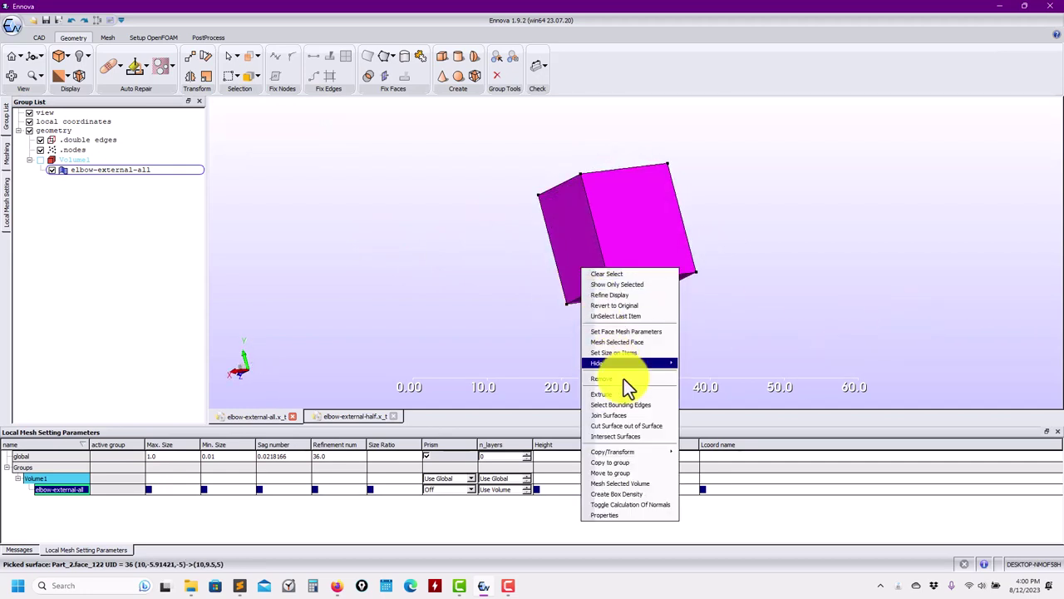
left_click(635, 471)
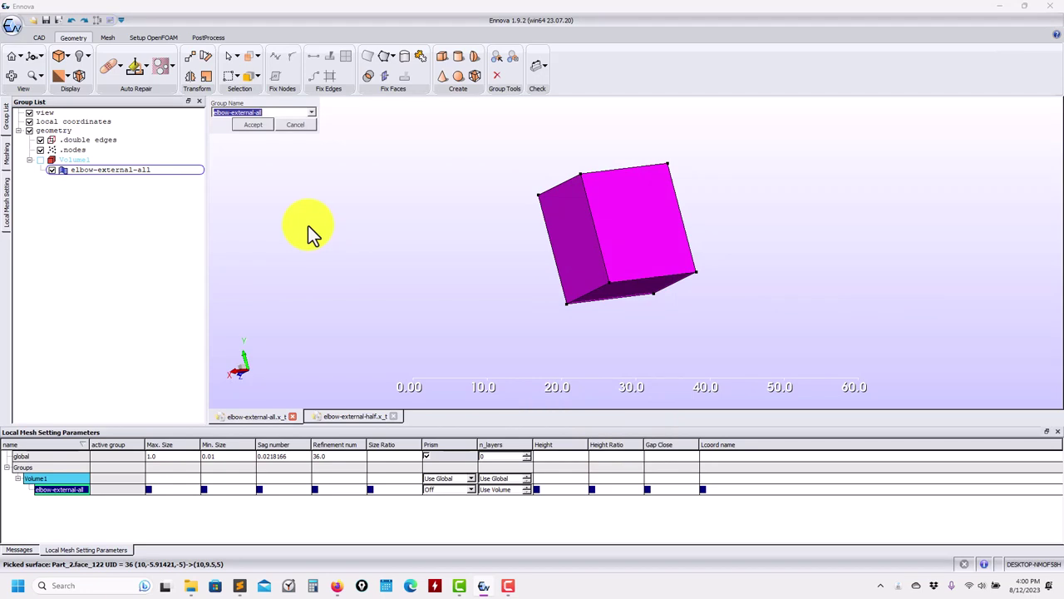
type("walls")
key("Return")
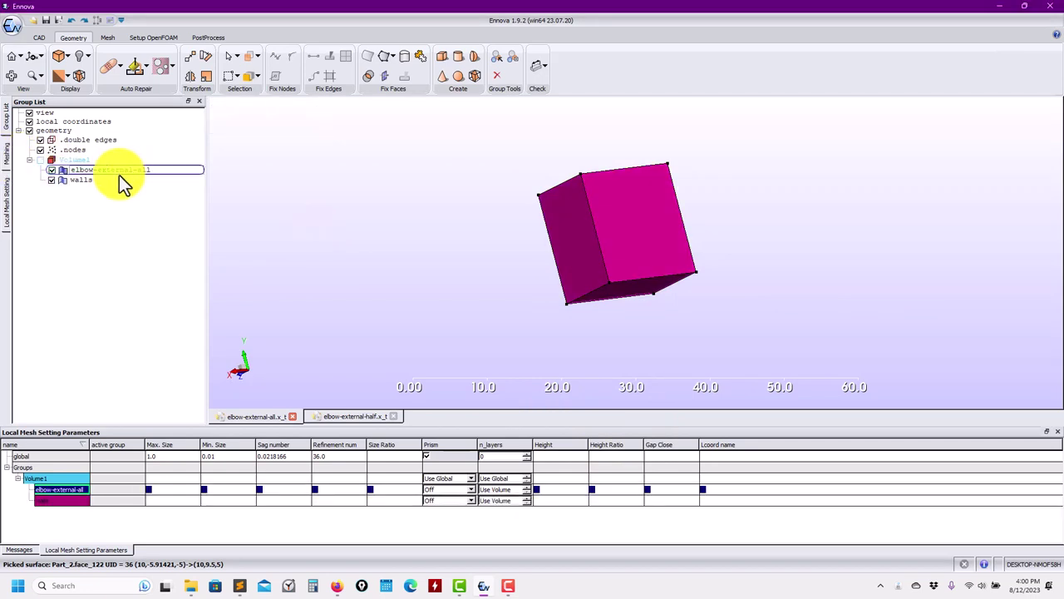
Step: Hide the walls geometry group to expose the elbow inside the box
left_click(51, 180)
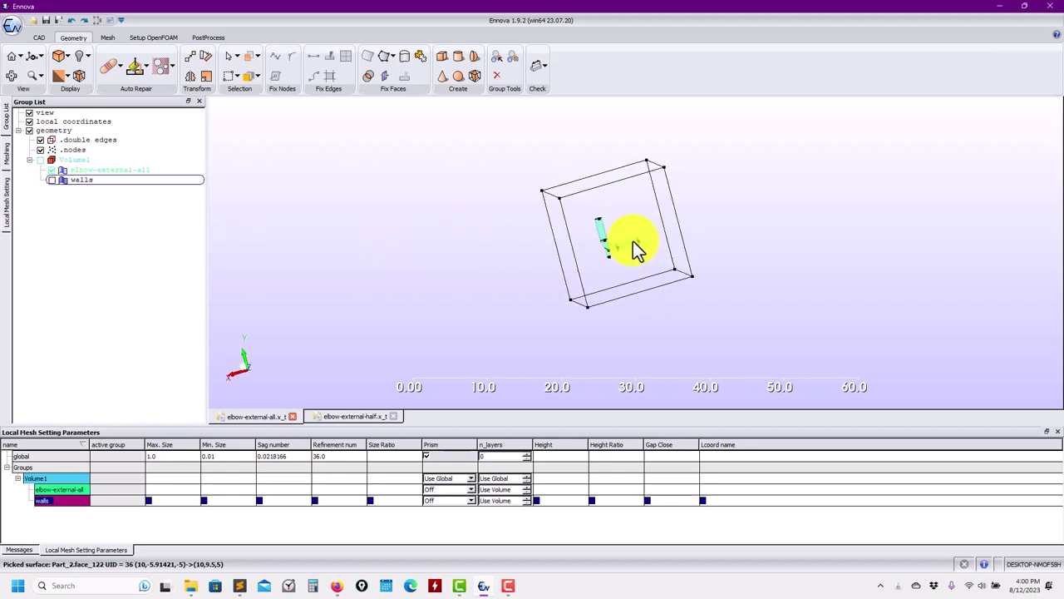
scroll(633, 241, "up", 3)
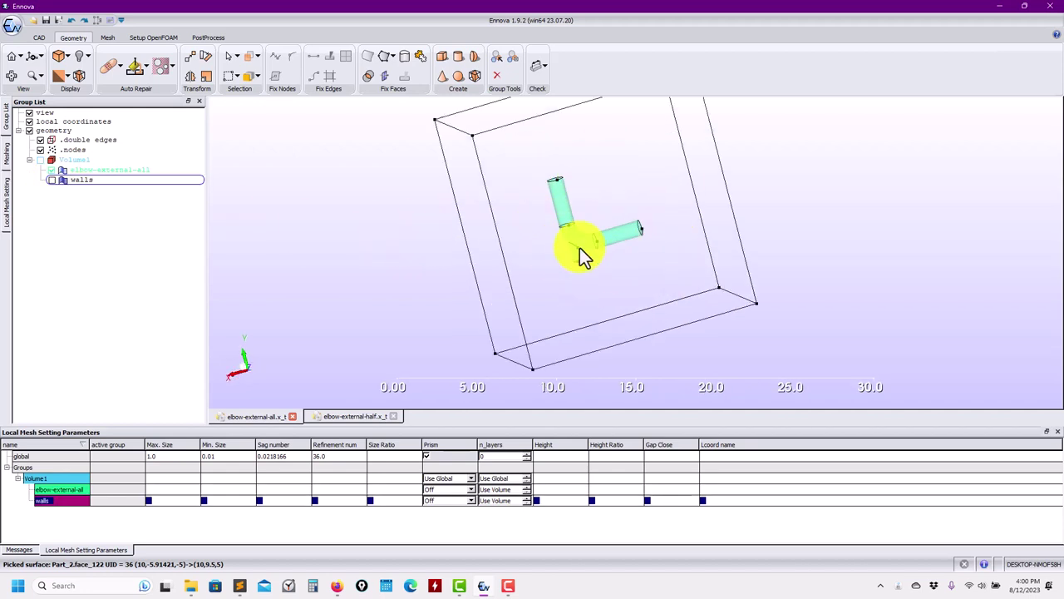
scroll(605, 254, "up", 3)
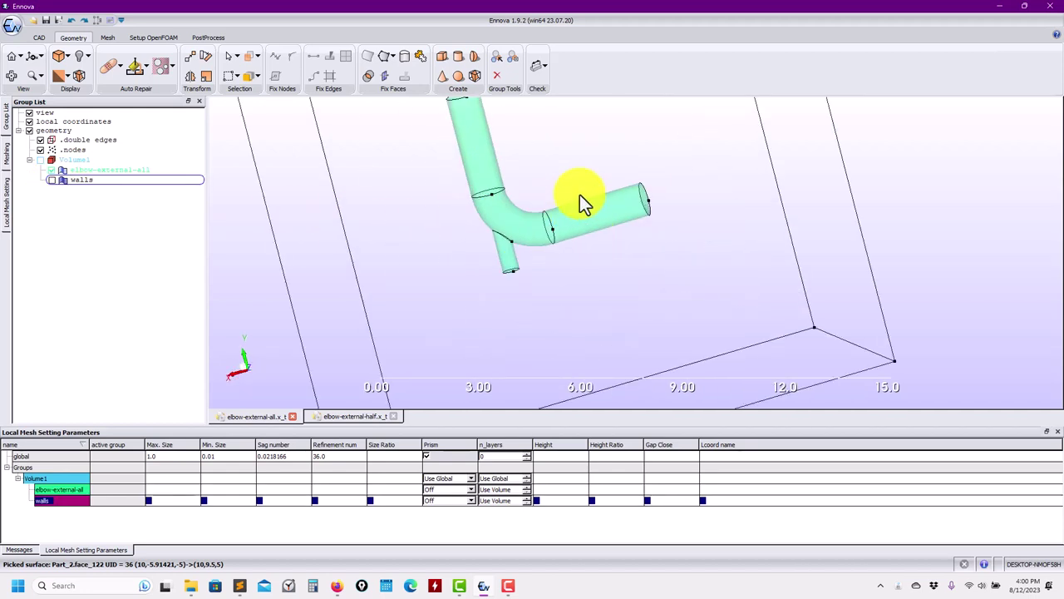
Step: Generate the surface mesh and hide its walls group to examine the elements on the elbow
left_click(114, 38)
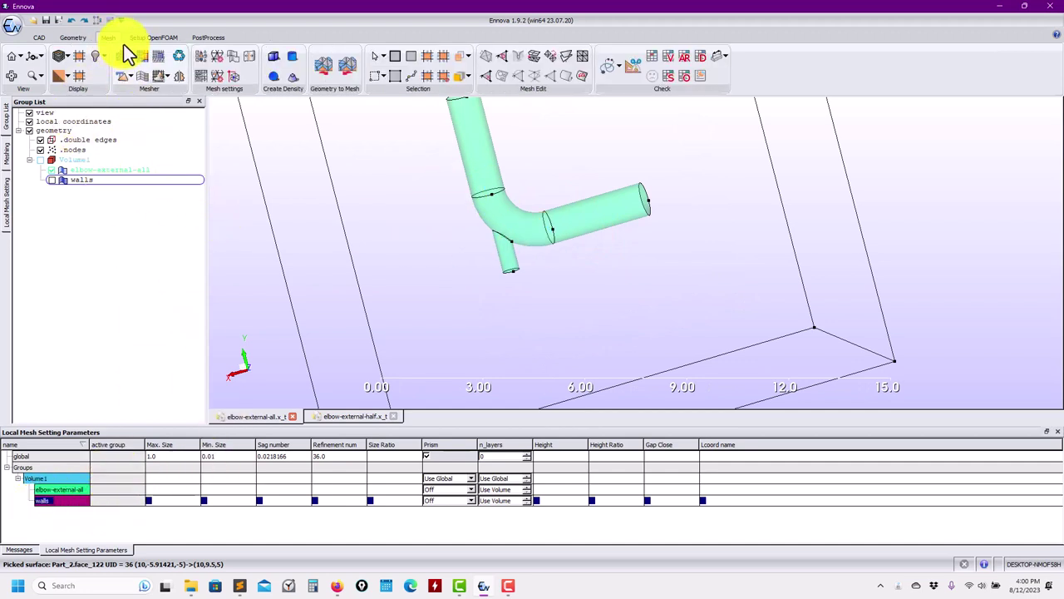
left_click(122, 76)
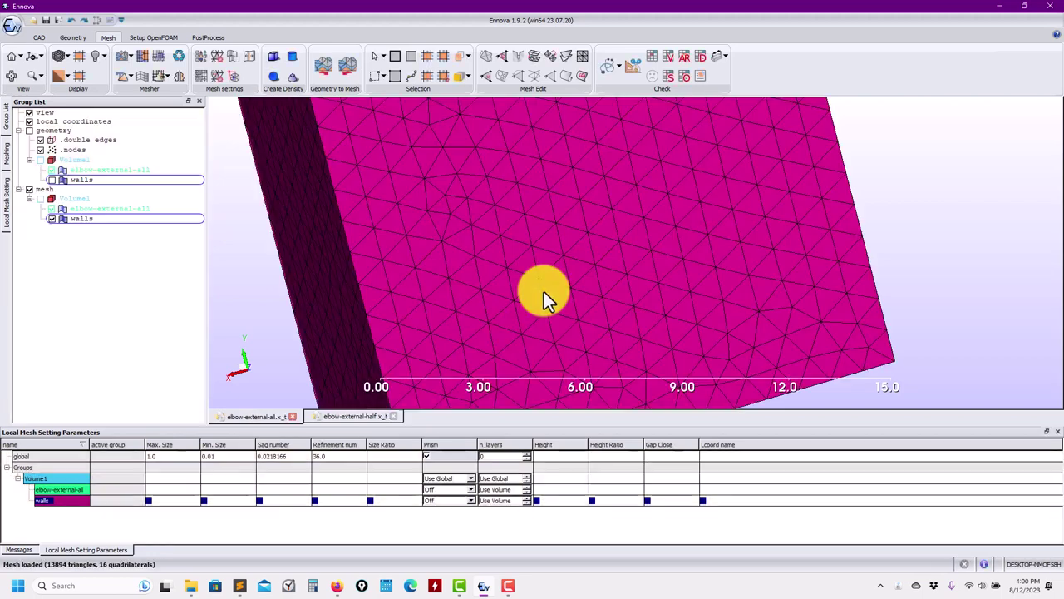
scroll(542, 290, "up", 2)
left_click(53, 220)
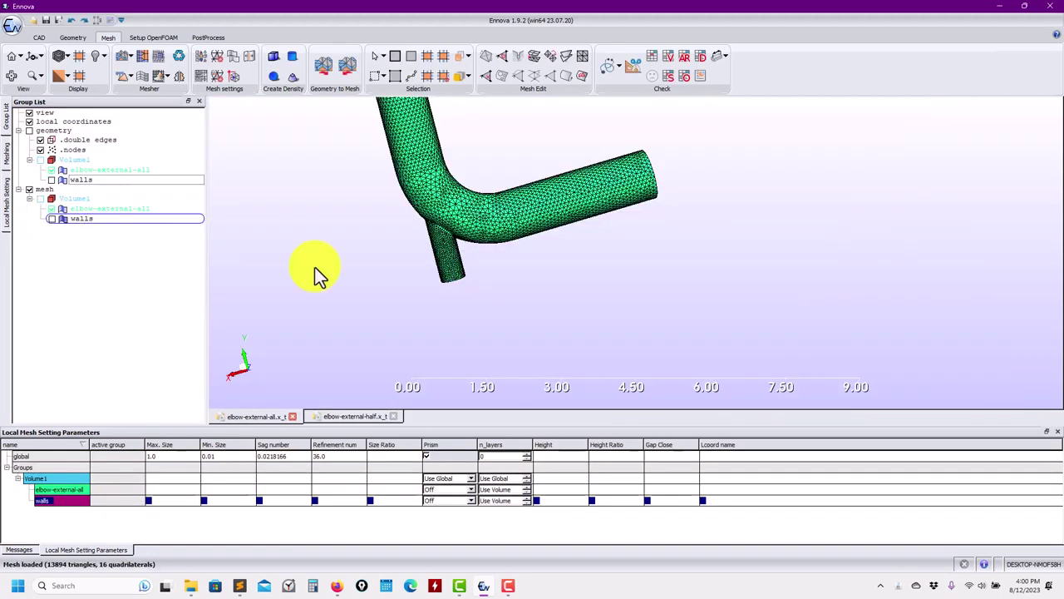
scroll(447, 272, "up", 3)
scroll(446, 272, "down", 3)
scroll(446, 272, "up", 3)
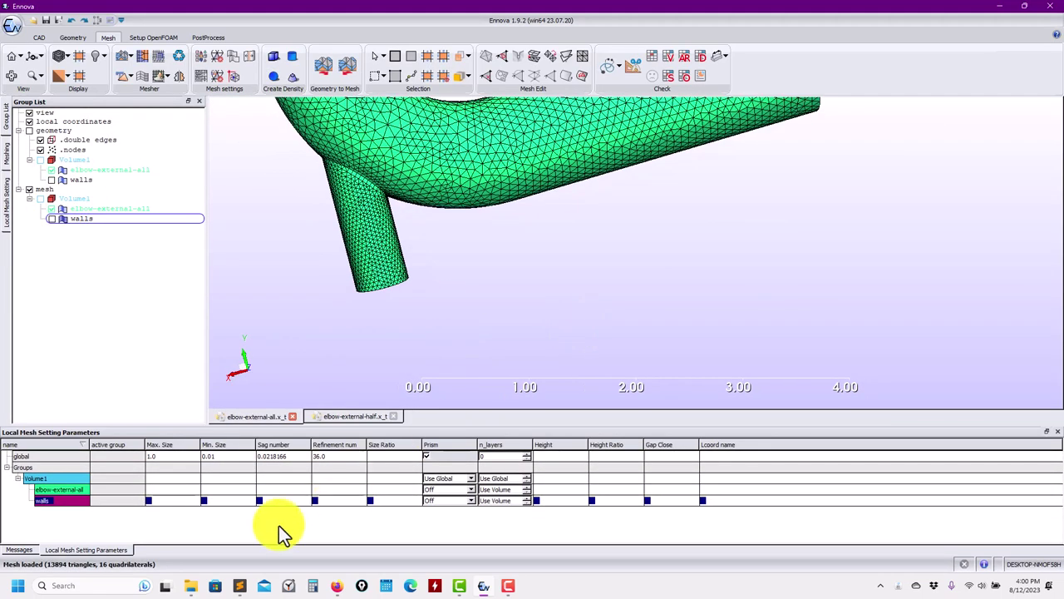
Step: Set the maximum size of the elbow-external-all group to 0.05 and regenerate the surface mesh, replacing the existing one
left_click(184, 491)
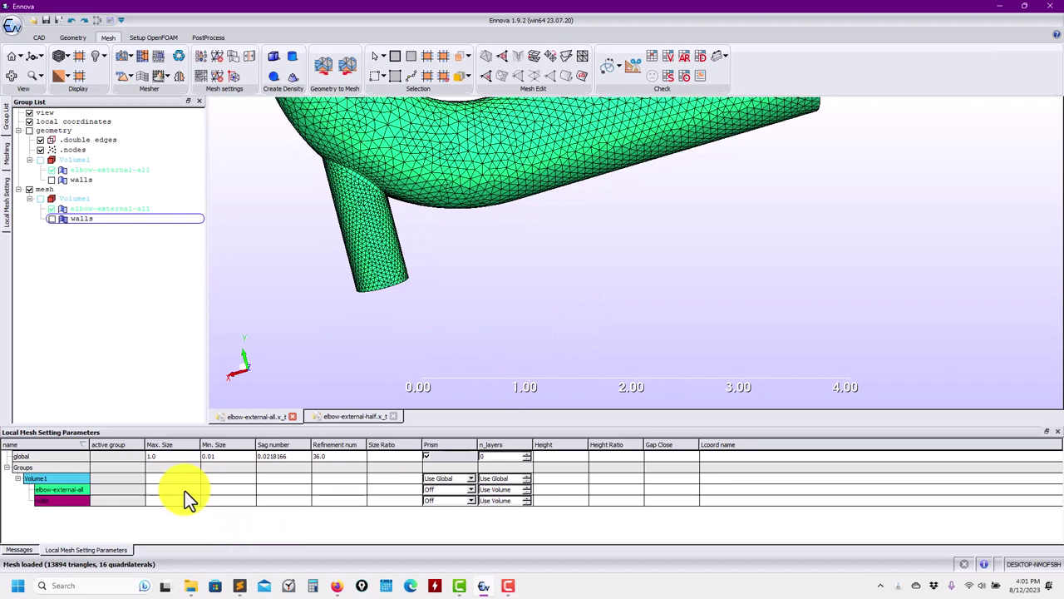
type("0.05")
key("Return")
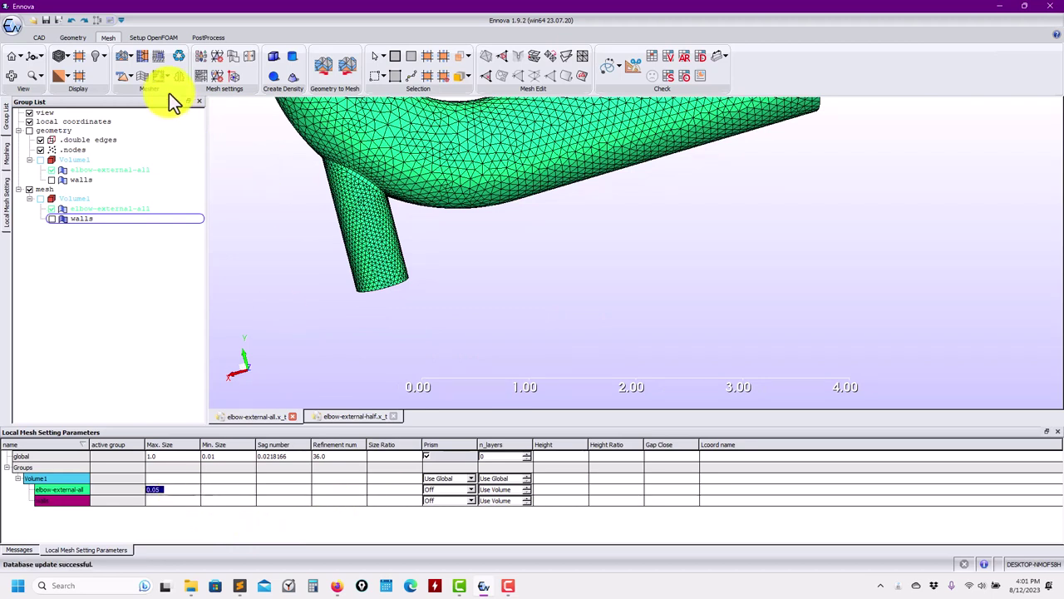
left_click(122, 55)
key("Return")
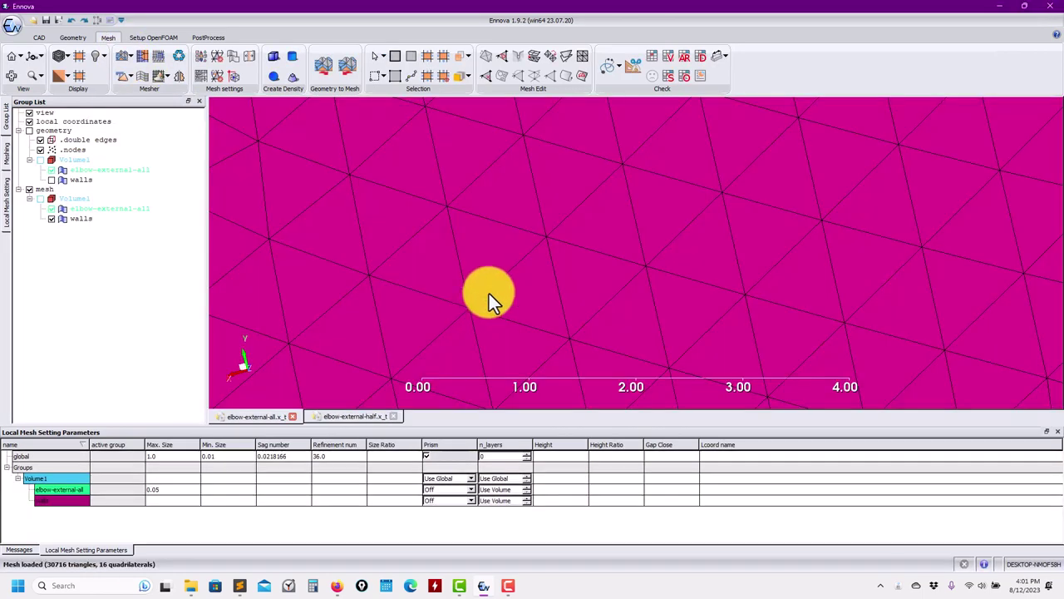
Step: Make the regenerated mesh translucent and examine the refined elbow surface within the coarser box
left_click(106, 59)
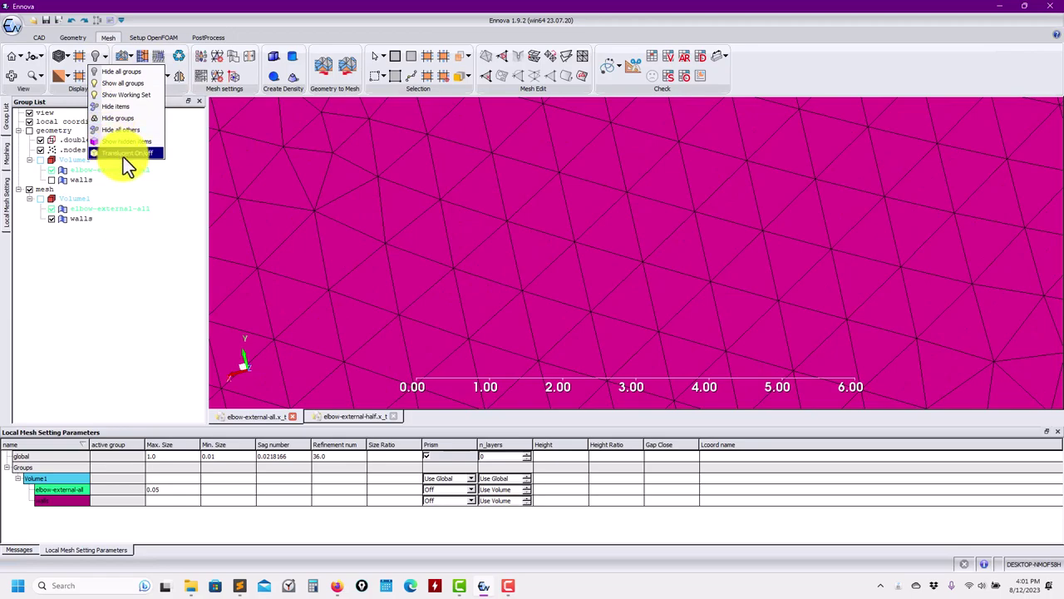
left_click(123, 158)
scroll(479, 324, "down", 5)
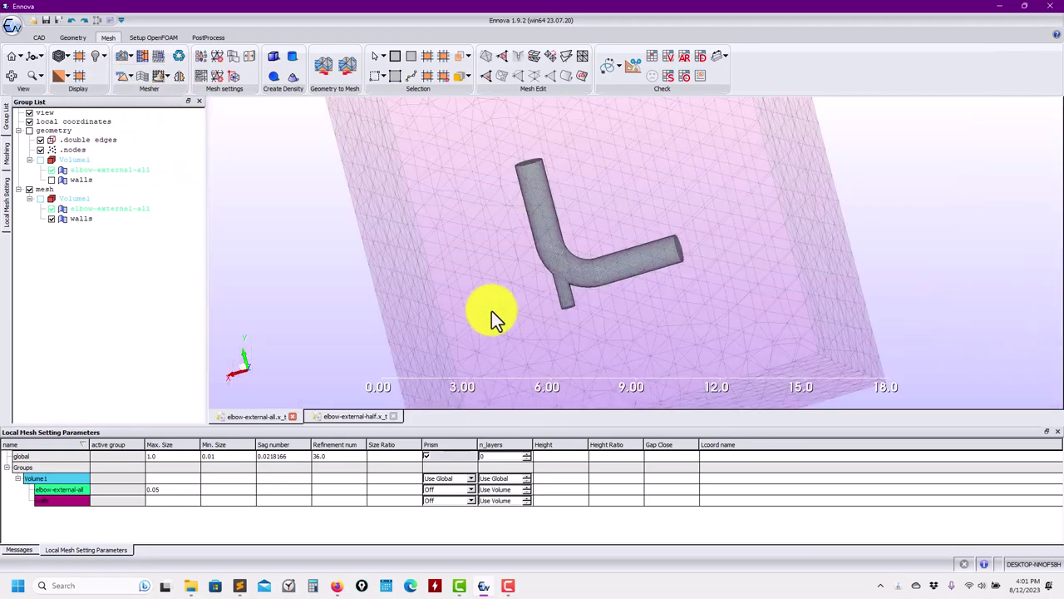
middle_click_drag(491, 311, 732, 291)
left_click_drag(363, 262, 511, 274)
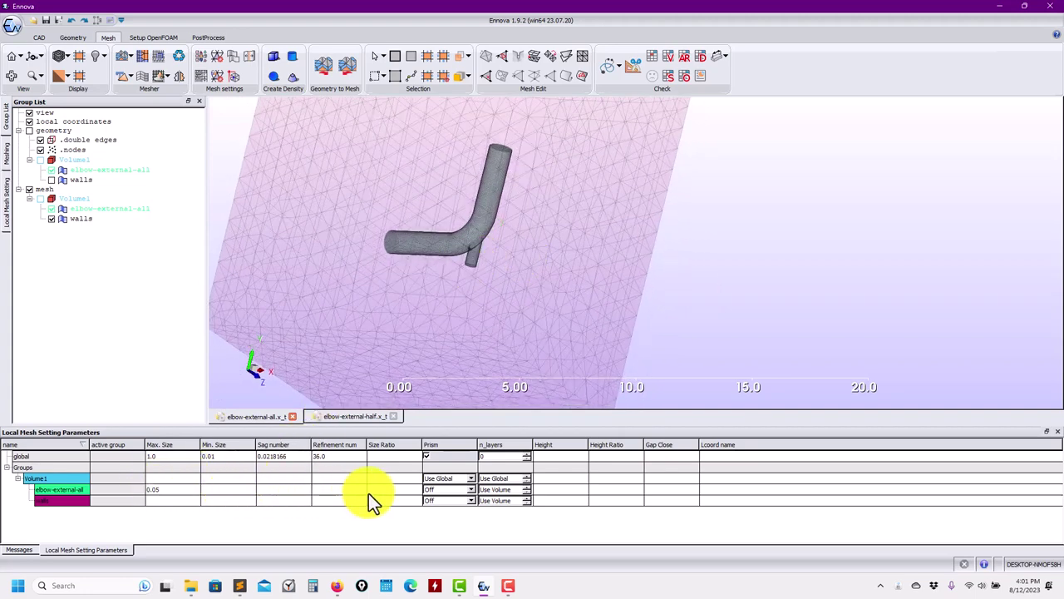
Step: Set the elbow-external-all prism option to Use Volume with 3 layers and height 0.005, and generate the prism layer mesh
left_click(472, 490)
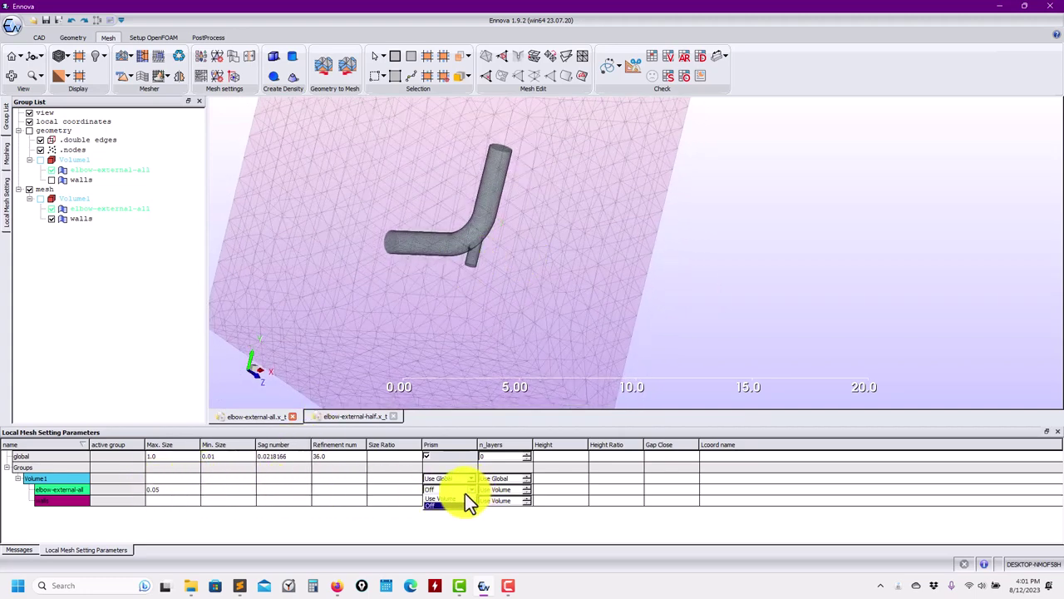
left_click(445, 499)
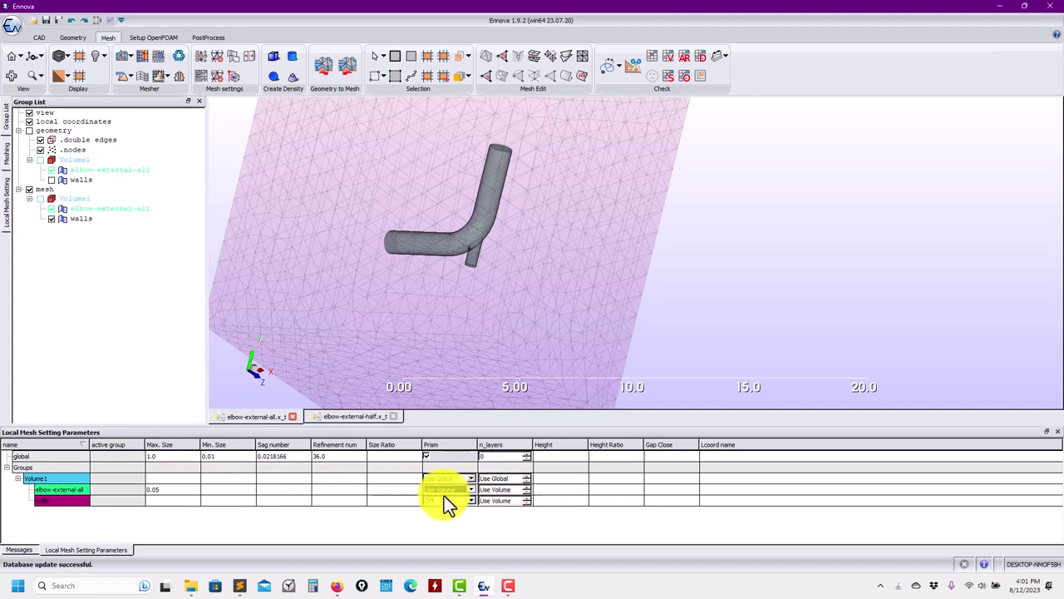
left_click(528, 489)
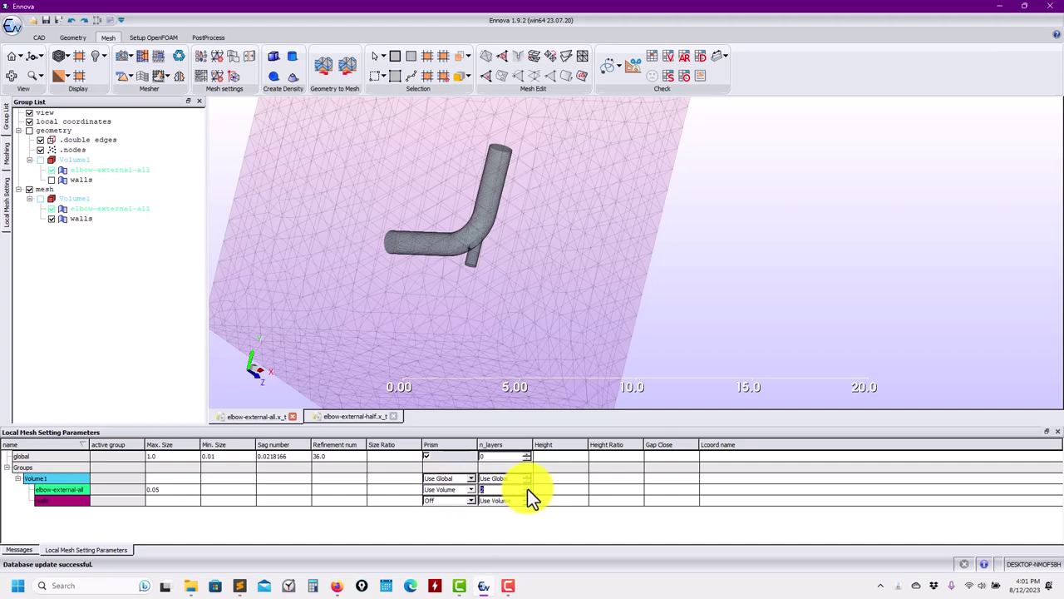
type("3")
left_click(143, 76)
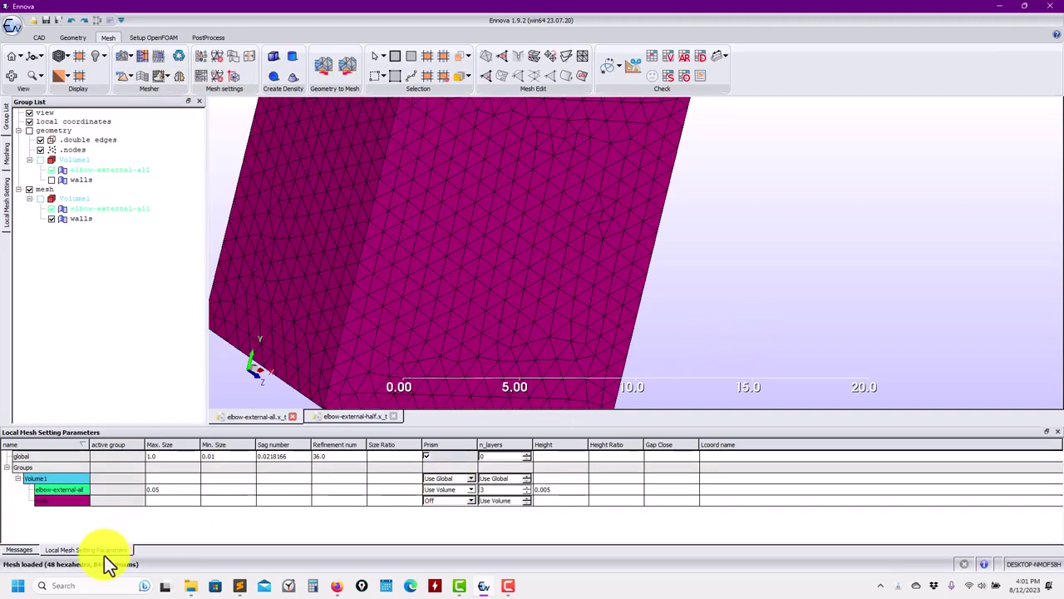
left_click(21, 550)
left_click(85, 550)
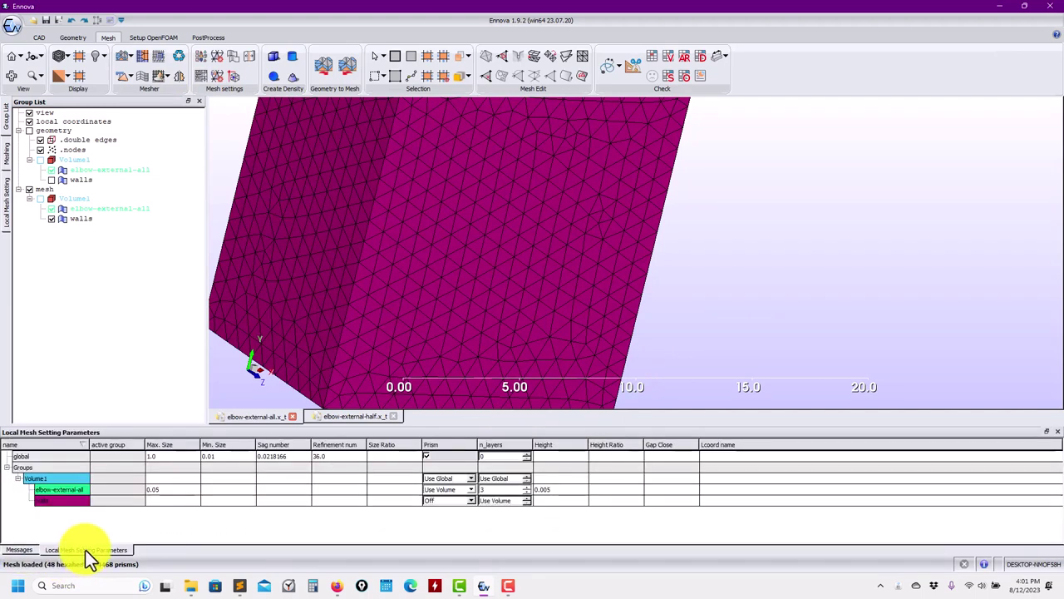
Step: Extract the prism mesh elements along an X-plane cut and turn off all cut plane drawing aids
left_click(633, 66)
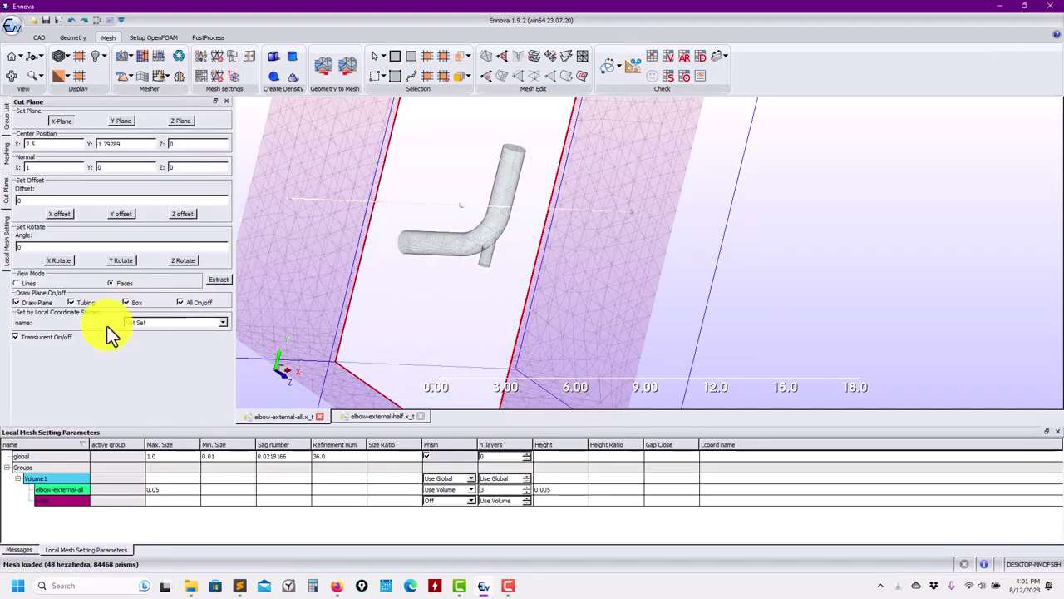
left_click(219, 279)
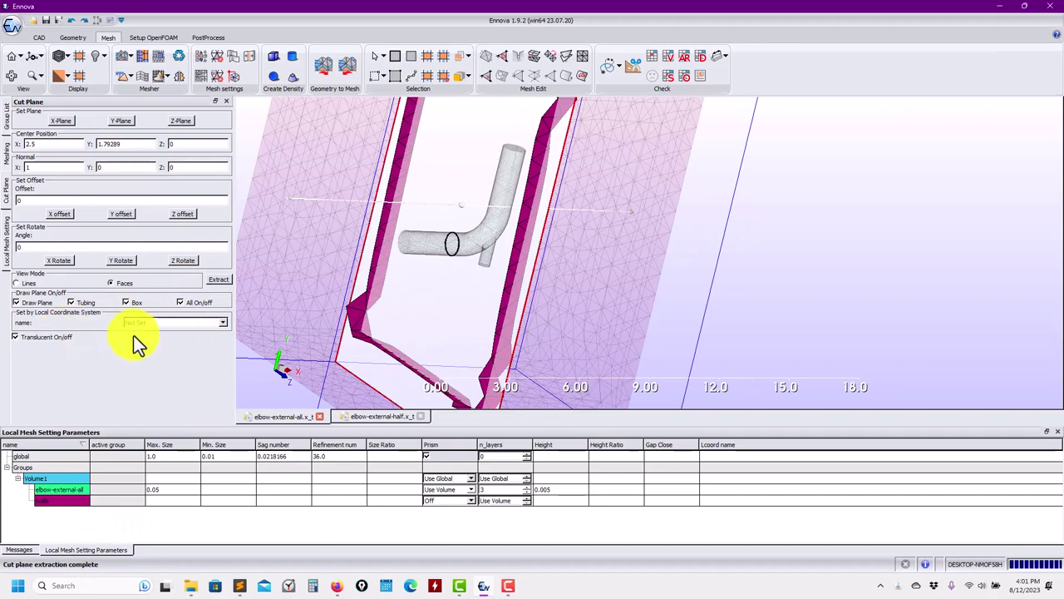
left_click(202, 304)
left_click(201, 305)
left_click(201, 305)
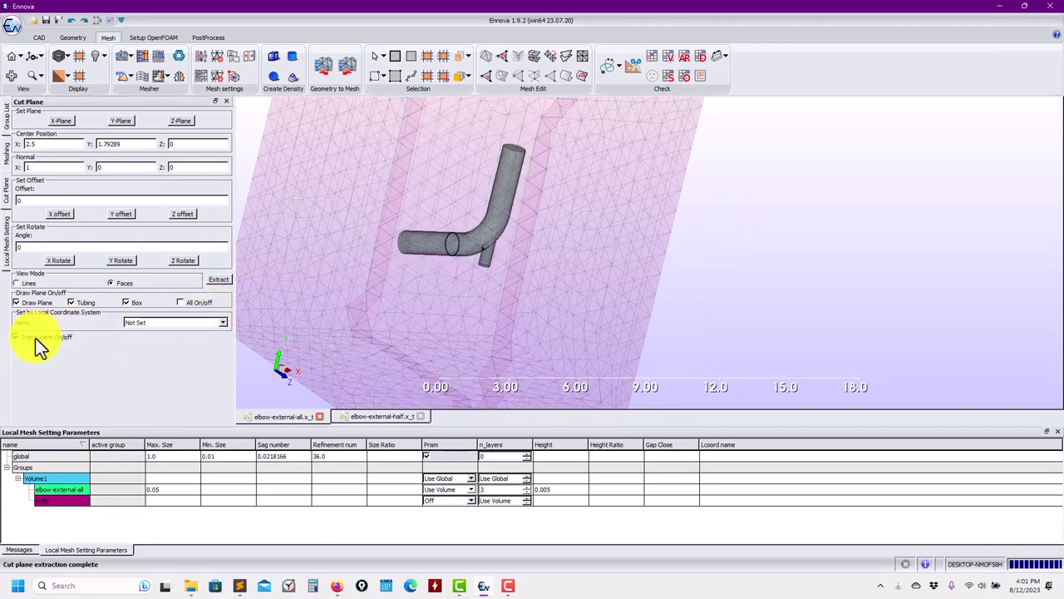
Step: Examine the prism layer elements up close around the pipe wall, comparing opaque and translucent display
left_click(35, 338)
middle_click_drag(374, 324, 491, 325)
left_click(39, 335)
middle_click_drag(424, 305, 907, 315)
scroll(484, 307, "up", 4)
scroll(606, 306, "up", 4)
middle_click_drag(606, 306, 455, 289)
scroll(685, 256, "up", 6)
scroll(619, 268, "up", 3)
middle_click_drag(620, 267, 474, 287)
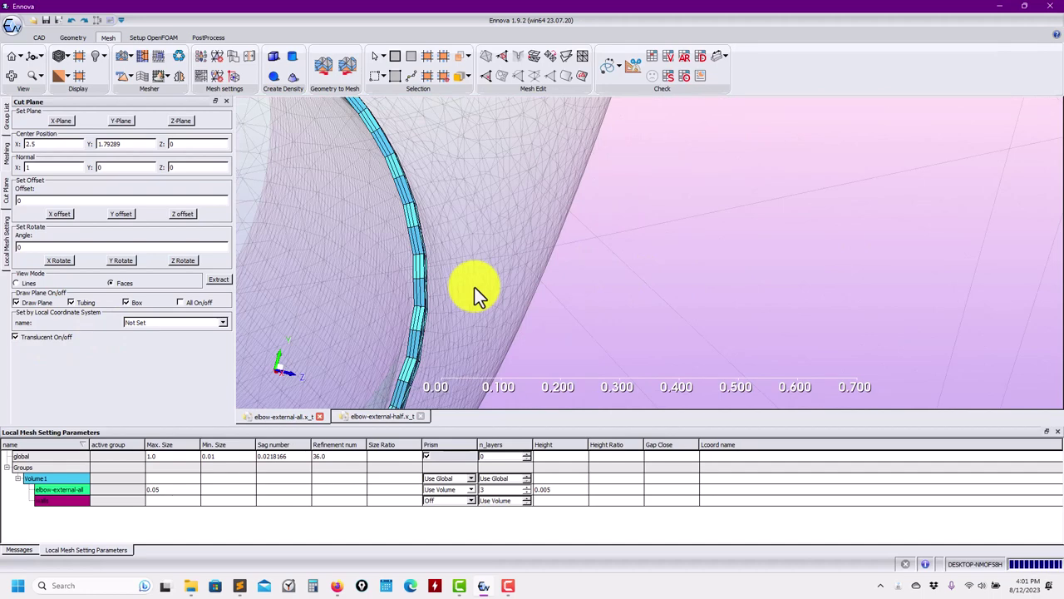
Step: Examine the extracted cut from different angles, covering the ring around the elbow and the strips along the box walls
scroll(468, 286, "down", 2)
middle_click_drag(530, 259, 494, 281)
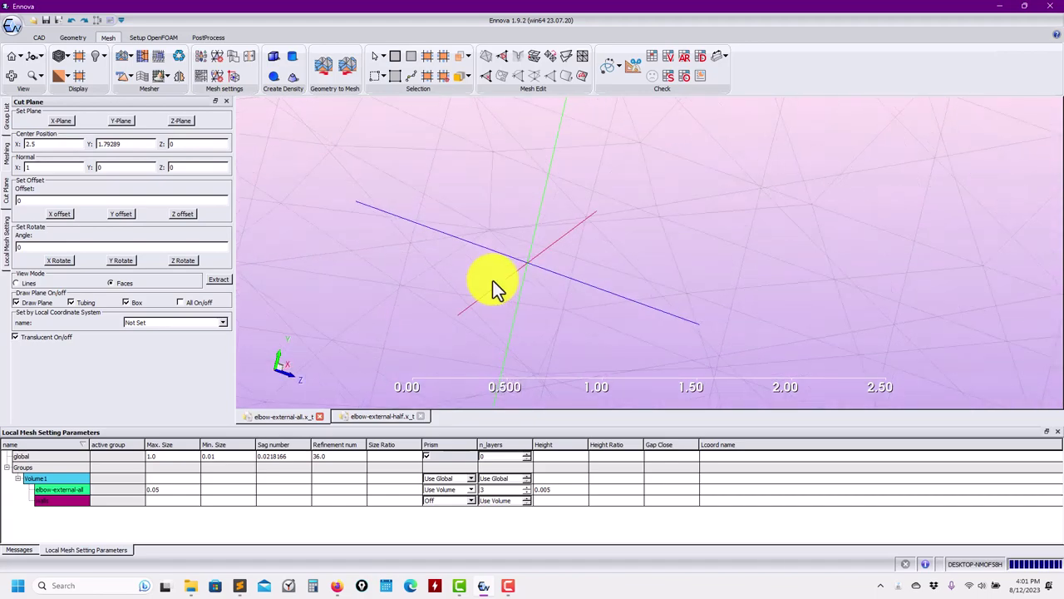
middle_click_drag(605, 172, 538, 385)
left_click_drag(537, 385, 605, 261)
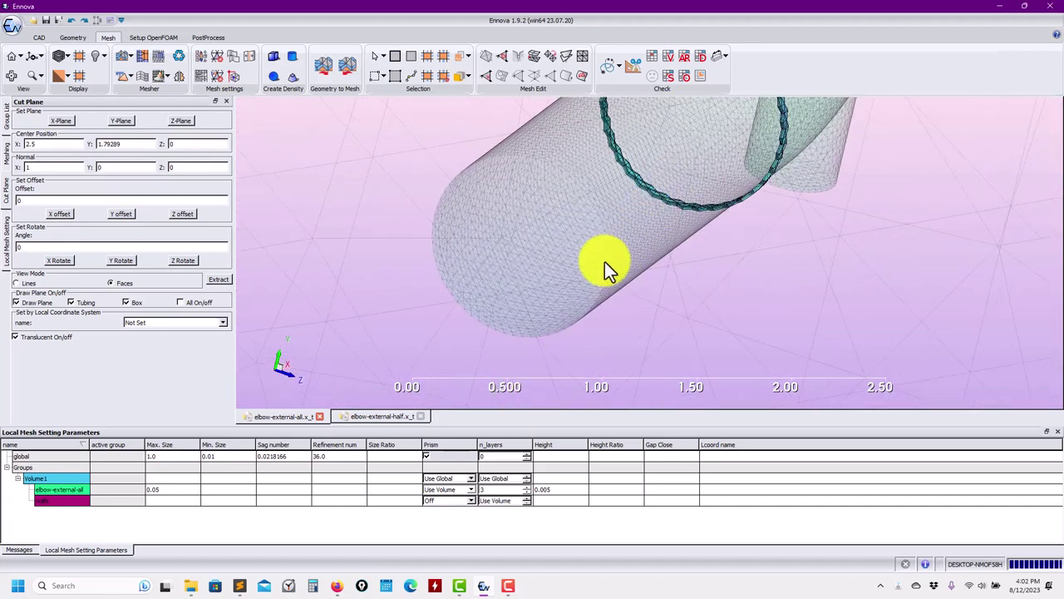
left_click_drag(667, 226, 602, 246)
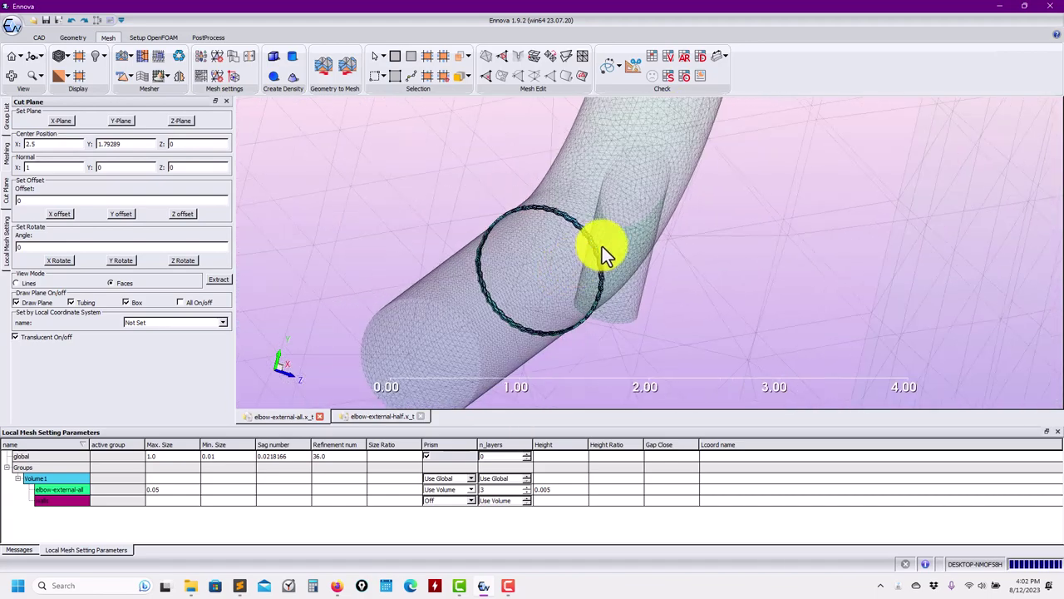
scroll(615, 226, "down", 5)
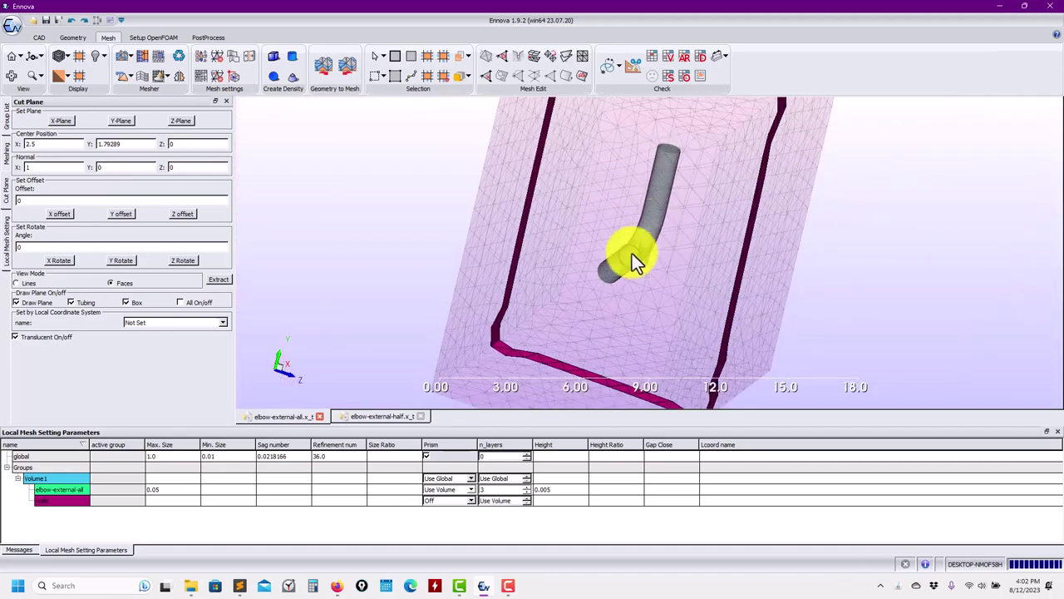
middle_click_drag(637, 176, 546, 248)
left_click_drag(546, 248, 461, 240)
middle_click_drag(624, 282, 613, 194)
scroll(656, 270, "up", 3)
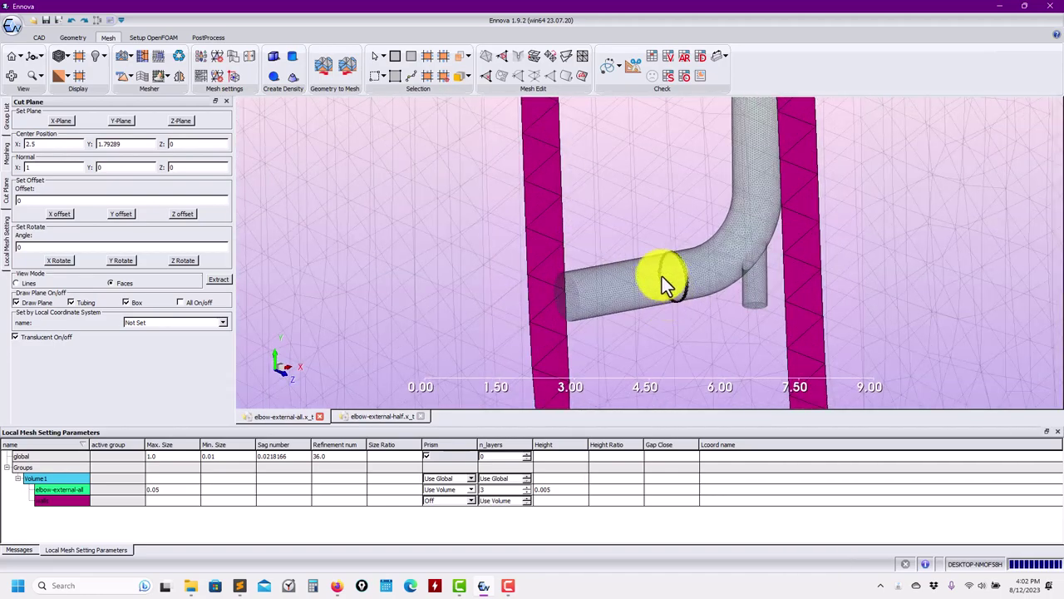
Step: Fill the volume with a tetrahedral mesh and extract an X-plane cut through it
left_click(130, 76)
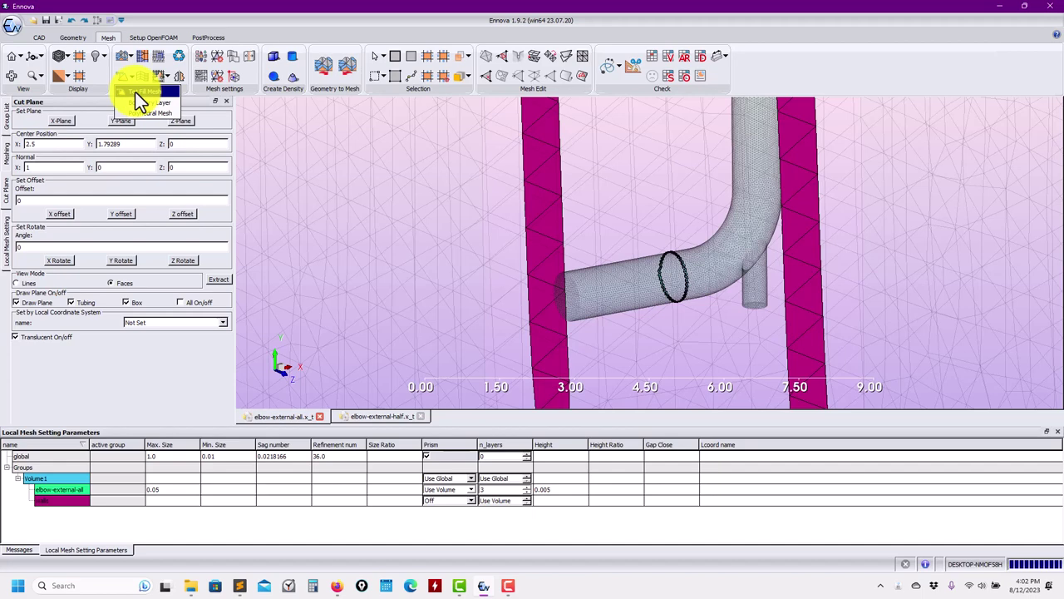
left_click(135, 92)
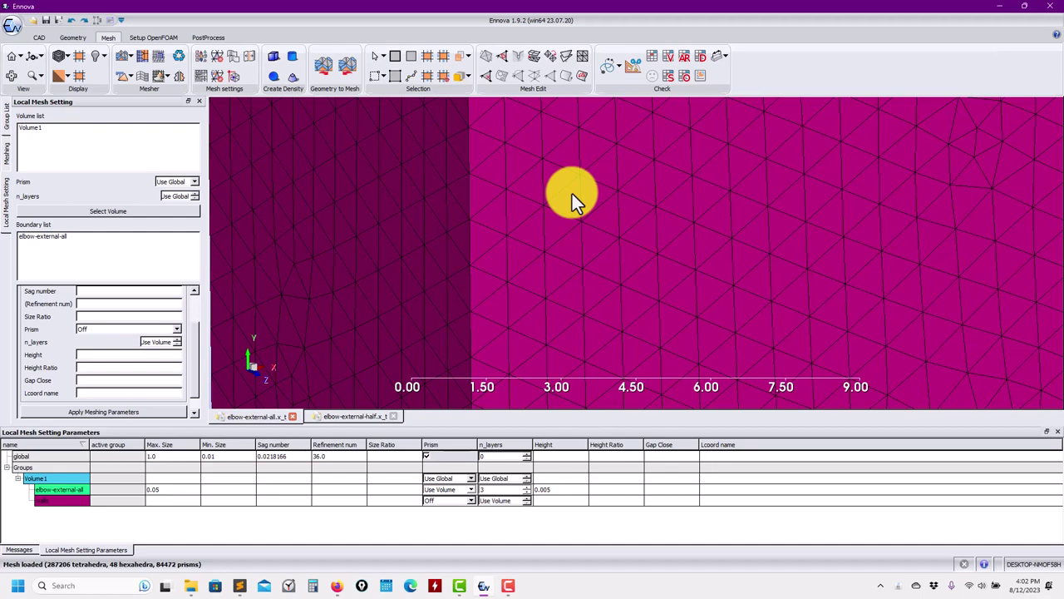
left_click(633, 70)
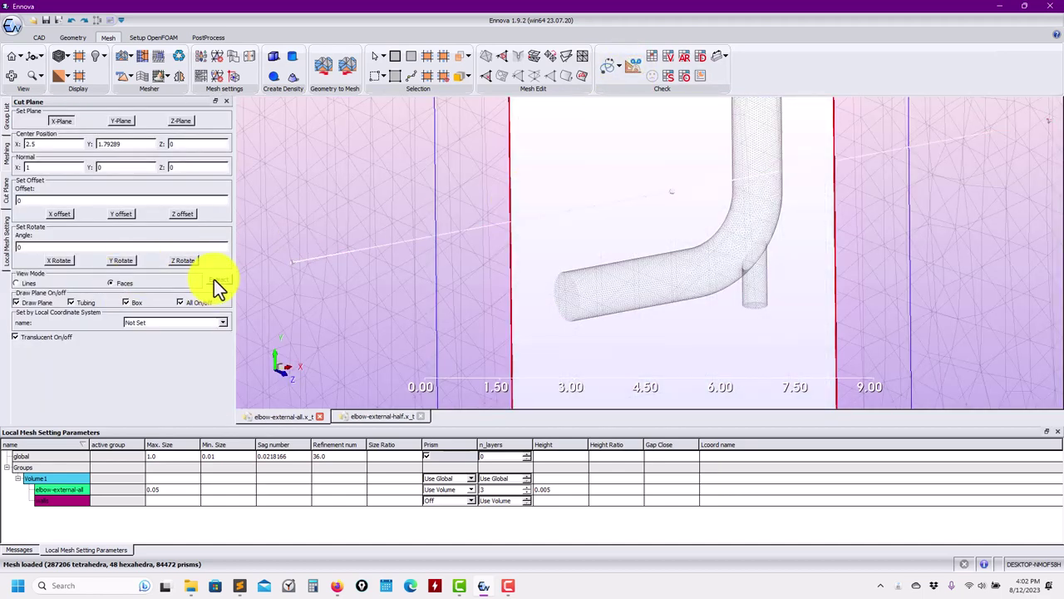
left_click(213, 280)
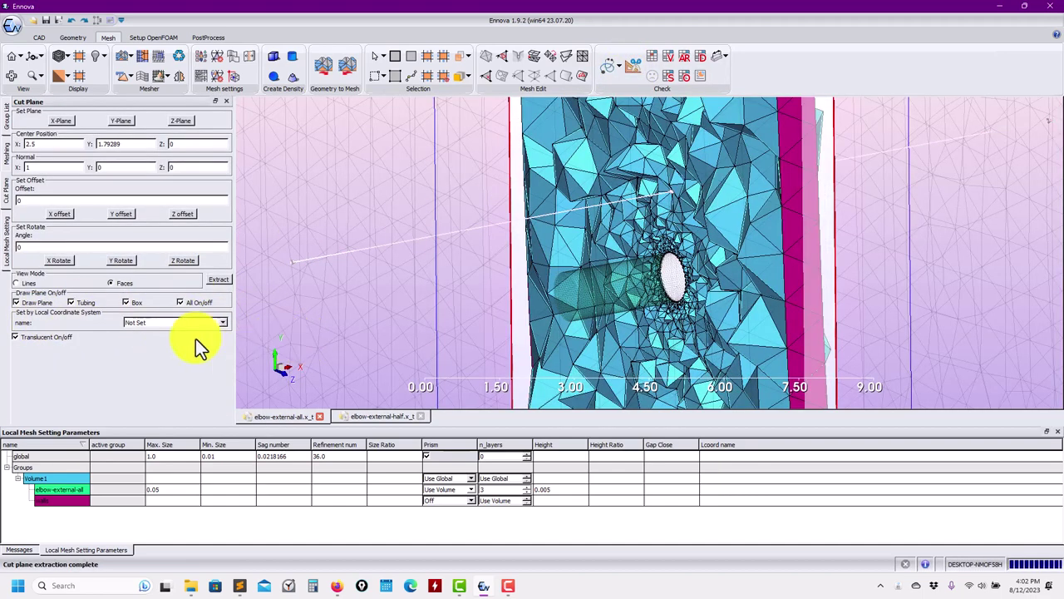
Step: Turn off all cut plane drawing aids and examine the tetrahedral cut around the elbow from different angles
left_click(197, 304)
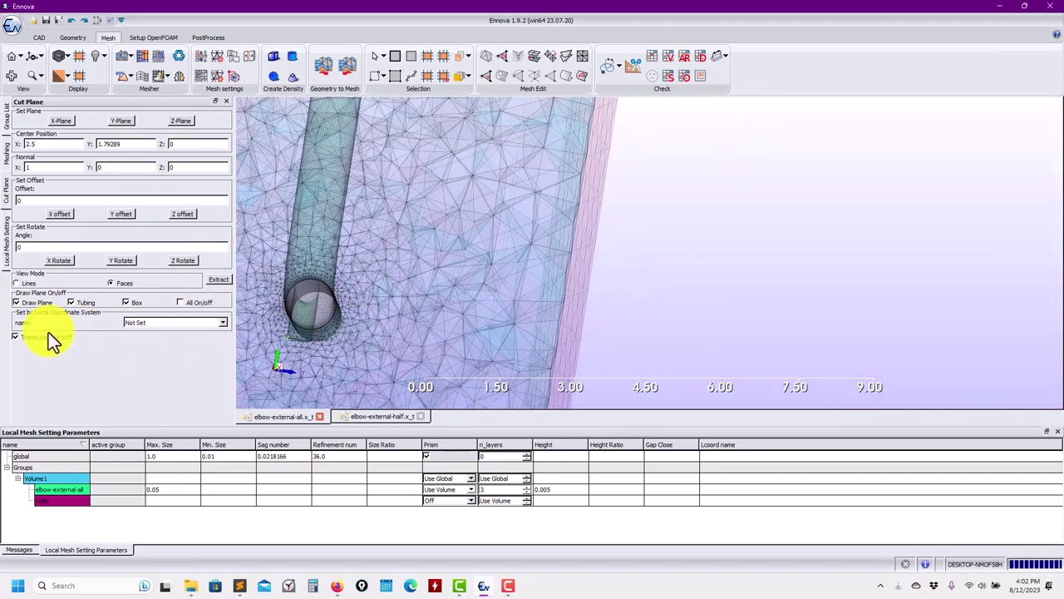
left_click(43, 335)
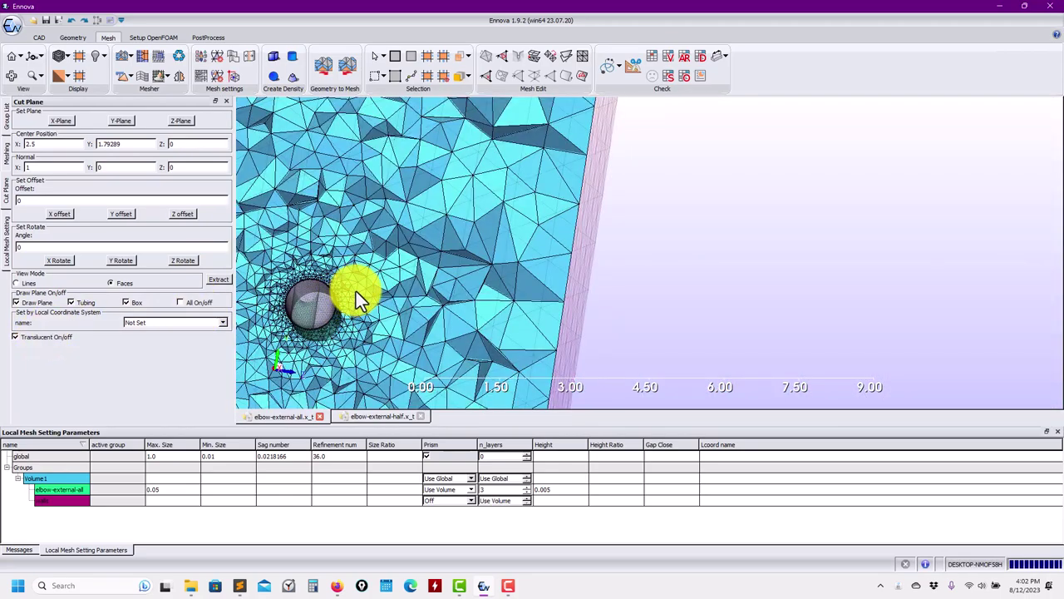
scroll(672, 249, "up", 4)
scroll(542, 275, "down", 5)
middle_click_drag(577, 247, 539, 275)
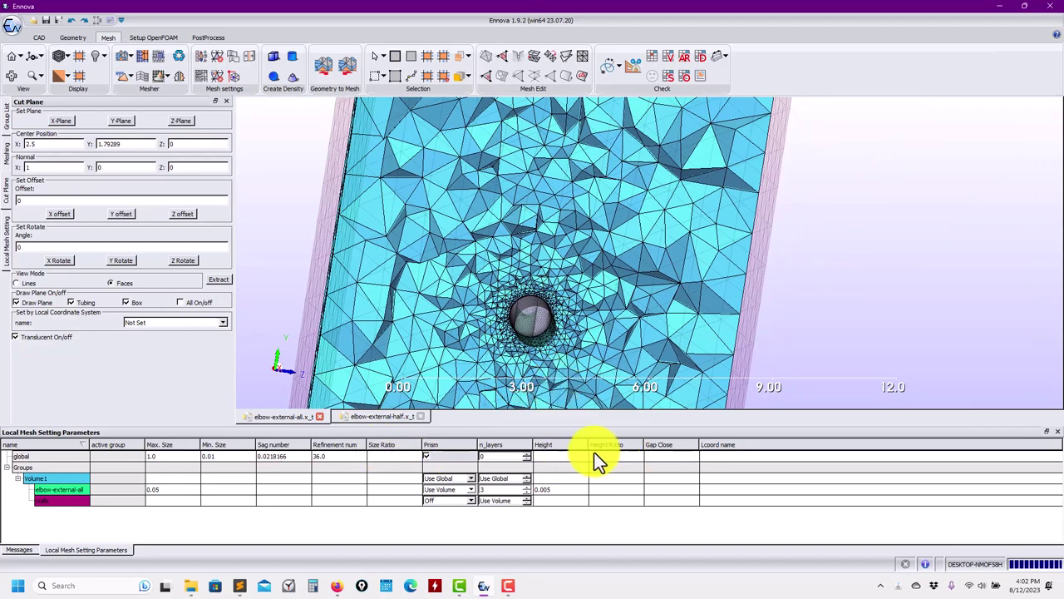
scroll(563, 263, "up", 2)
scroll(561, 267, "down", 4)
scroll(532, 250, "up", 1)
left_click_drag(531, 244, 474, 235)
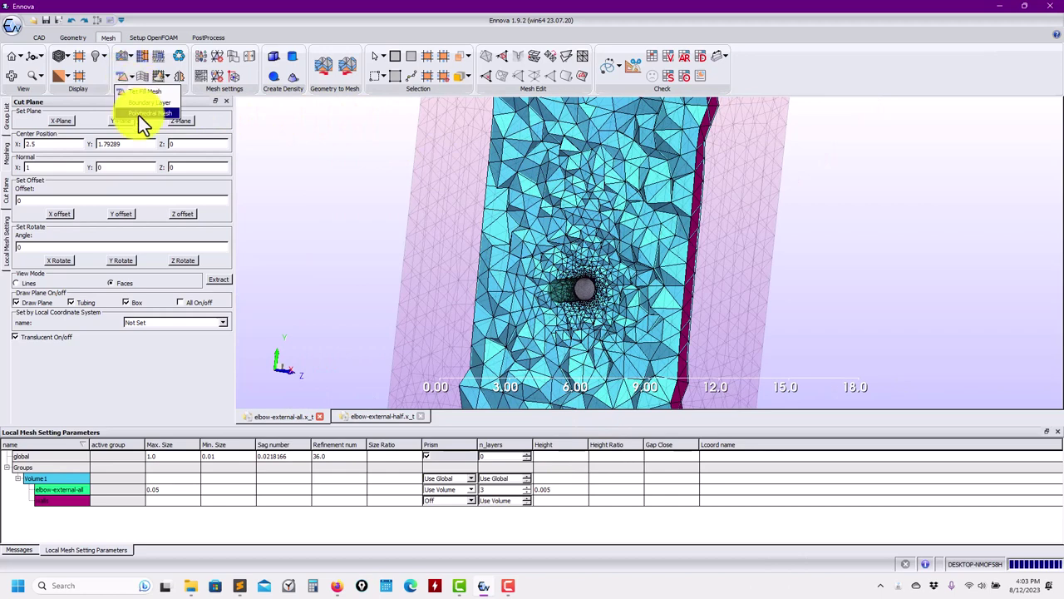
Step: Generate a polyhedral mesh, clearing the existing mesh, and display the meshing messages
left_click(122, 121)
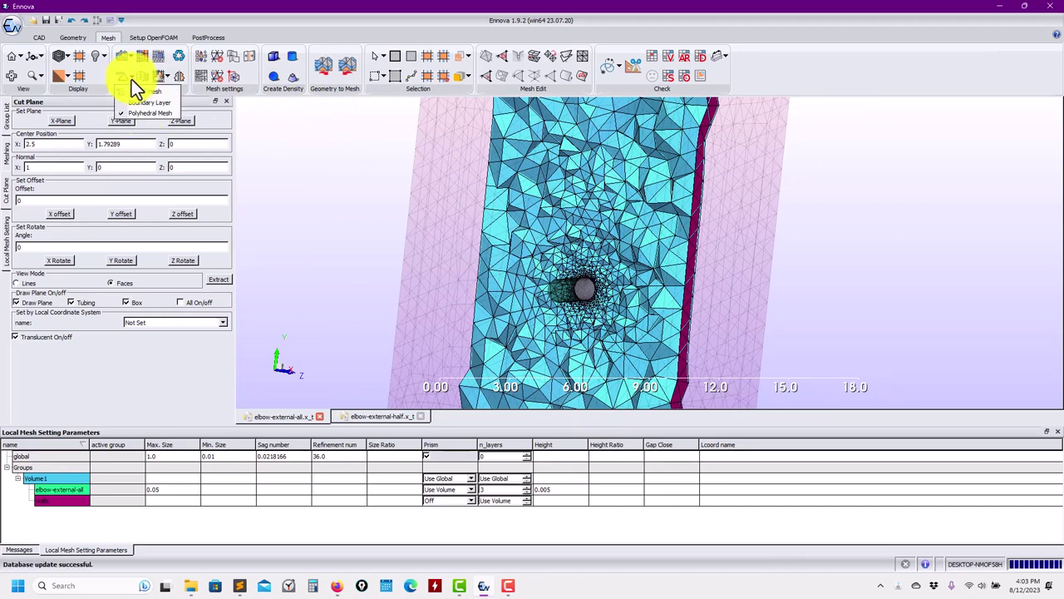
left_click(122, 76)
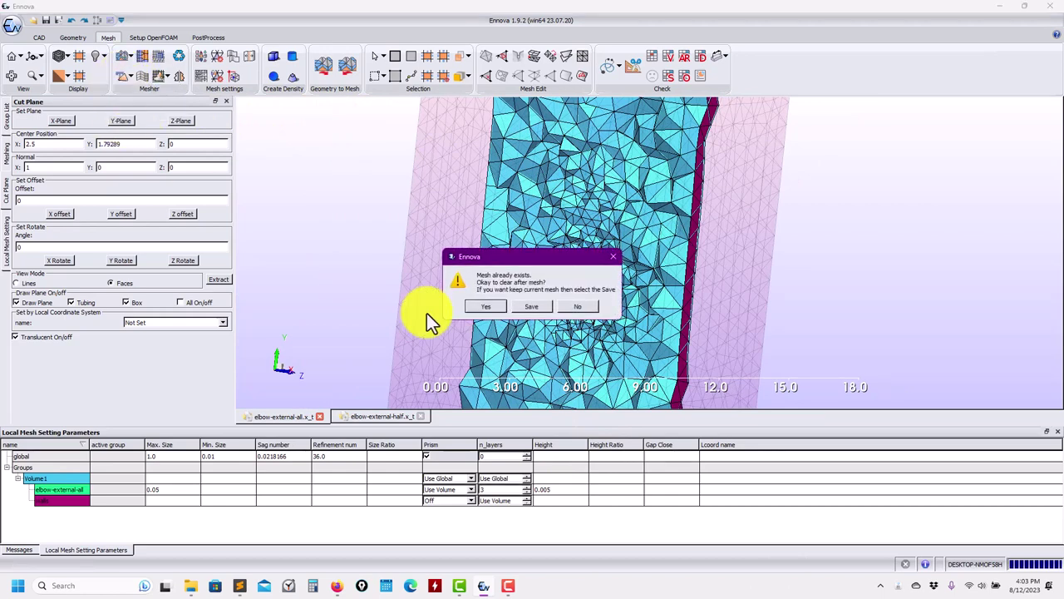
left_click(478, 304)
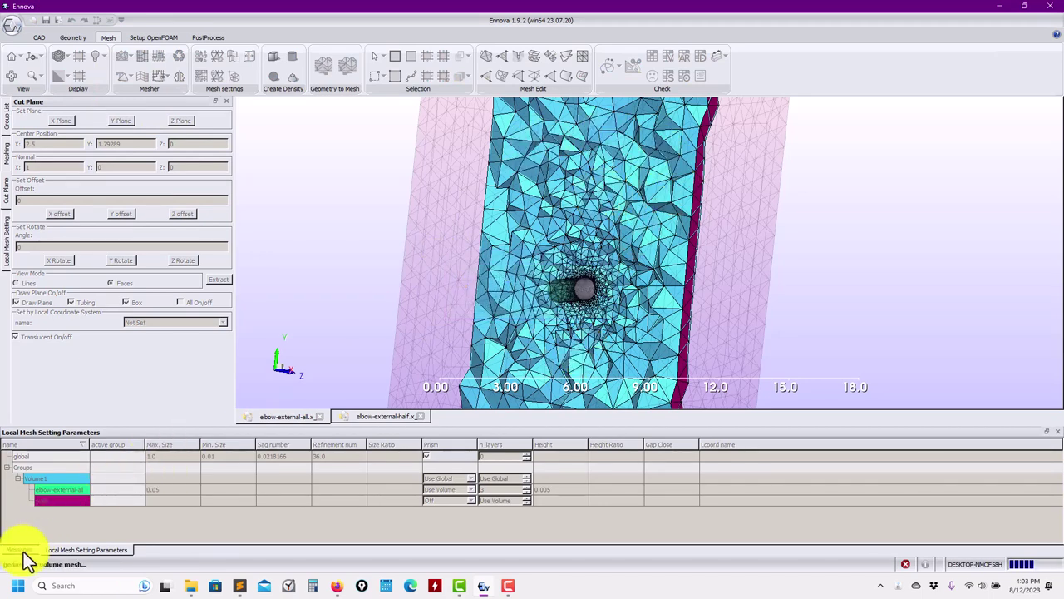
left_click(20, 549)
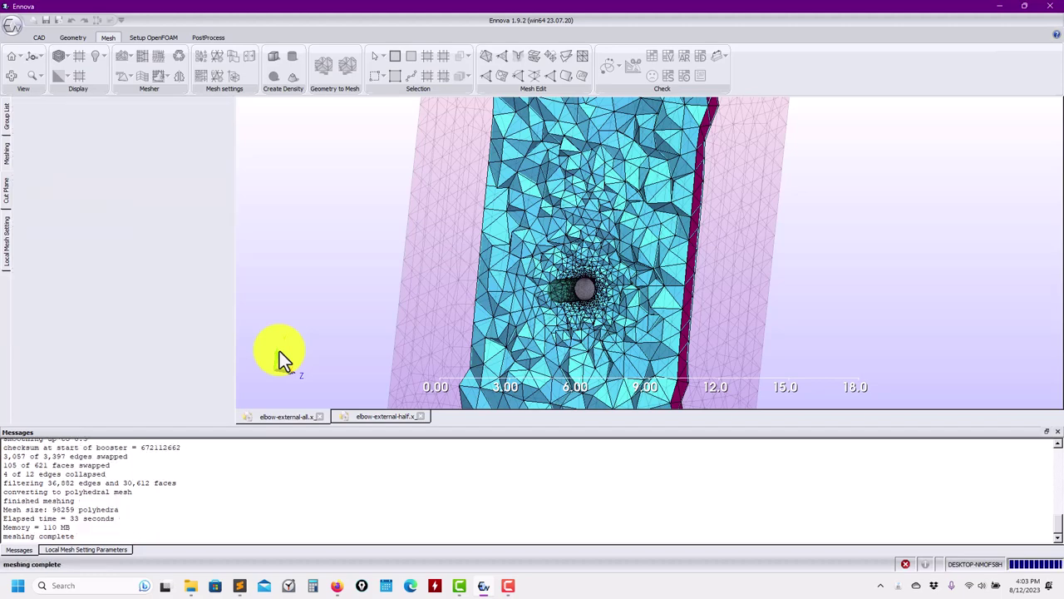
Step: Extract an X-plane cut through the polyhedral mesh with translucent display on and all cut plane drawing aids off
left_click_drag(280, 351, 640, 116)
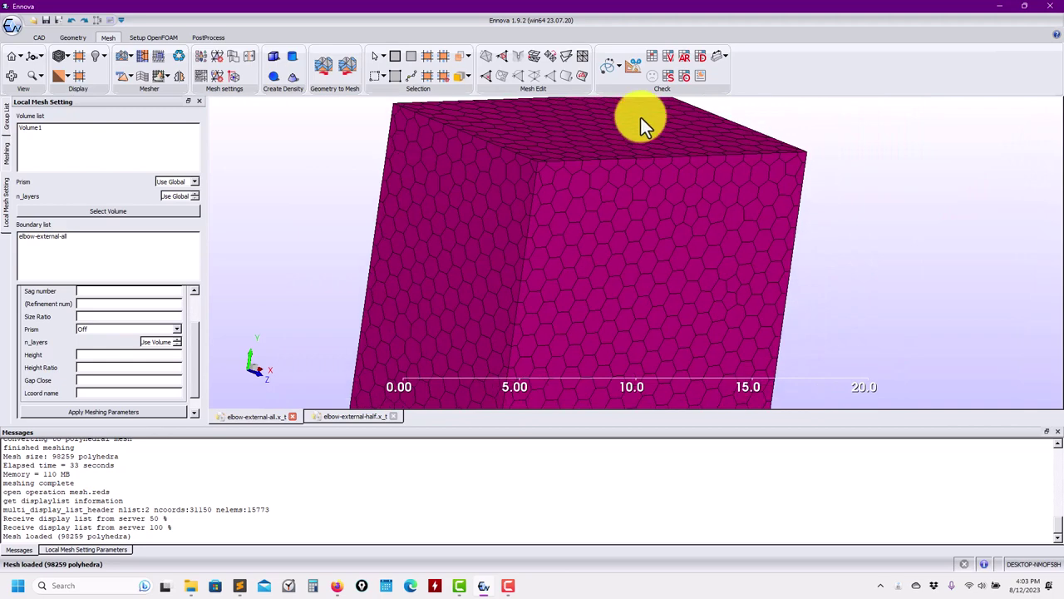
left_click(637, 69)
left_click(216, 281)
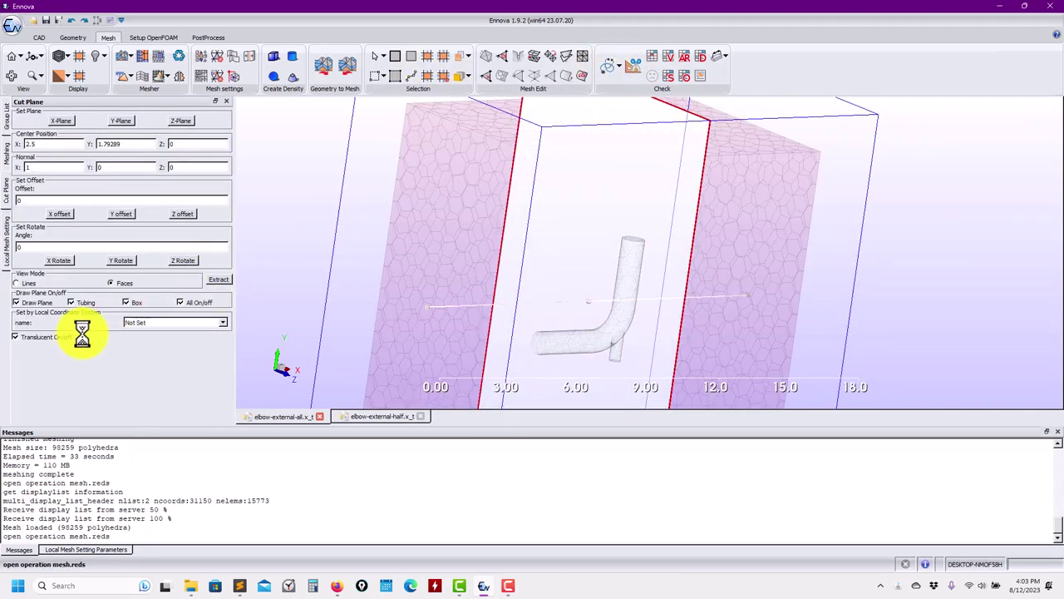
left_click(15, 337)
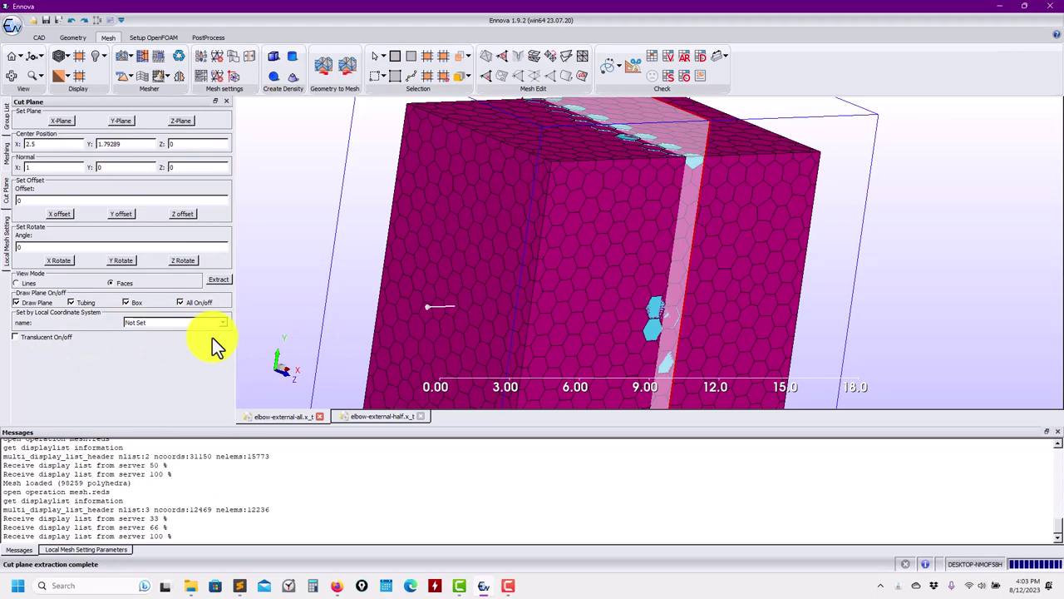
left_click(51, 338)
left_click_drag(381, 325, 499, 311)
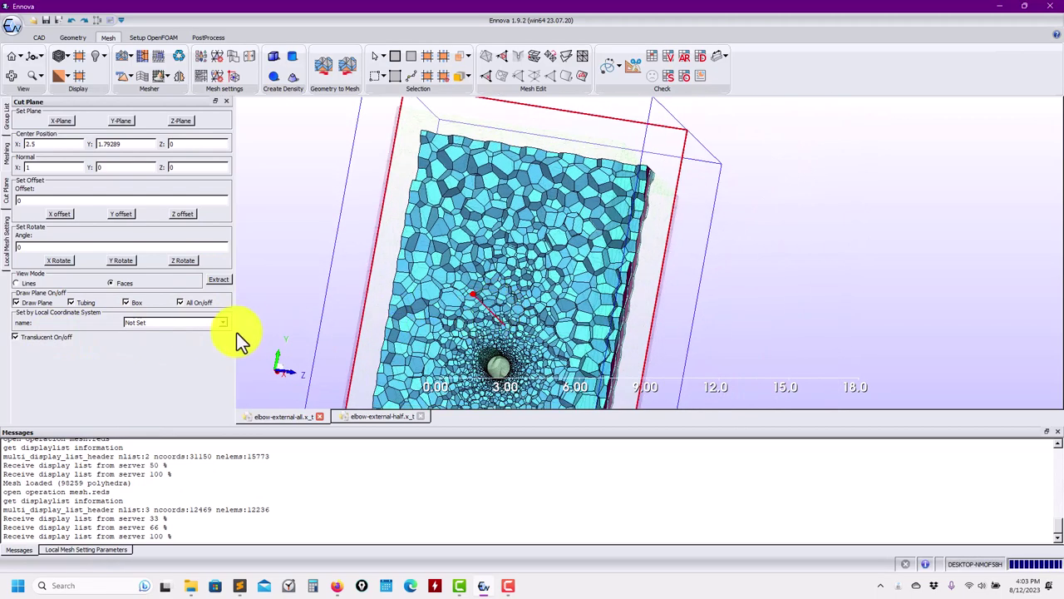
left_click(183, 303)
left_click_drag(532, 242, 466, 258)
left_click(51, 339)
left_click(52, 338)
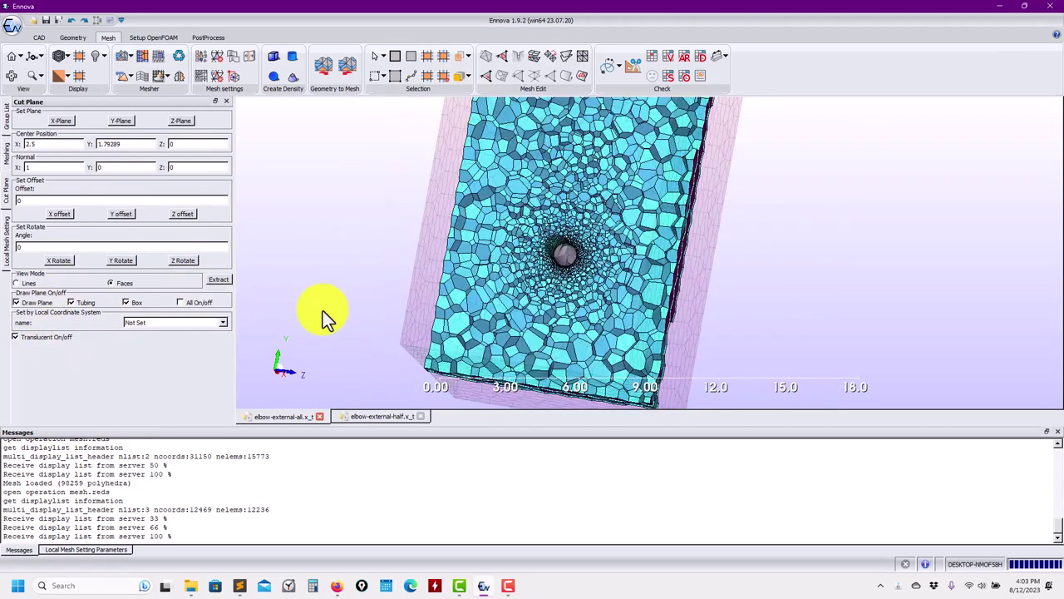
Step: Examine the polyhedral cut up close around the elbow and out to the box walls, from different angles
scroll(561, 290, "up", 3)
left_click_drag(561, 290, 649, 269)
scroll(595, 277, "down", 5)
scroll(653, 270, "up", 8)
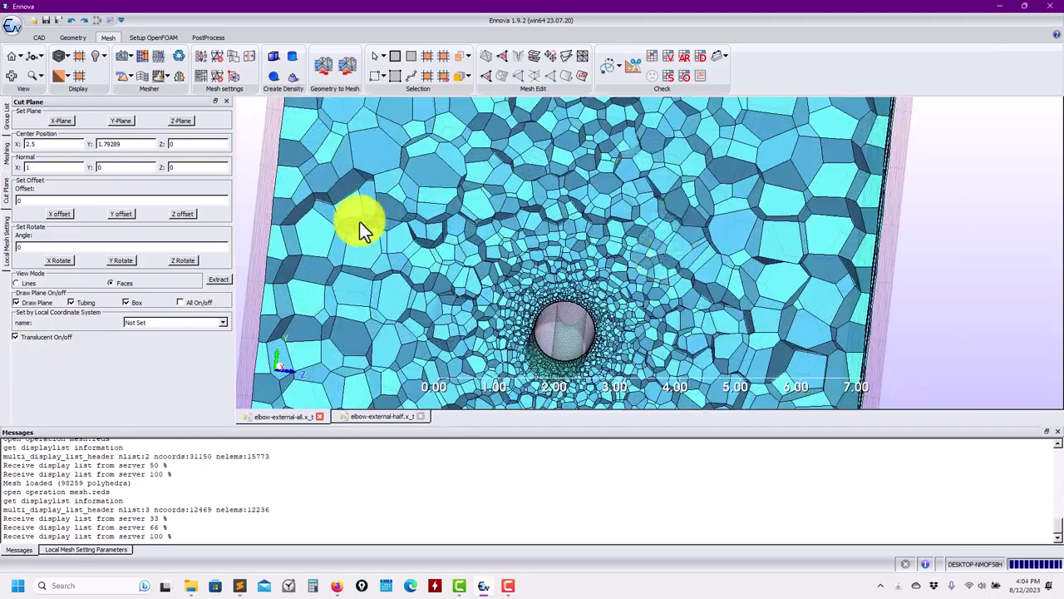
scroll(444, 241, "down", 6)
left_click_drag(449, 260, 660, 297)
scroll(610, 261, "up", 3)
scroll(625, 266, "up", 2)
scroll(620, 290, "down", 3)
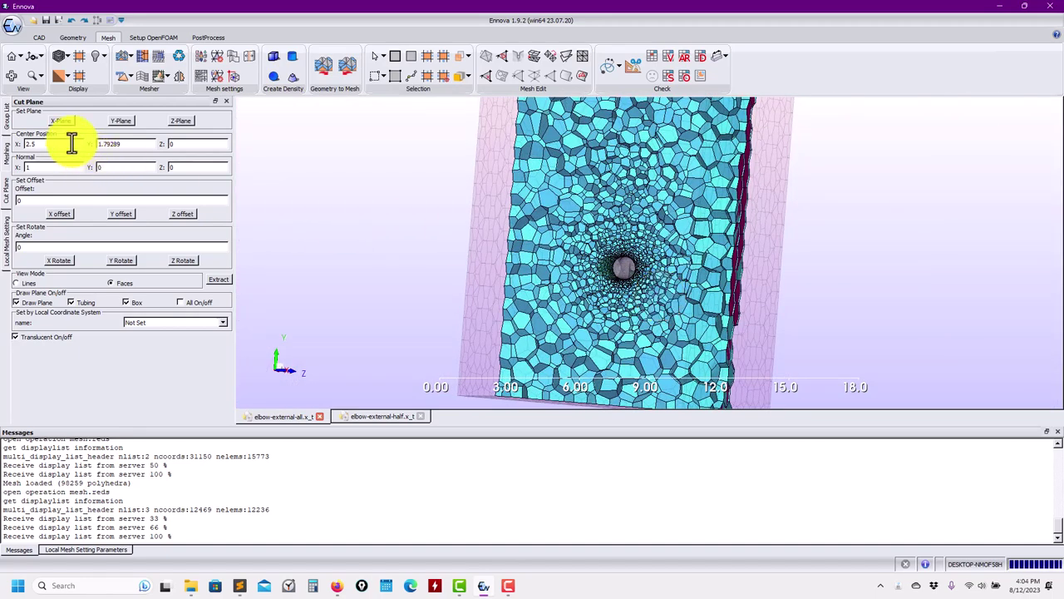
Step: Switch to the elbow-external-half model, view it from several angles, and check the pipe model in Onshape in Firefox before returning to Ennova
left_click(7, 154)
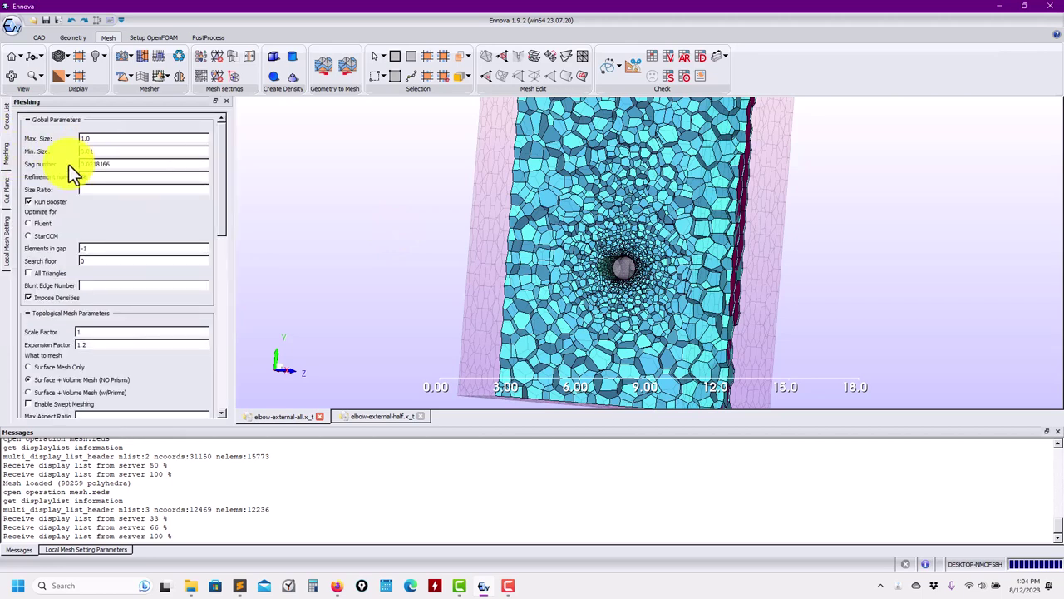
left_click(7, 116)
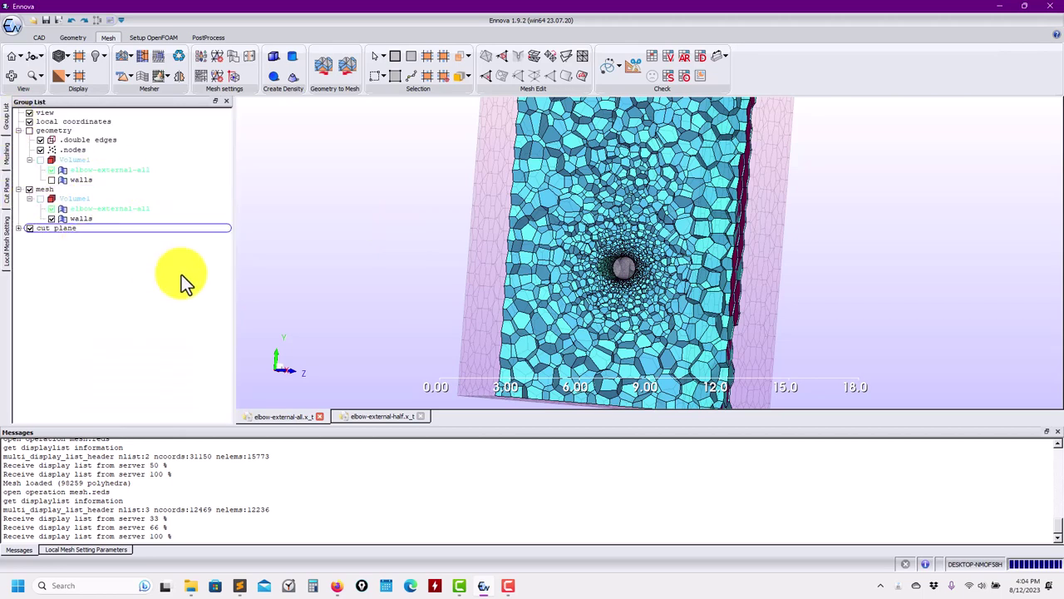
left_click(350, 416)
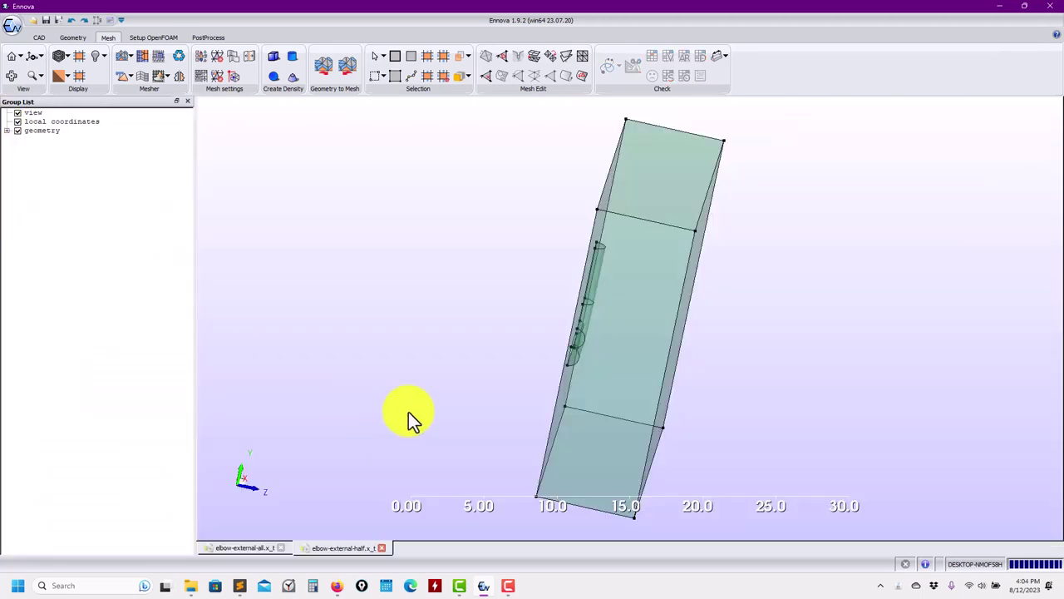
left_click_drag(408, 414, 209, 134)
left_click_drag(393, 243, 655, 292)
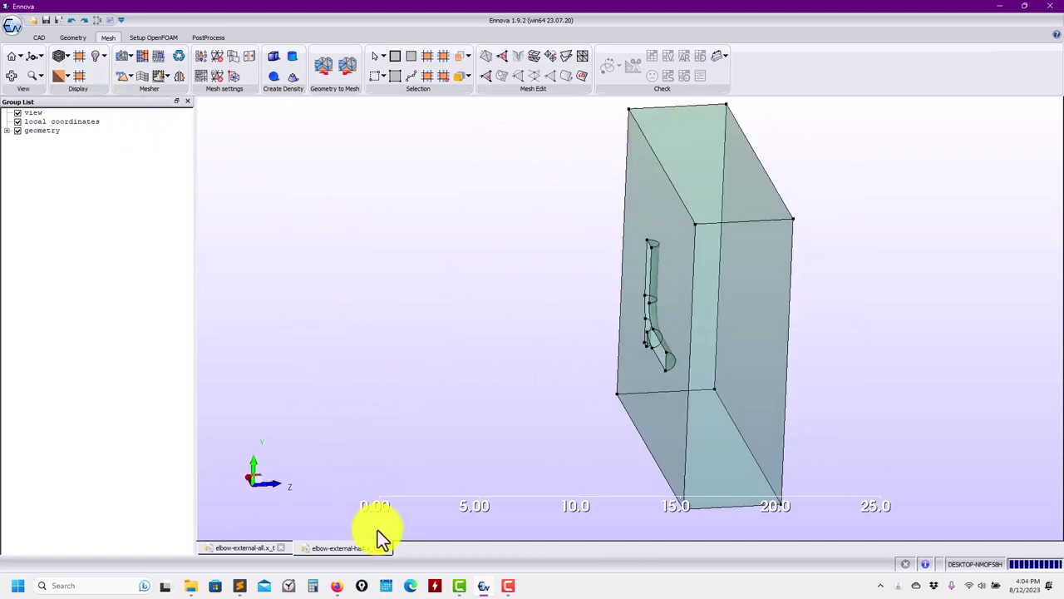
left_click(337, 585)
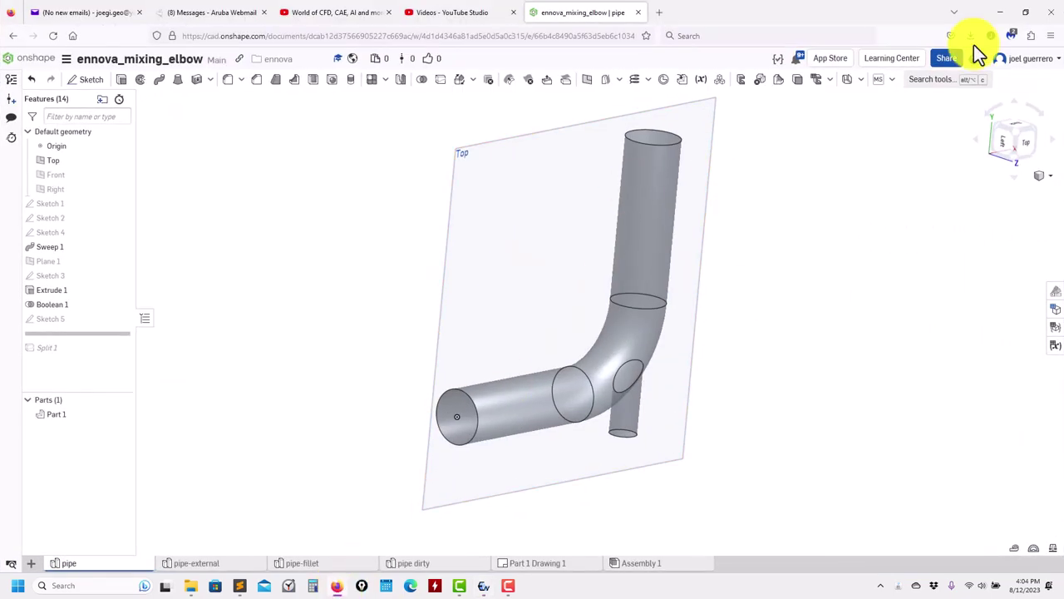
left_click(1000, 11)
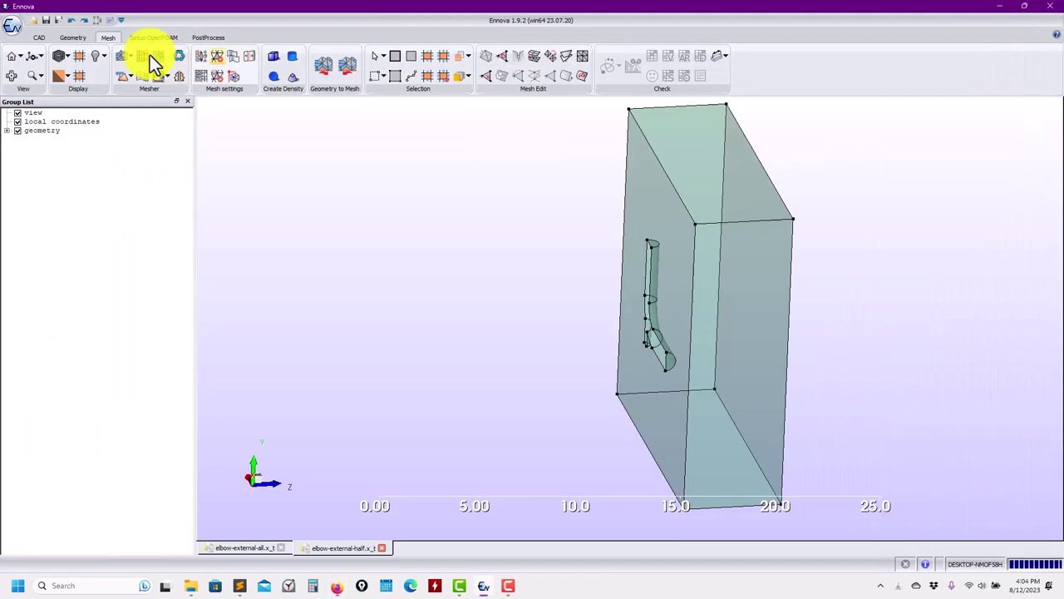
Step: Open the elbow-step.step geometry and view the elbow from different angles
left_click(33, 20)
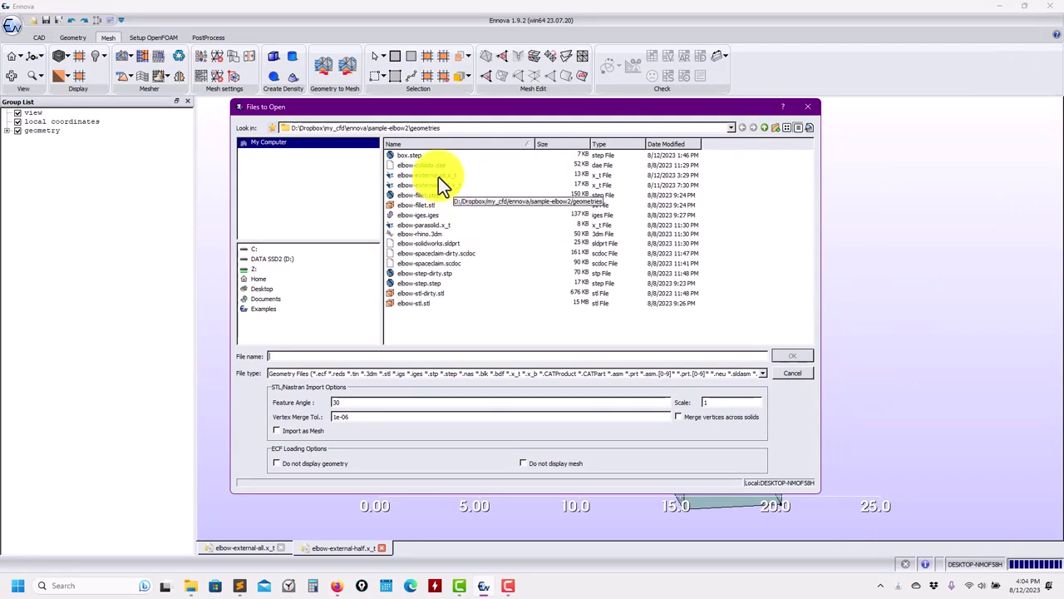
left_click(435, 284)
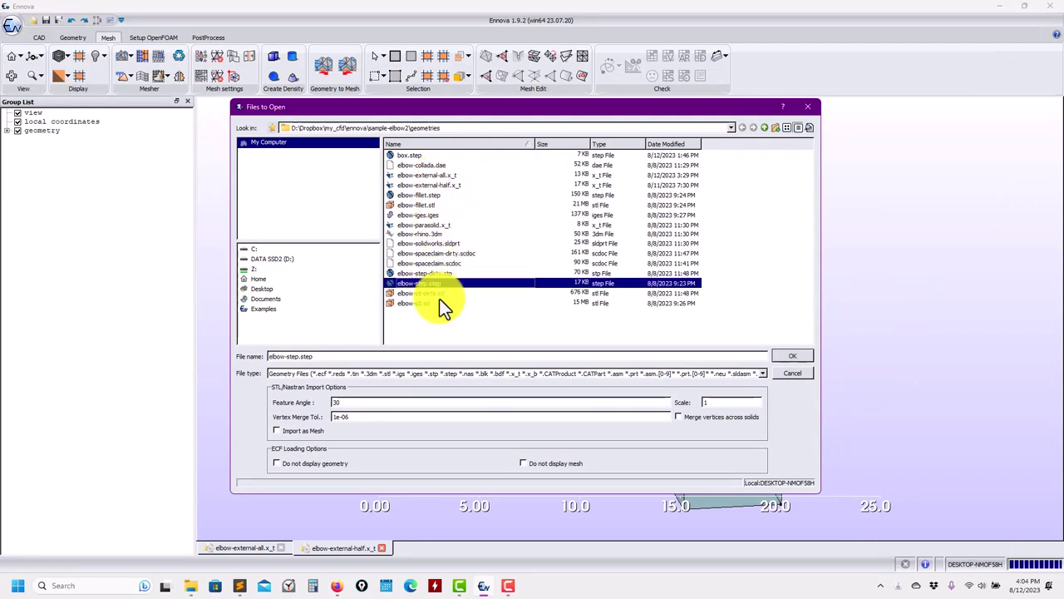
left_click(796, 356)
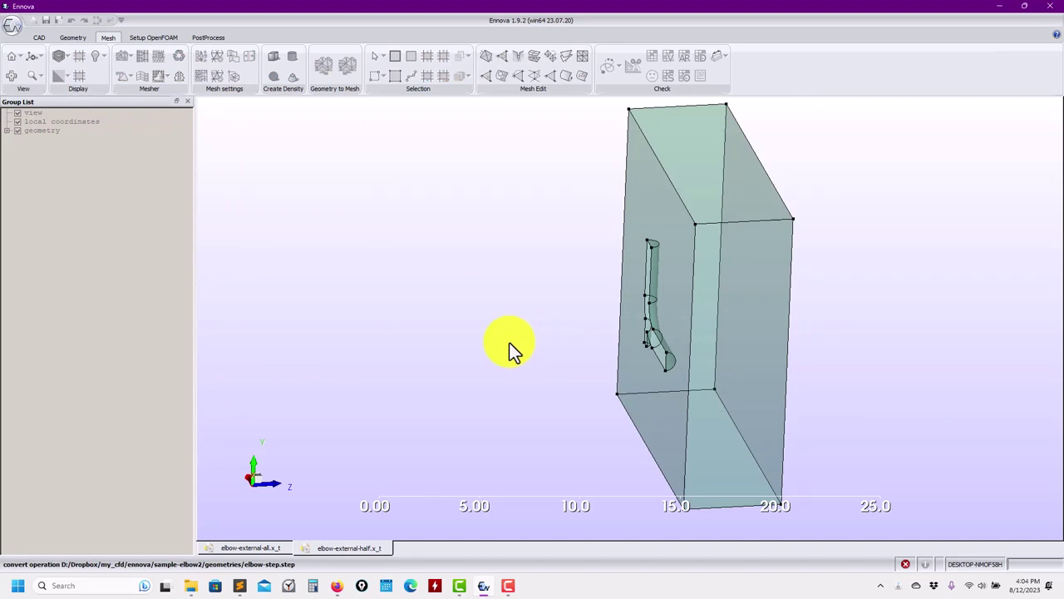
middle_click_drag(508, 428, 808, 409)
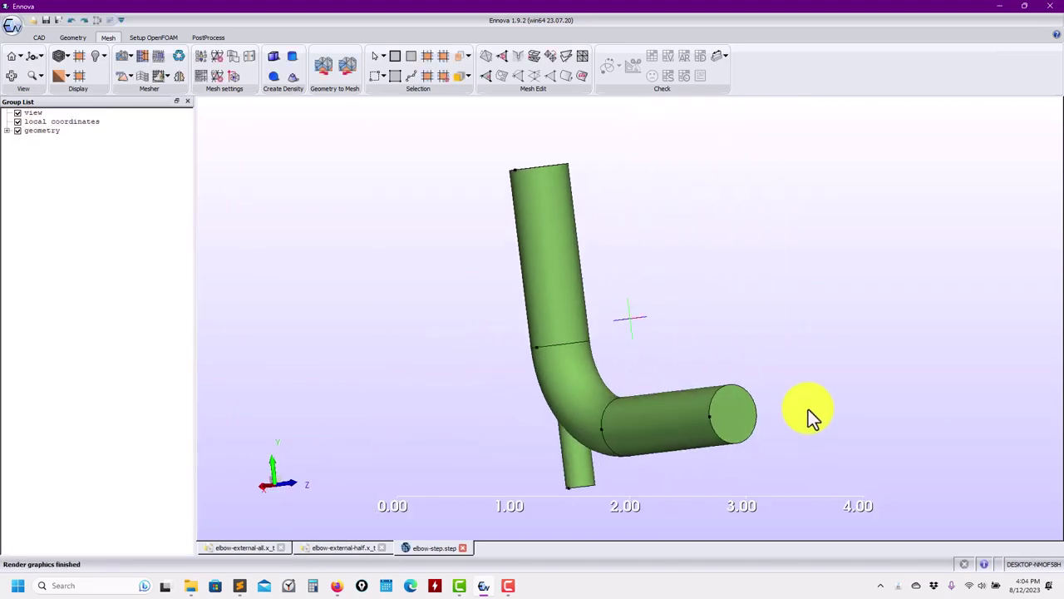
mouse_move(808, 409)
left_mouse_down()
mouse_move(768, 273)
mouse_move(774, 420)
mouse_move(755, 444)
mouse_move(360, 430)
mouse_move(697, 445)
mouse_move(742, 441)
mouse_move(747, 402)
left_mouse_up()
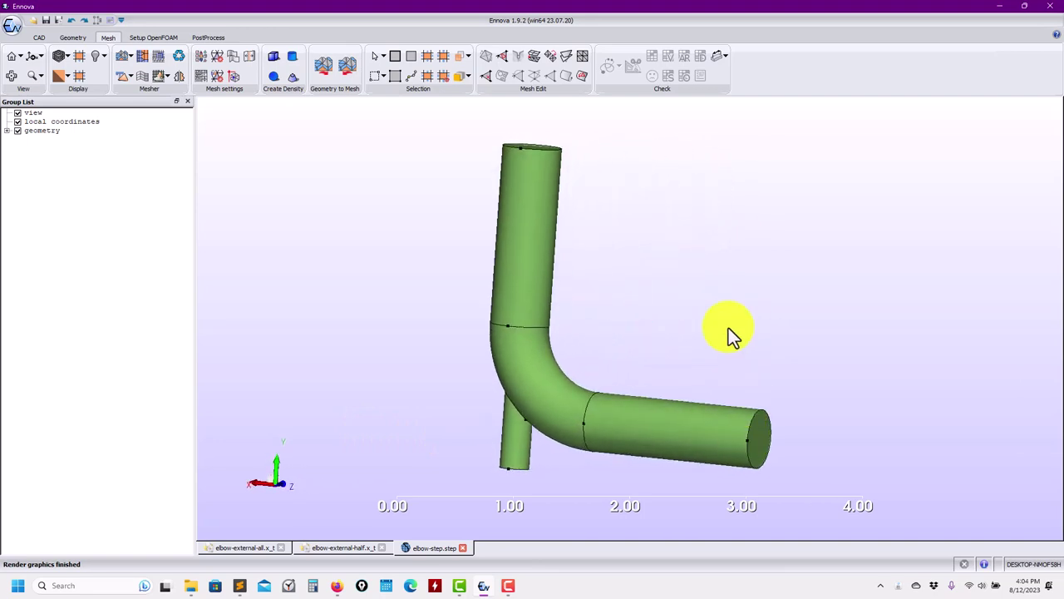
left_click_drag(459, 256, 437, 268)
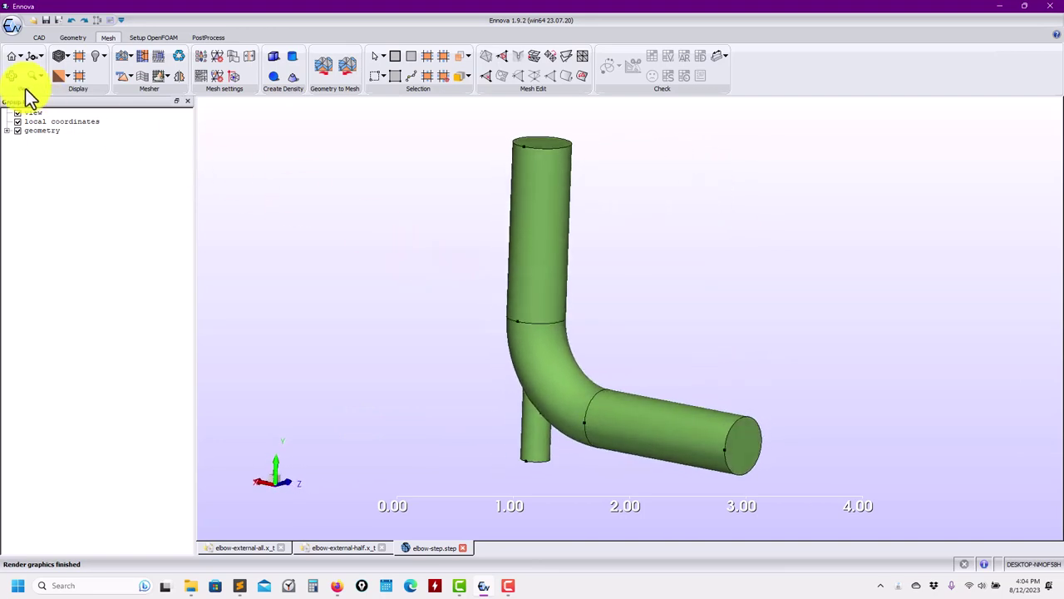
Step: Open elbow-step.step and box.step together as one multi-file model
left_click(34, 24)
left_click(431, 282)
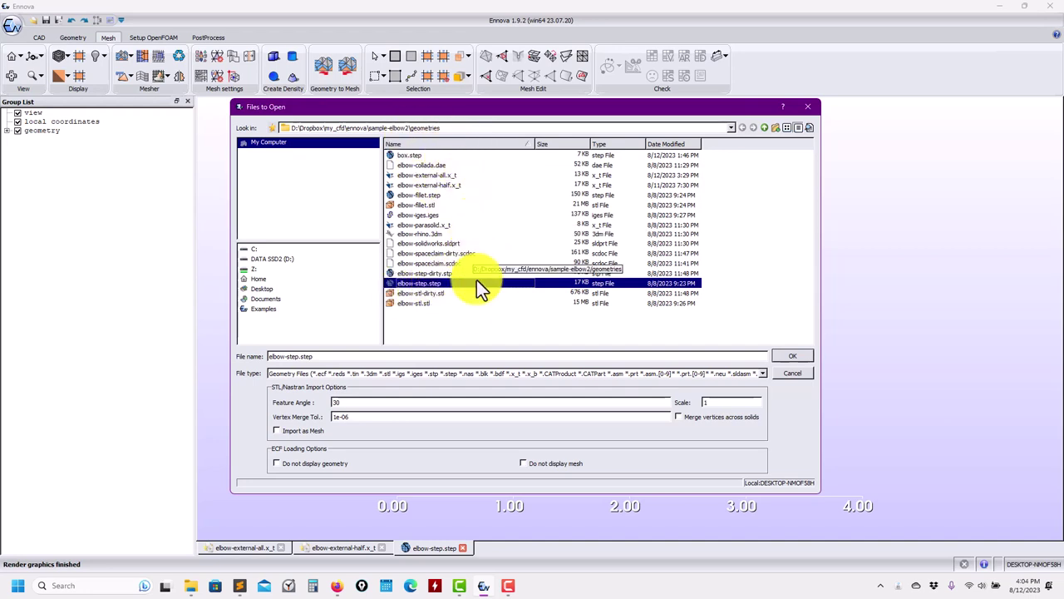
left_click(415, 155, "ctrl")
left_click(790, 356)
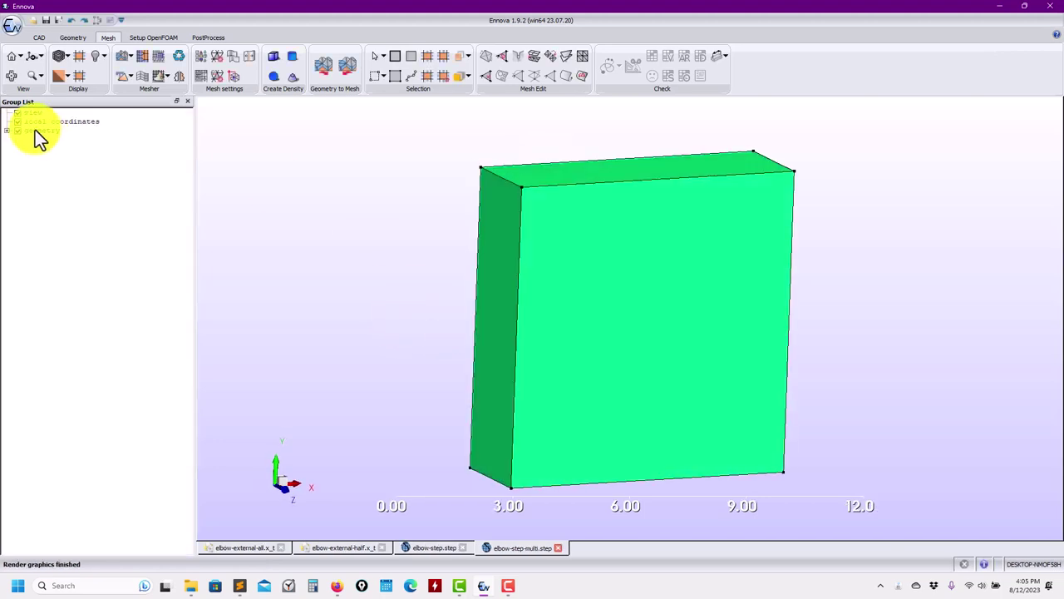
Step: Expand the geometry groups and toggle the visibility of the box surfaces, leaving them shown
left_click(8, 131)
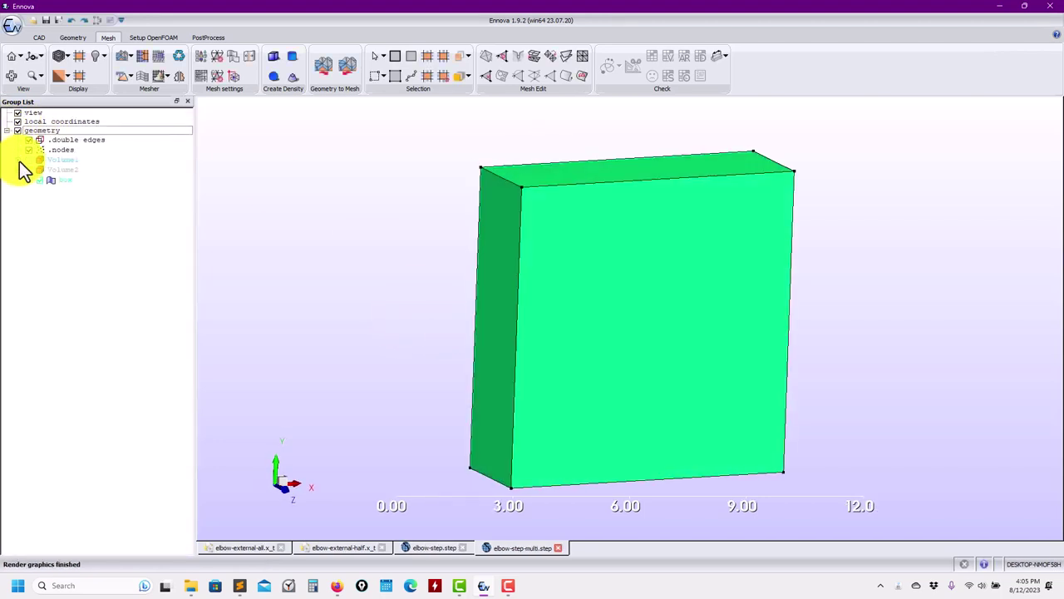
left_click(37, 191)
left_click(41, 192)
left_click(40, 192)
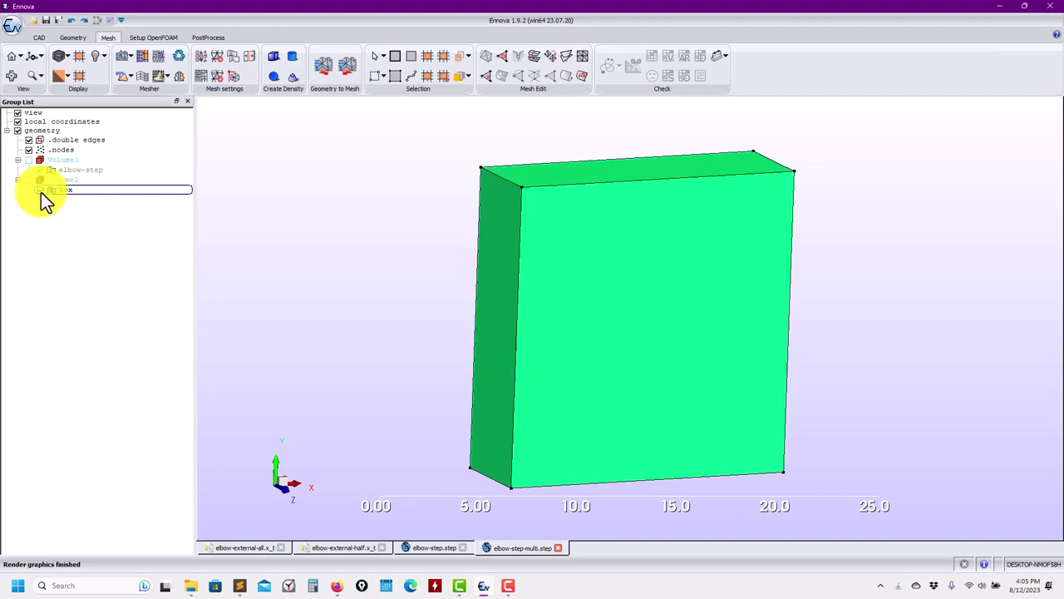
left_click(41, 192)
left_click(40, 192)
left_click(40, 193)
left_click(41, 192)
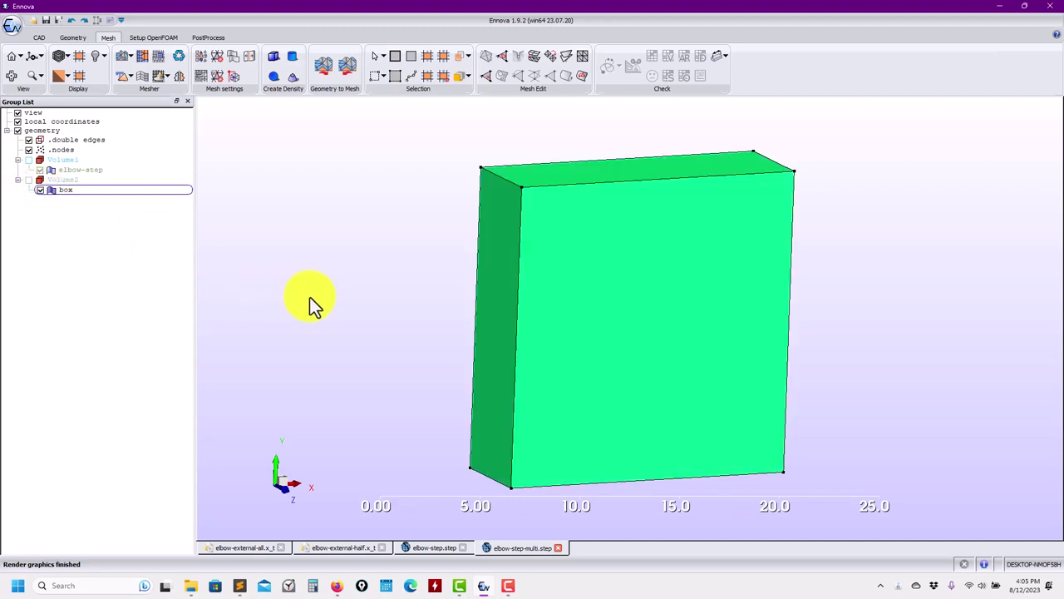
Step: Set the geometry display to translucent and examine the elbow inside the box from different angles
left_click_drag(308, 301, 549, 291)
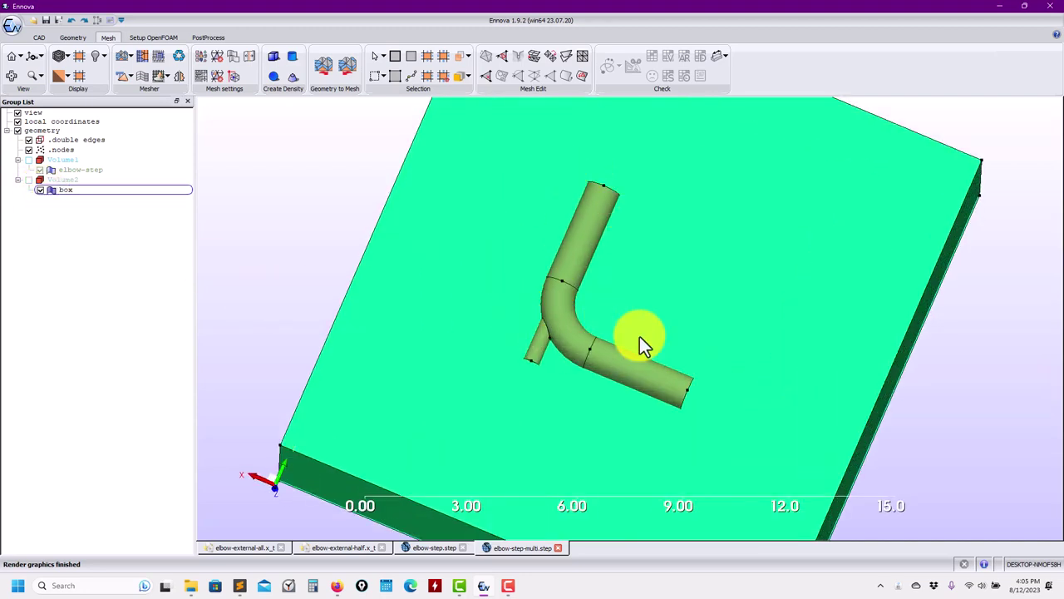
left_click_drag(642, 341, 528, 344)
left_click(105, 59)
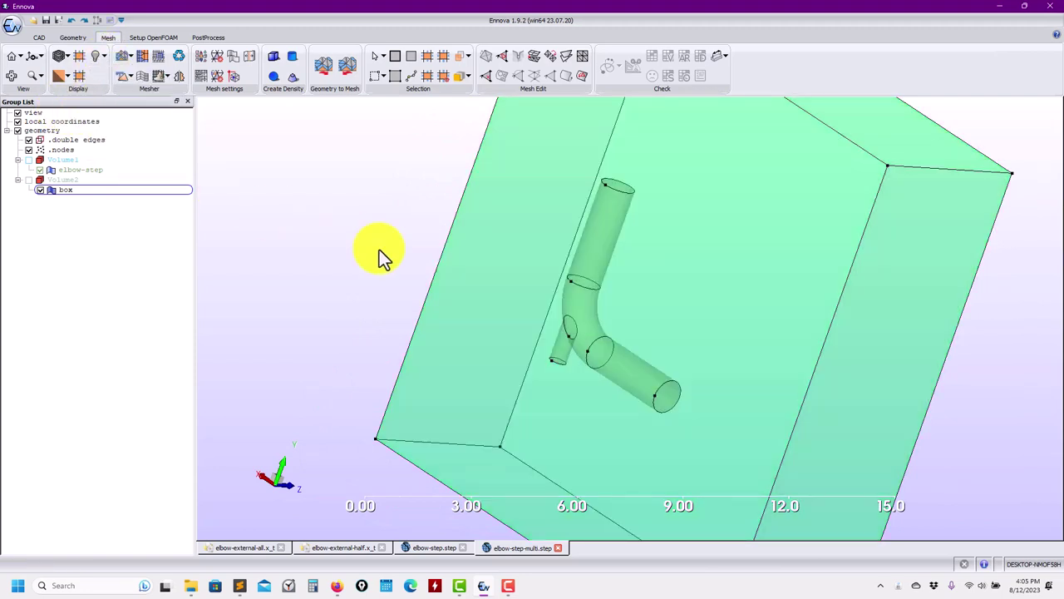
middle_click_drag(379, 249, 273, 225)
left_click_drag(273, 225, 364, 263)
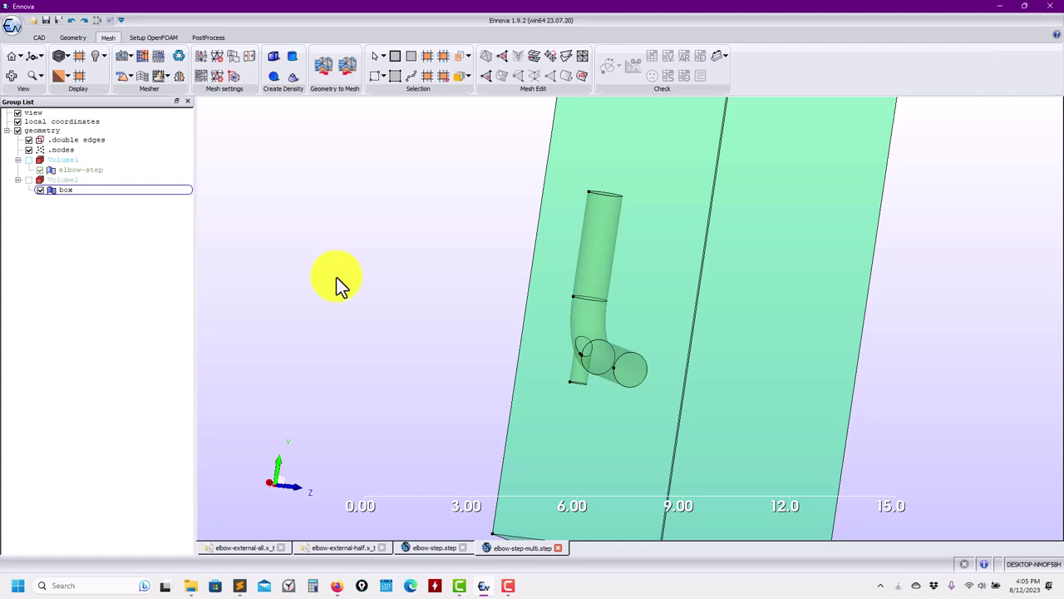
Step: Compare the combined elbow-and-box model in elbow-step-multi.step with the standalone elbow in elbow-step.step
left_click_drag(336, 278, 446, 364)
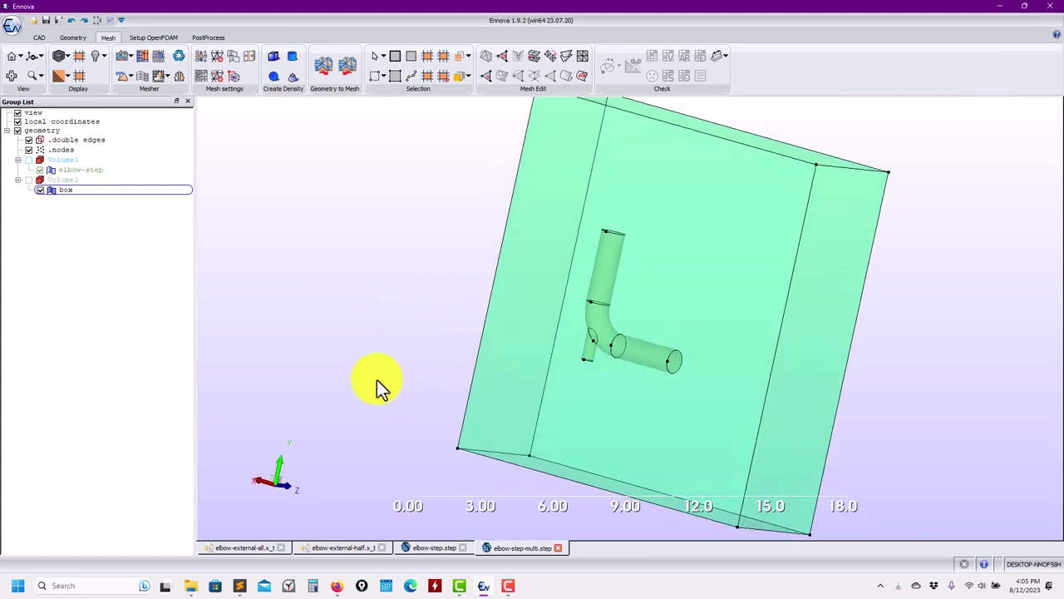
left_click(434, 549)
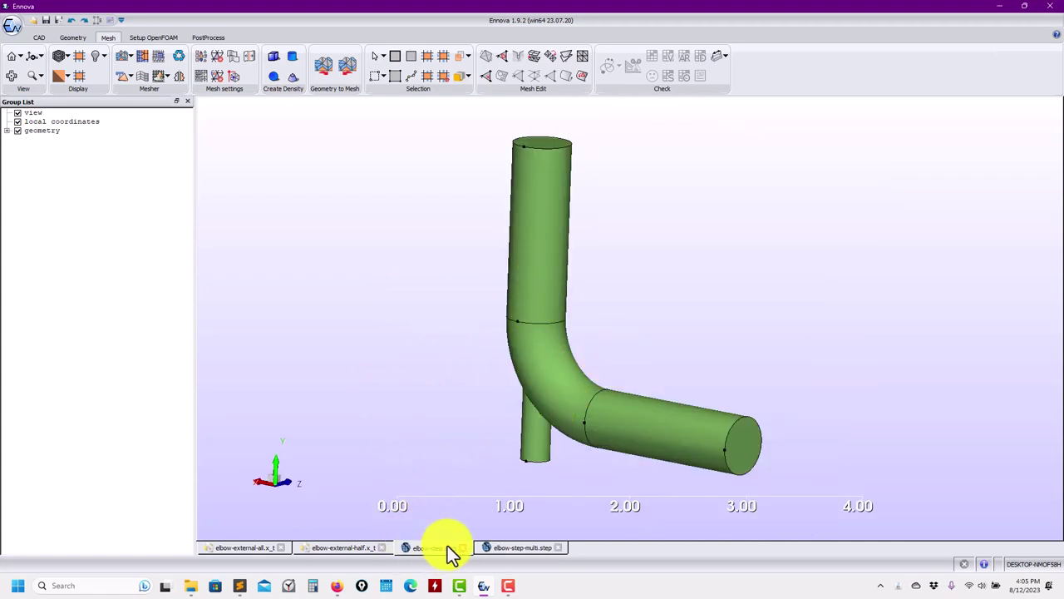
left_click(517, 548)
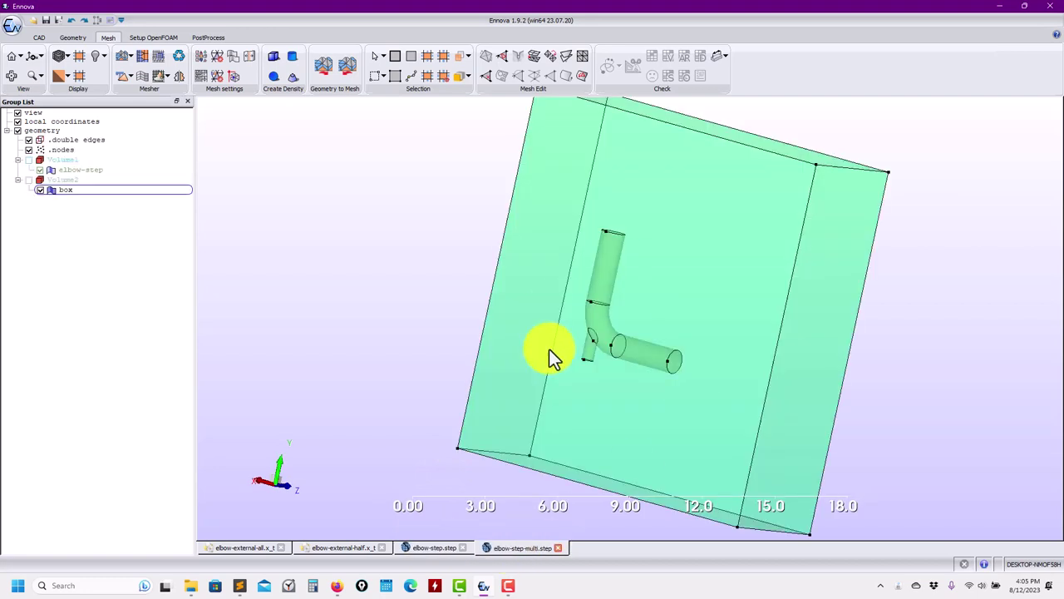
left_click(428, 547)
scroll(597, 289, "up", 2)
scroll(624, 323, "down", 3)
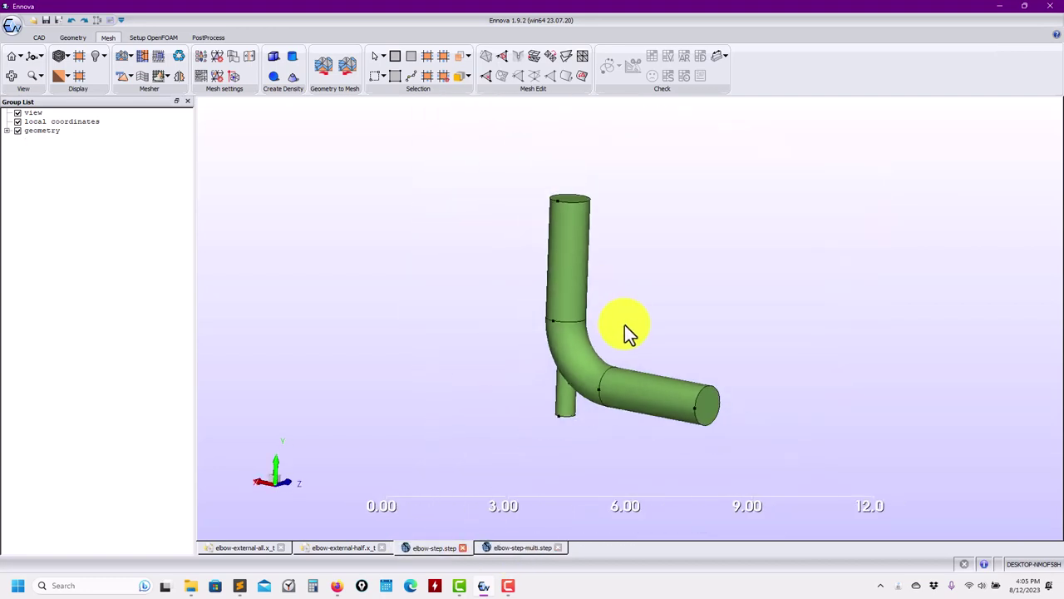
left_click(72, 37)
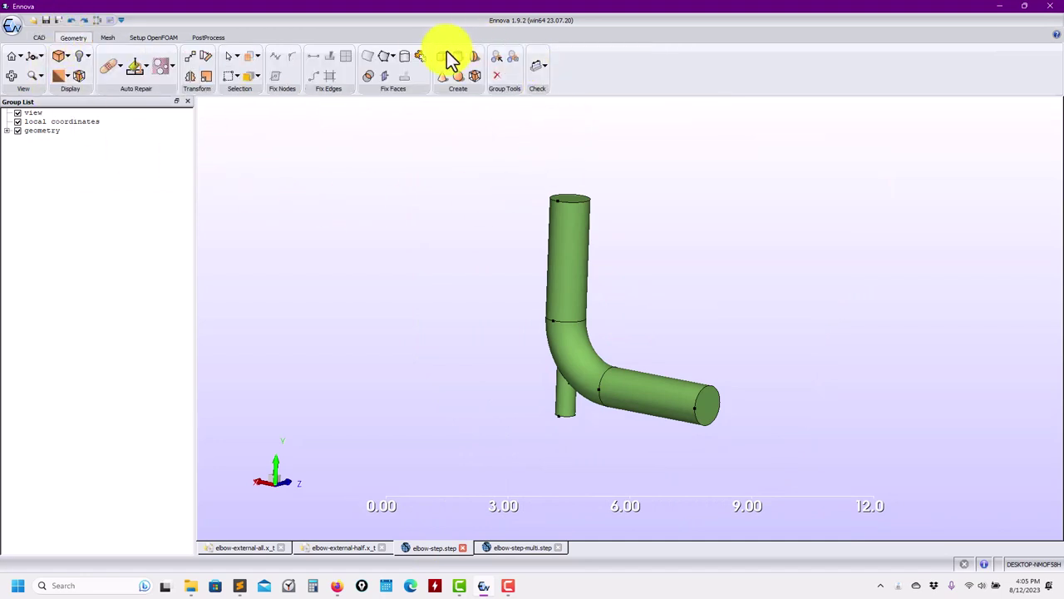
middle_click_drag(507, 177, 472, 185)
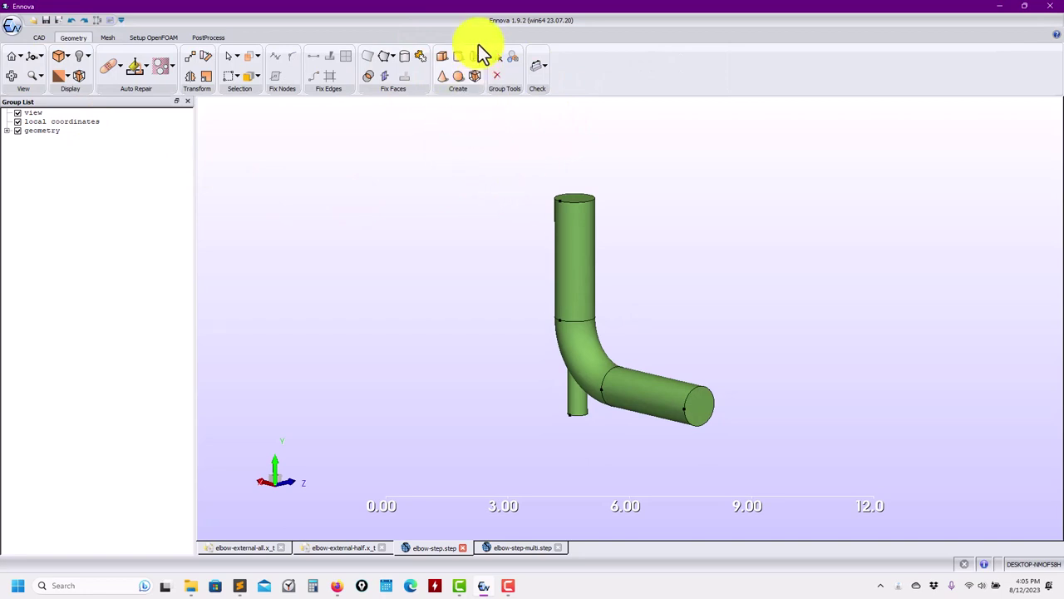
left_click(479, 548)
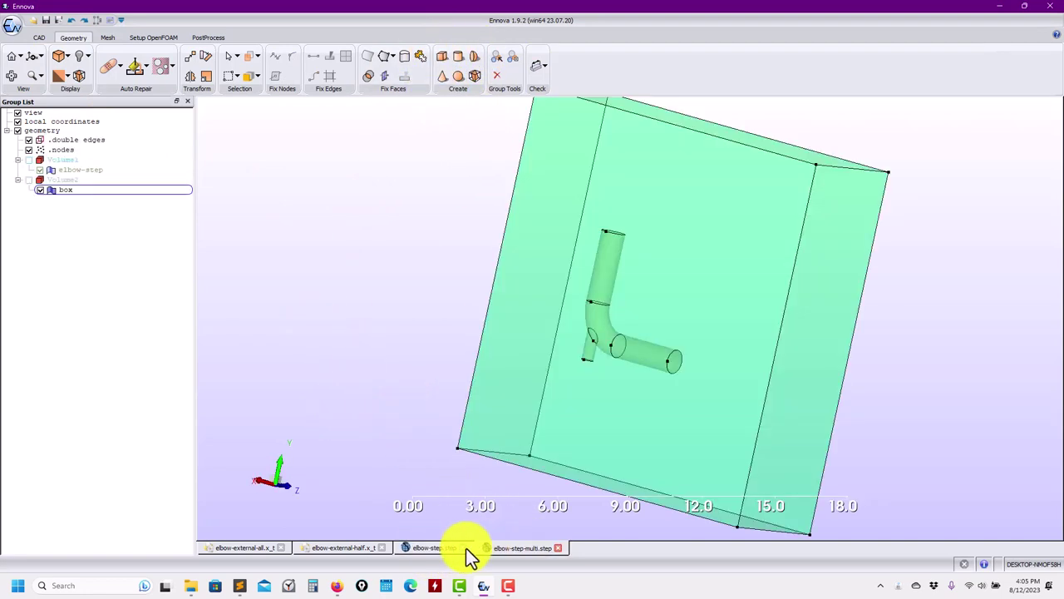
Step: Return to the elbow-step.step model and start a hemisphere primitive around the elbow along the +Z axis
left_click(449, 548)
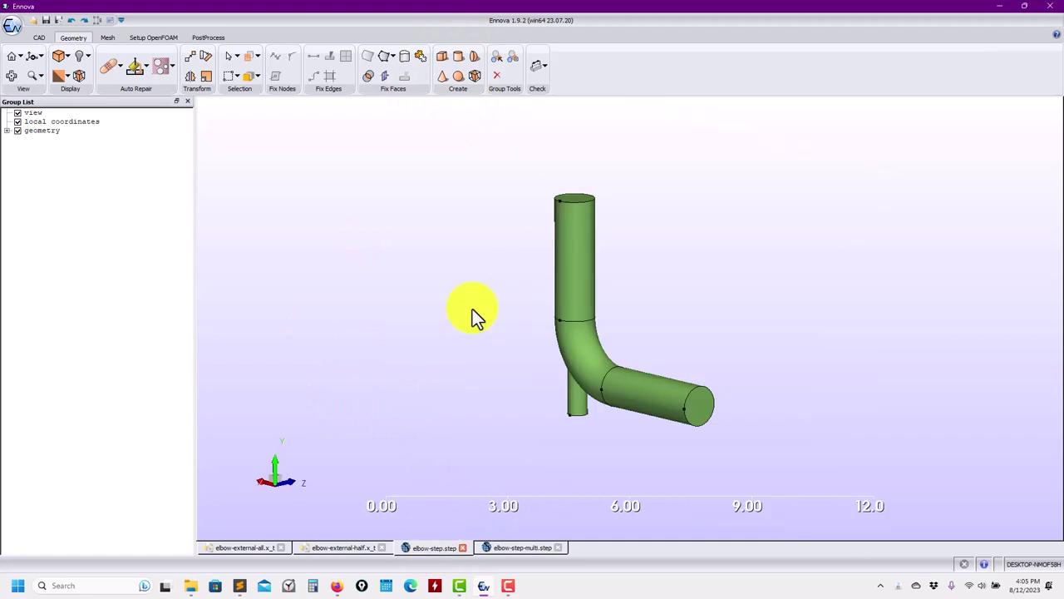
left_click(477, 60)
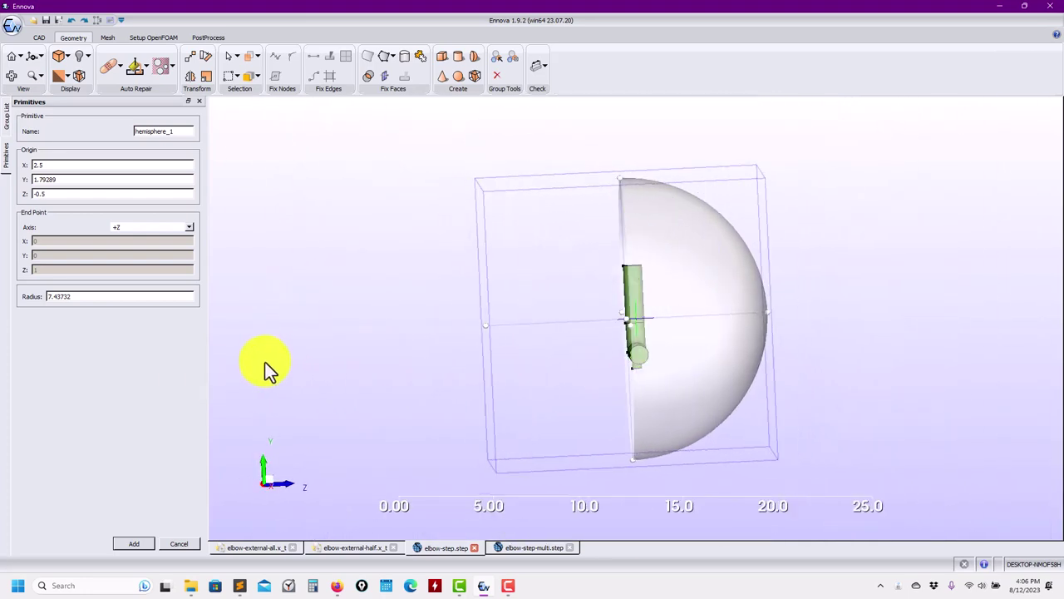
scroll(301, 447, "up", 1)
scroll(306, 450, "down", 1)
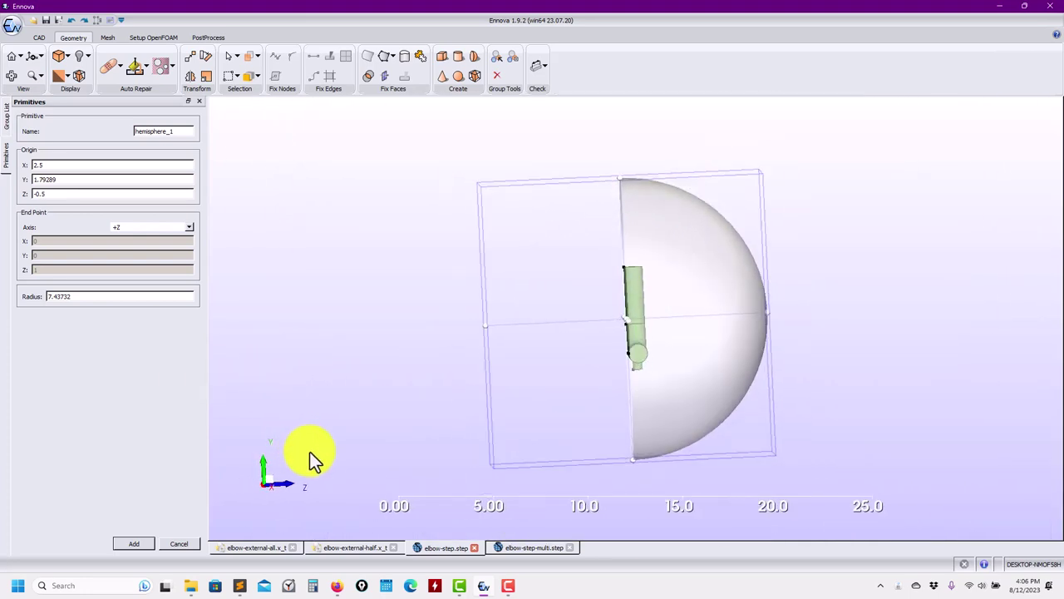
scroll(318, 450, "up", 3)
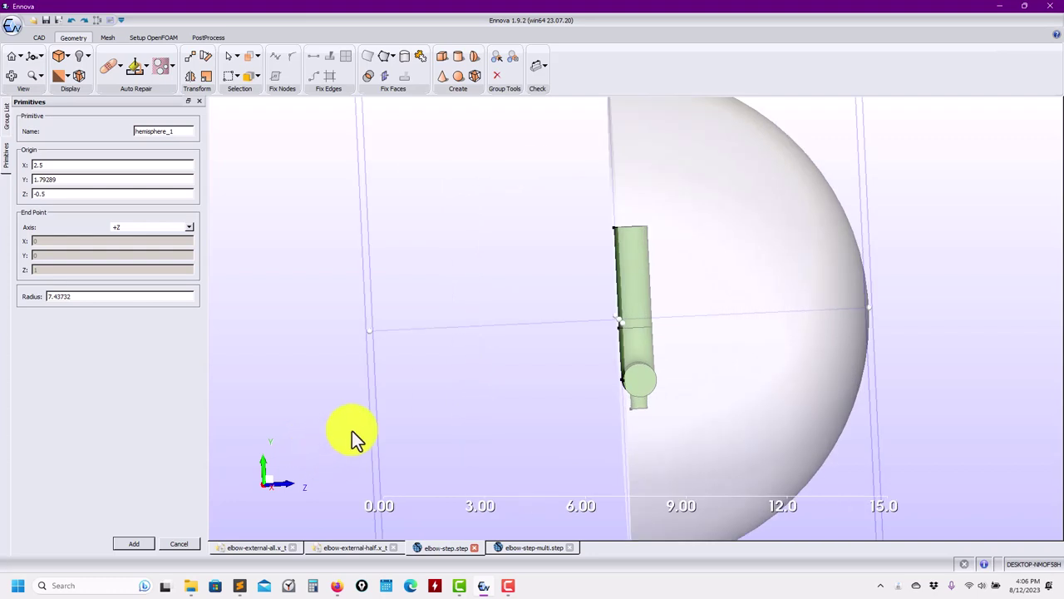
middle_click_drag(351, 431, 300, 439)
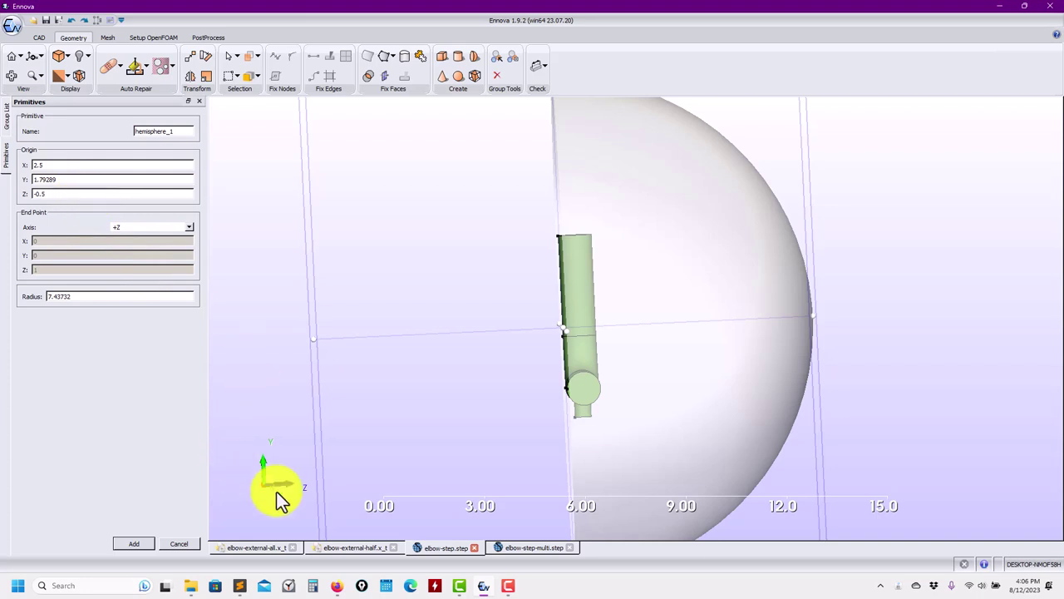
Step: Set the hemisphere's origin Z to 0 and its radius to 10, and add it to the model
left_click_drag(83, 194, 3, 187)
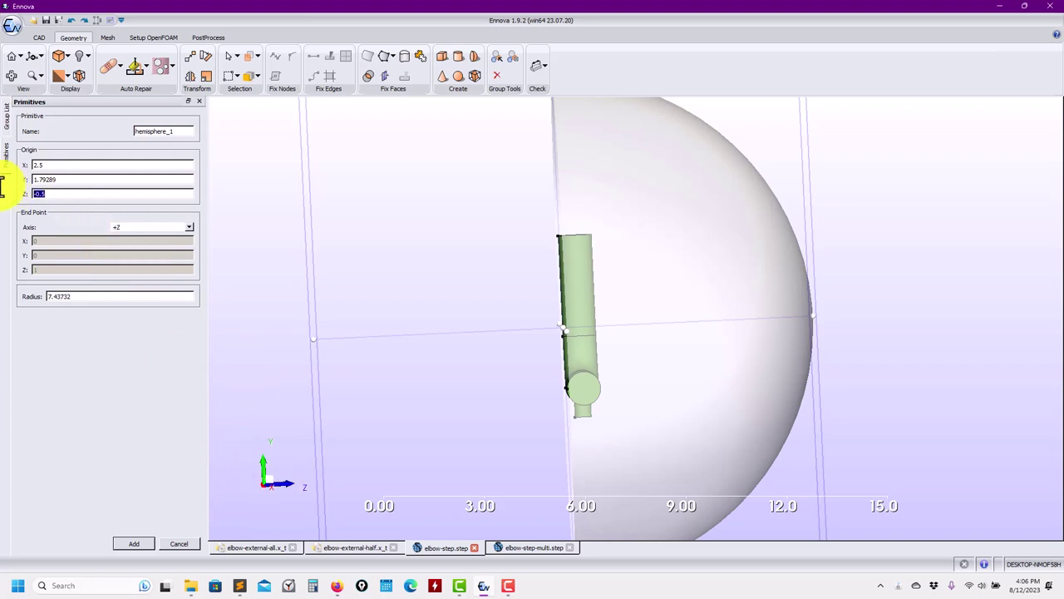
type("0")
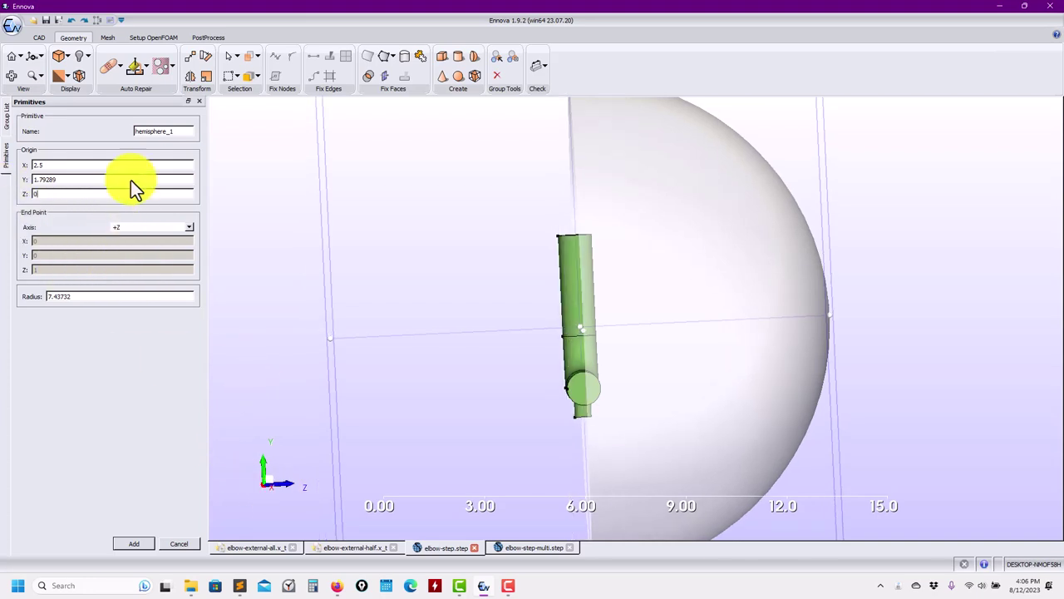
left_click_drag(85, 299, 2, 285)
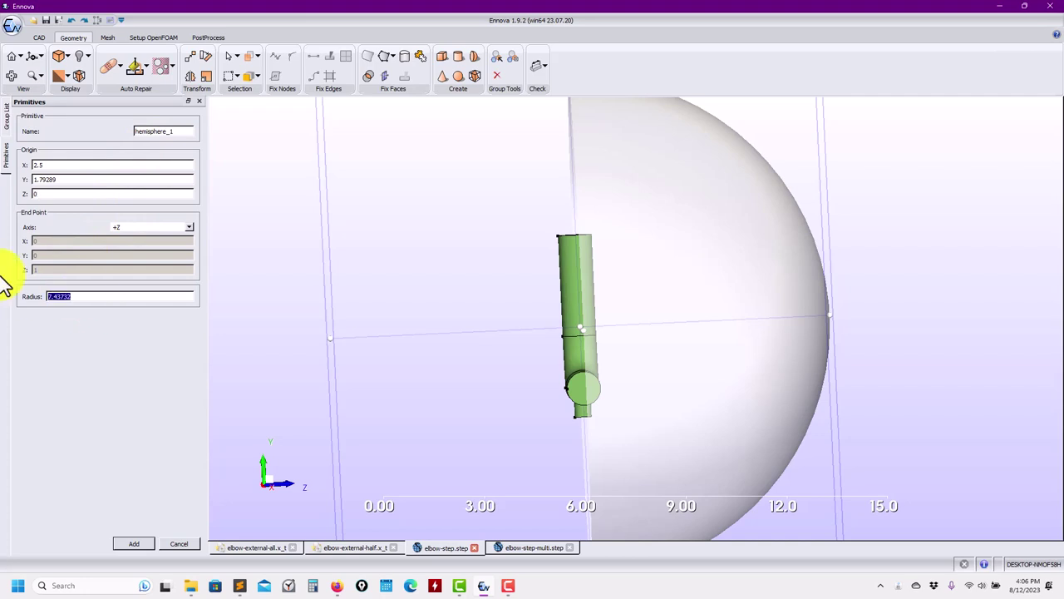
type("10")
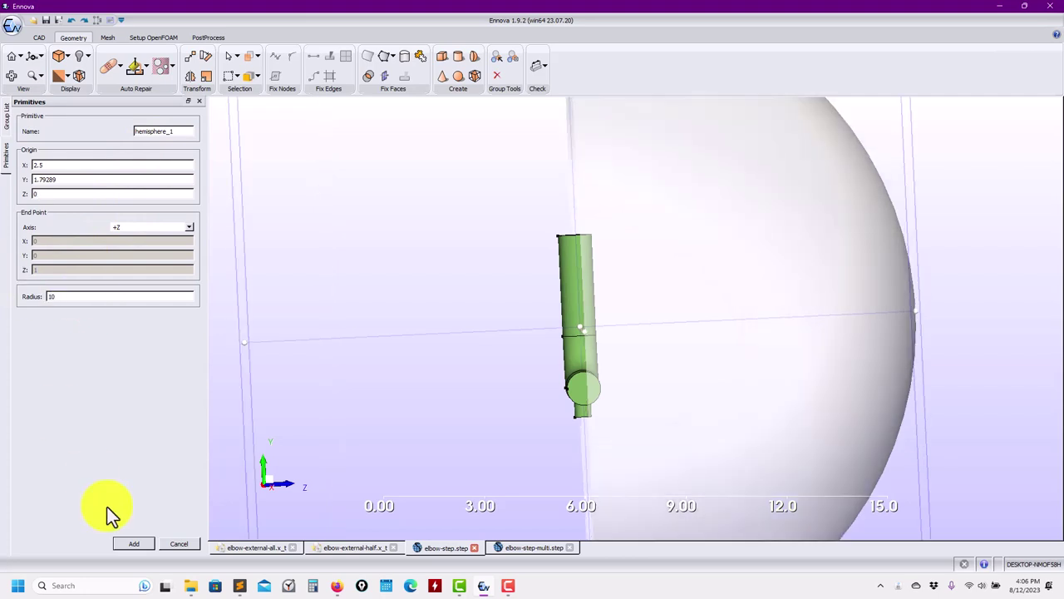
left_click(133, 543)
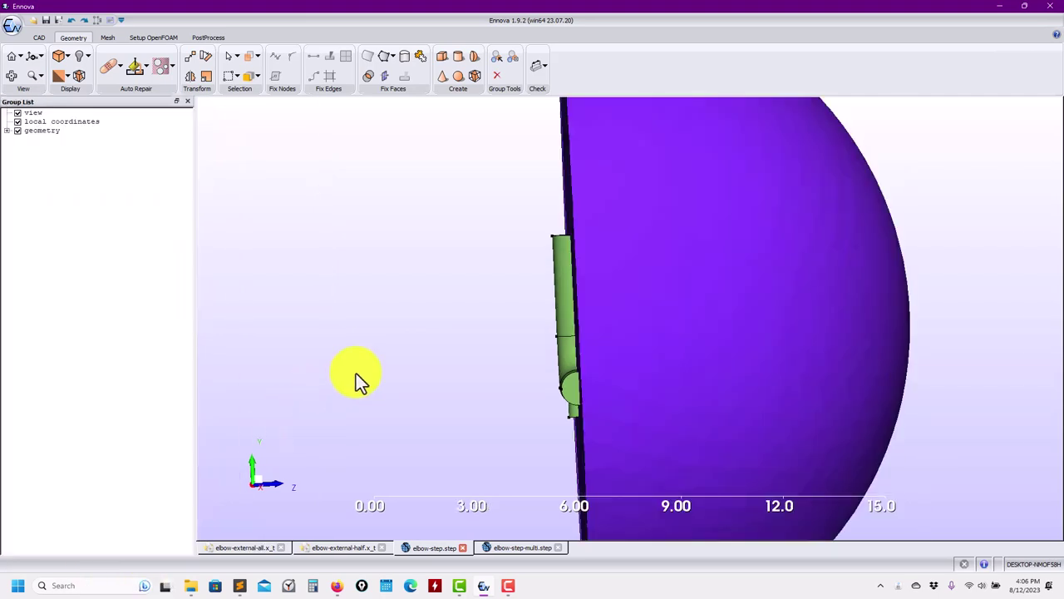
Step: Set the geometry display to translucent and examine how the elbow crosses the hemisphere's flat face
middle_click_drag(356, 374, 557, 371)
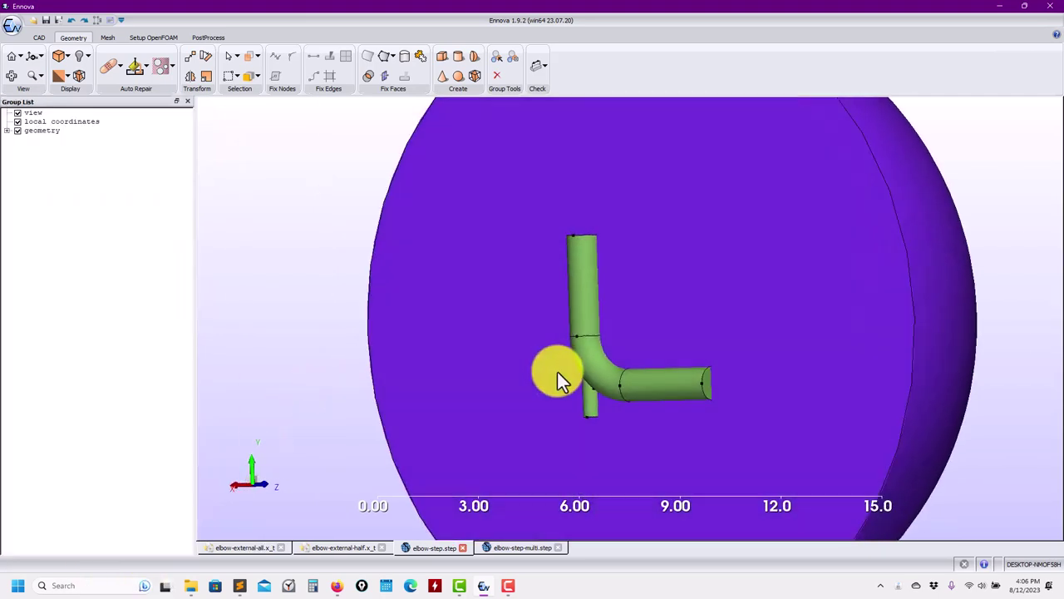
left_click_drag(558, 372, 602, 348)
left_click(88, 56)
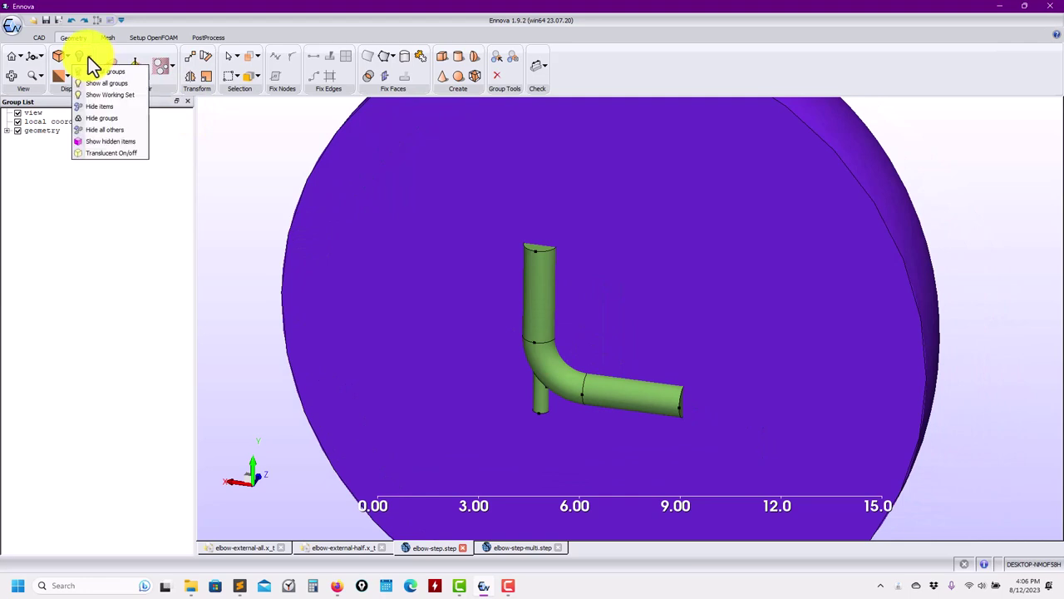
left_click(100, 151)
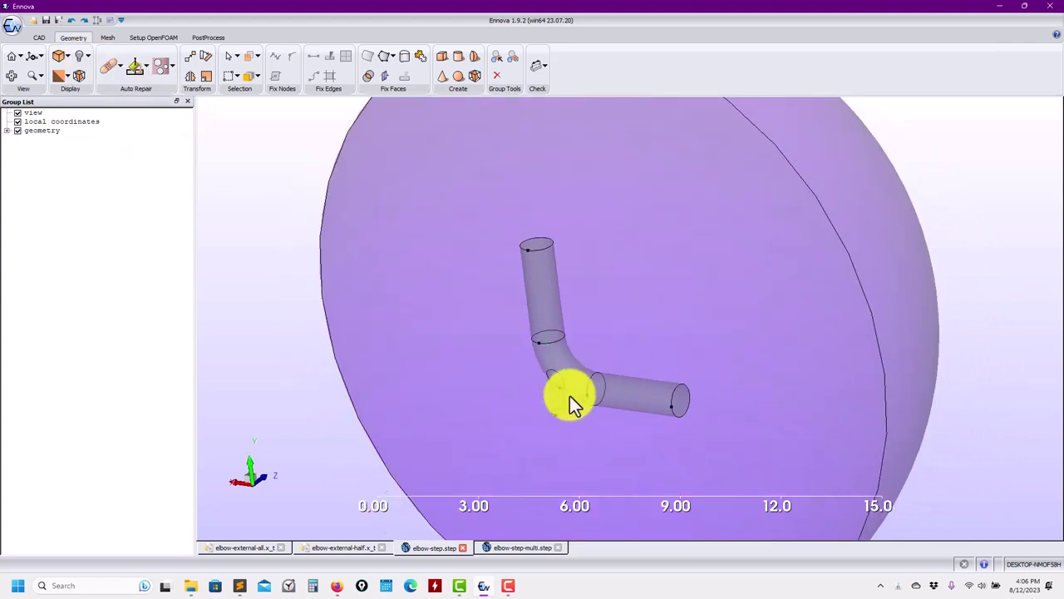
left_click_drag(570, 396, 603, 378)
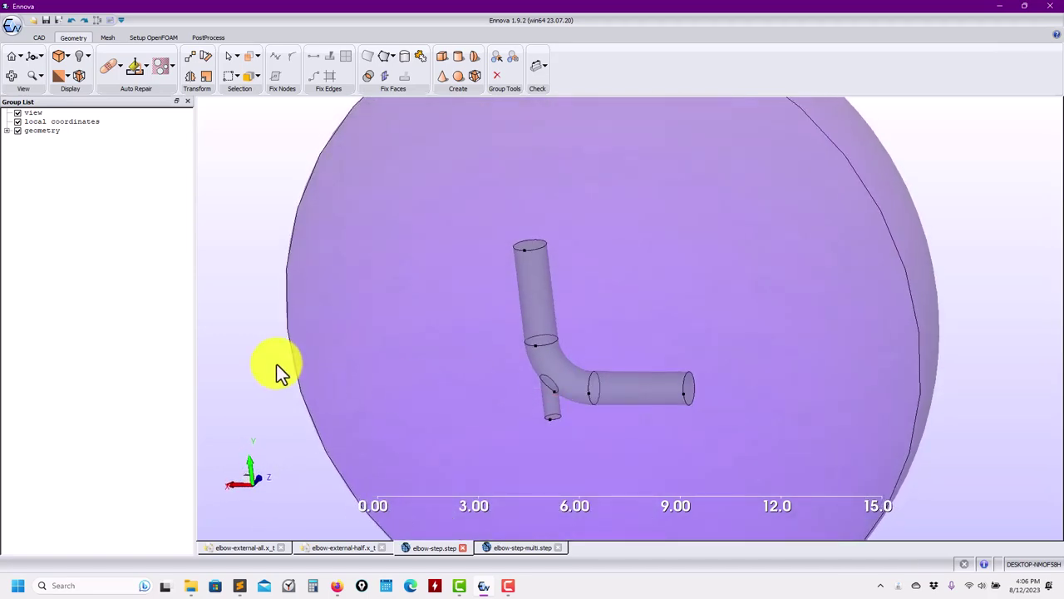
Step: Select the hemisphere's flat face, examine the elbow against it from an angle, and clear the selection
left_click(414, 293)
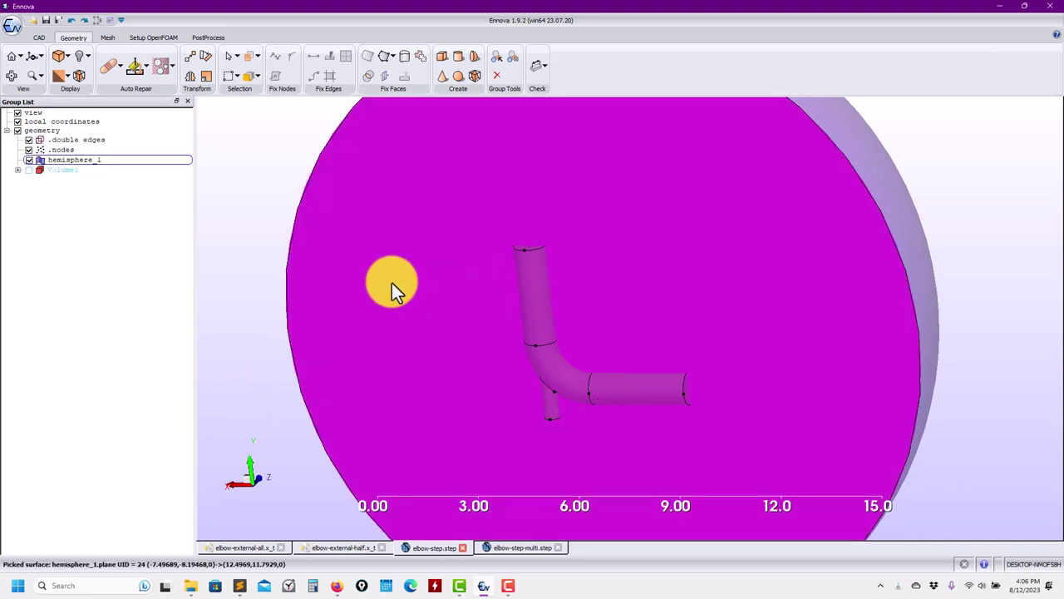
left_click_drag(257, 261, 445, 247)
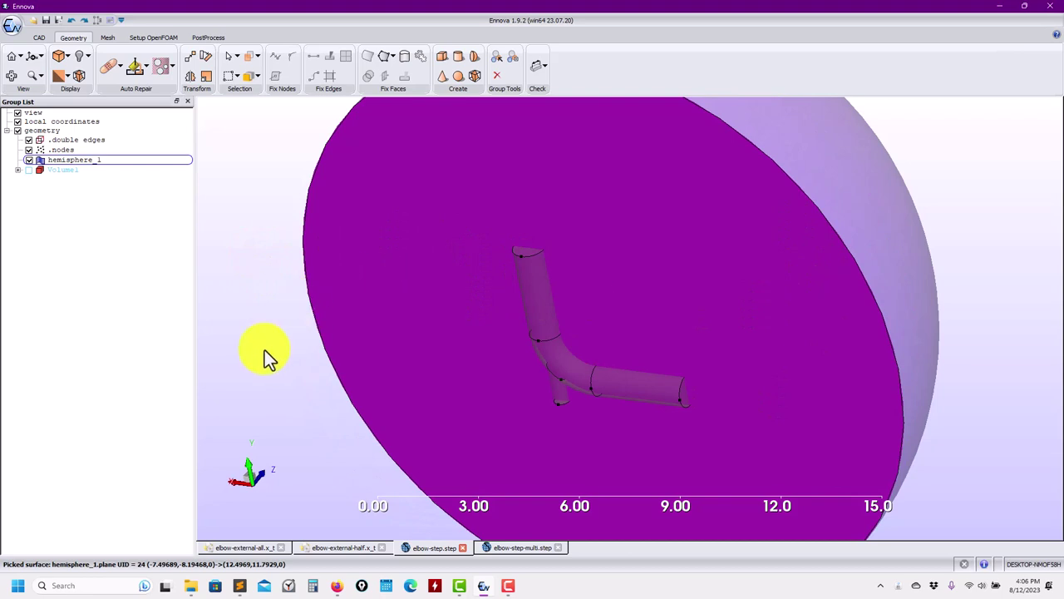
left_click(215, 365)
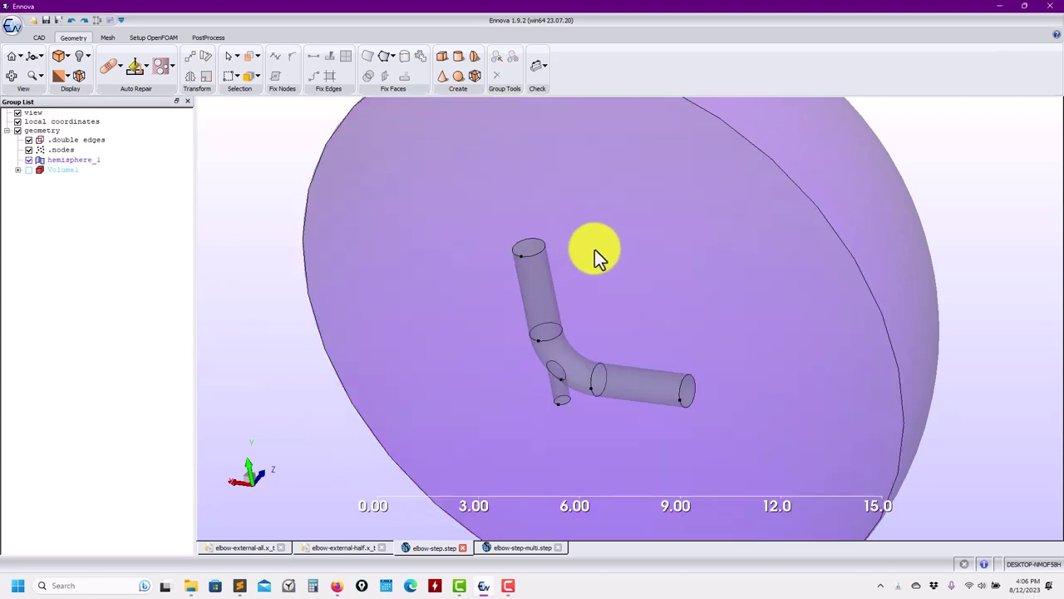
Step: Intersect the hemisphere's flat face with the circular end face on top of the elbow's vertical pipe
left_click(596, 258)
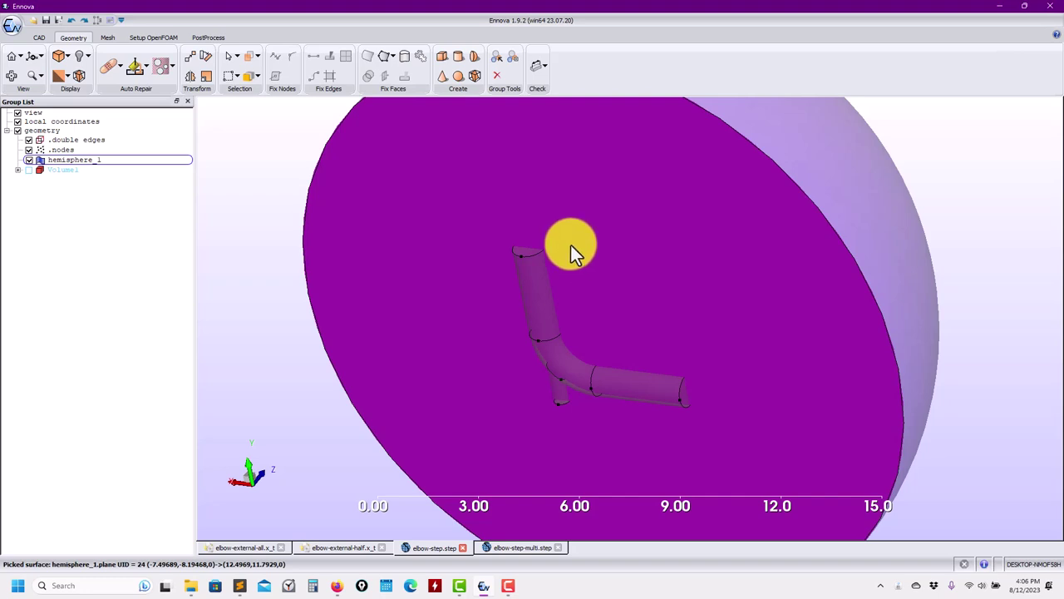
scroll(570, 245, "up", 4)
left_click(409, 177)
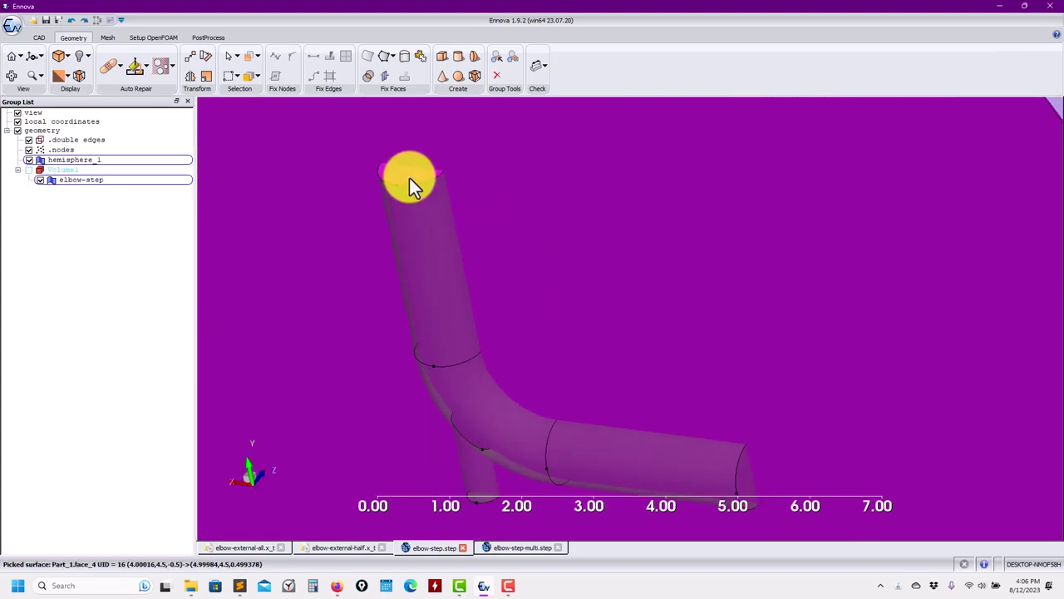
right_click(409, 177)
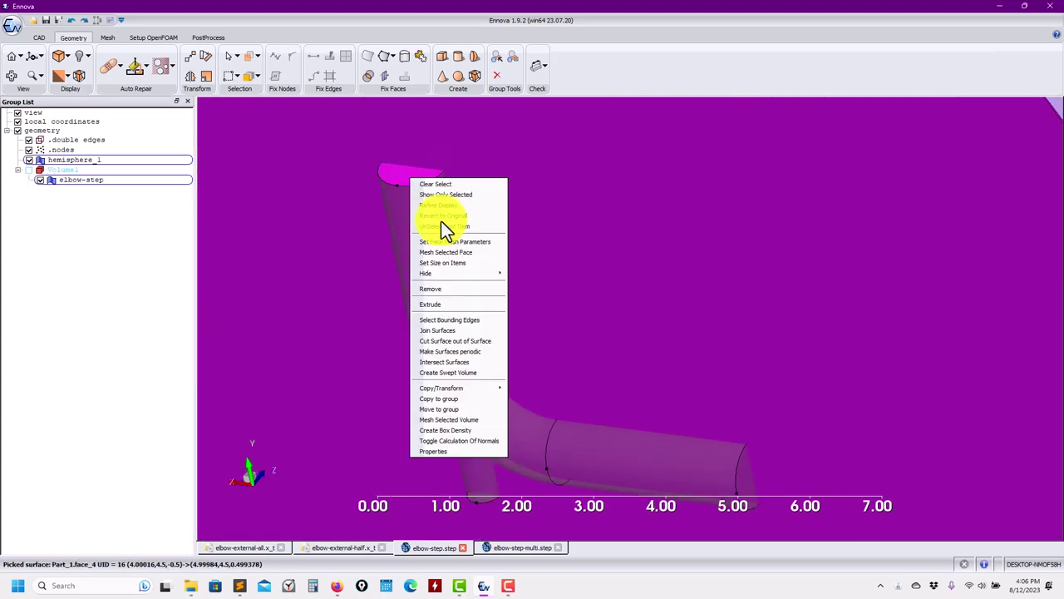
left_click(448, 361)
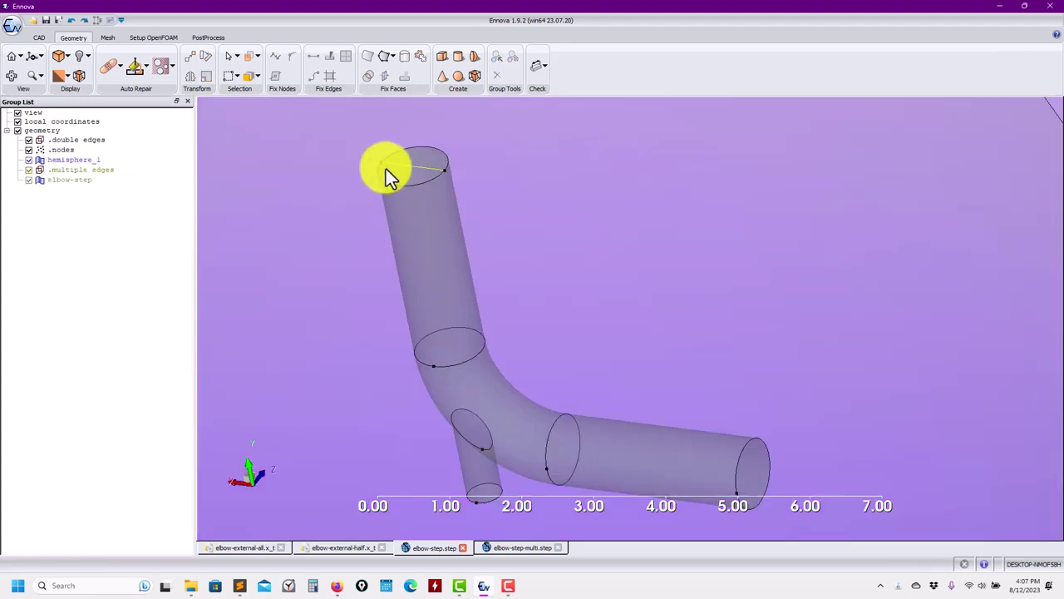
Step: Inspect the intersection edge across the pipe's top end face by selecting the hemisphere plane and one half of the cap
middle_click_drag(385, 169, 559, 349)
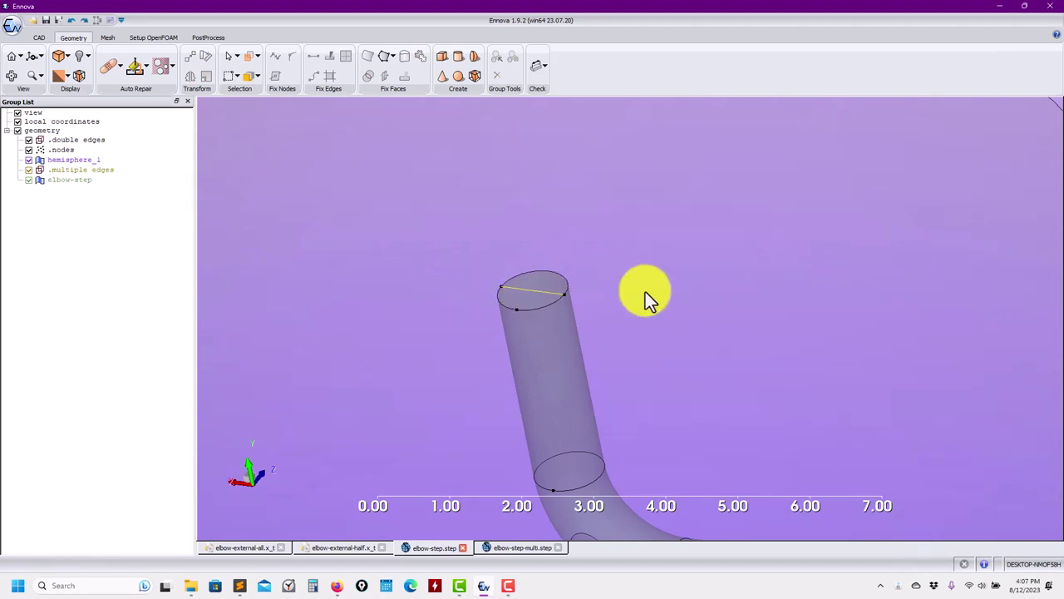
left_click(674, 263)
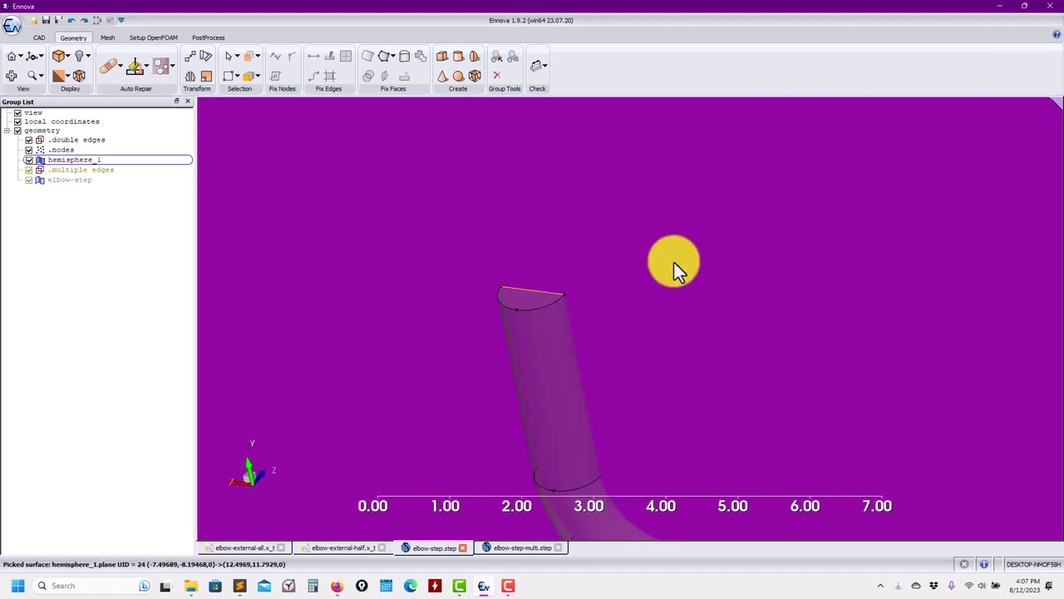
left_click(538, 296)
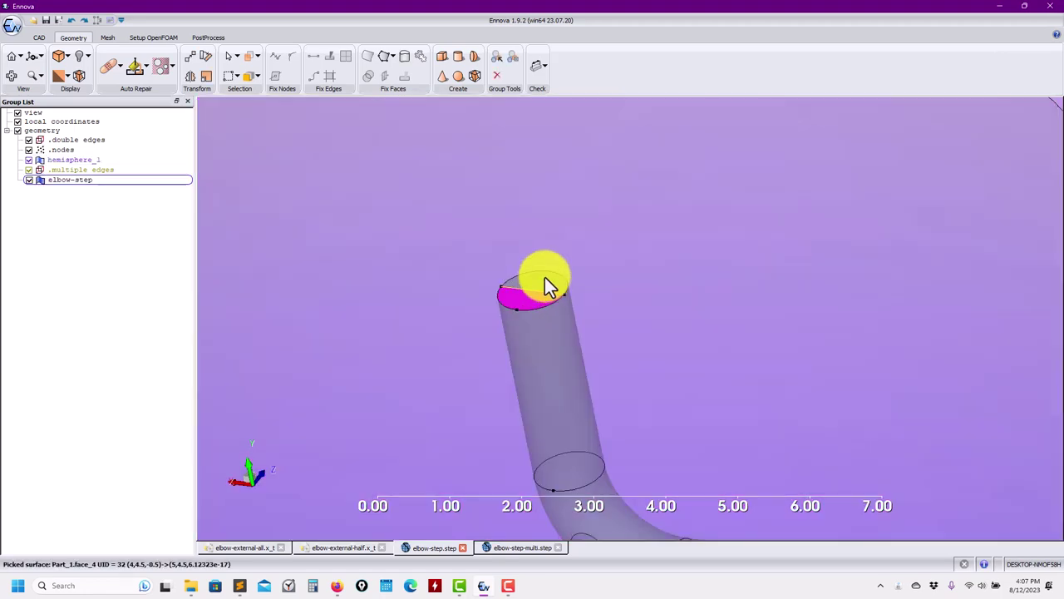
scroll(615, 302, "down", 3)
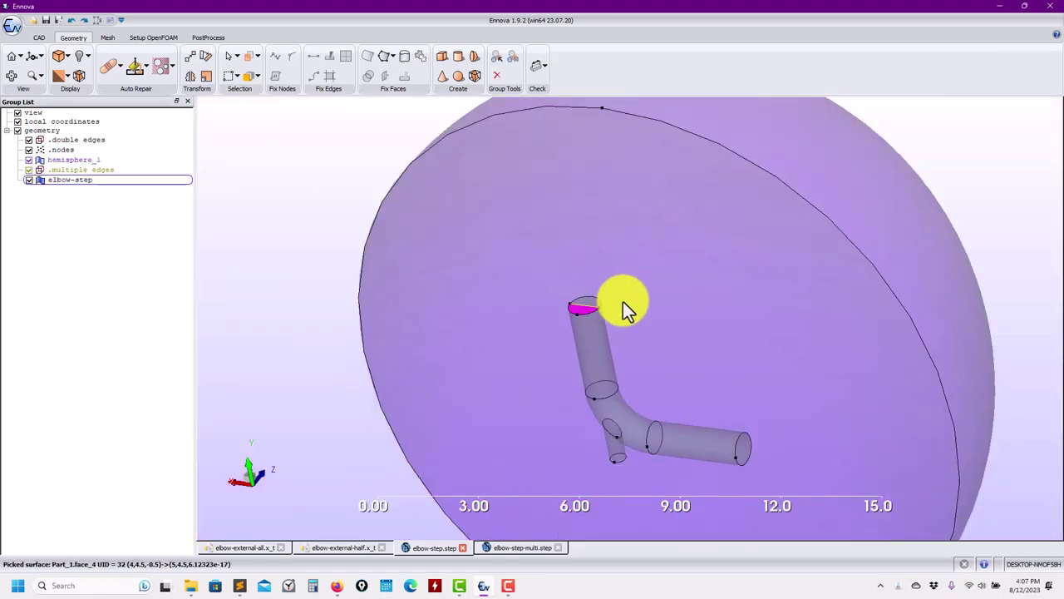
Step: Intersect the hemisphere's flat face with the side wall of the elbow's vertical pipe
left_click(662, 314)
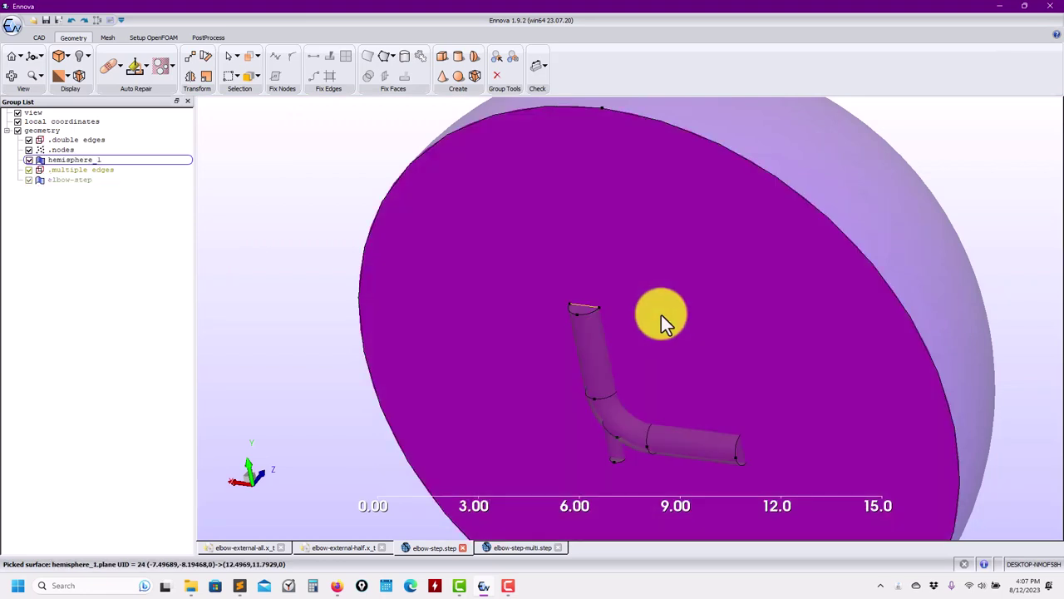
left_click(589, 381)
left_click(656, 274, "ctrl")
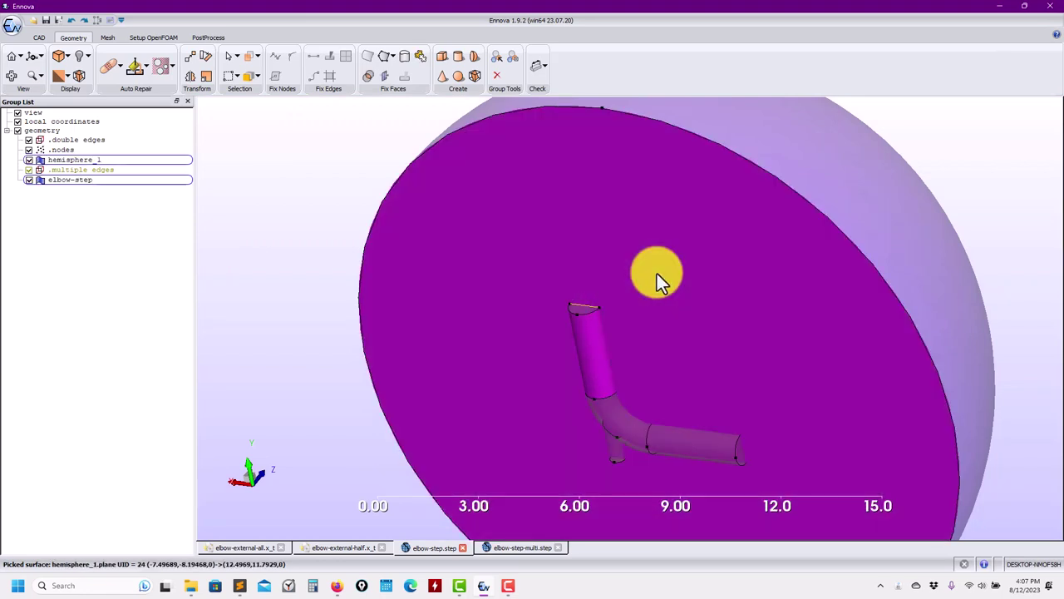
right_click(657, 274)
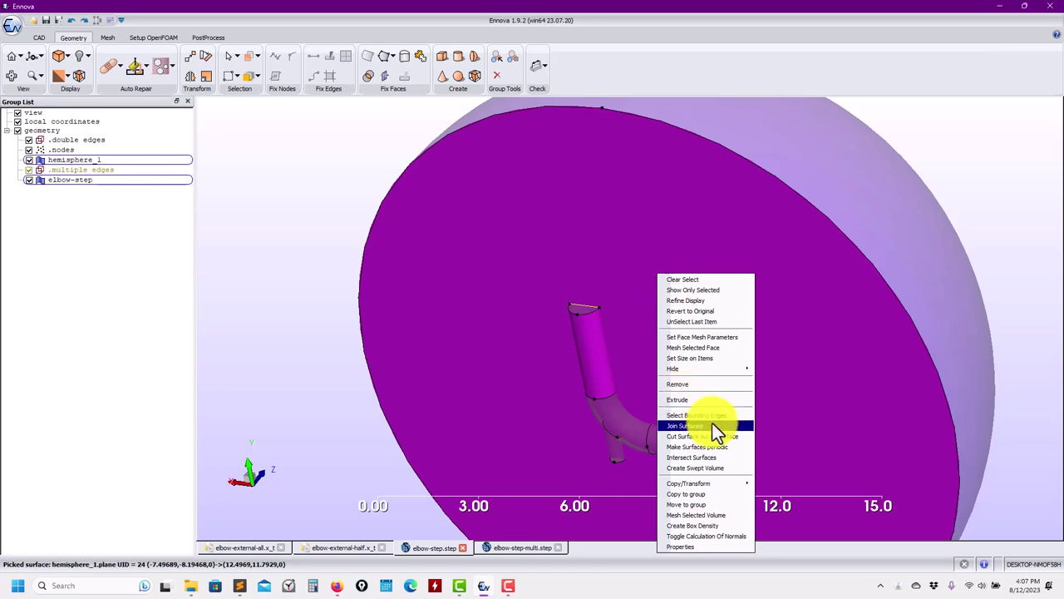
left_click(708, 457)
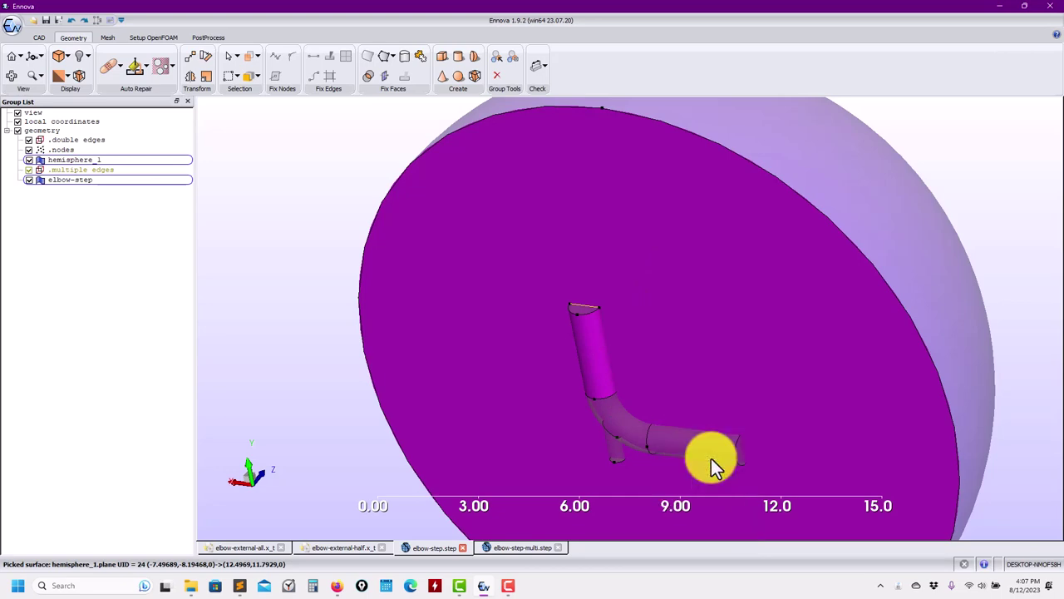
left_click(672, 378)
left_click(675, 375)
Step: Intersect the hemisphere's flat face with both the side wall and the end cap of the small branch pipe
middle_click_drag(623, 324, 543, 253)
left_click_drag(635, 339, 657, 314)
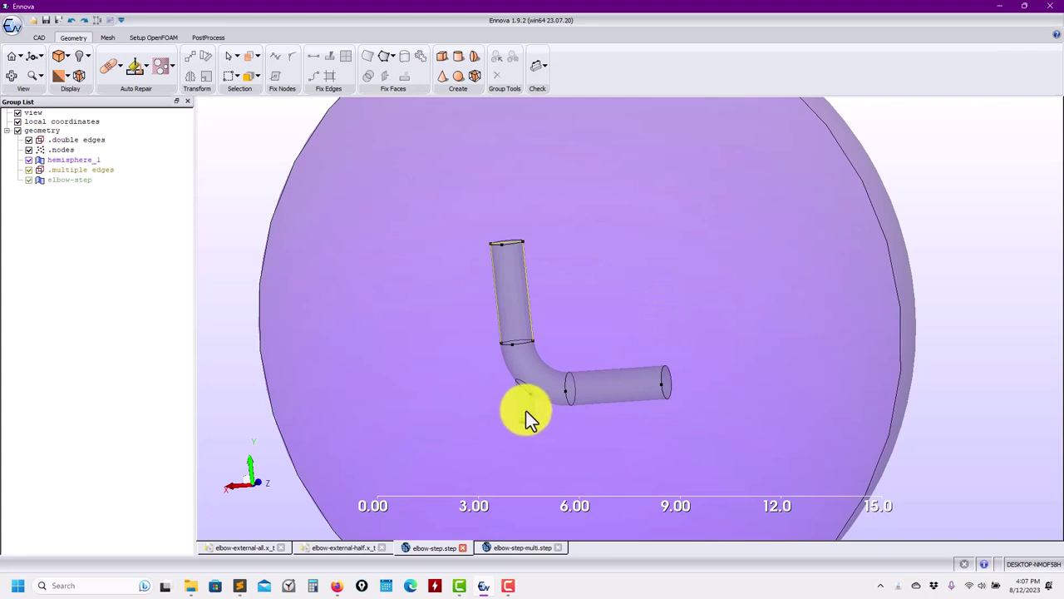
left_click(525, 409)
left_click_drag(632, 408, 513, 469)
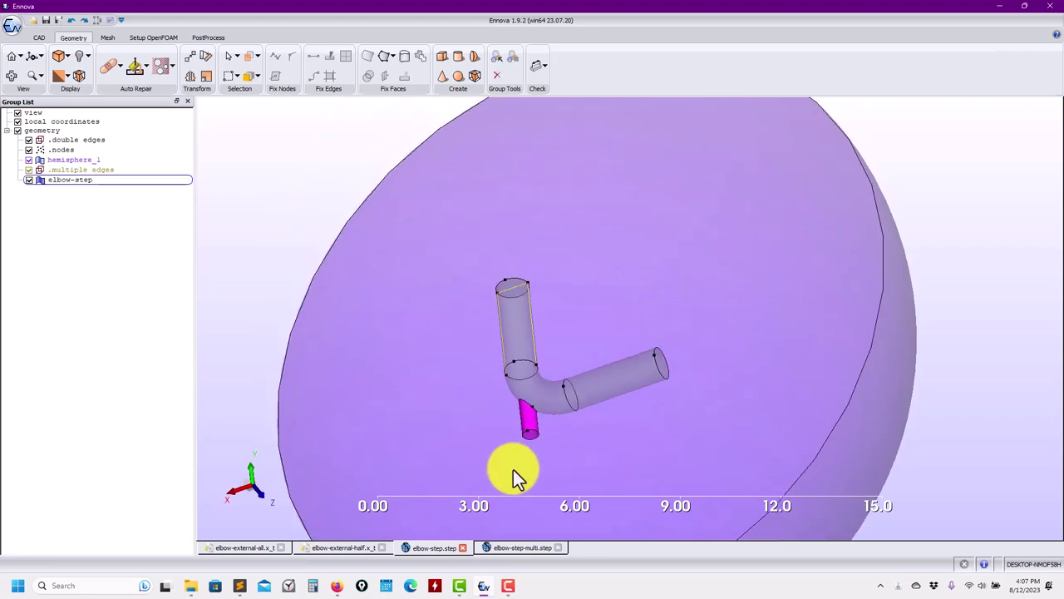
scroll(513, 469, "down", 8)
scroll(542, 424, "up", 14)
middle_click_drag(499, 448, 591, 277)
scroll(523, 404, "up", 4)
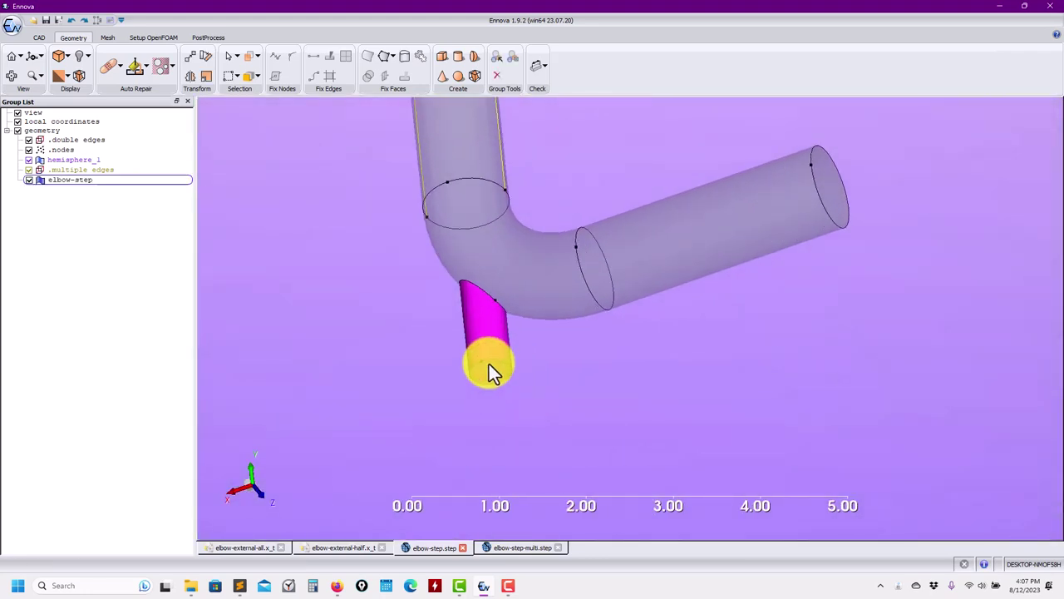
left_click(474, 384)
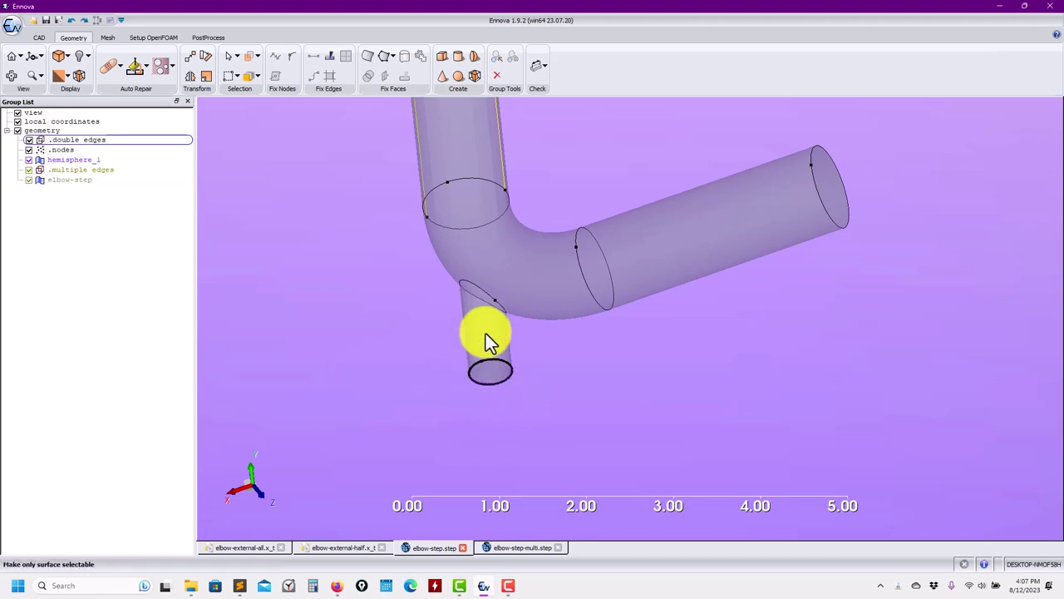
left_click(491, 349)
left_click(406, 406)
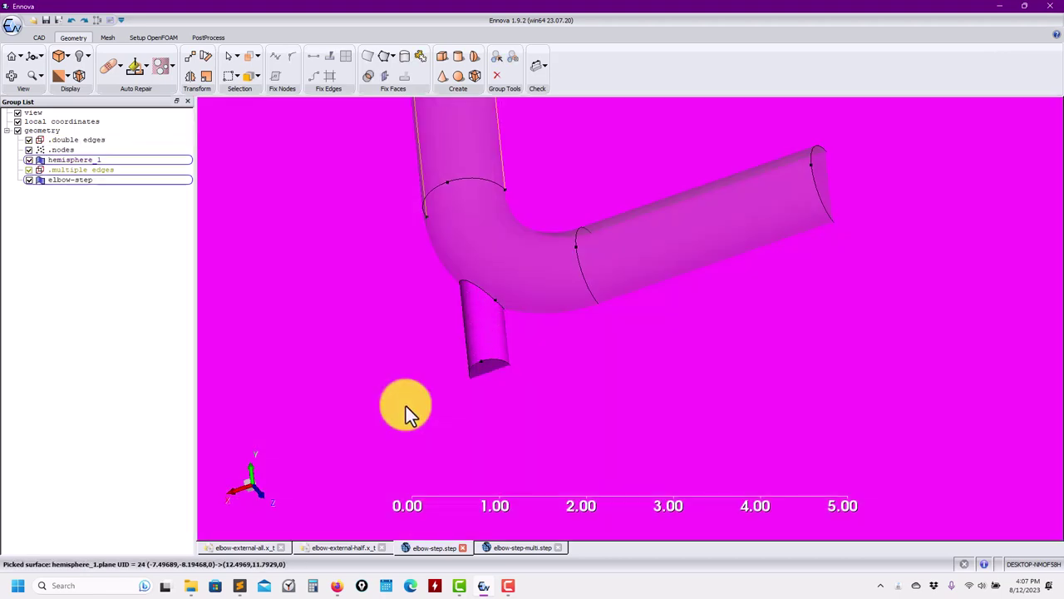
right_click(406, 406)
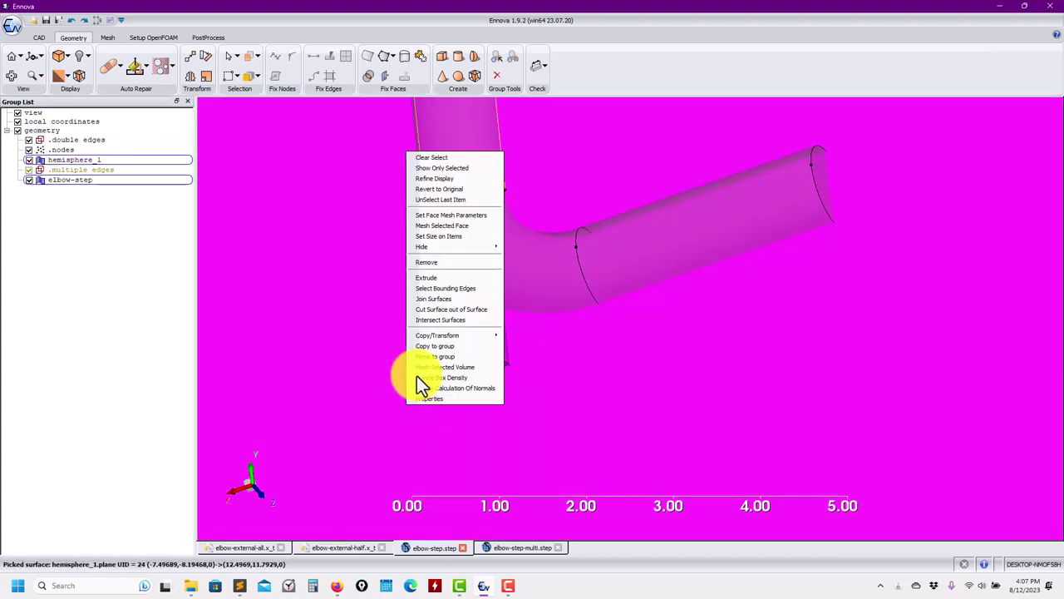
left_click(473, 319)
Step: Intersect the hemisphere's flat face with the curved bend surface and examine the edges along the bend
left_click_drag(484, 373, 674, 278)
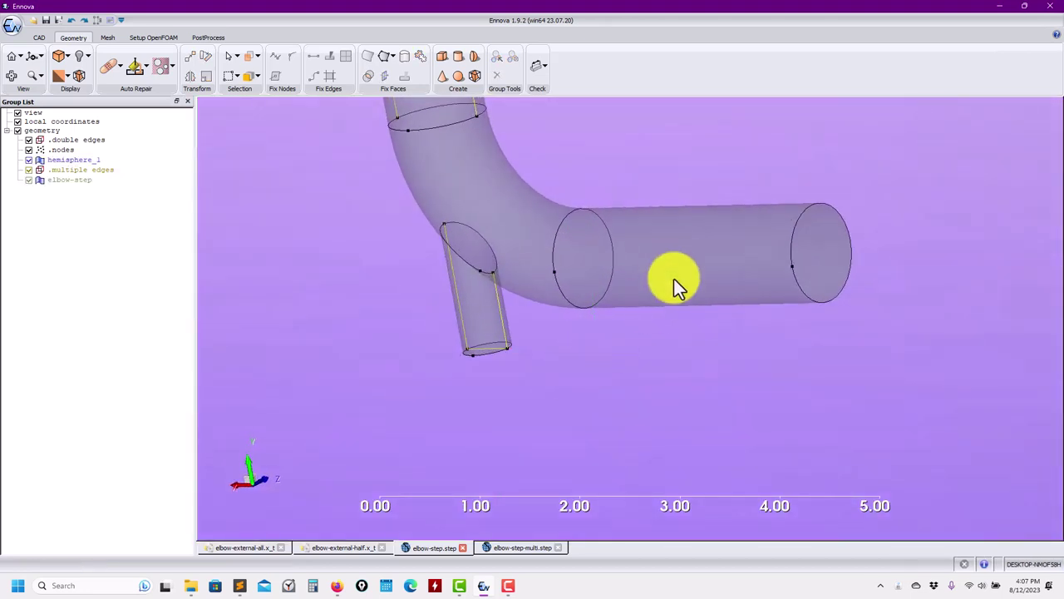
left_click(476, 184)
left_click(604, 138, "ctrl")
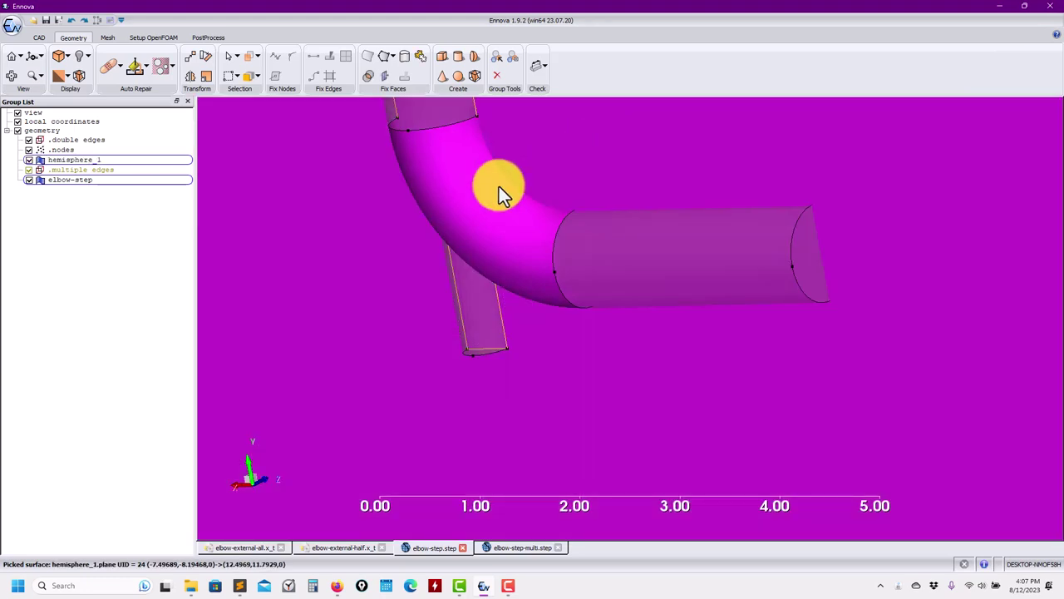
right_click(559, 166)
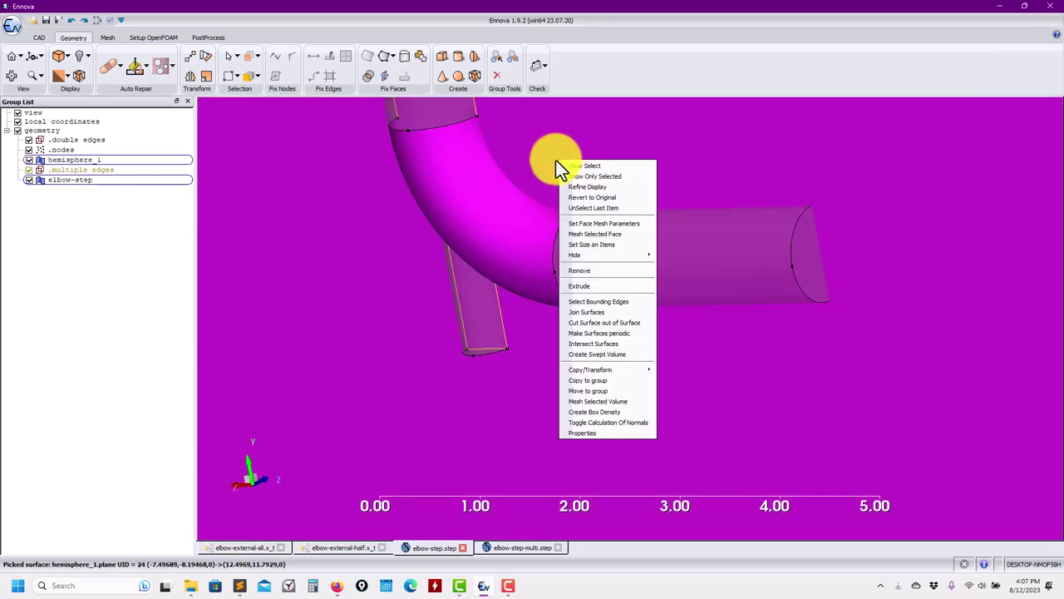
left_click(610, 340)
left_click_drag(569, 268, 649, 366)
scroll(647, 361, "up", 5)
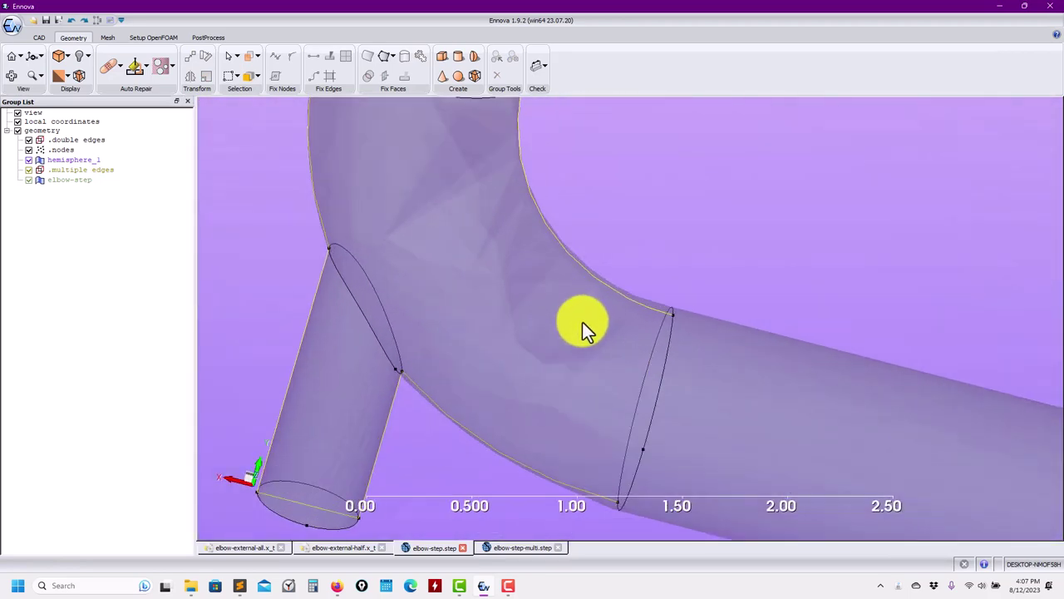
left_click_drag(582, 322, 634, 332)
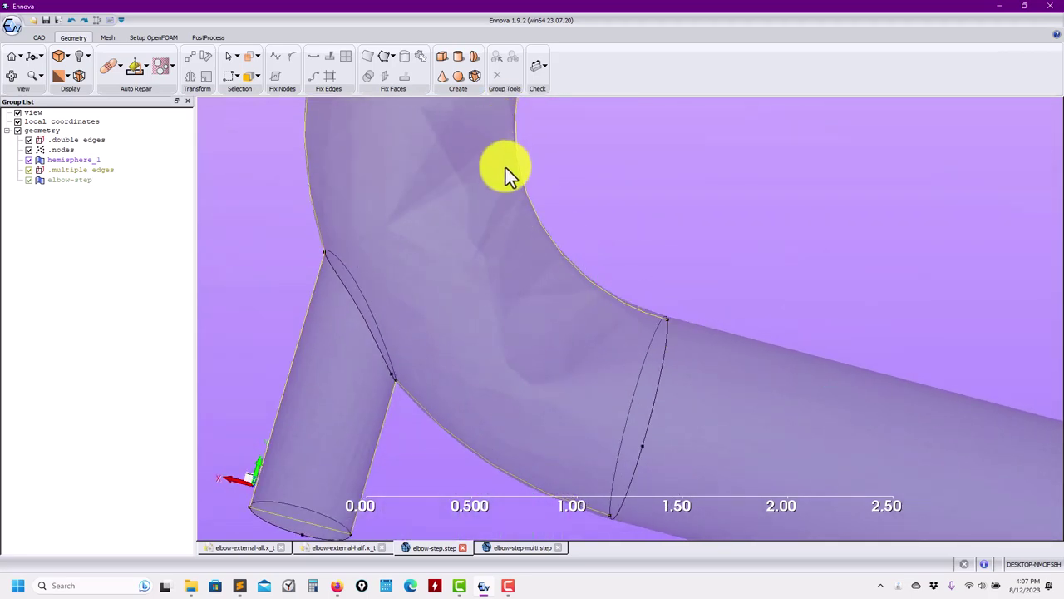
left_click_drag(505, 169, 615, 363)
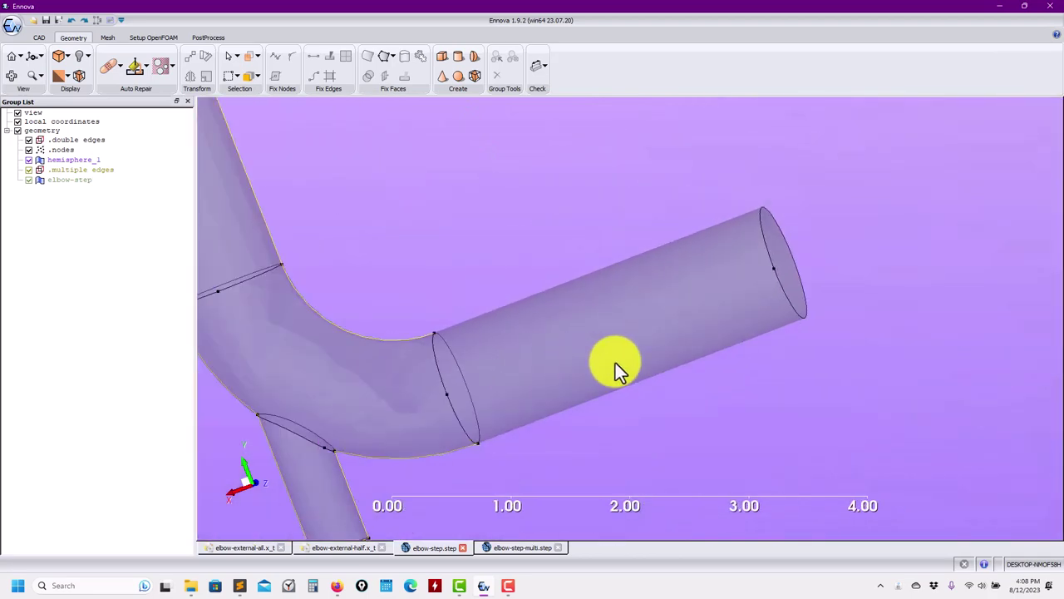
Step: Intersect the hemisphere's flat face with the side wall and end cap of the elbow's horizontal pipe
scroll(615, 363, "down", 5)
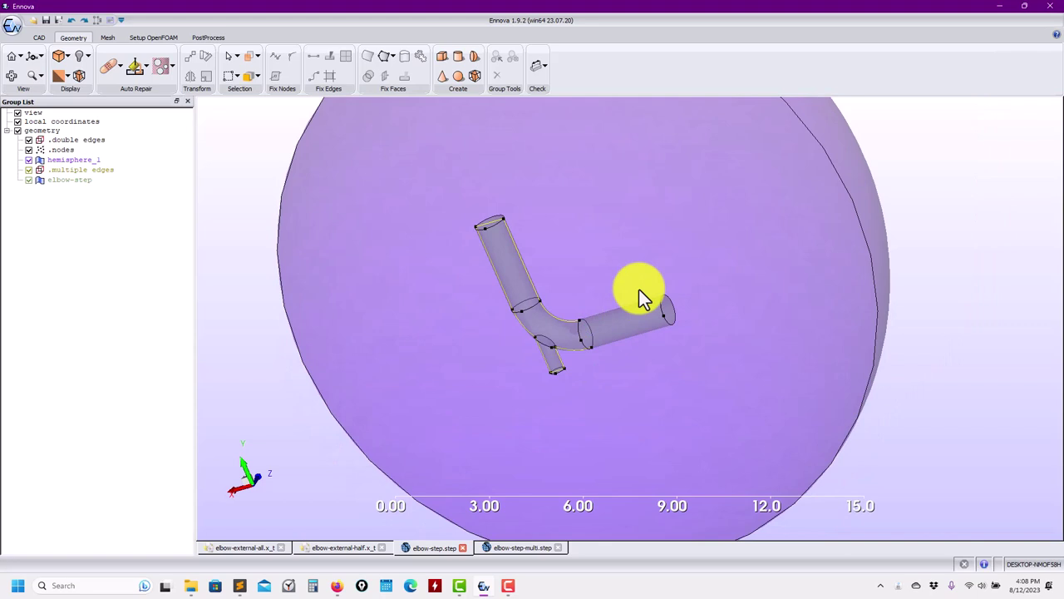
scroll(638, 288, "up", 4)
left_click(610, 240)
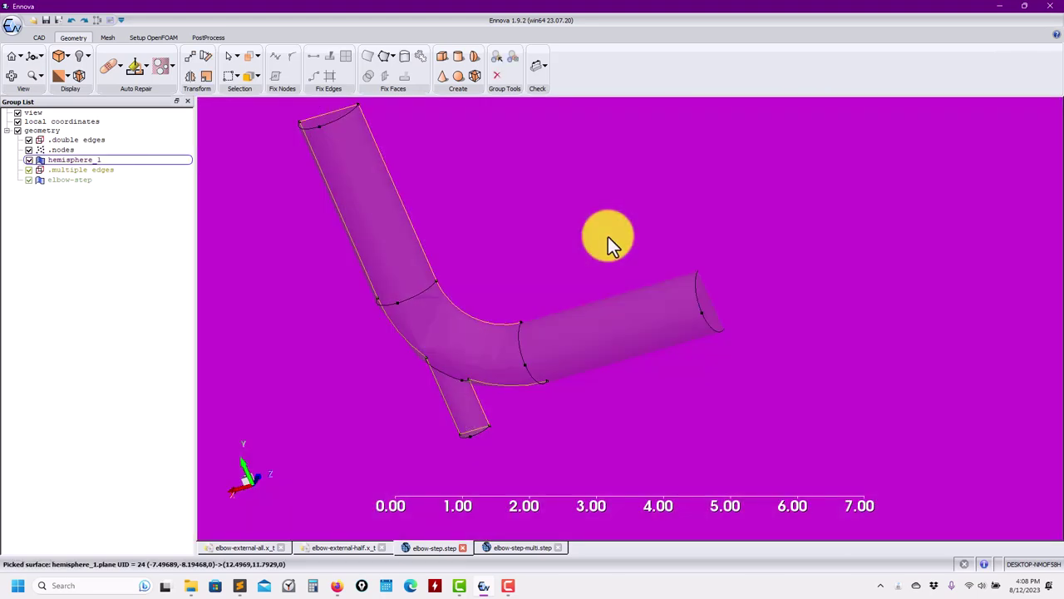
left_click(621, 323)
left_click(706, 311)
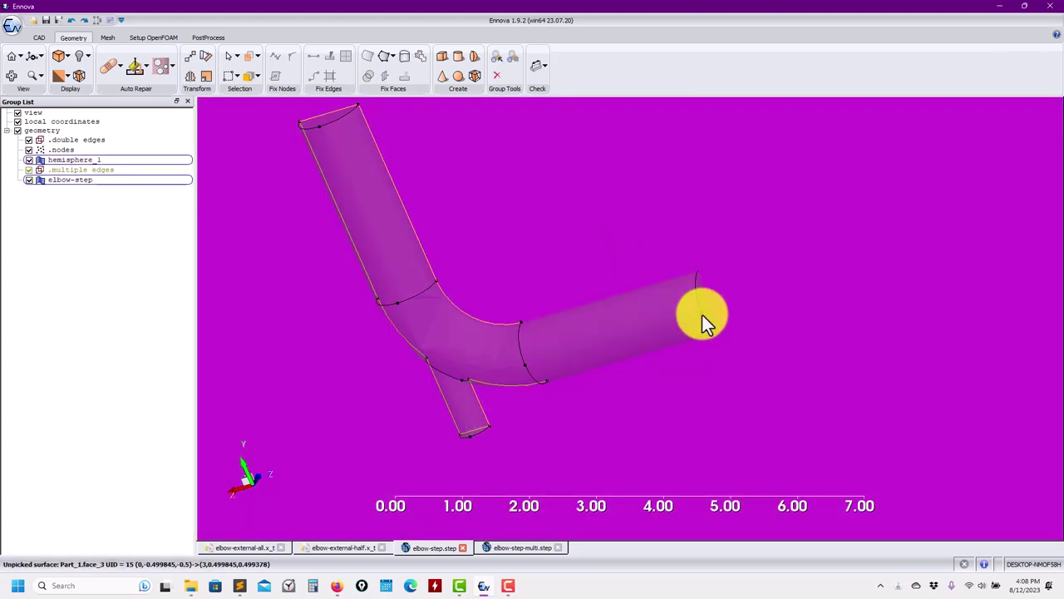
left_click(703, 314)
left_click(708, 312)
left_click(711, 312)
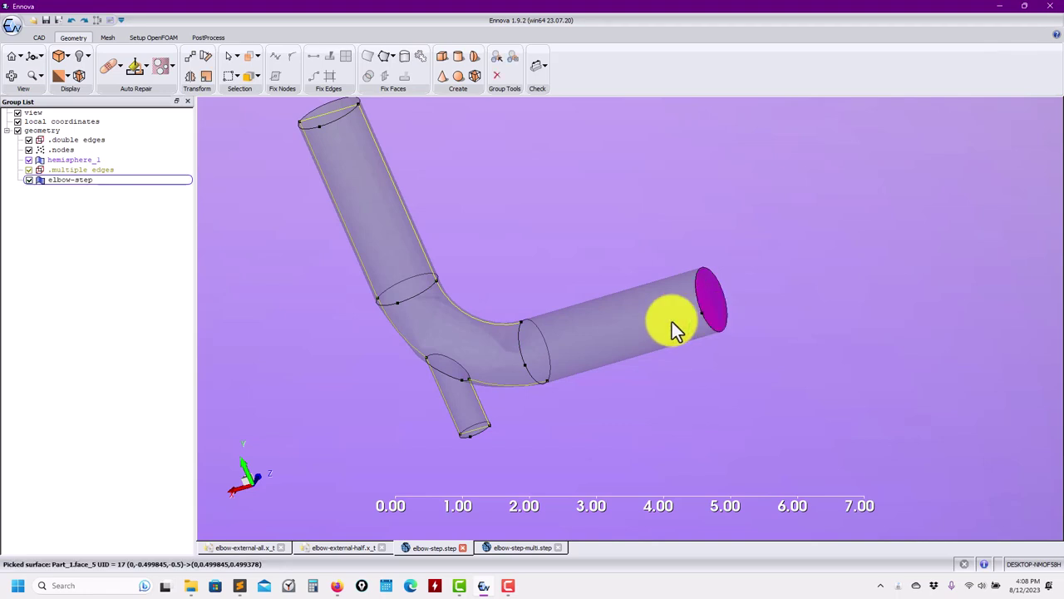
left_click(672, 323)
left_click(620, 267)
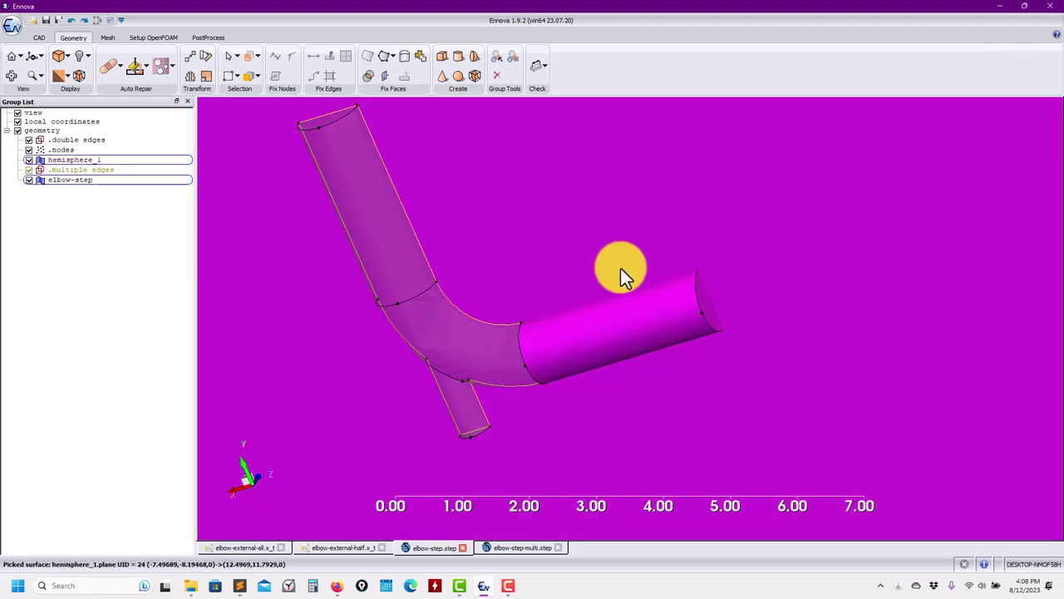
right_click(740, 356)
left_click(794, 269)
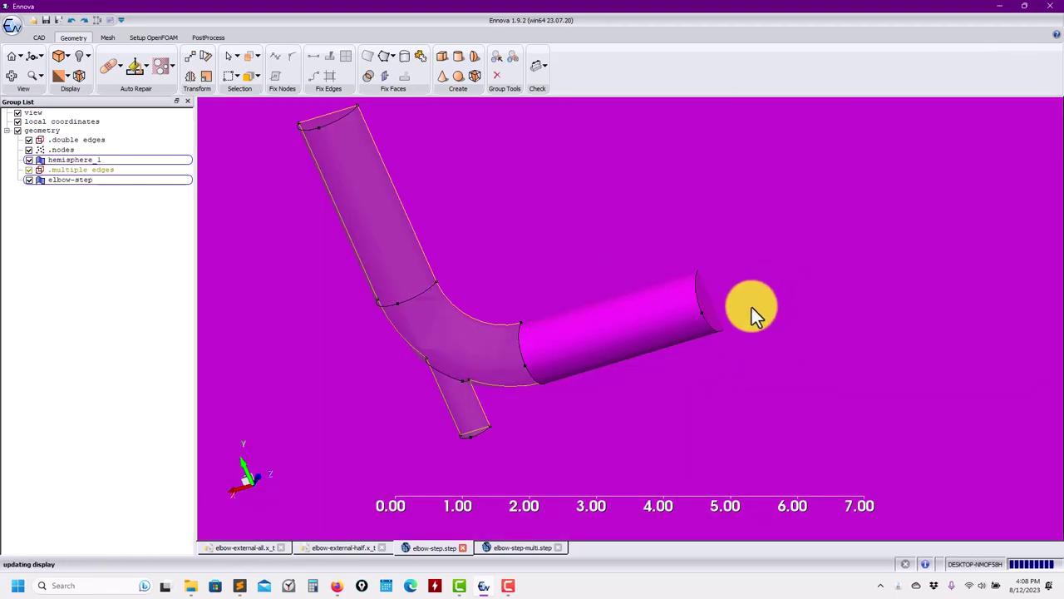
Step: Examine the intersection edges running along the elbow and across the horizontal pipe's end cap from several angles
scroll(742, 329, "up", 2)
middle_click_drag(742, 329, 674, 315)
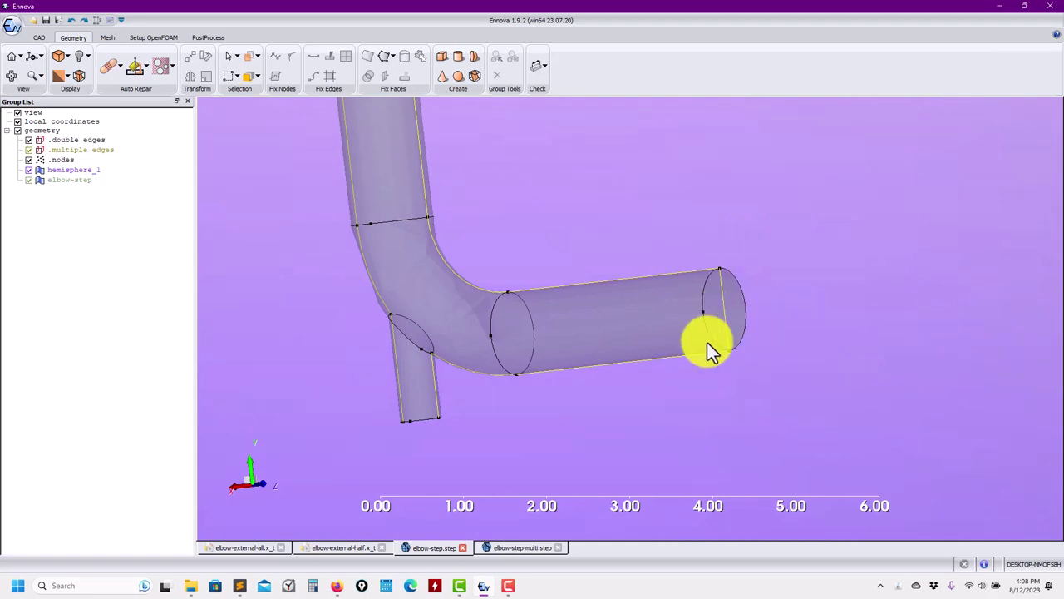
scroll(707, 343, "down", 3)
middle_click_drag(709, 352, 611, 358)
scroll(611, 332, "up", 3)
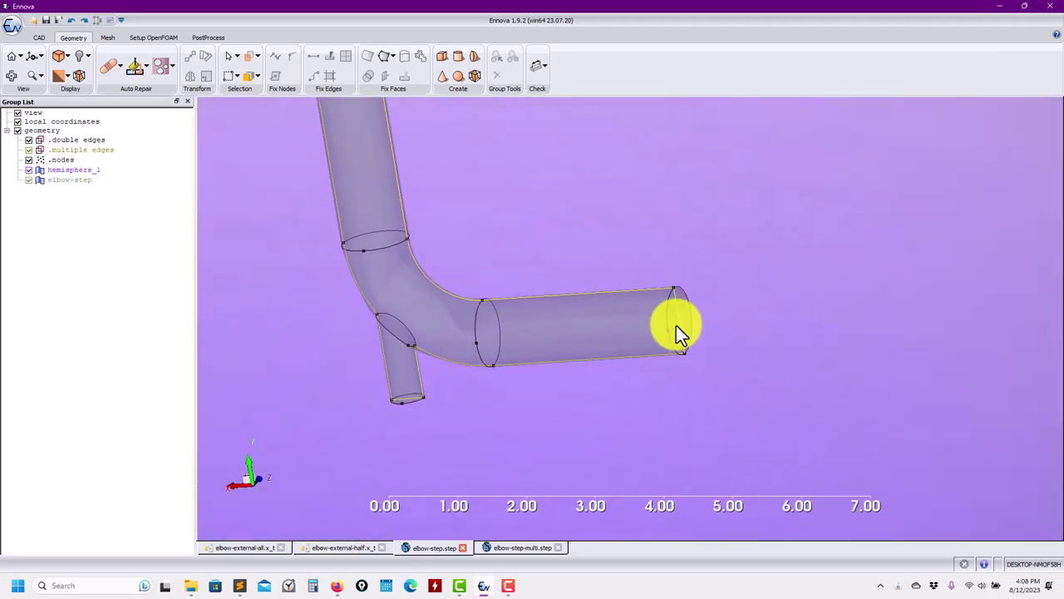
scroll(669, 350, "up", 3)
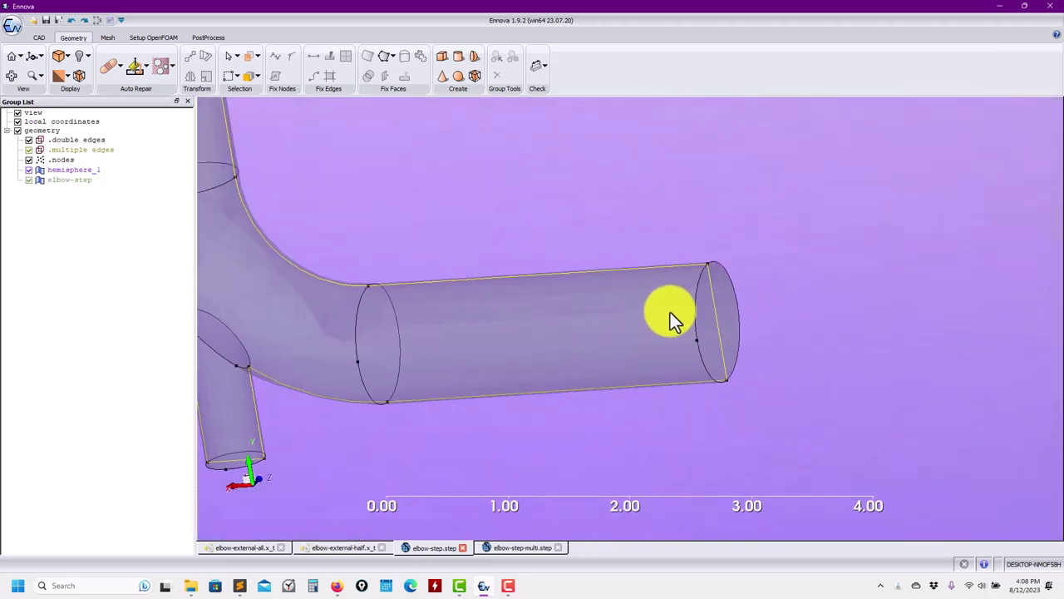
middle_click_drag(670, 314, 562, 334)
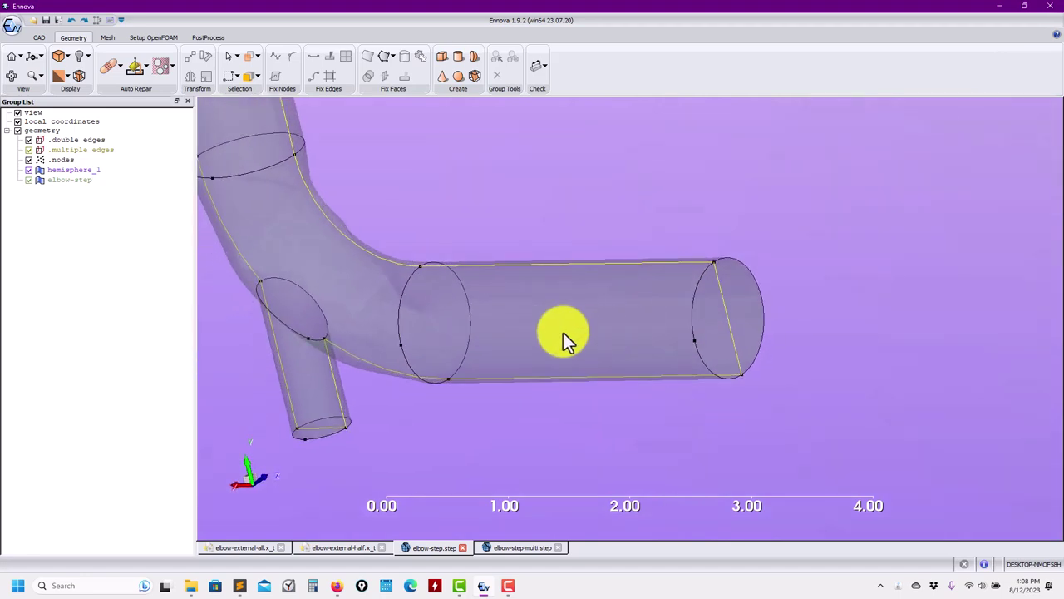
Step: Remove the half surfaces of the horizontal pipe, bend, branch pipe and vertical pipe outside the hemisphere, including their neighborhood elements
left_click(500, 327)
middle_click_drag(500, 326, 484, 332)
left_click_drag(481, 346, 507, 296)
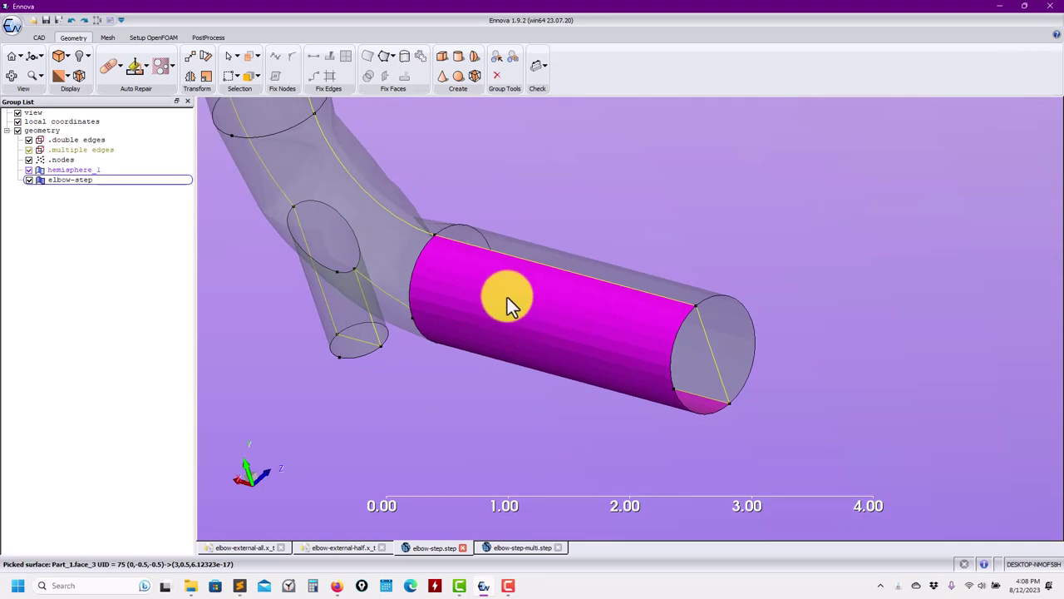
middle_click_drag(436, 278, 645, 318)
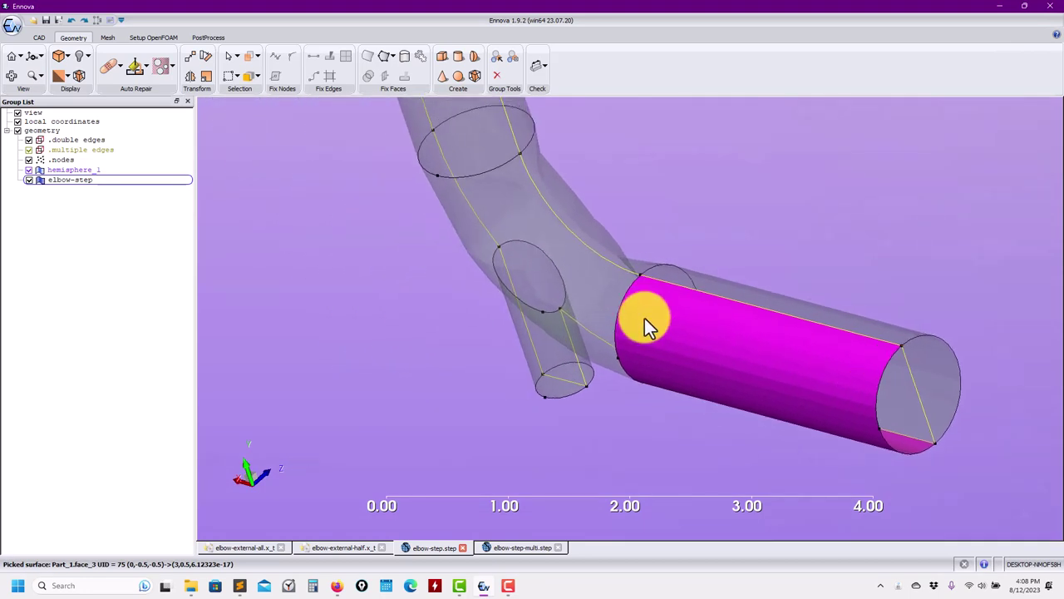
left_click(578, 299)
left_click(528, 334)
middle_click_drag(557, 269, 640, 368)
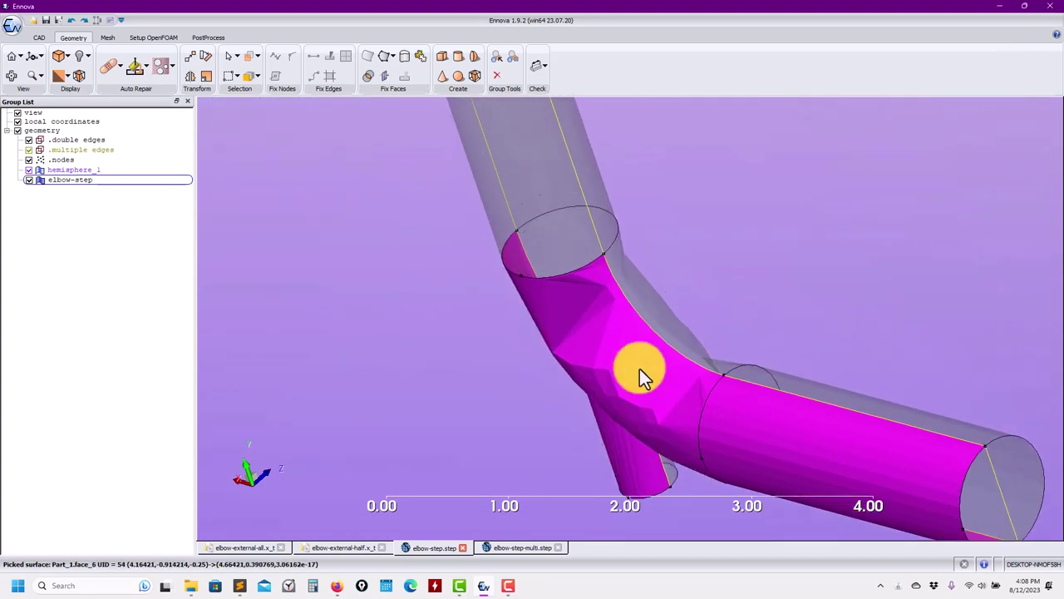
left_click(542, 201)
right_click(542, 201)
left_click(579, 314)
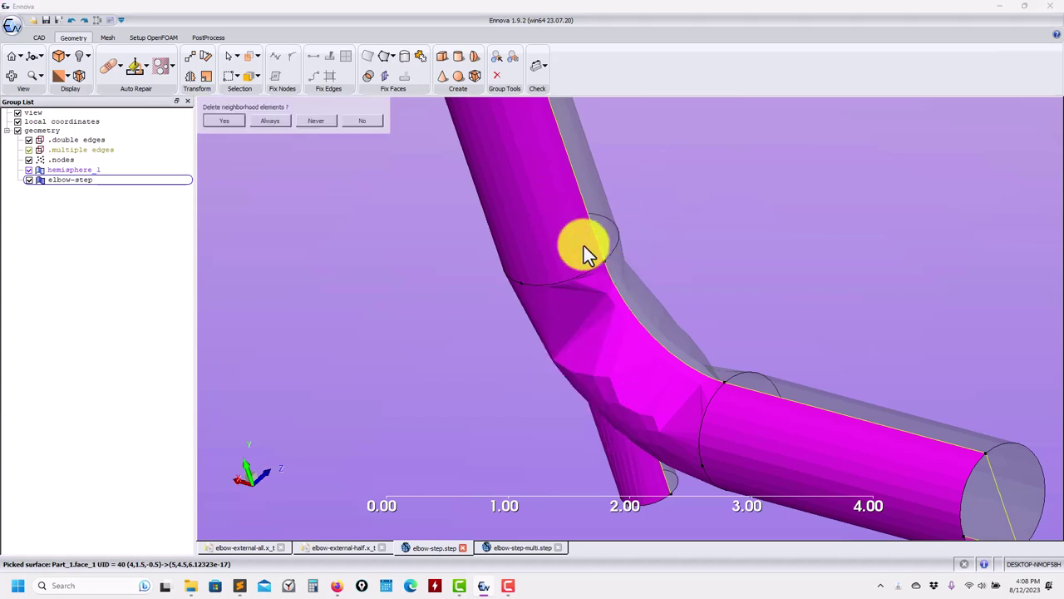
left_click(224, 122)
Step: Remove the leftover half caps outside the hemisphere at the ends of the branch pipe and horizontal pipe, including neighborhood elements
scroll(682, 380, "down", 3)
scroll(637, 400, "down", 1)
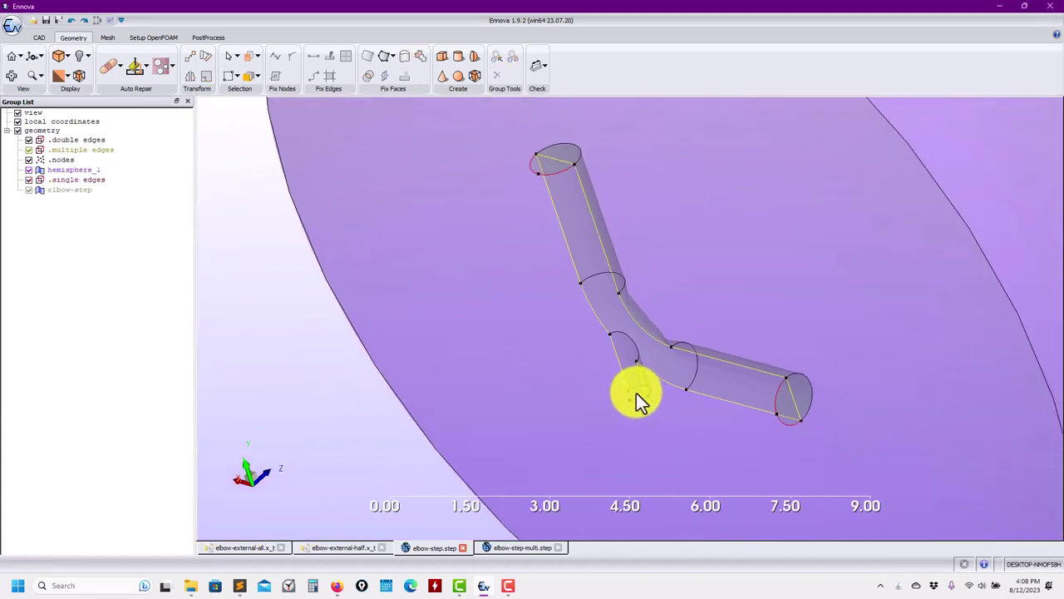
scroll(636, 424, "up", 3)
middle_click_drag(623, 437, 636, 324)
scroll(638, 354, "up", 3)
left_click(671, 370)
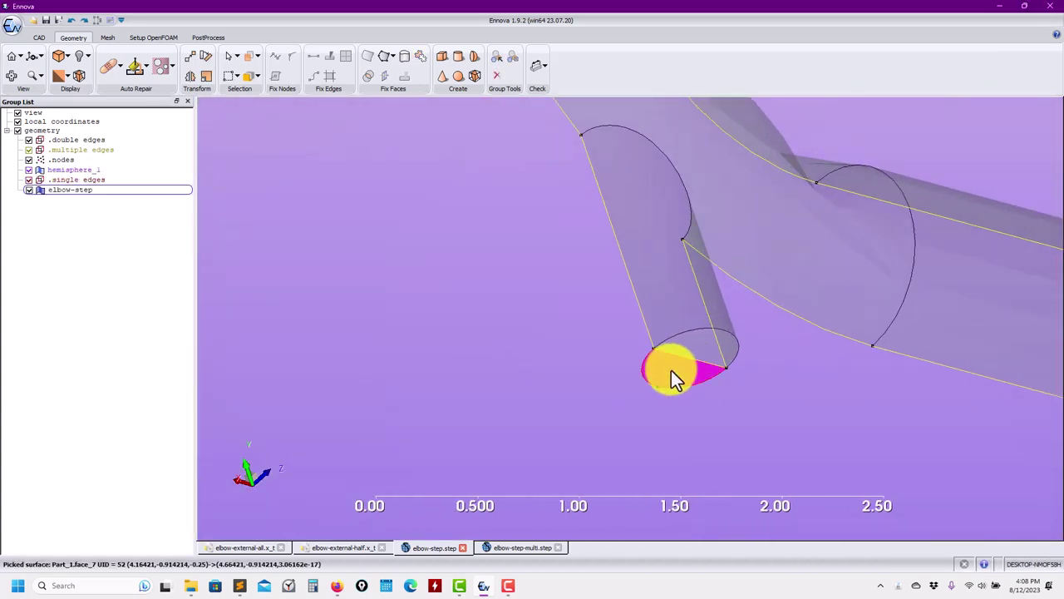
middle_click_drag(749, 324, 346, 243)
left_click(852, 340)
right_click(852, 341)
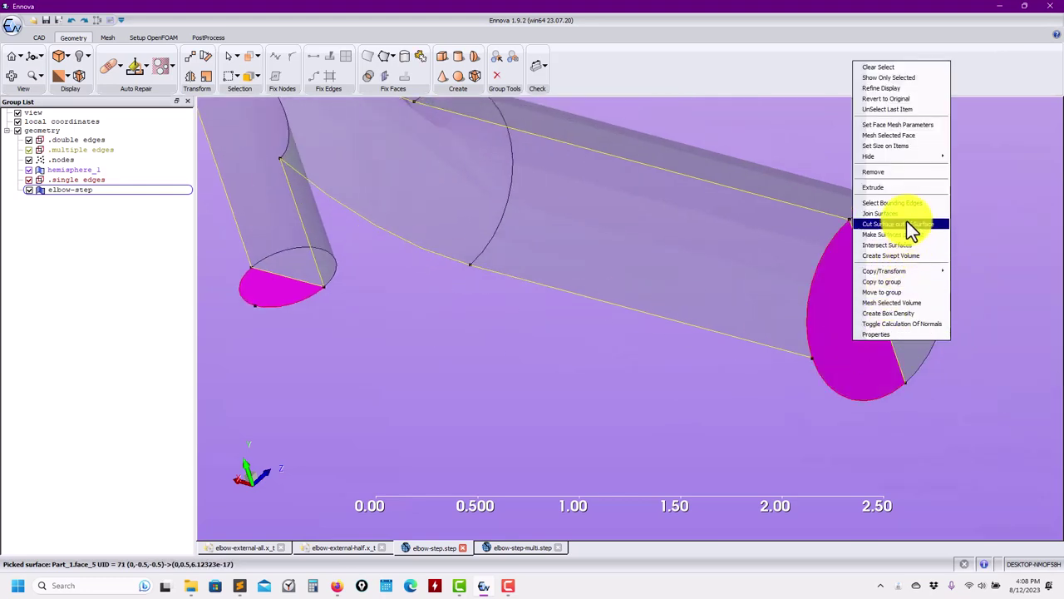
left_click(899, 175)
left_click(229, 125)
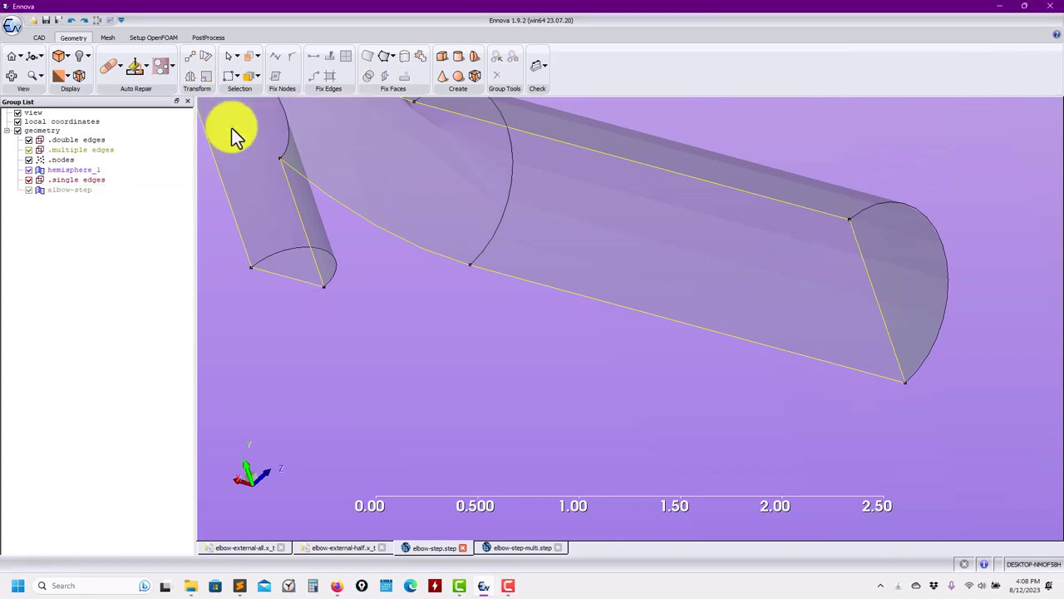
Step: Remove the leftover half cap outside the hemisphere at the upper end of the vertical pipe, including neighborhood elements
middle_click_drag(420, 116, 633, 364)
scroll(636, 326, "down", 5)
middle_click_drag(524, 99, 600, 331)
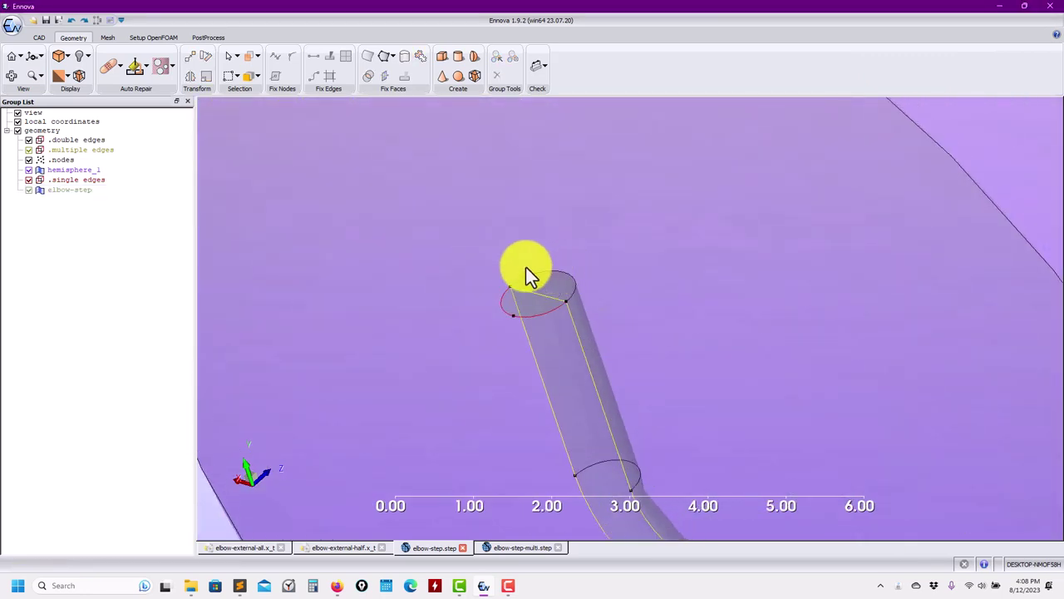
left_click(518, 301)
right_click(518, 300)
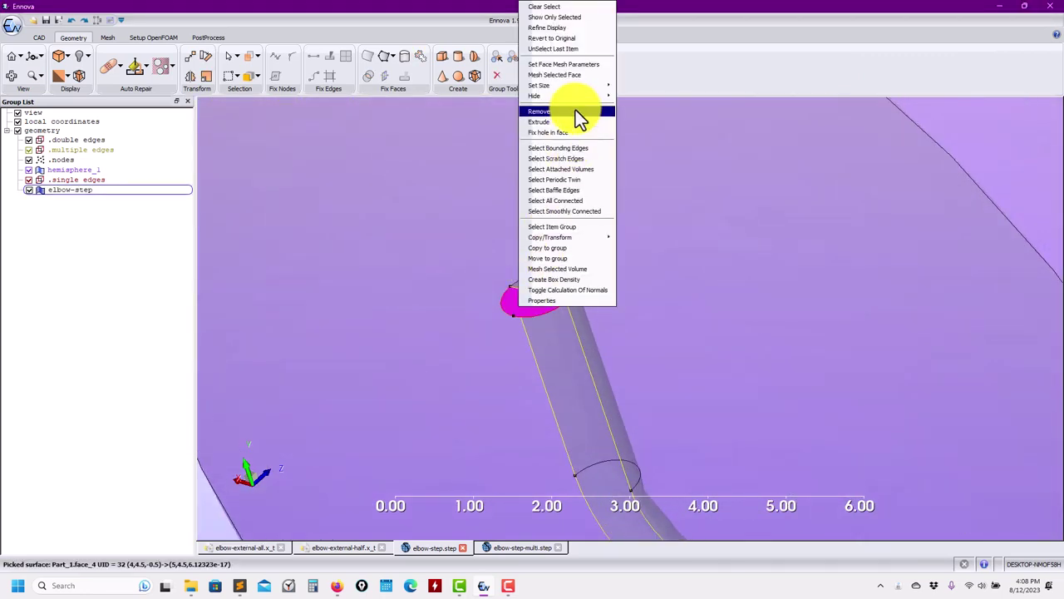
left_click(576, 109)
left_click(237, 125)
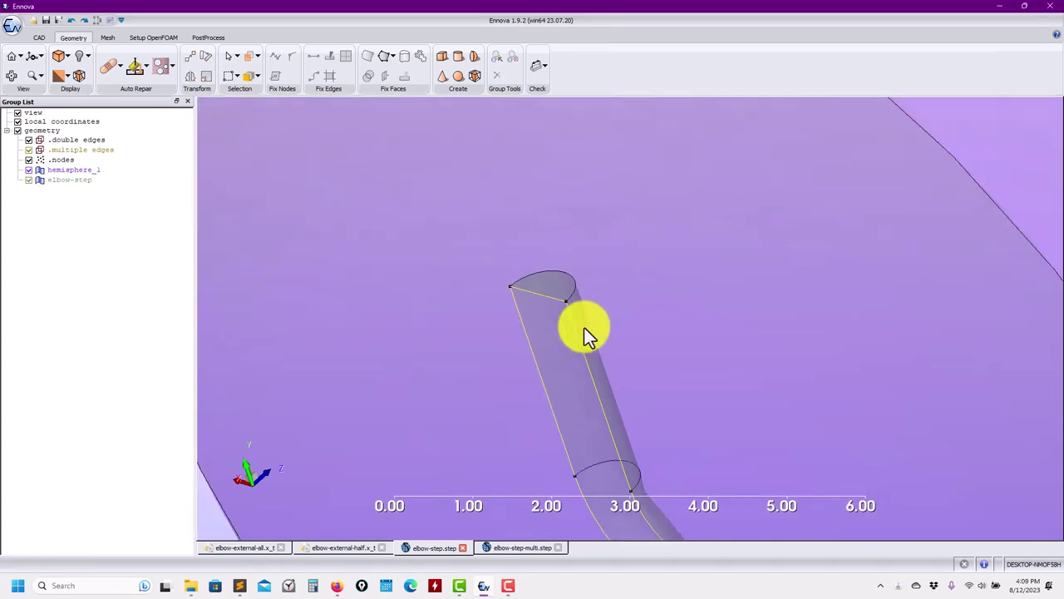
Step: Remove the elbow-shaped portion of the hemisphere's flat face that covers the inside of the elbow, including neighborhood elements
scroll(584, 328, "down", 2)
middle_click_drag(764, 363, 621, 269)
scroll(625, 283, "down", 5)
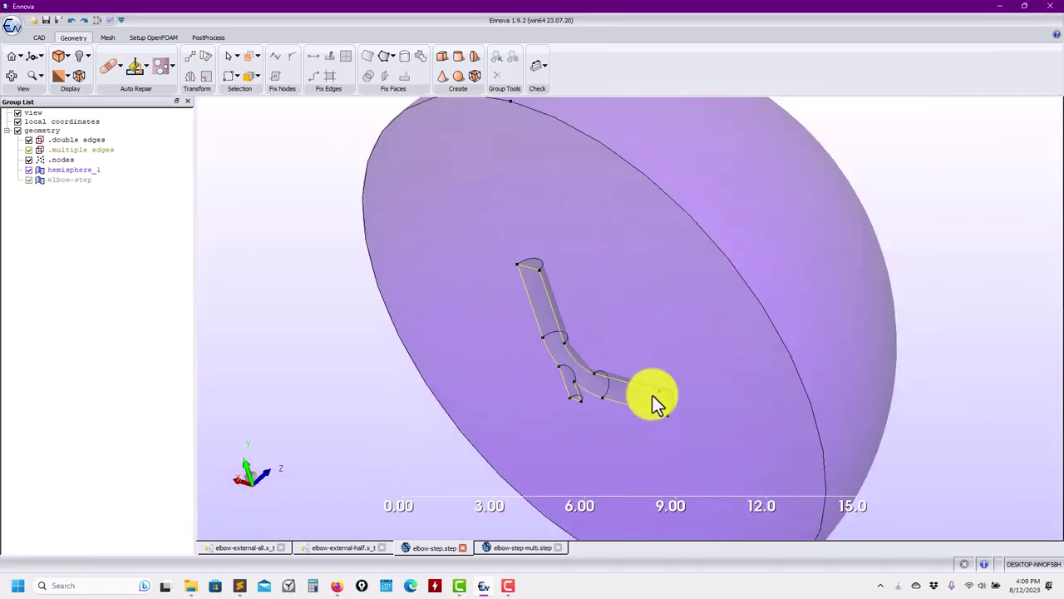
left_click_drag(652, 395, 523, 366)
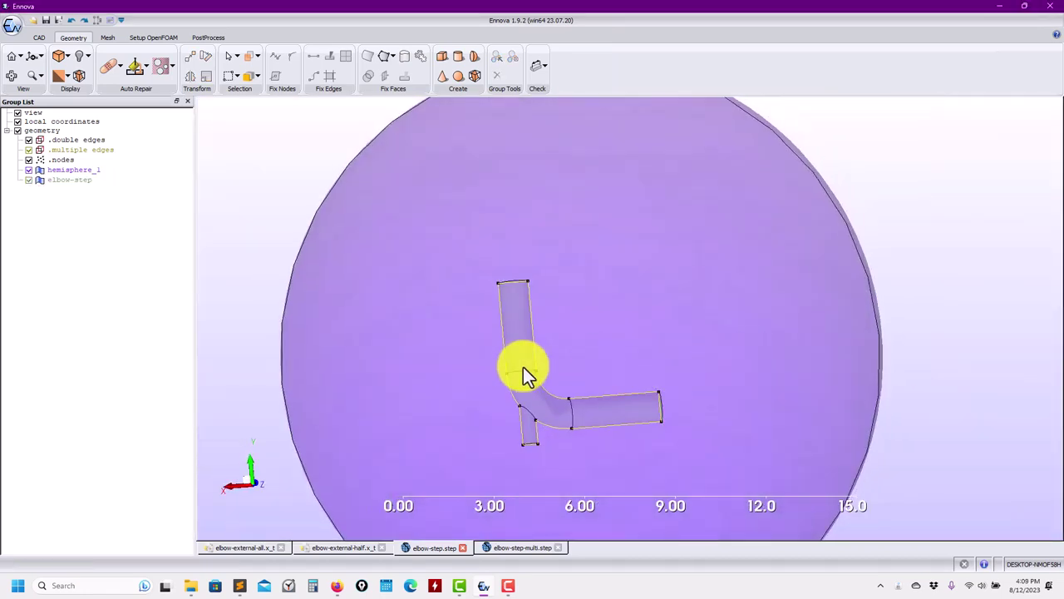
left_click(633, 311)
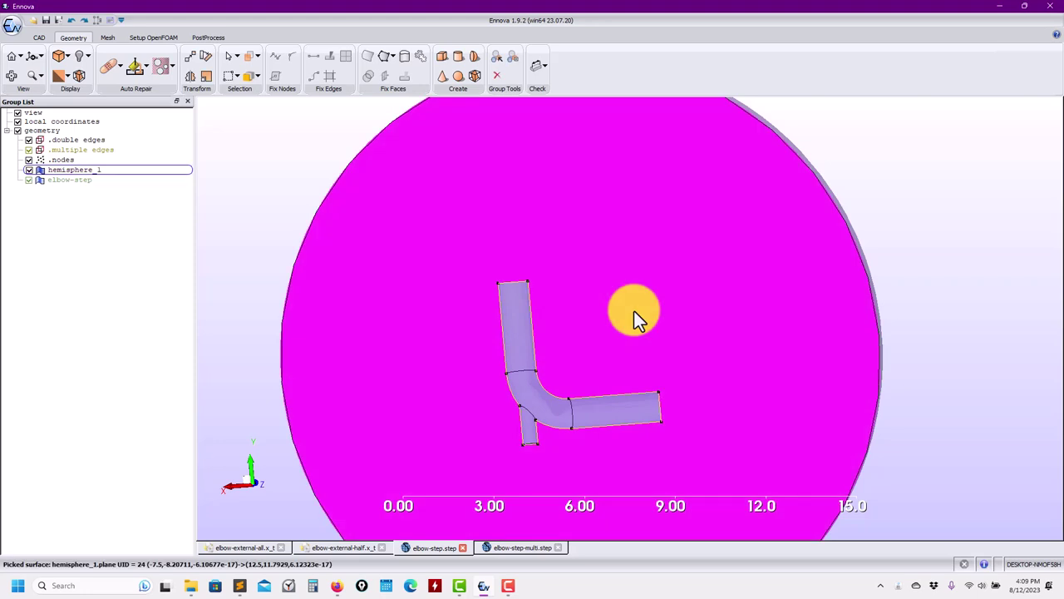
left_click(519, 310)
right_click(519, 309)
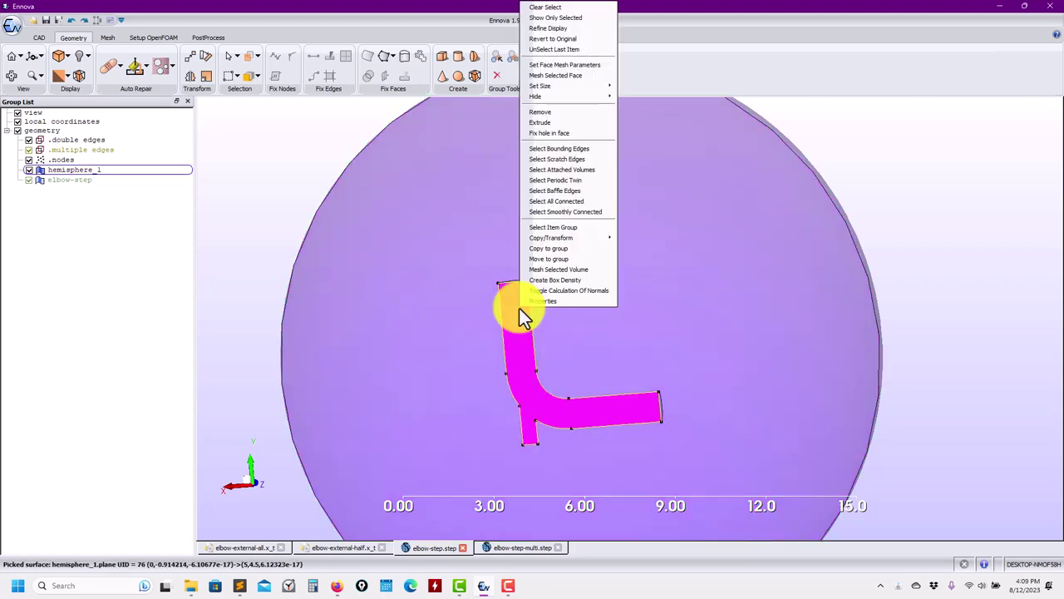
left_click(562, 113)
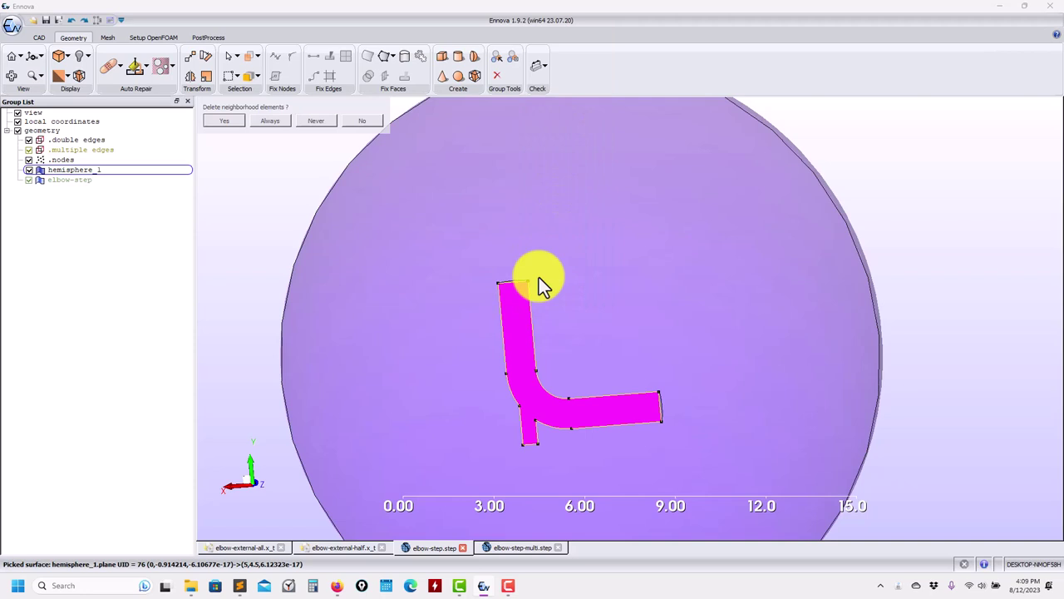
left_click(223, 118)
Step: Remove the half cap that closes the free end of the horizontal pipe, including neighborhood elements
middle_click_drag(592, 375, 508, 233)
scroll(622, 454, "up", 4)
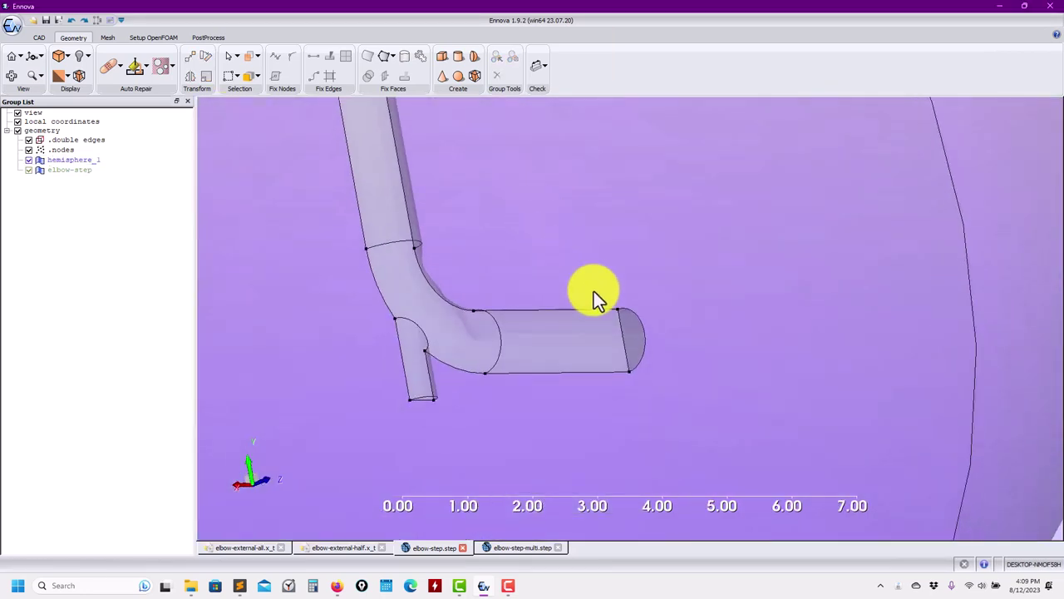
left_click_drag(594, 294, 617, 360)
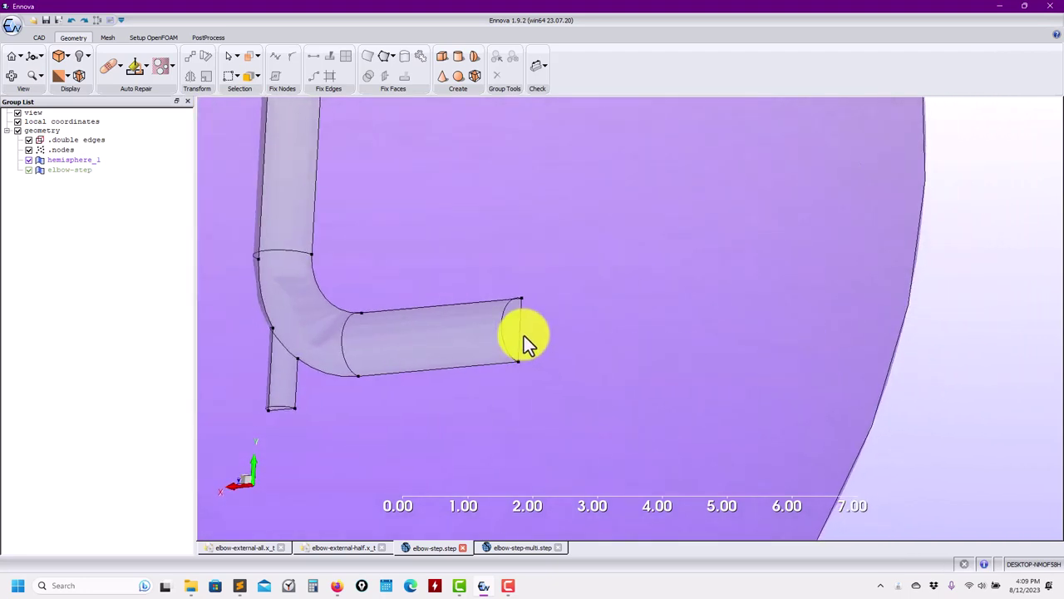
scroll(373, 333, "up", 4)
left_click(374, 333)
right_click(374, 326)
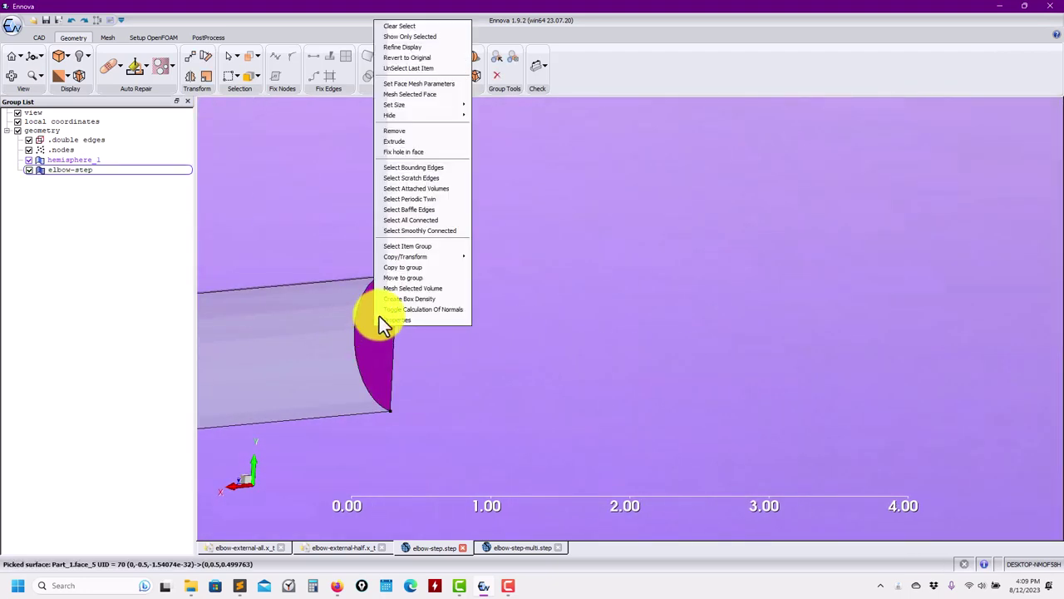
left_click(422, 130)
left_click(225, 121)
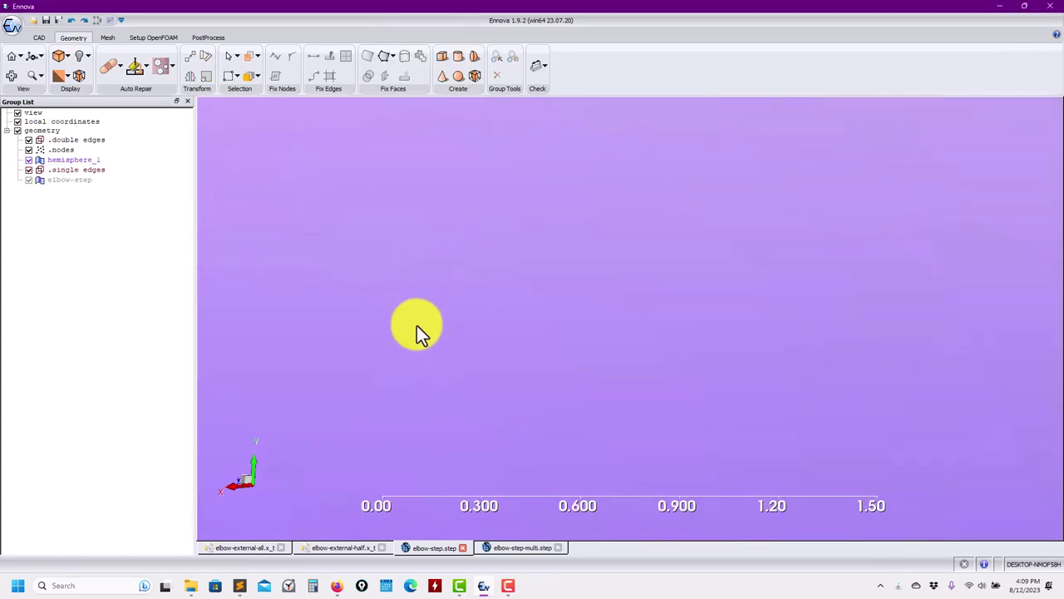
Step: Examine the single edges around the horizontal pipe's open end from several angles and distances
scroll(443, 341, "down", 10)
scroll(593, 364, "up", 7)
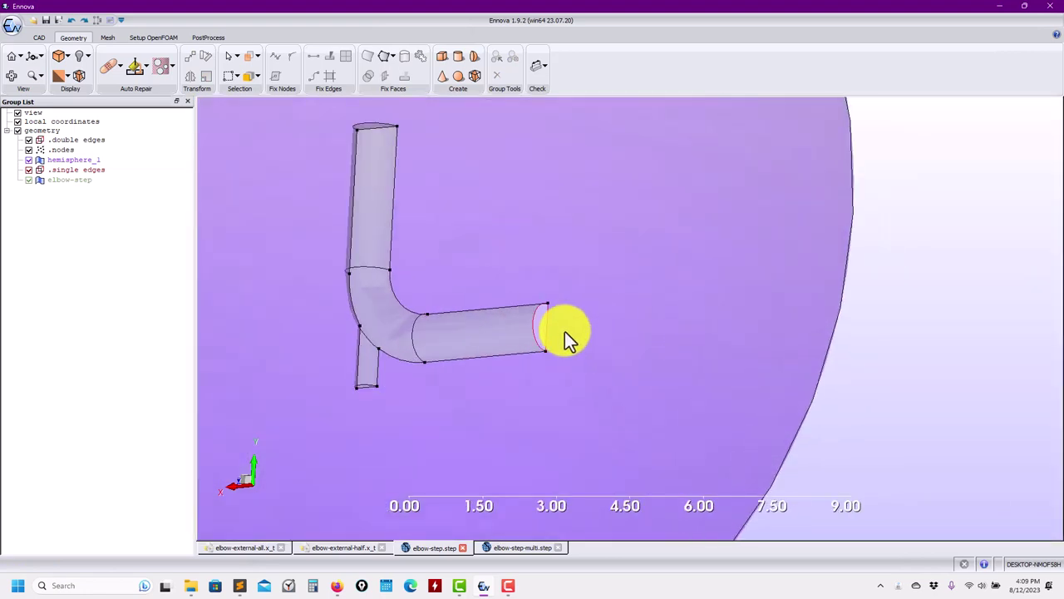
middle_click_drag(564, 331, 530, 316)
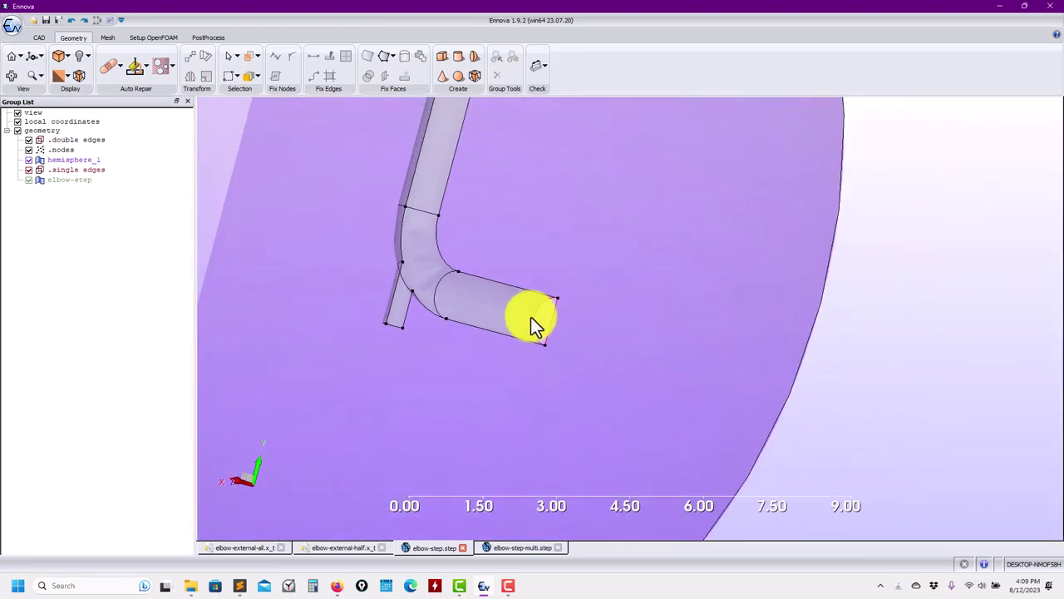
left_click(543, 321)
left_click(545, 322)
middle_click_drag(770, 408, 563, 417)
left_click_drag(564, 416, 675, 408)
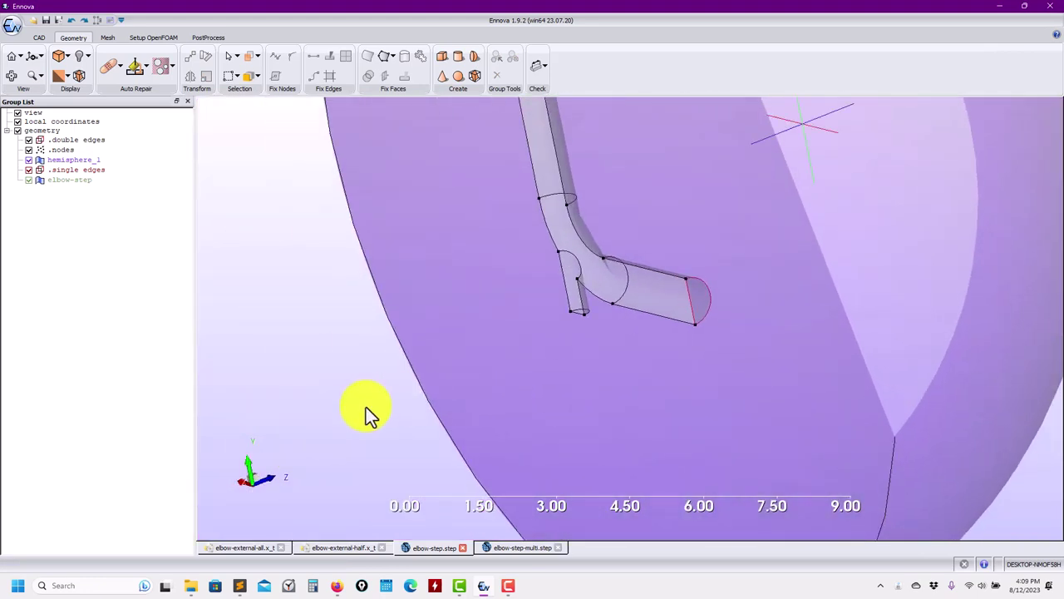
middle_click_drag(582, 382, 344, 410)
right_click_drag(344, 411, 460, 357)
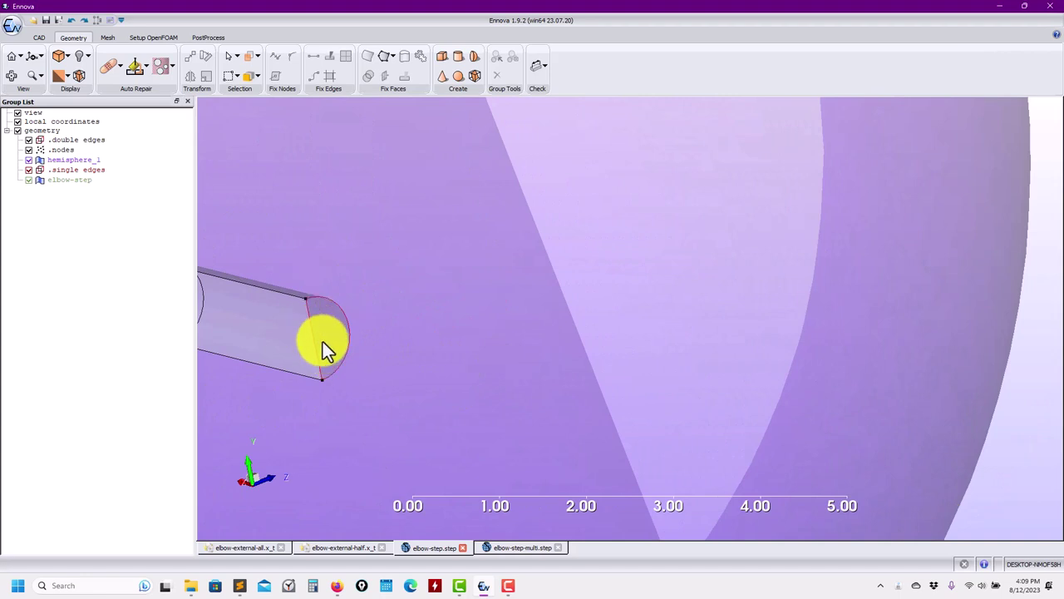
left_click_drag(323, 342, 369, 305)
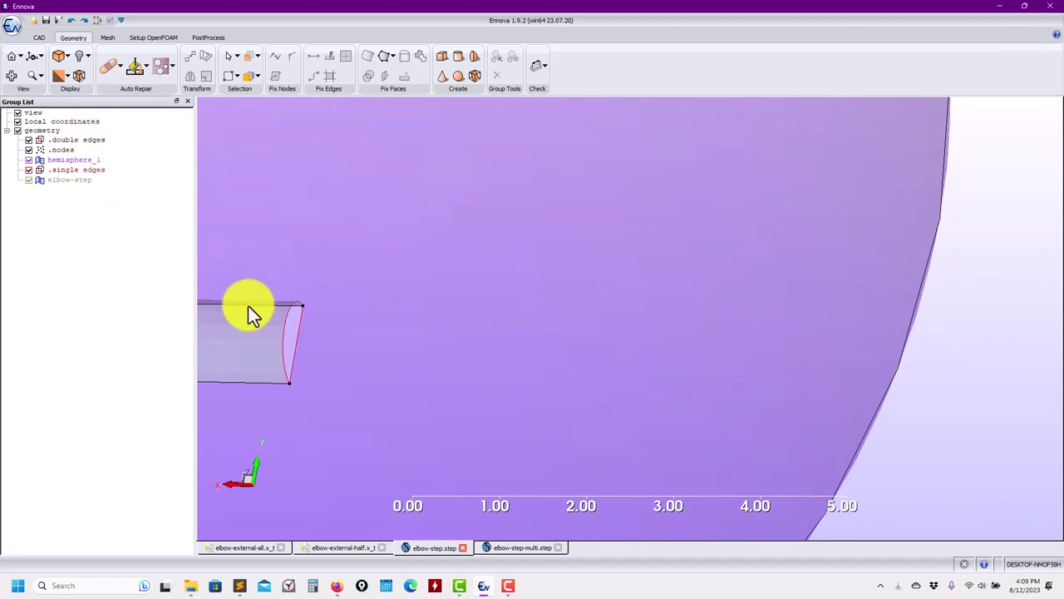
scroll(348, 336, "up", 1)
middle_click_drag(328, 348, 549, 367)
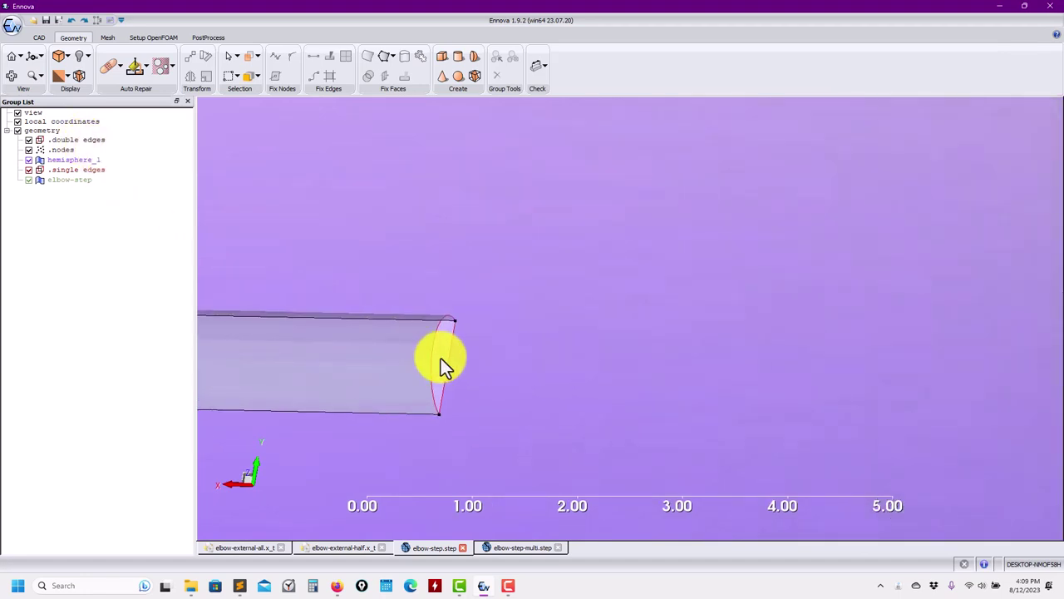
scroll(441, 358, "up", 2)
scroll(416, 351, "down", 8)
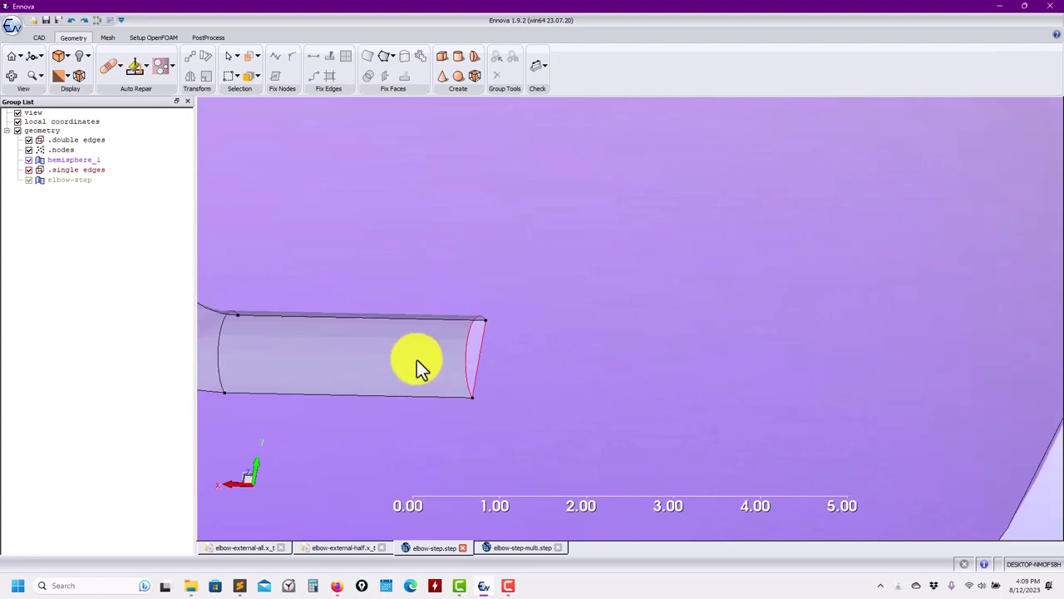
scroll(527, 343, "up", 2)
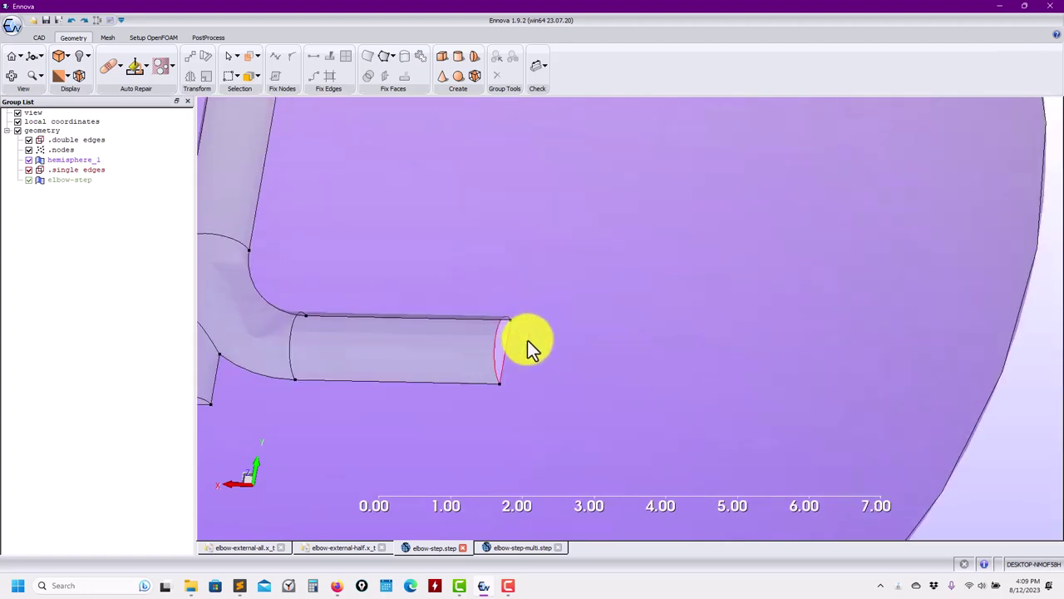
Step: Try to remove the straight single edge at the horizontal pipe's open end, including neighborhood elements
scroll(491, 345, "up", 3)
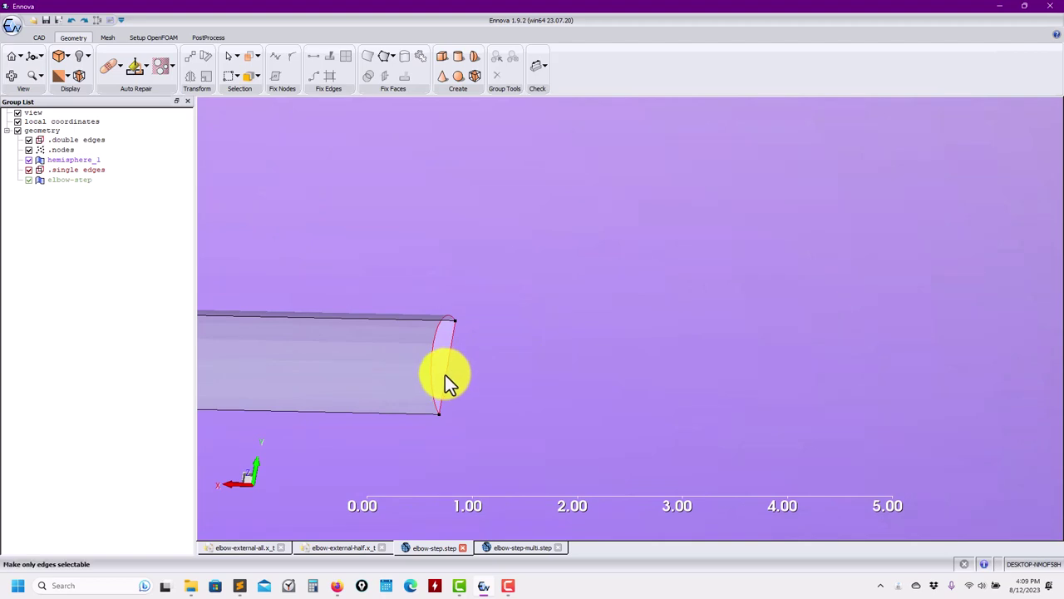
left_click(444, 376)
right_click(444, 376)
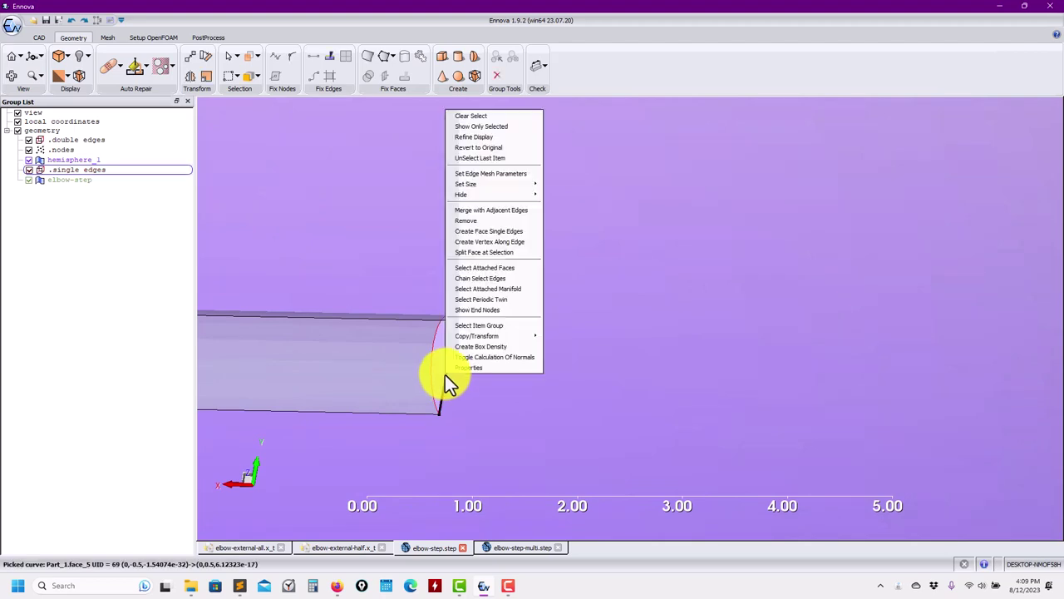
left_click(492, 220)
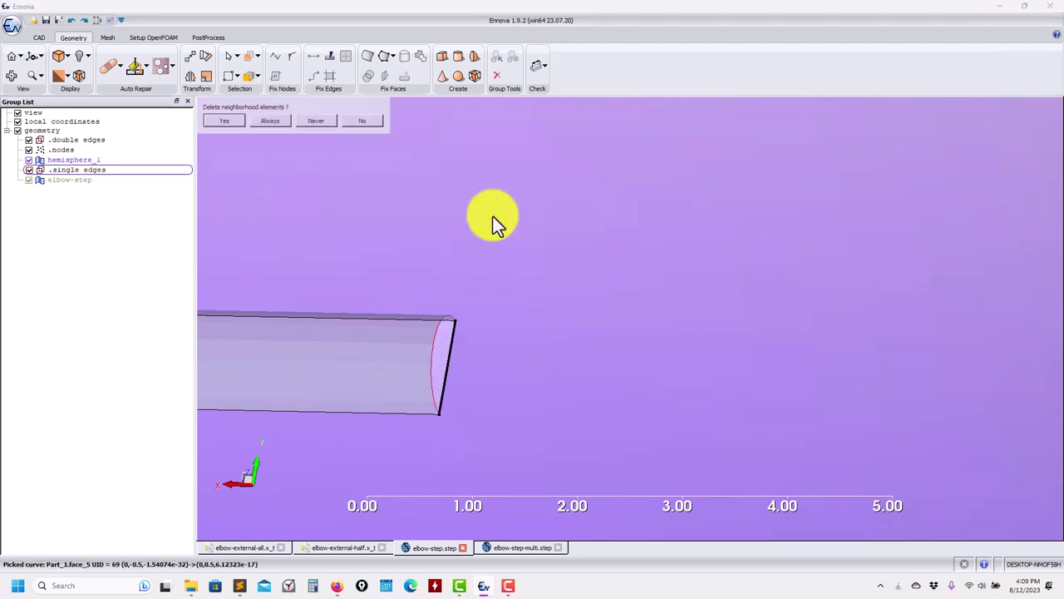
left_click(236, 125)
left_click(532, 297)
middle_click_drag(541, 382, 349, 361)
key("Escape")
scroll(502, 355, "up", 1)
scroll(491, 359, "down", 5)
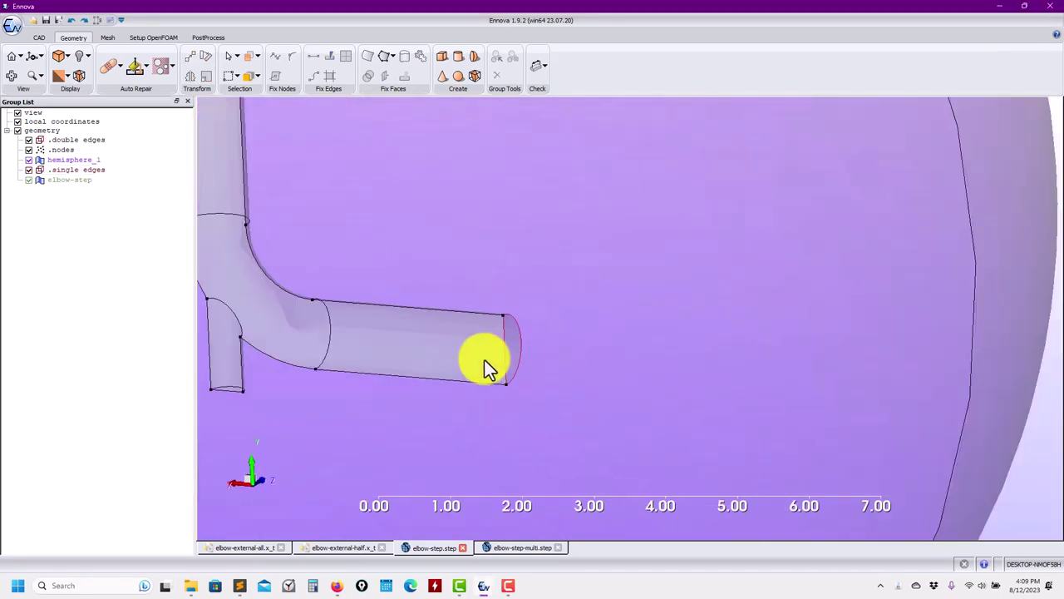
scroll(488, 361, "up", 3)
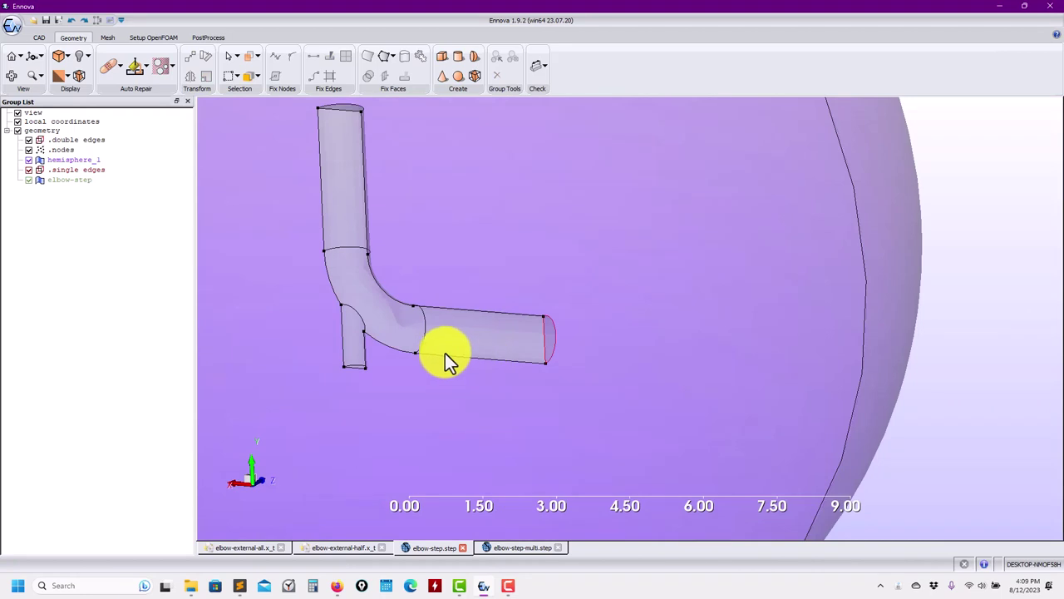
Step: Create a diagonal edge between the upper node at the bend and the lower node at the horizontal pipe's open end
left_click(413, 306)
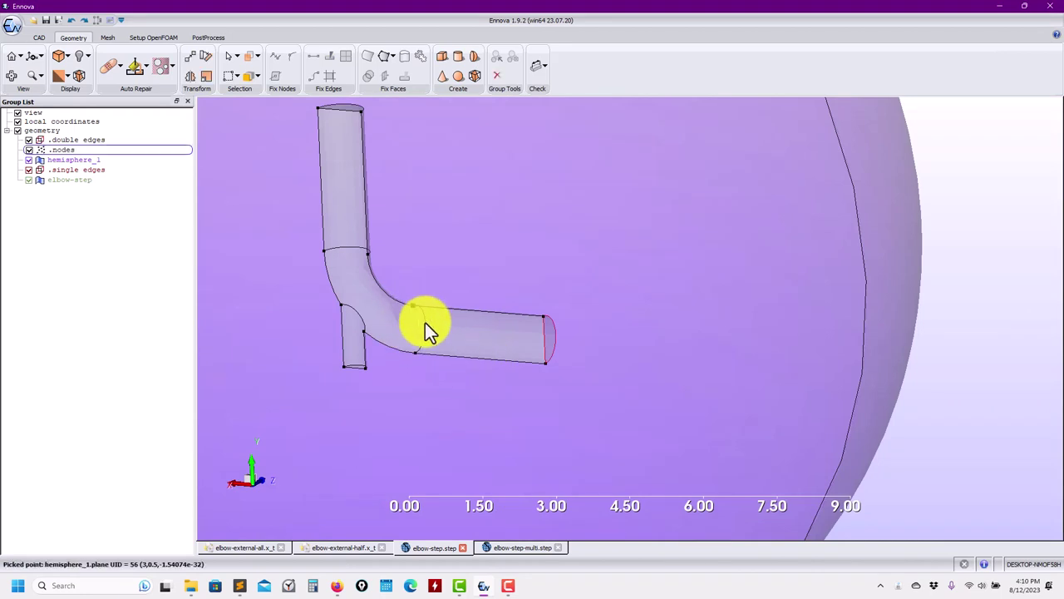
left_click(545, 364)
right_click(545, 363)
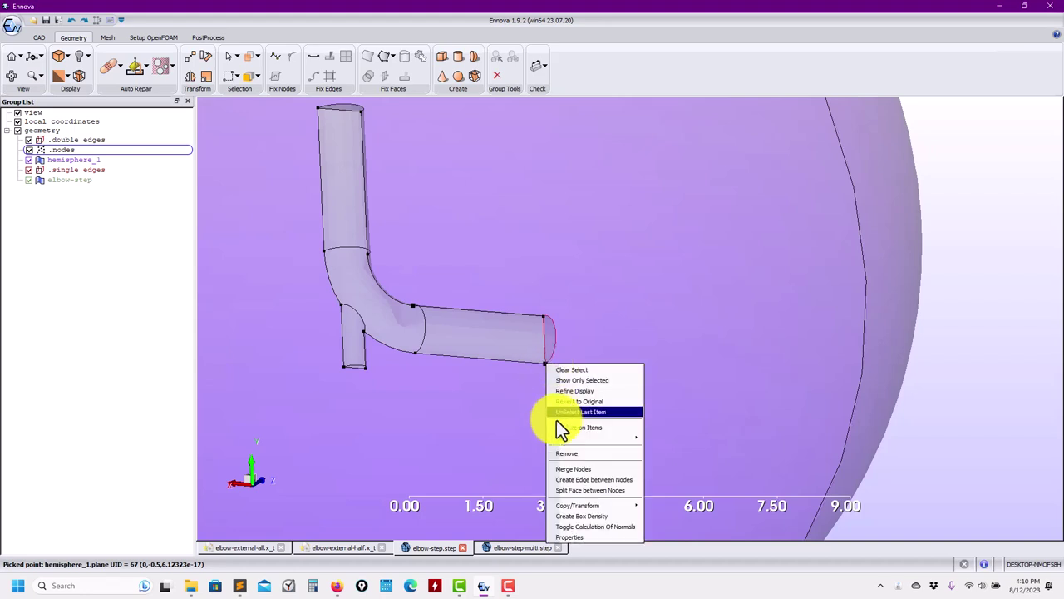
left_click(584, 478)
left_click_drag(501, 412, 431, 335)
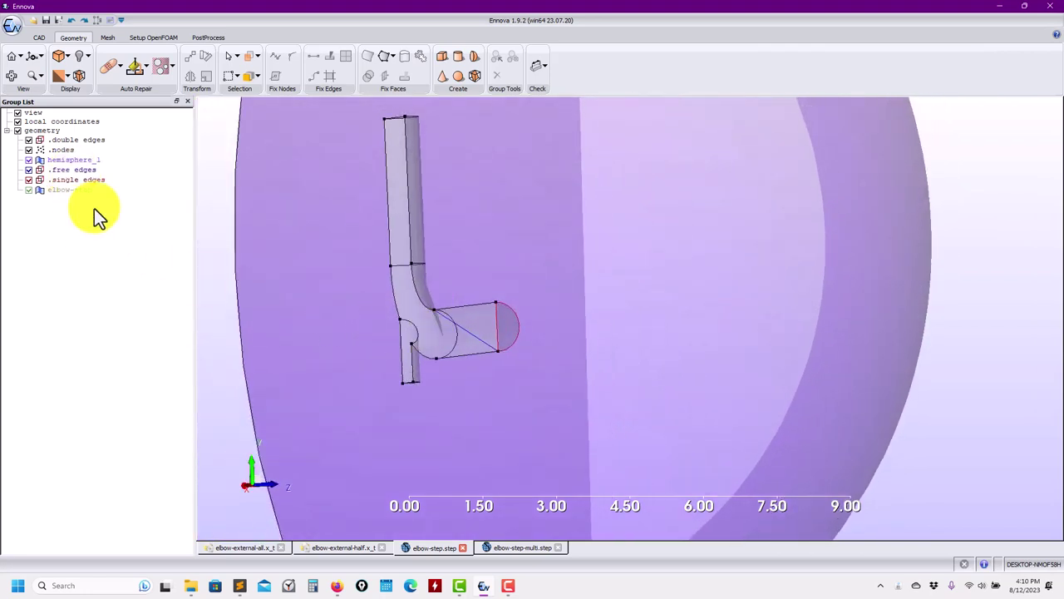
scroll(349, 354, "up", 2)
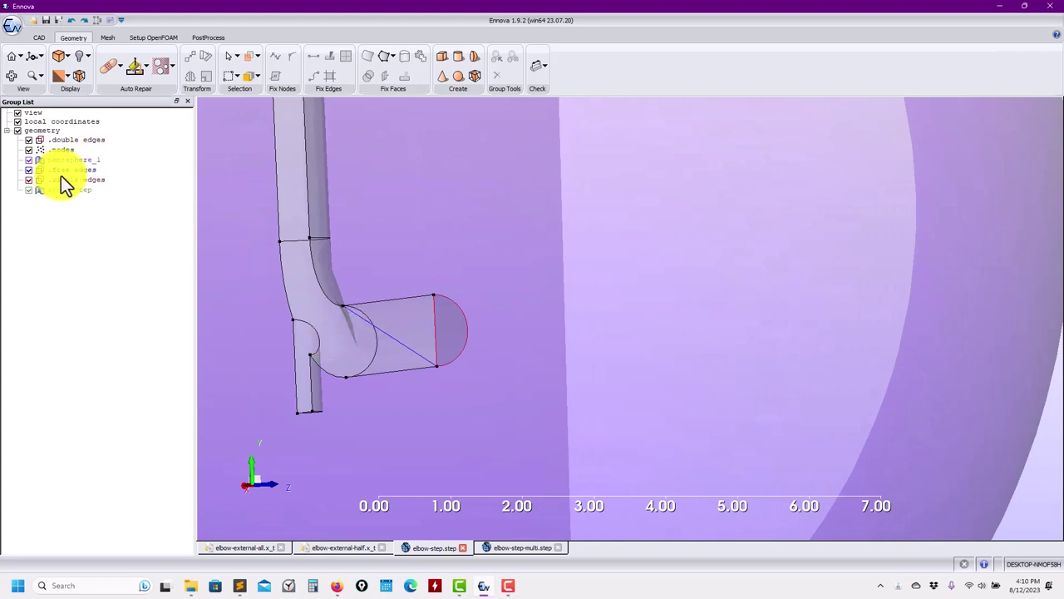
Step: Remove the diagonal free edge across the horizontal pipe, including neighborhood elements
left_click(394, 340)
right_click(394, 340)
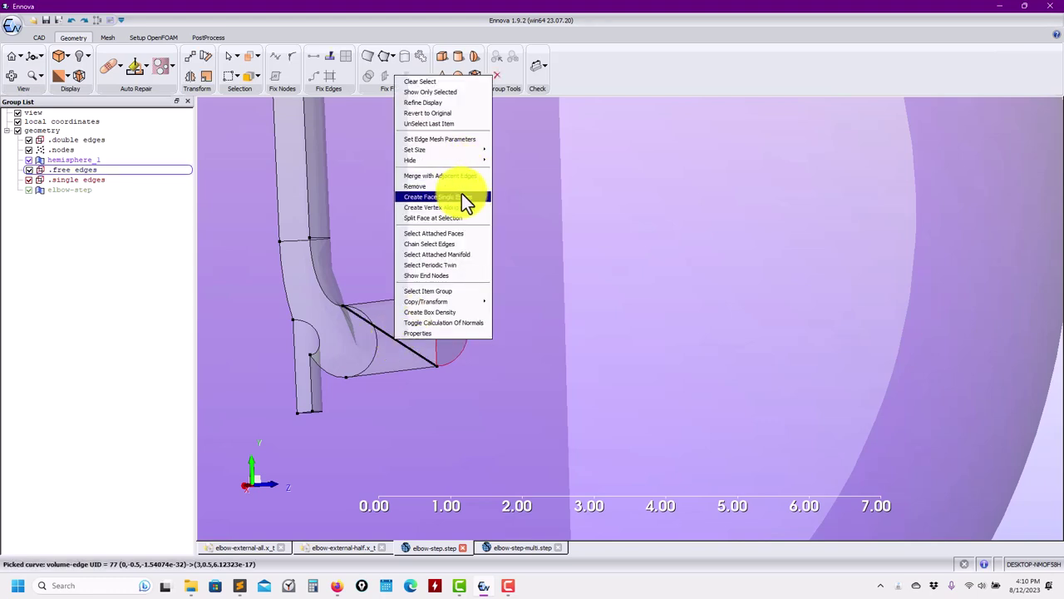
left_click(462, 196)
left_click(228, 121)
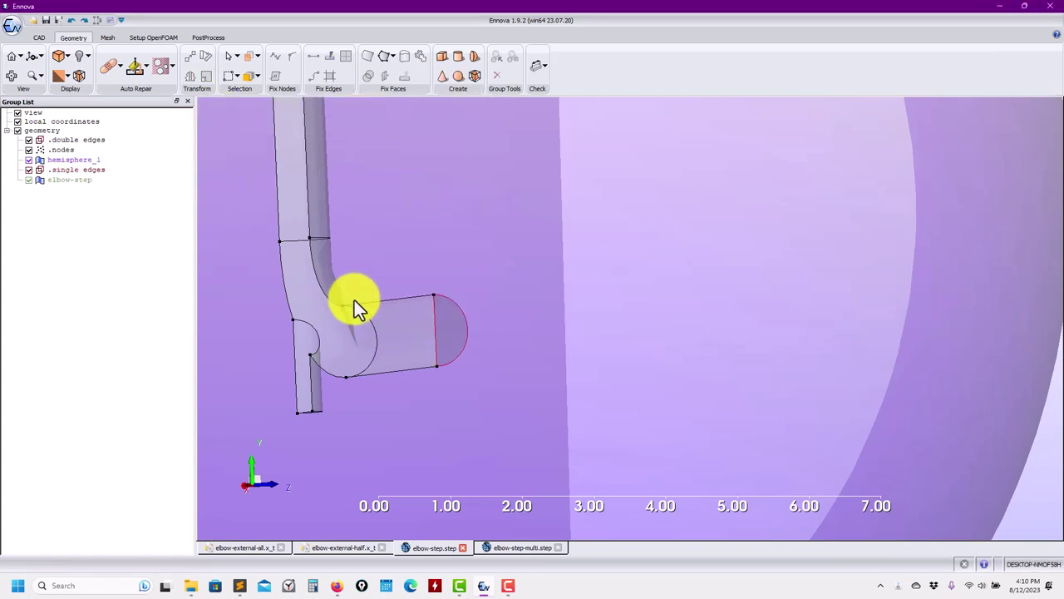
middle_click_drag(355, 303, 429, 335)
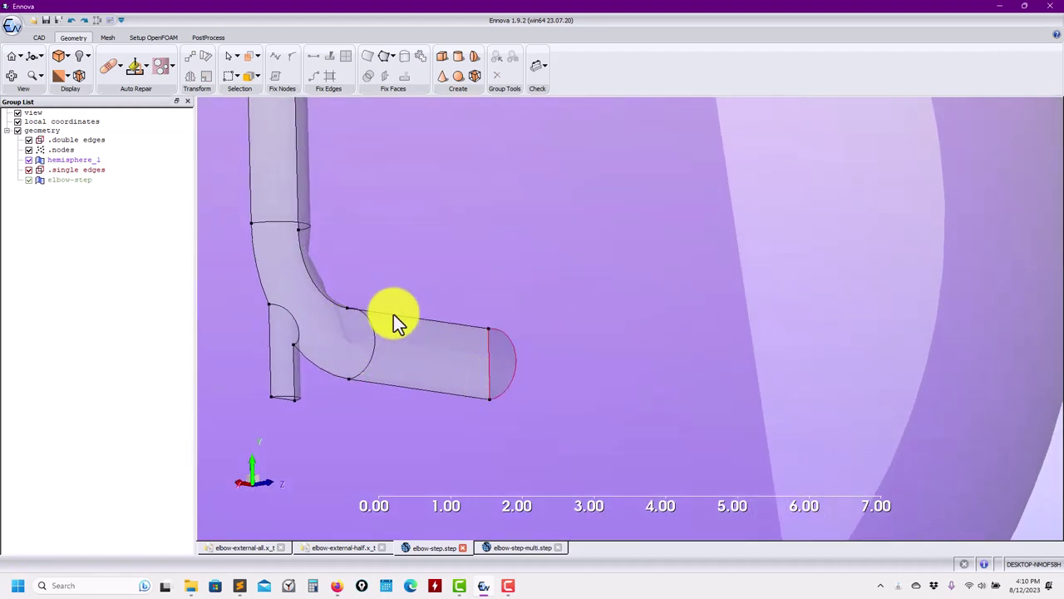
Step: Undo the removal of the diagonal free edge
left_click(393, 315)
left_click(69, 23)
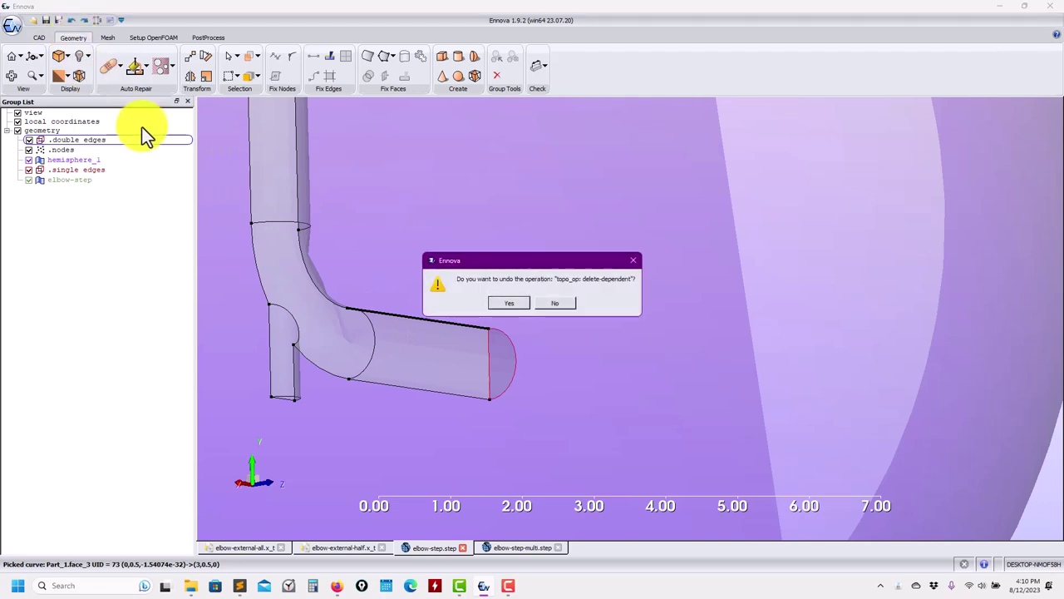
left_click(509, 306)
Step: Try to project the diagonal free edge on the horizontal pipe onto the hemisphere's spherical face
left_click(412, 348)
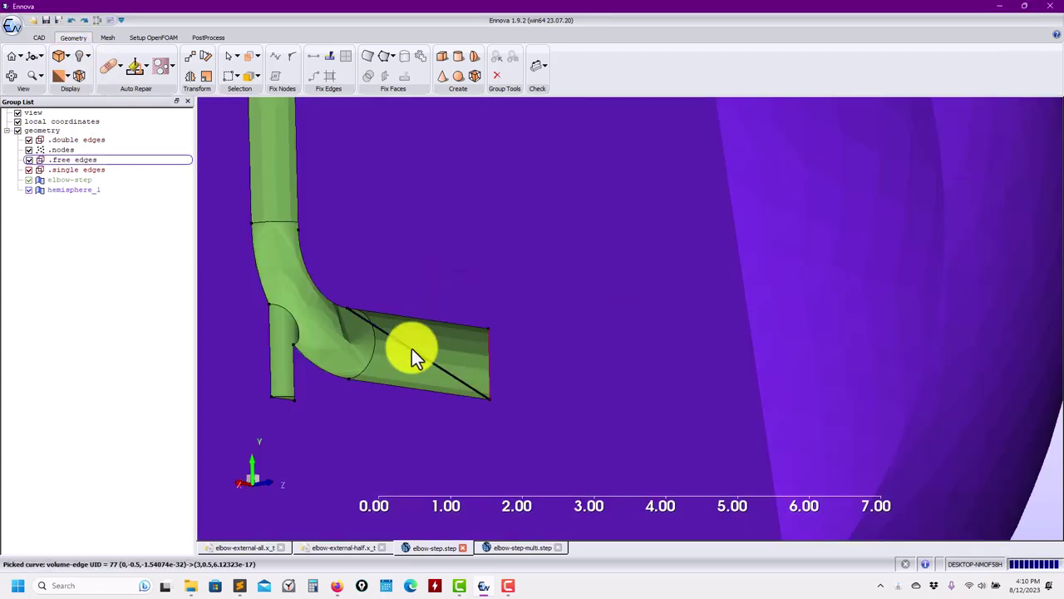
right_click(411, 348)
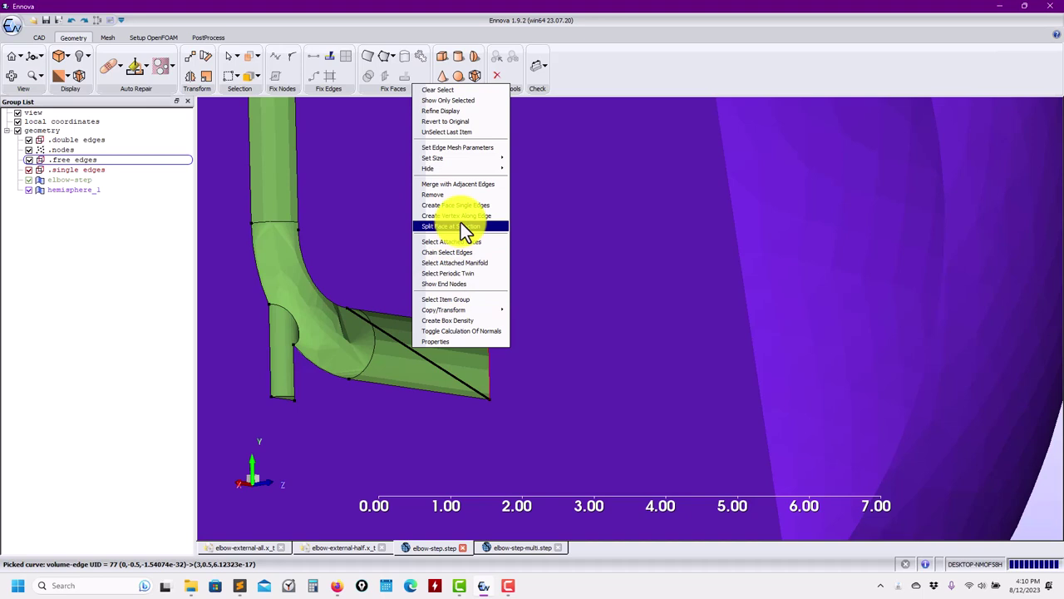
left_click(1003, 284)
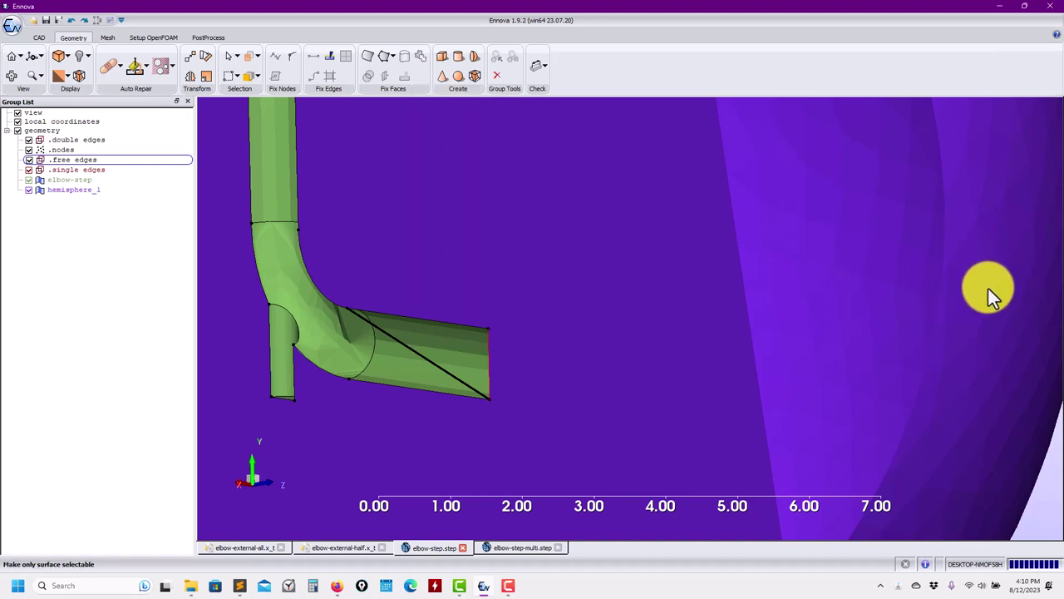
left_click(989, 289)
right_click(428, 259)
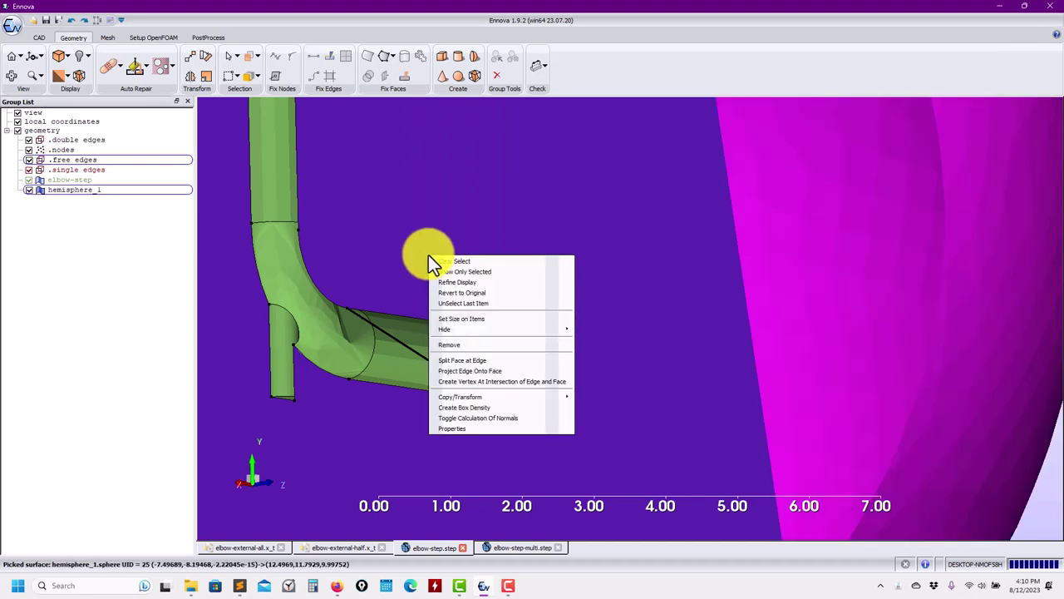
left_click(492, 372)
Step: Examine the hemisphere's curved face and the horizontal pipe for the projected edge
scroll(614, 351, "down", 8)
middle_click_drag(729, 365, 615, 353)
scroll(650, 313, "up", 4)
left_click(650, 314)
scroll(615, 352, "up", 4)
key("Escape")
middle_click_drag(363, 342, 551, 349)
scroll(551, 350, "up", 3)
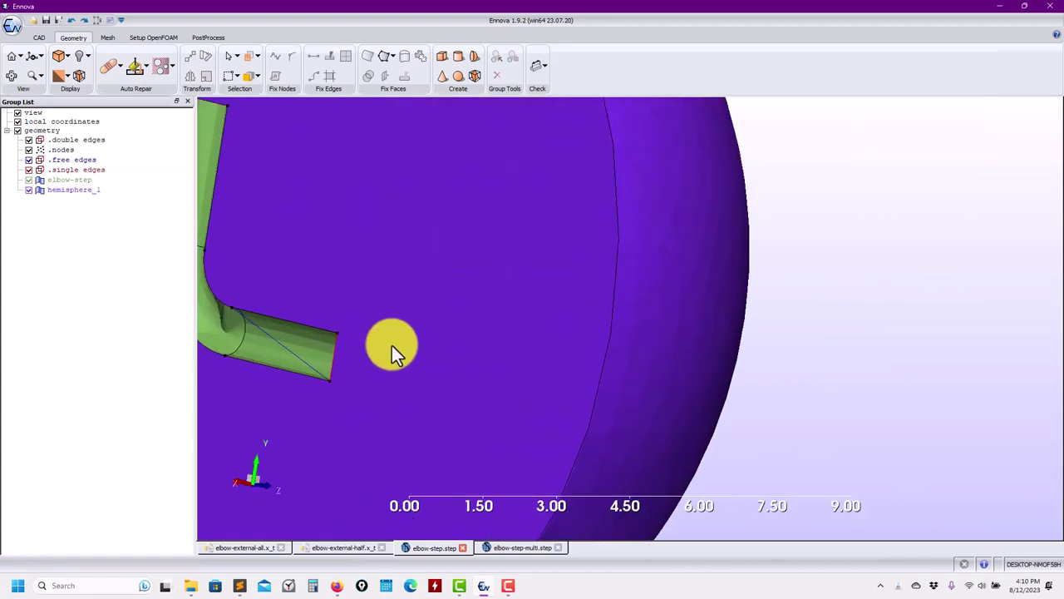
left_click_drag(392, 345, 548, 333)
Step: Pick the horizontal pipe's face and make the model display translucent
left_click(511, 340)
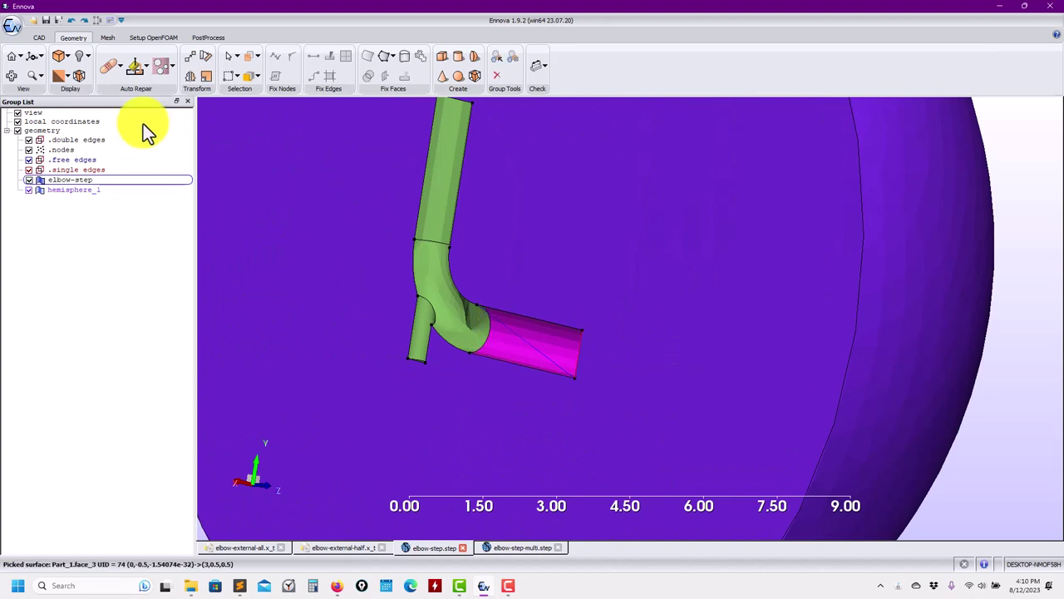
left_click(88, 52)
left_click(108, 155)
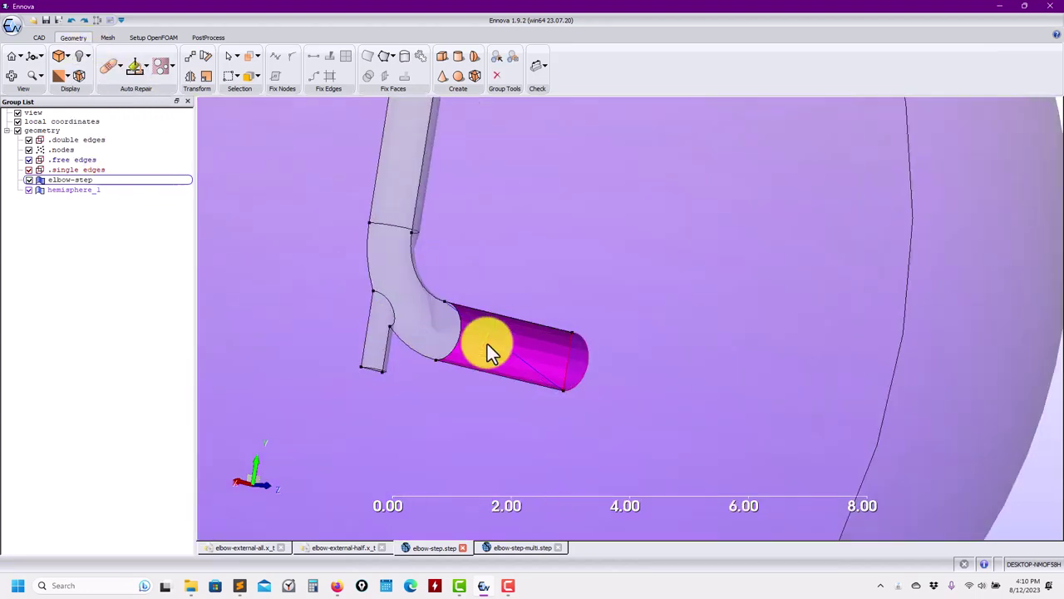
scroll(484, 348, "up", 1)
Step: Remove the diagonal free edge across the horizontal pipe and confirm deletion of its neighborhood elements
left_click(477, 356)
left_click(480, 356)
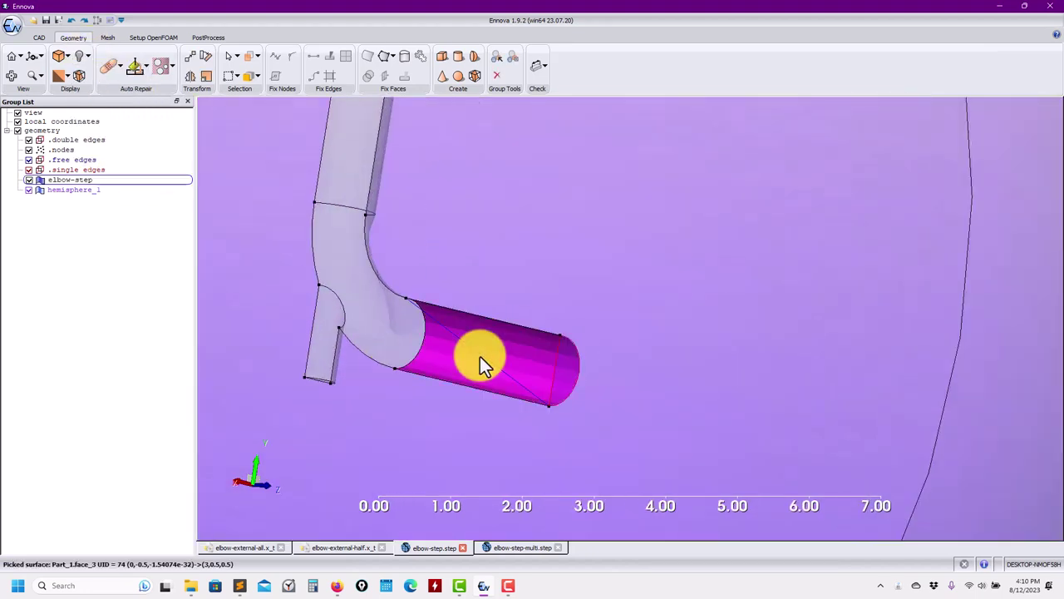
left_click(480, 356)
right_click(479, 356)
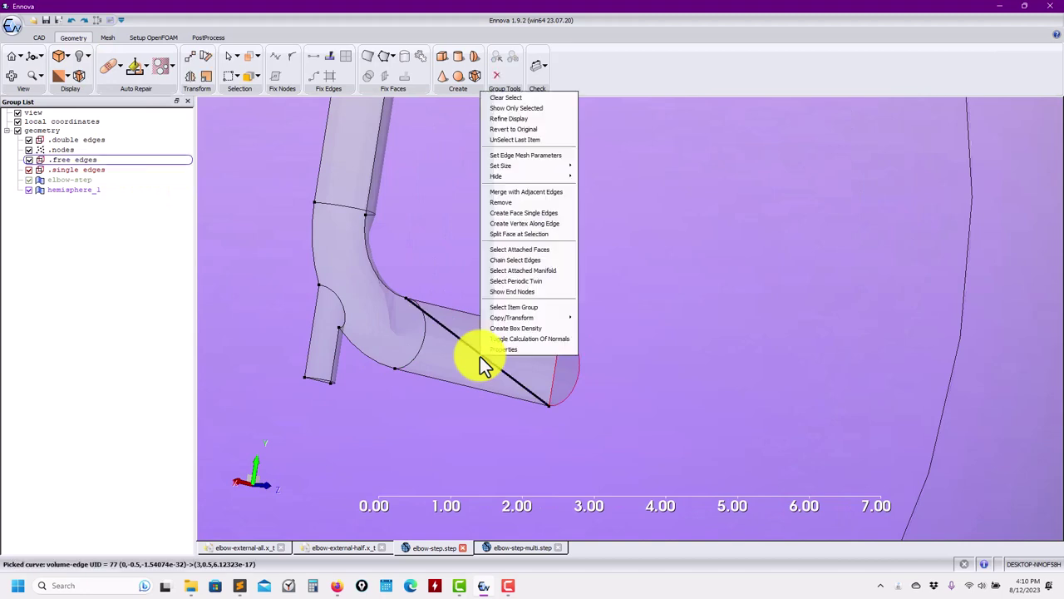
left_click(531, 204)
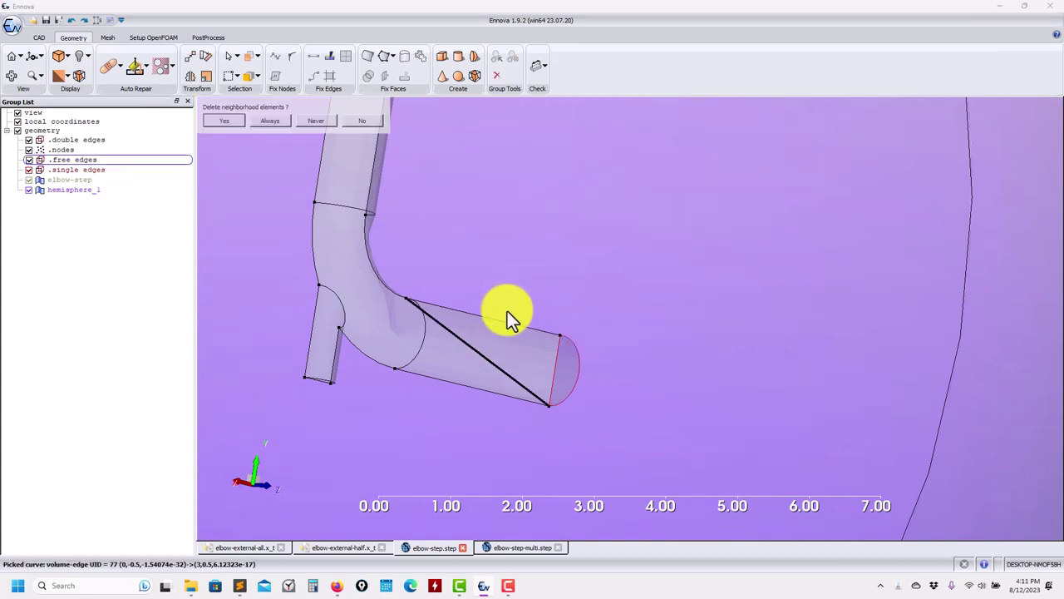
left_click(230, 125)
Step: Create a face from the single edges bounding the horizontal pipe's open end
middle_click_drag(535, 384, 613, 394)
scroll(584, 406, "up", 3)
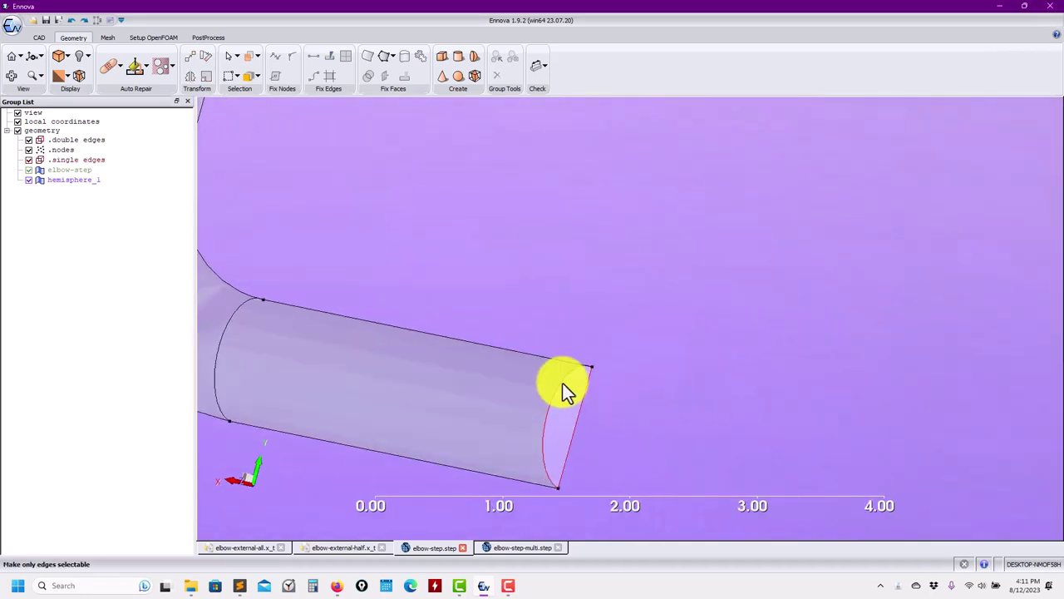
left_click(563, 387)
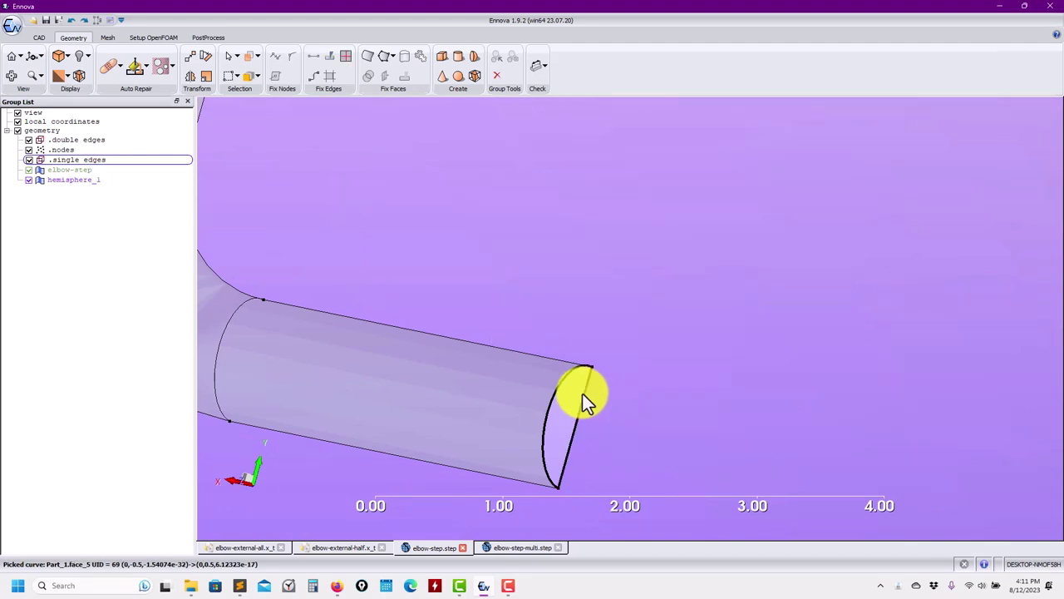
right_click(582, 393)
left_click(621, 341)
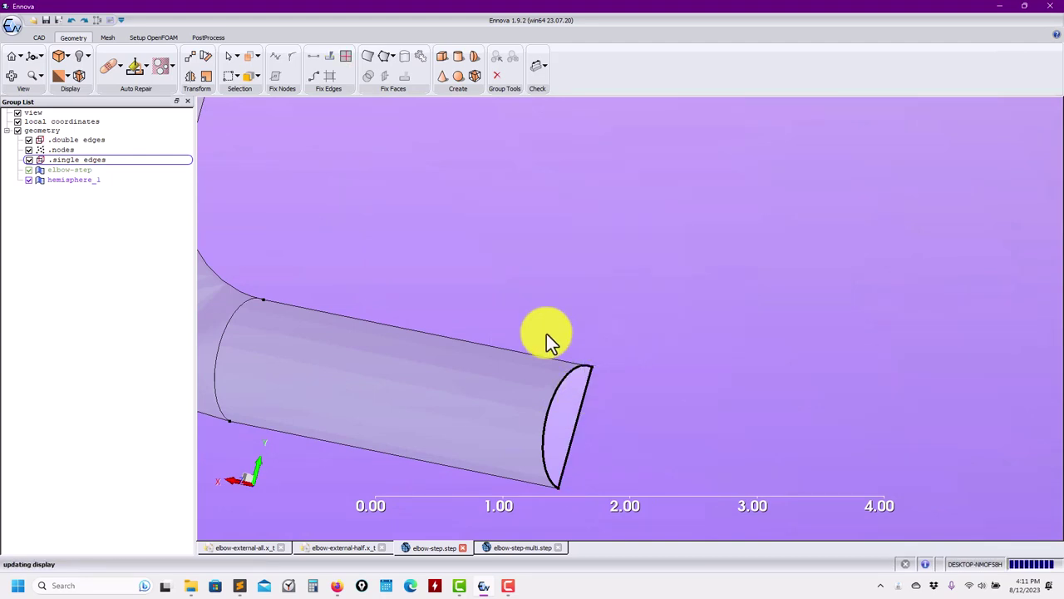
scroll(539, 386, "up", 2)
scroll(552, 401, "down", 4)
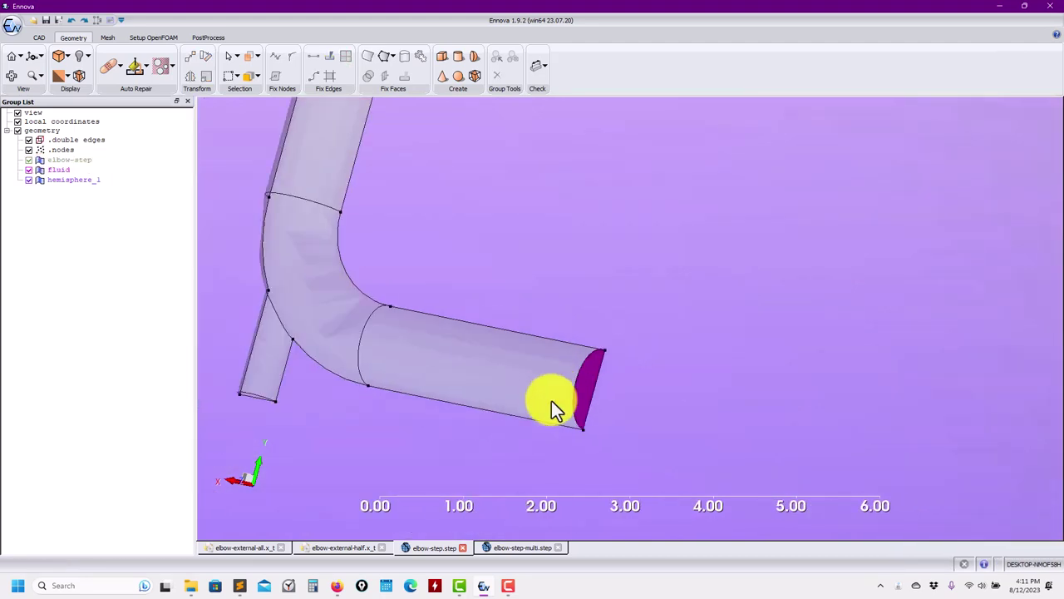
key("s")
left_click(602, 417)
key("Escape")
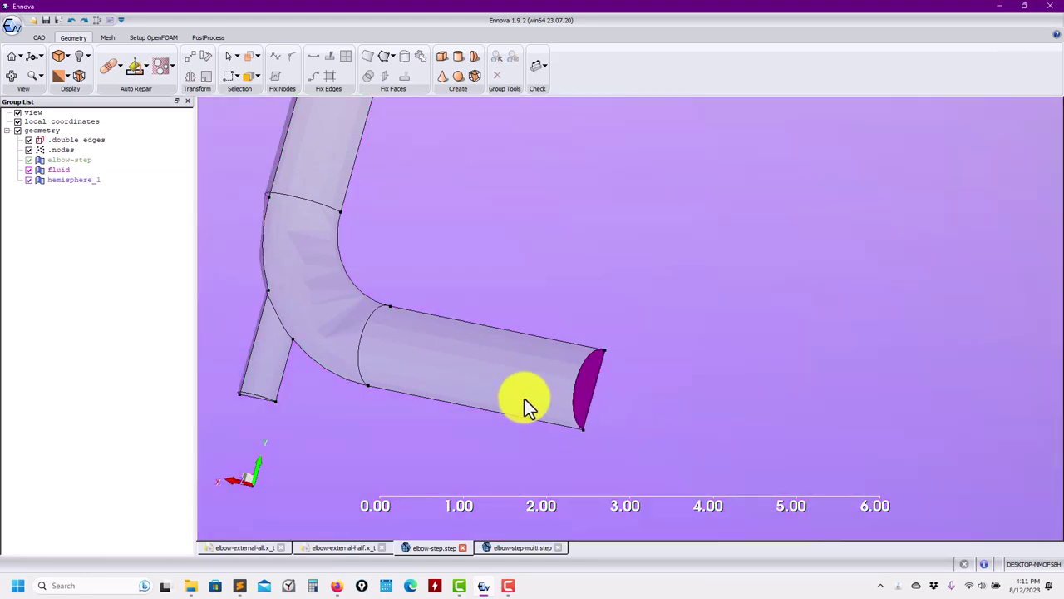
Step: Hide the hemisphere_1 group and toggle the elbow-step and fluid groups to examine which faces each contains
left_click_drag(527, 400, 391, 423)
left_click(392, 424)
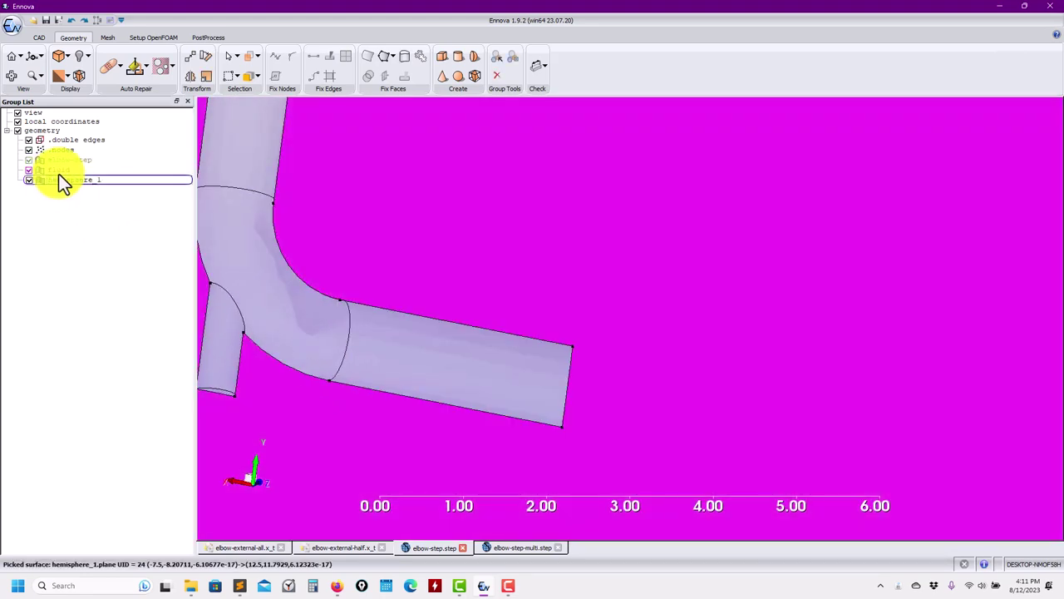
left_click(62, 169)
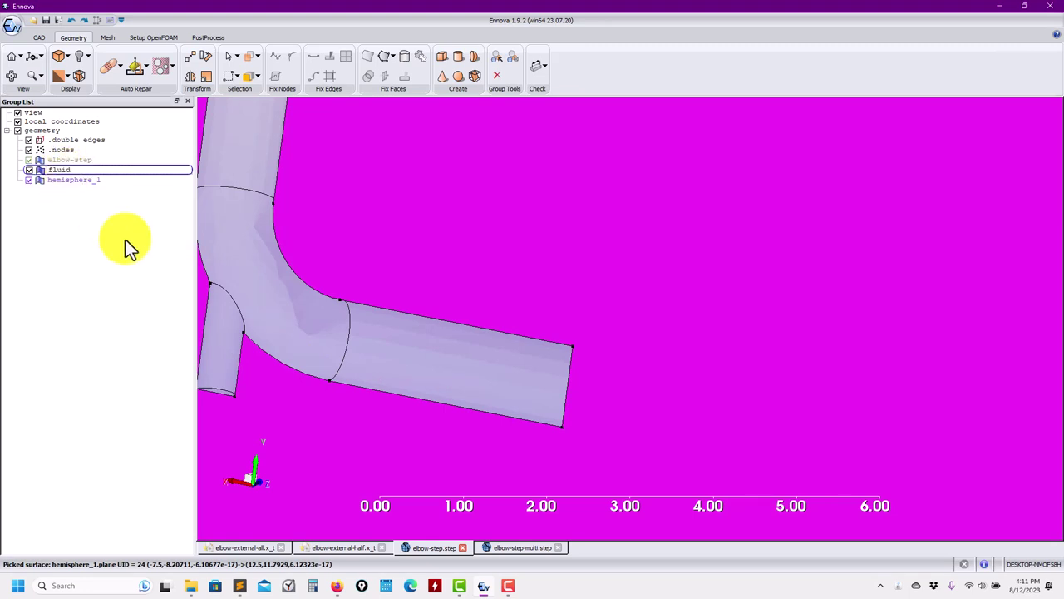
left_click(29, 180)
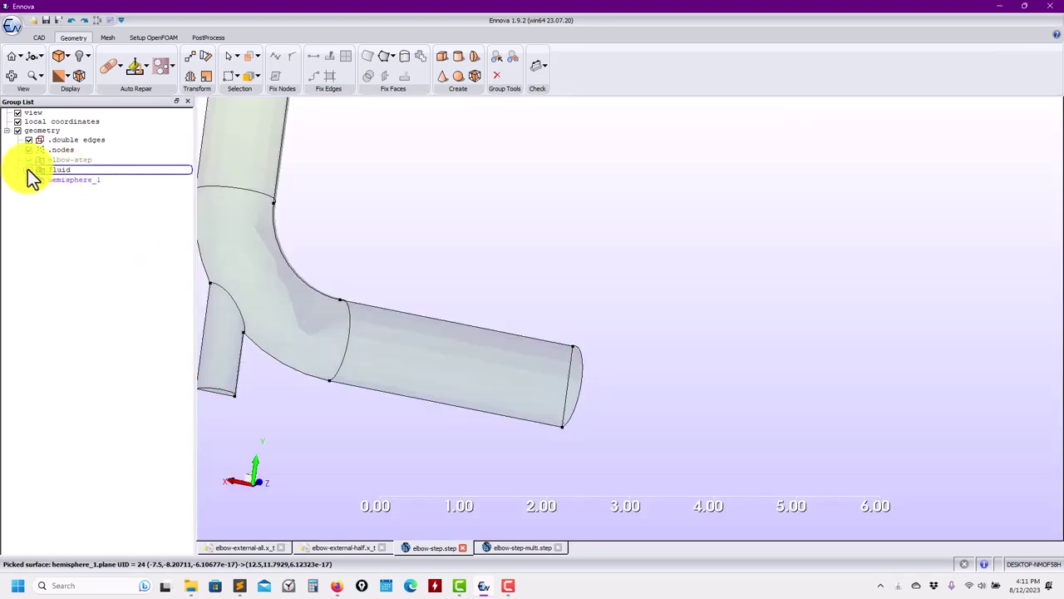
left_click(27, 158)
left_click(27, 158)
left_click(29, 169)
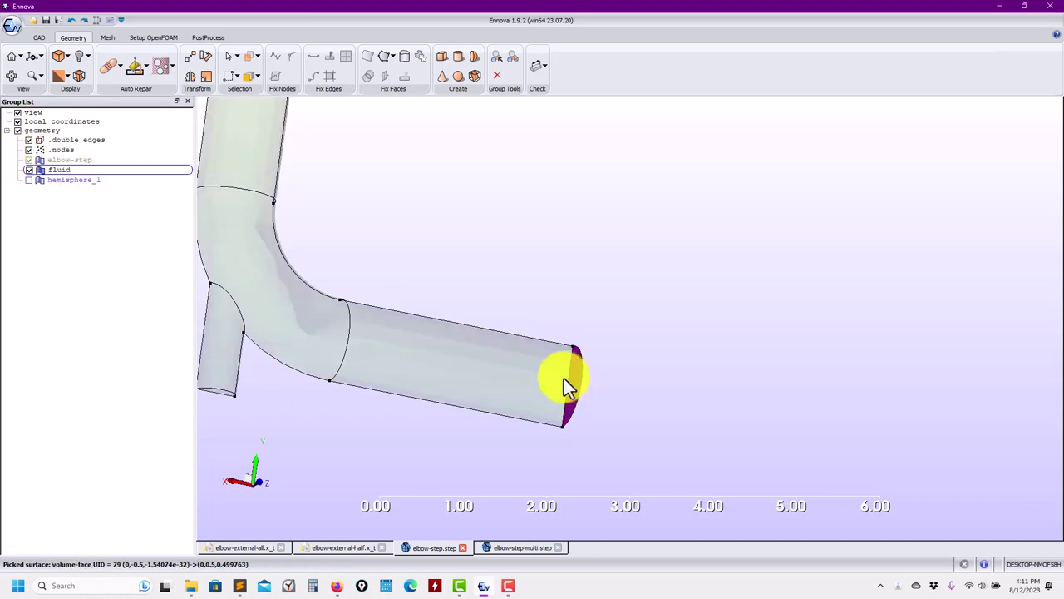
Step: Inspect and select the fluid face capping the horizontal pipe's end, with the hemisphere_1 group shown again
left_click_drag(563, 379, 524, 400)
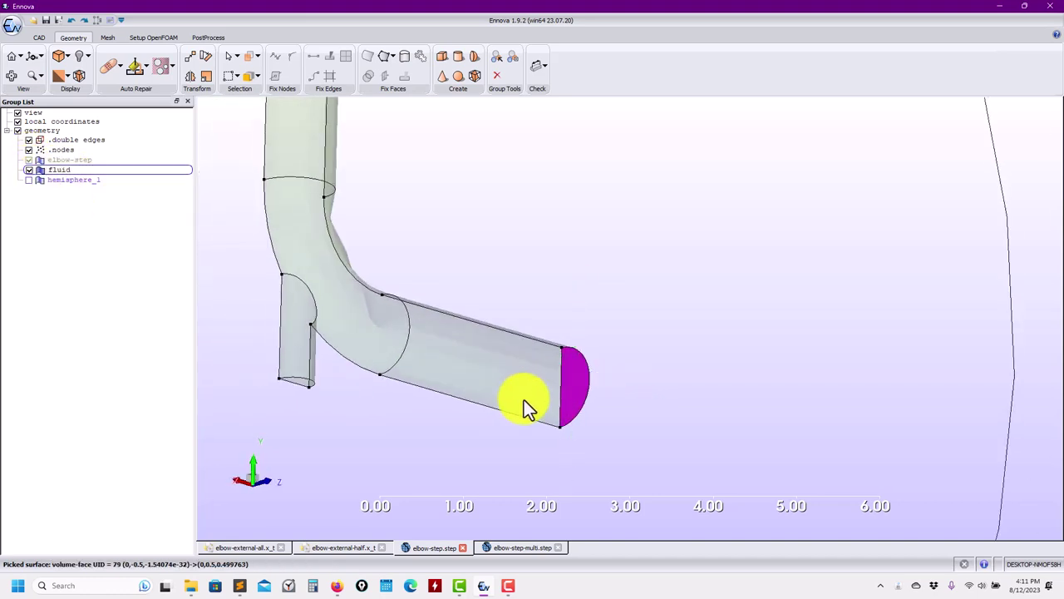
right_click(572, 384)
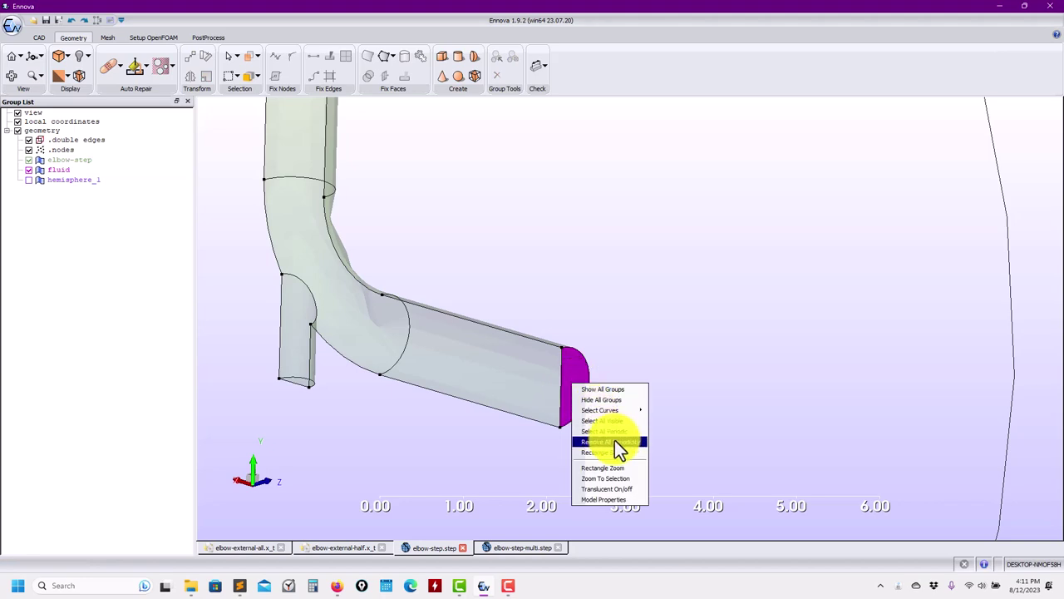
middle_click_drag(285, 264, 158, 254)
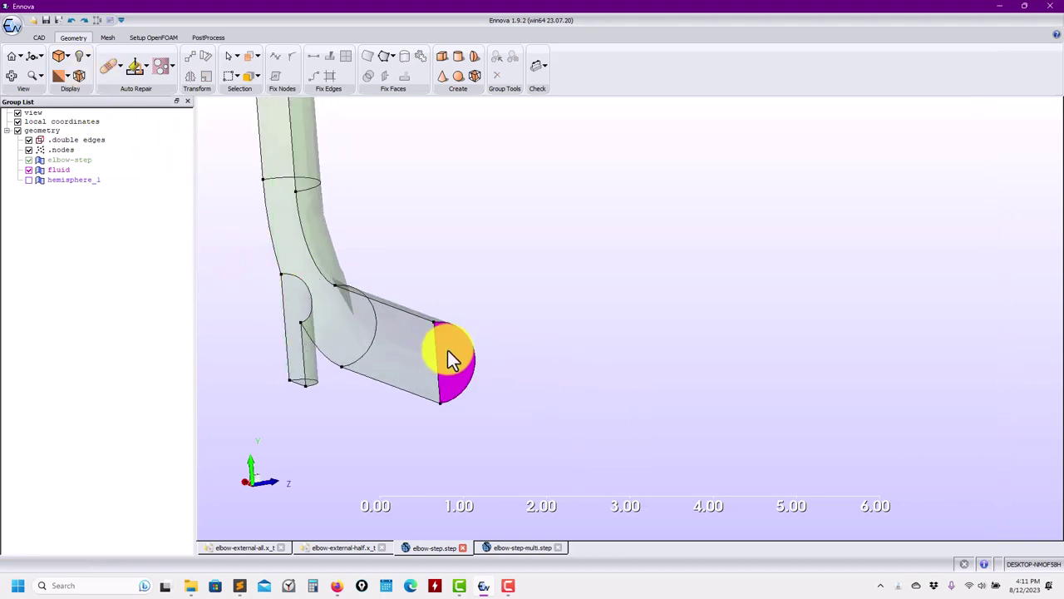
left_click(461, 359)
right_click(464, 366)
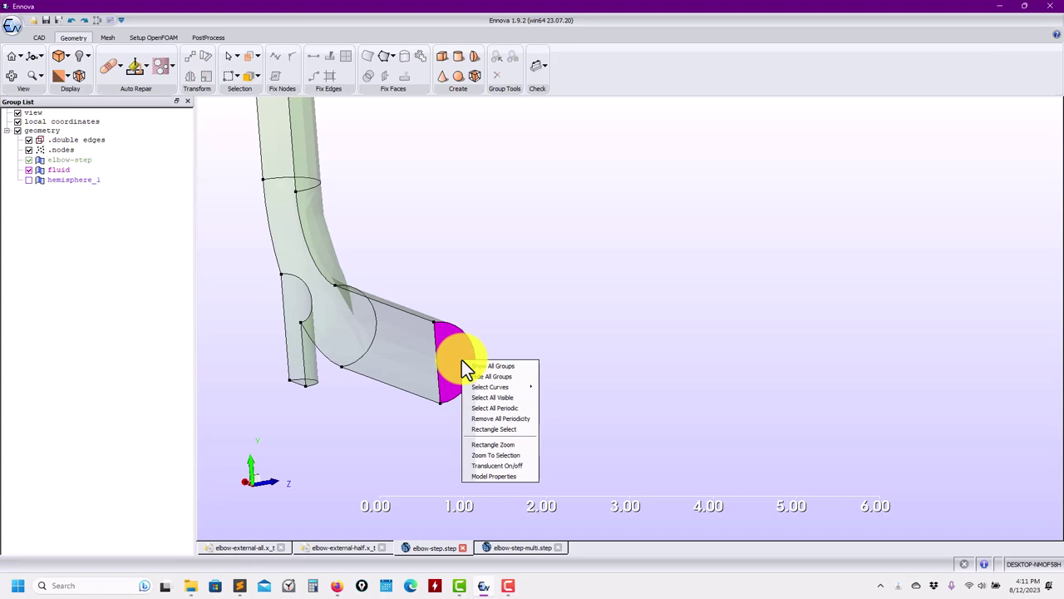
left_click(461, 363)
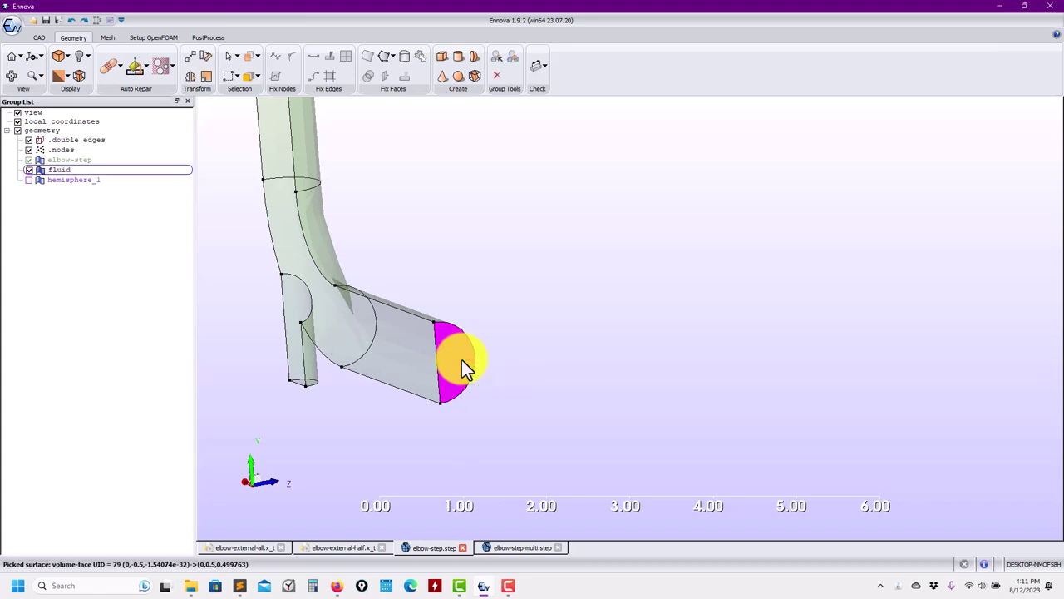
left_click(29, 180)
left_click_drag(363, 276, 439, 337)
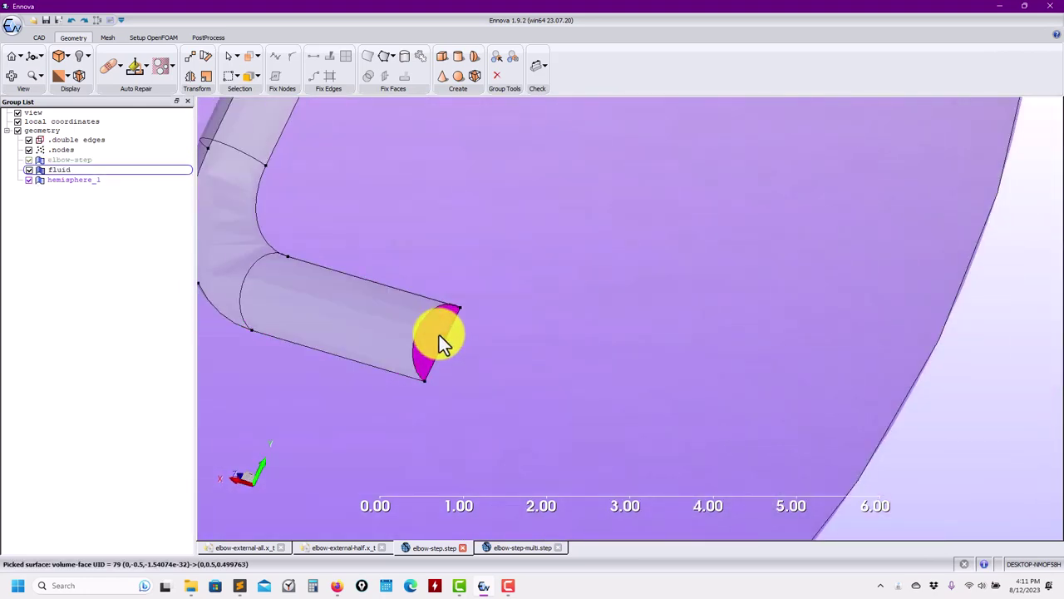
Step: Change the color of the fluid group to bright green
right_click(439, 335)
left_click(62, 172)
right_click(63, 173)
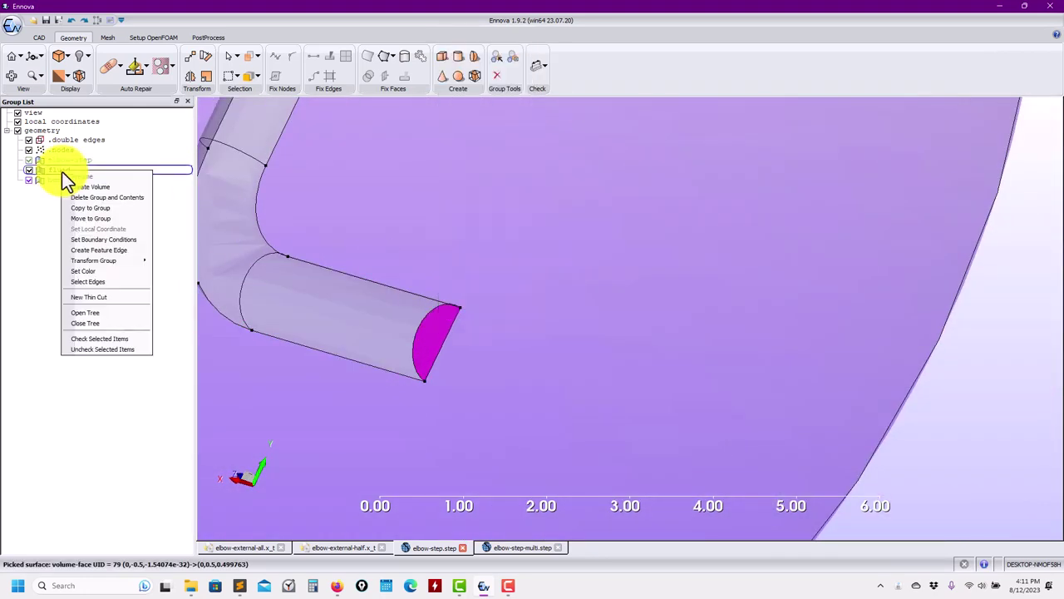
left_click(103, 272)
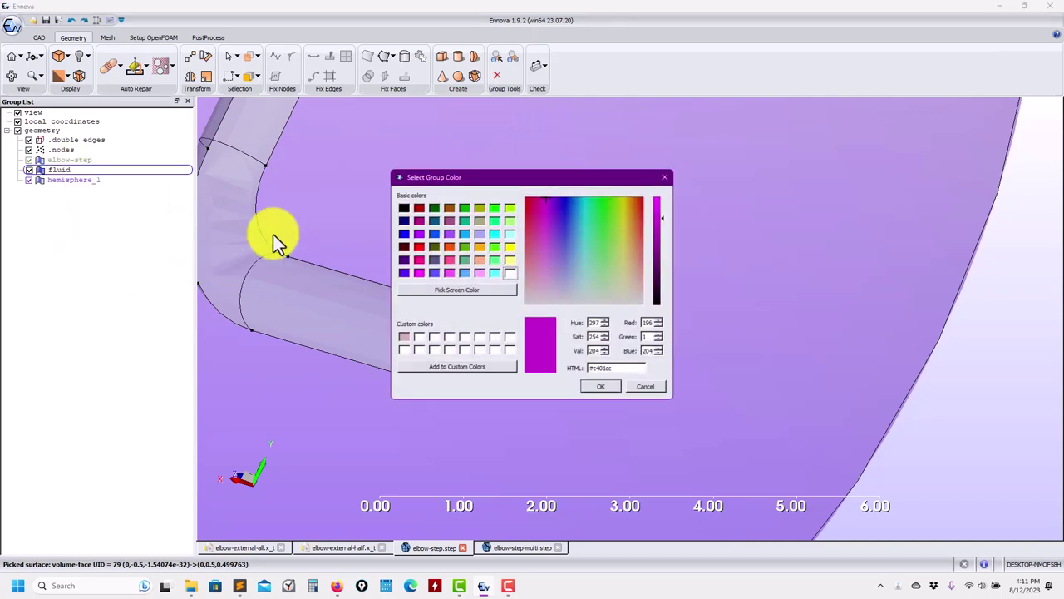
left_click(493, 244)
left_click(592, 389)
Step: Hide the elbow-step group and toggle the fluid and hemisphere_1 groups to examine the green end cap
middle_click_drag(611, 384, 287, 361)
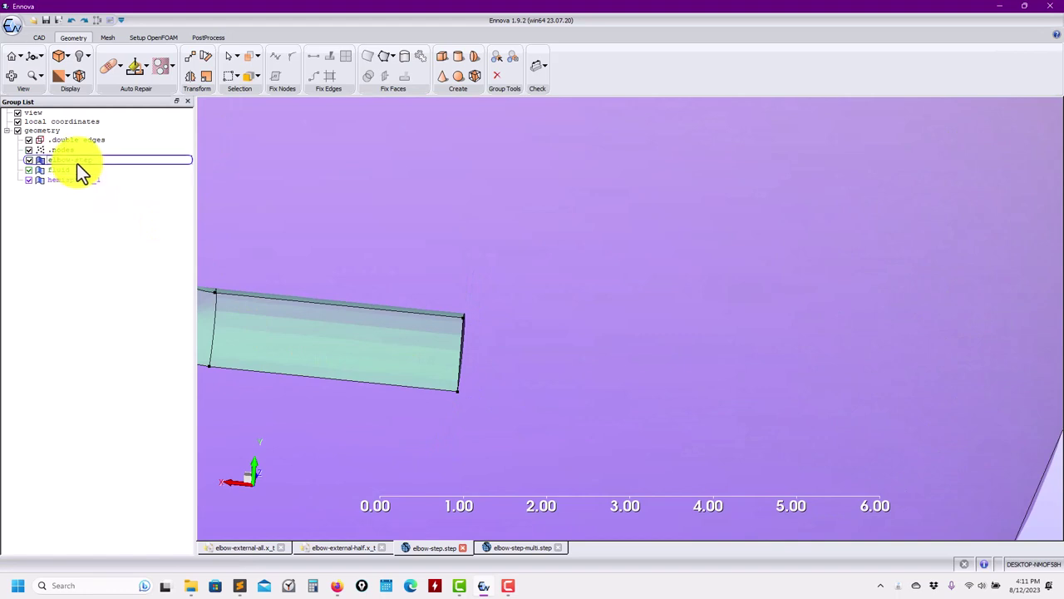
left_click(26, 161)
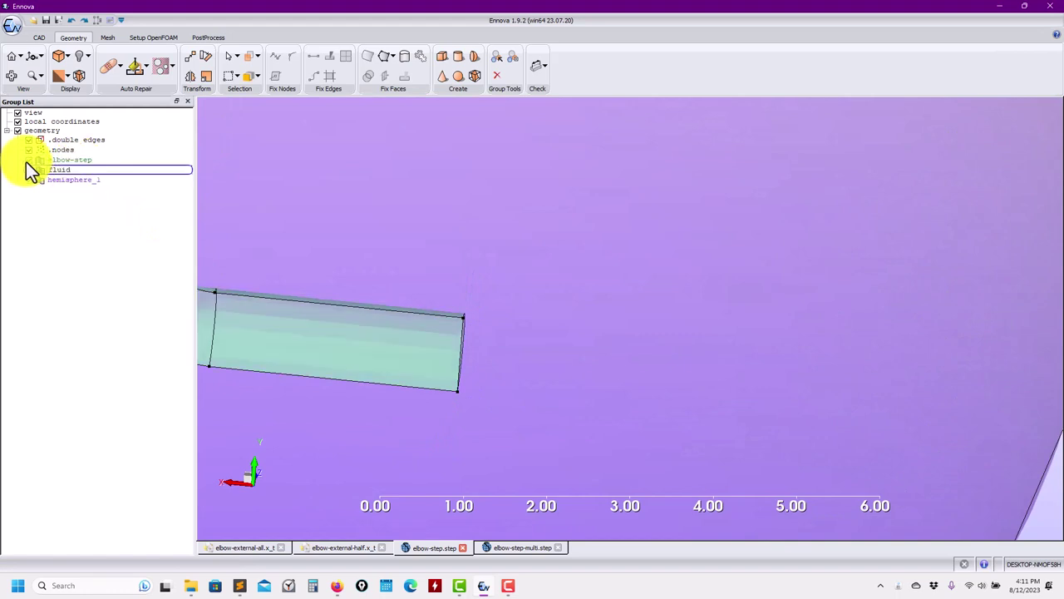
left_click(27, 168)
left_click_drag(316, 306, 467, 317)
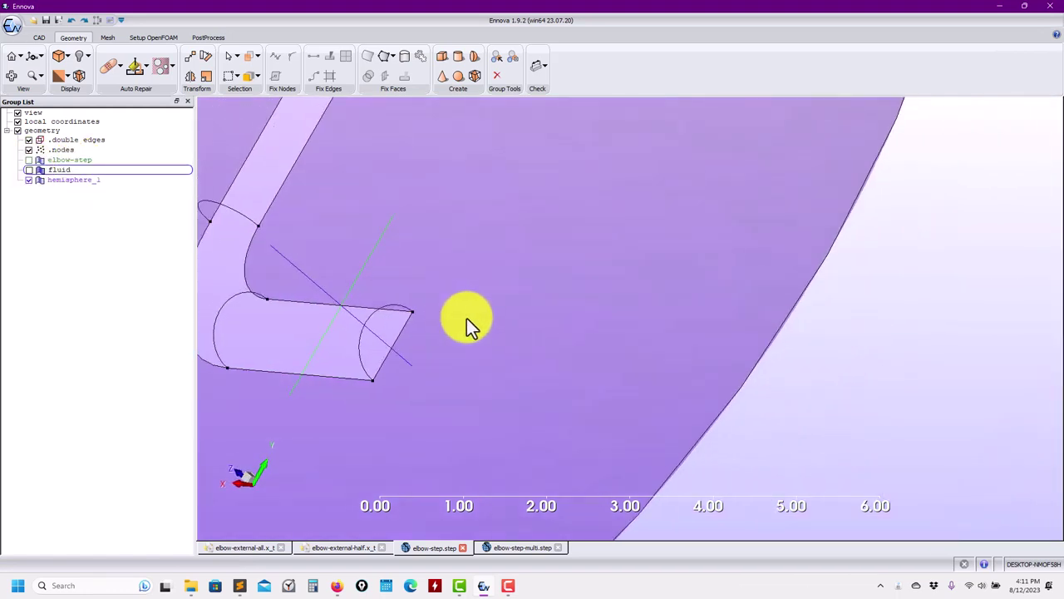
left_click(25, 179)
left_click(28, 159)
left_click(28, 159)
left_click(29, 180)
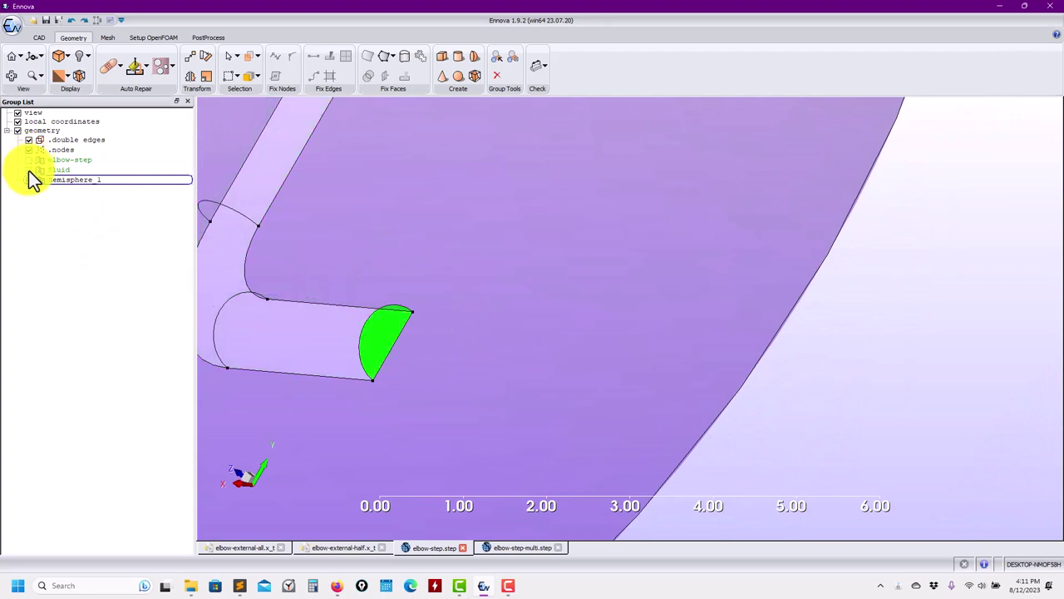
left_click(388, 336)
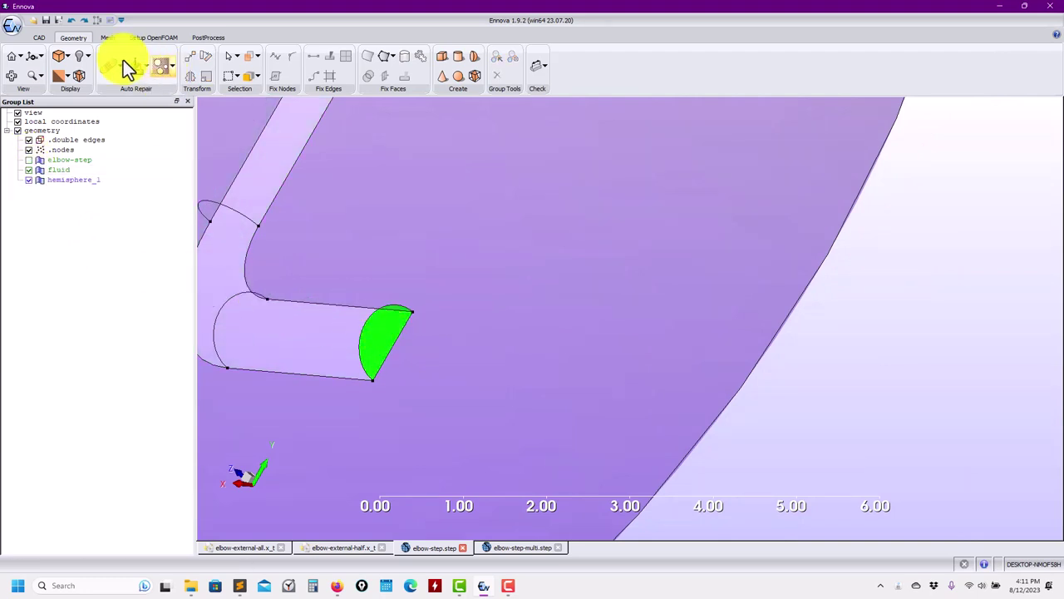
Step: Toggle the translucent display off and on, show all geometry groups, and select the fluid group
left_click(89, 56)
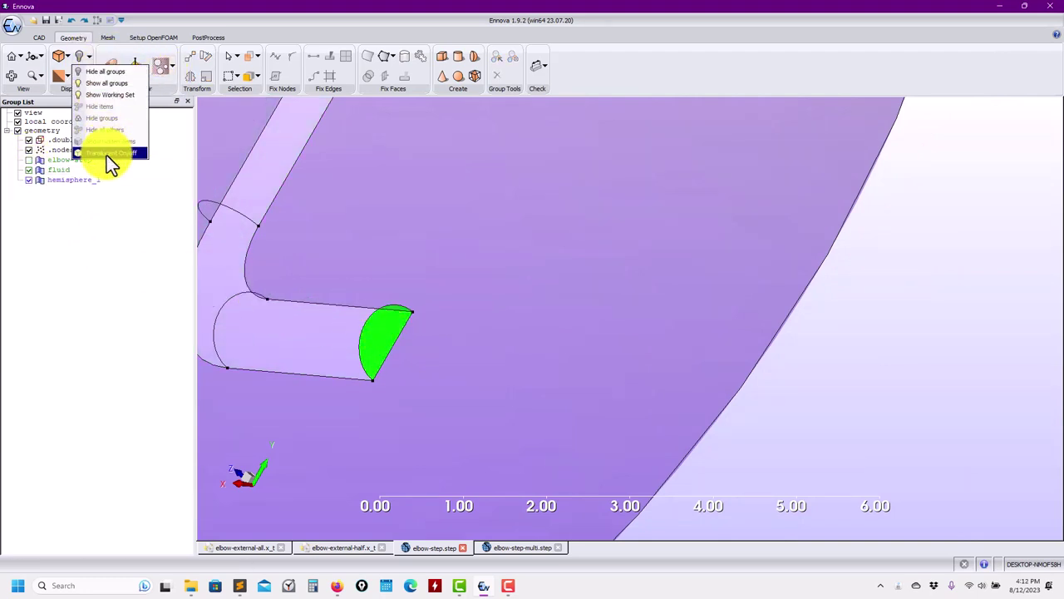
left_click(107, 155)
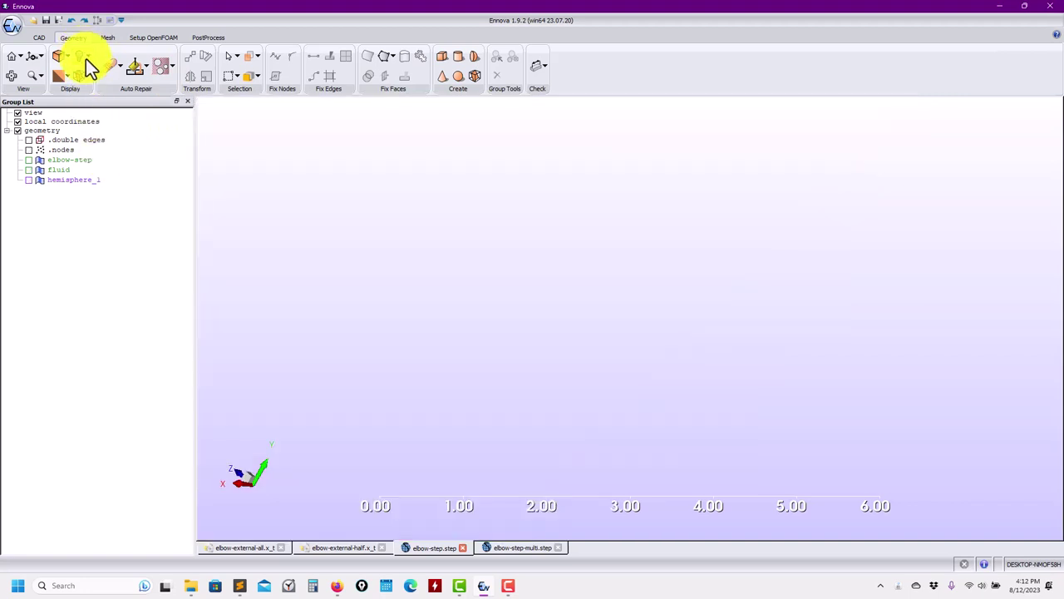
left_click(89, 67)
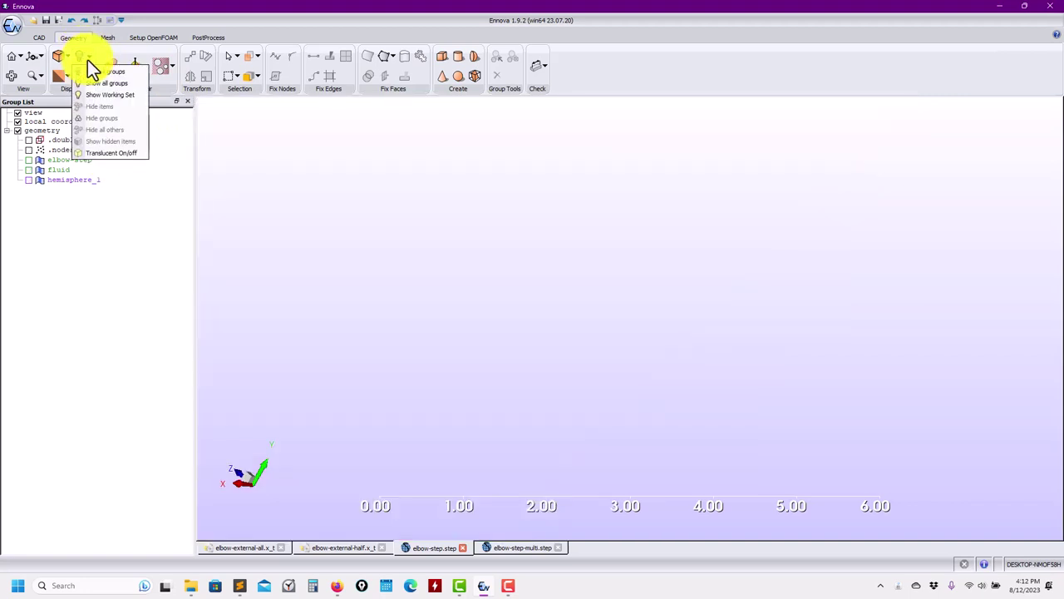
left_click(107, 153)
left_click(85, 62)
left_click(102, 82)
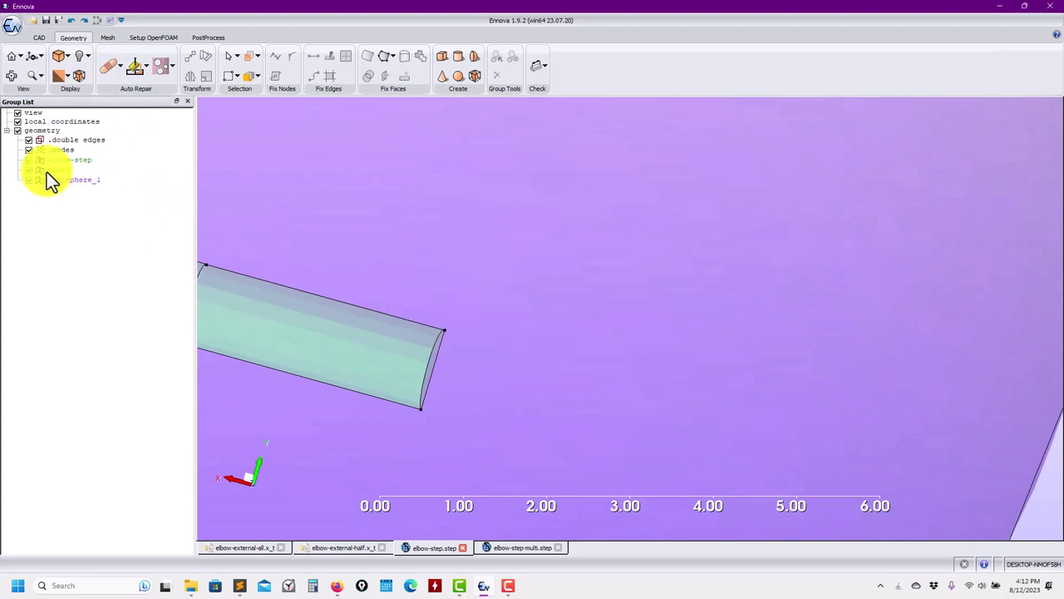
left_click(58, 173)
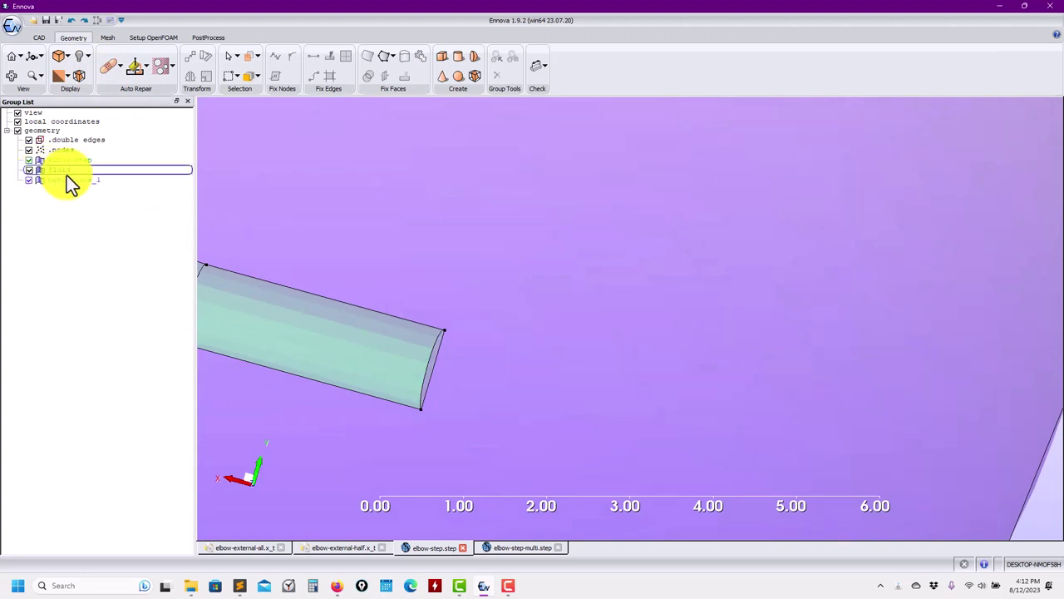
Step: Change the fluid group's display colour to orange (#ffaa00)
right_click(62, 174)
left_click(92, 274)
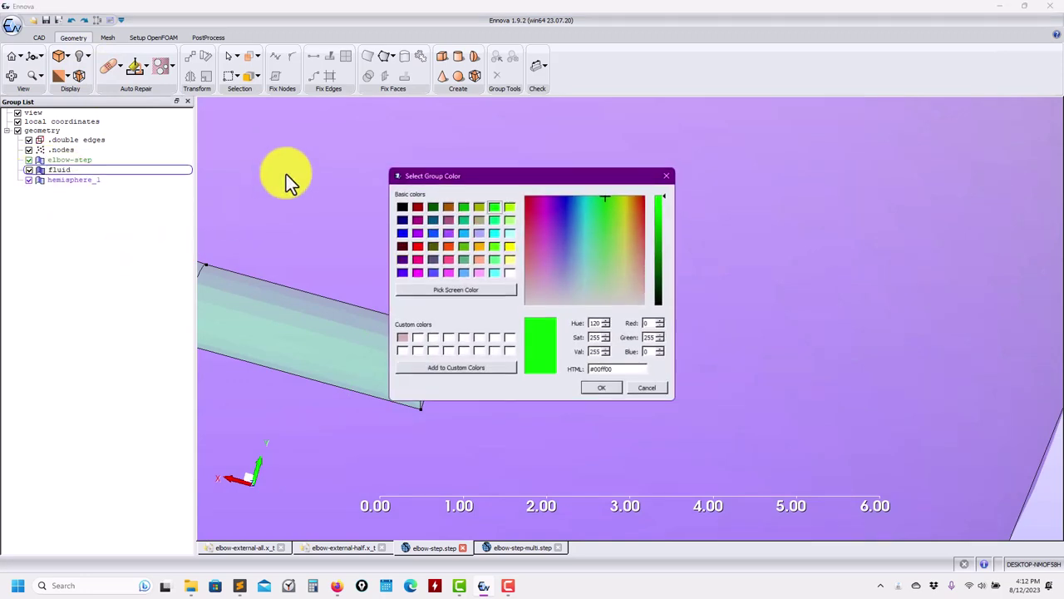
left_click(481, 247)
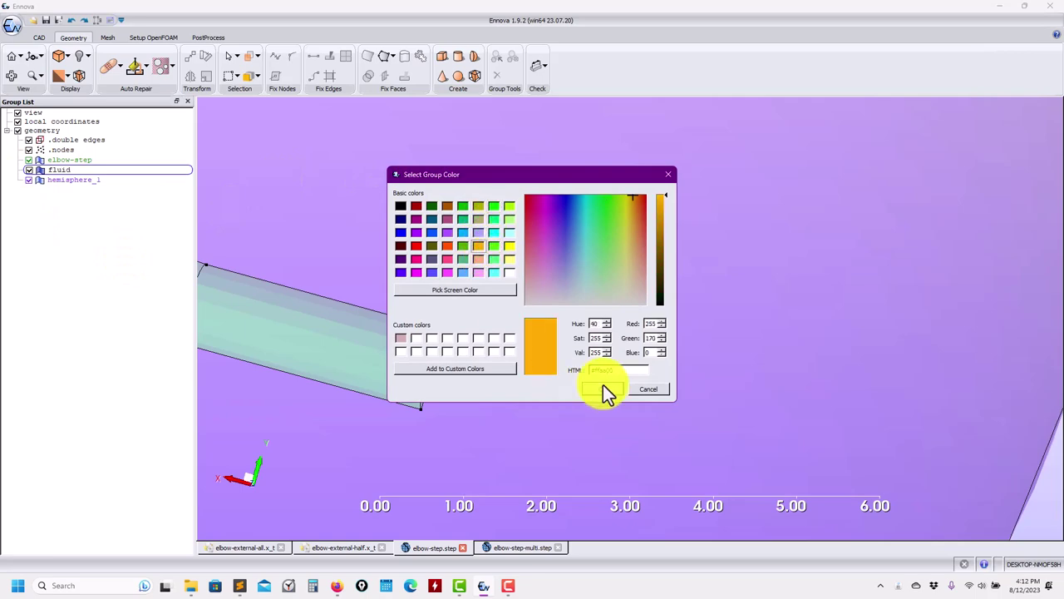
left_click(603, 389)
Step: Move the half-disc end face of the pipe's short leg from the fluid group to the elbow-step group and check the result
left_click_drag(502, 399, 446, 368)
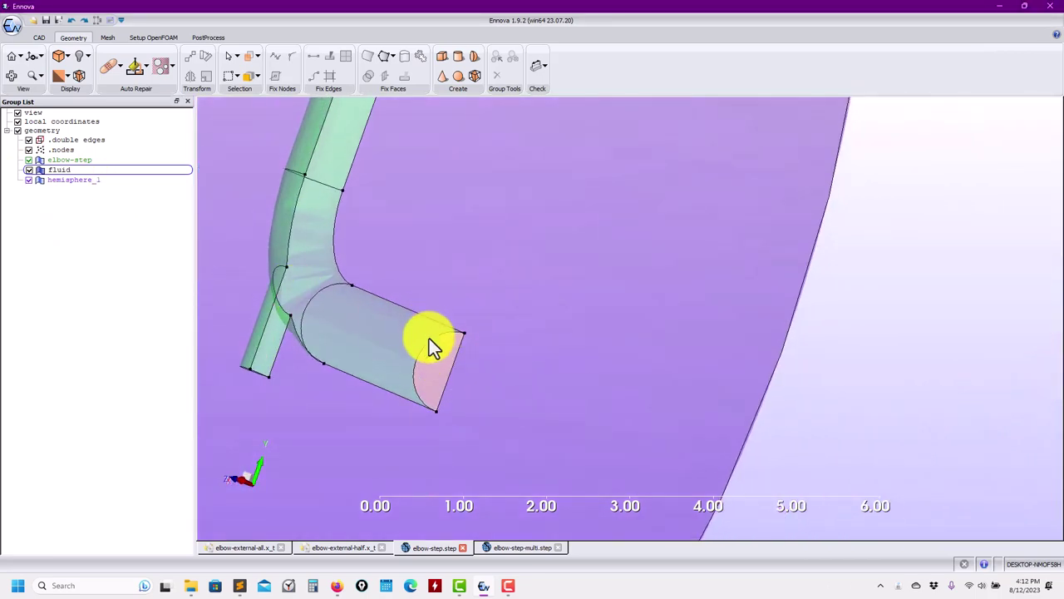
left_click(441, 362)
right_click(440, 363)
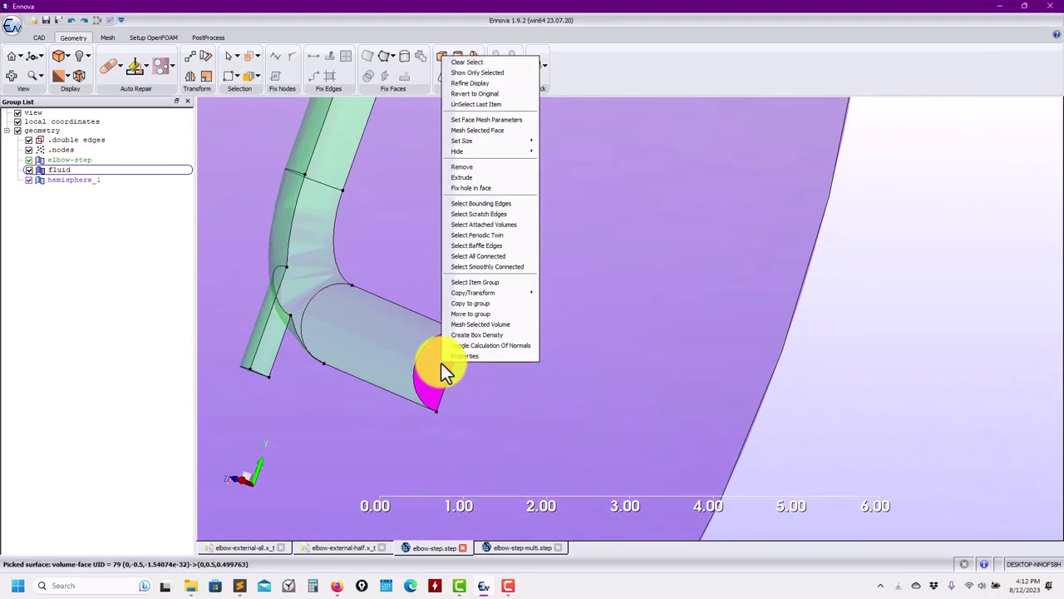
left_click(488, 314)
left_click(241, 123)
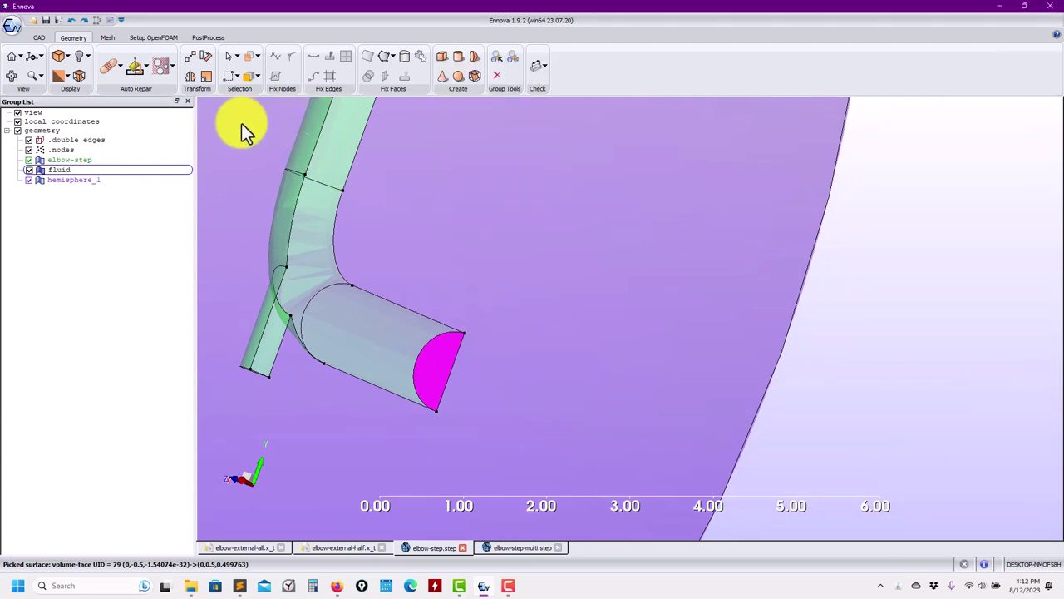
left_click(28, 159)
left_click(29, 159)
left_click_drag(218, 256, 380, 313)
scroll(316, 308, "up", 3)
scroll(324, 309, "down", 9)
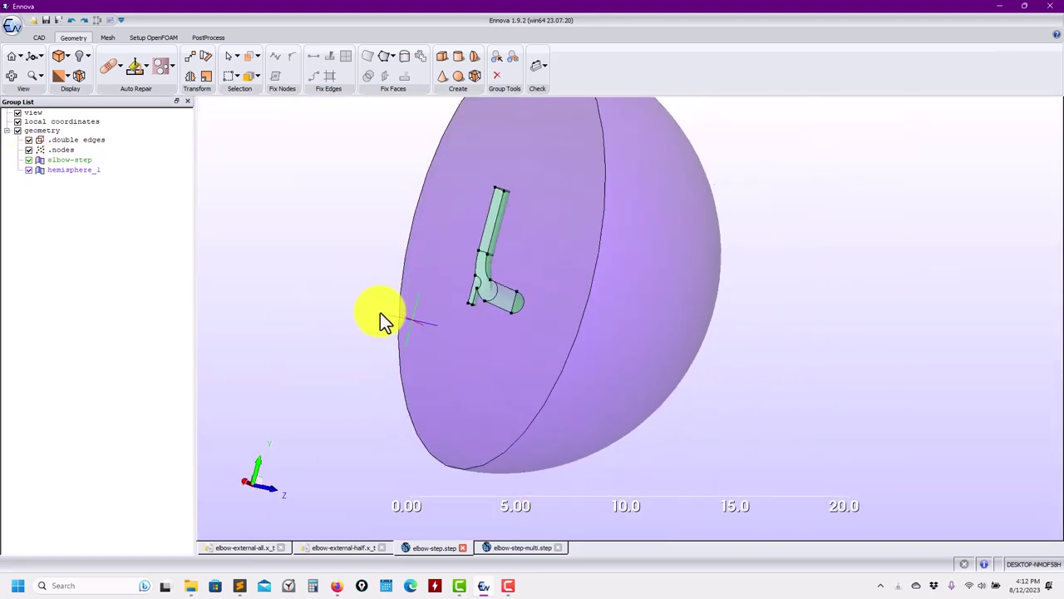
Step: Open the local mesh parameters table and give the elbow-step group a maximum size of 0.05 and a refinement number of 36
left_click(113, 40)
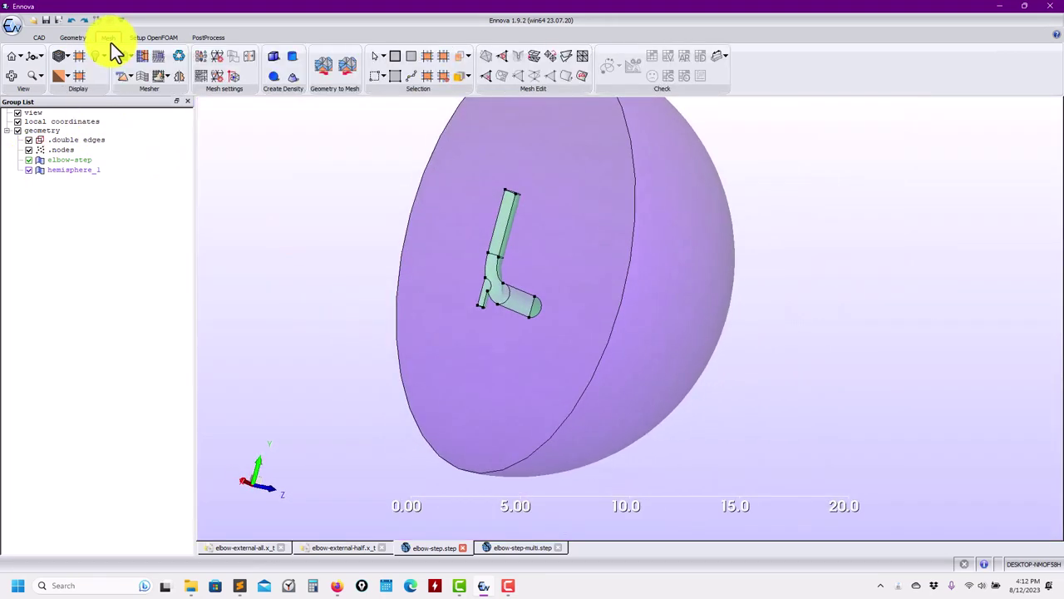
left_click(201, 56)
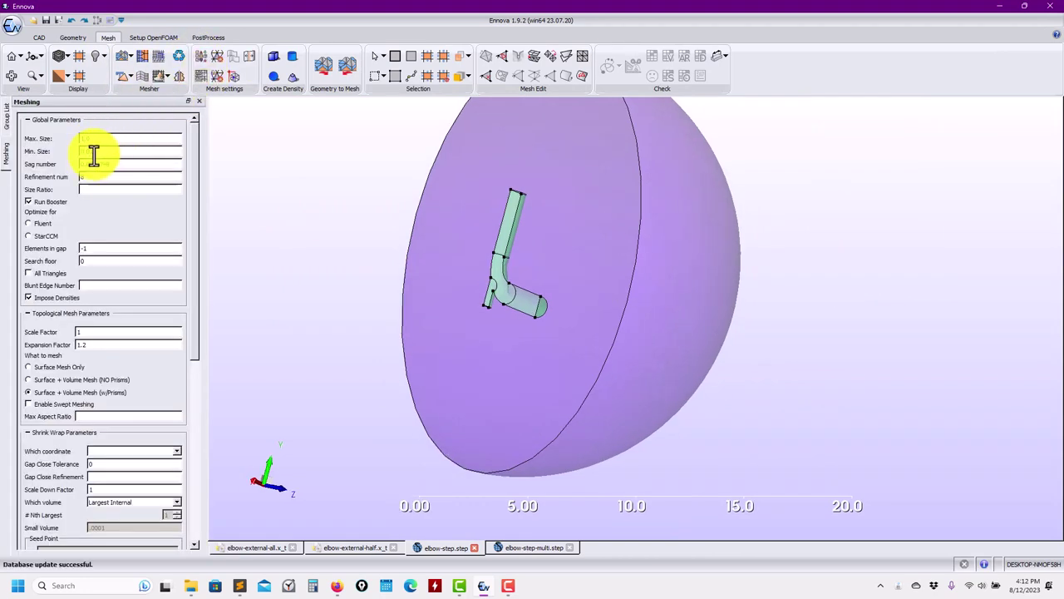
left_click(204, 78)
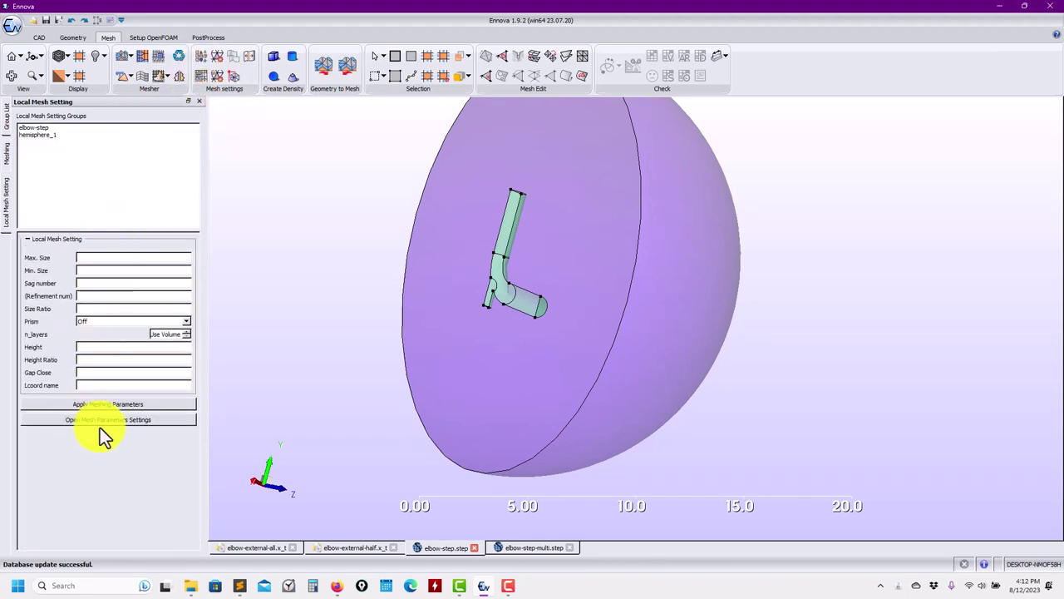
left_click(102, 420)
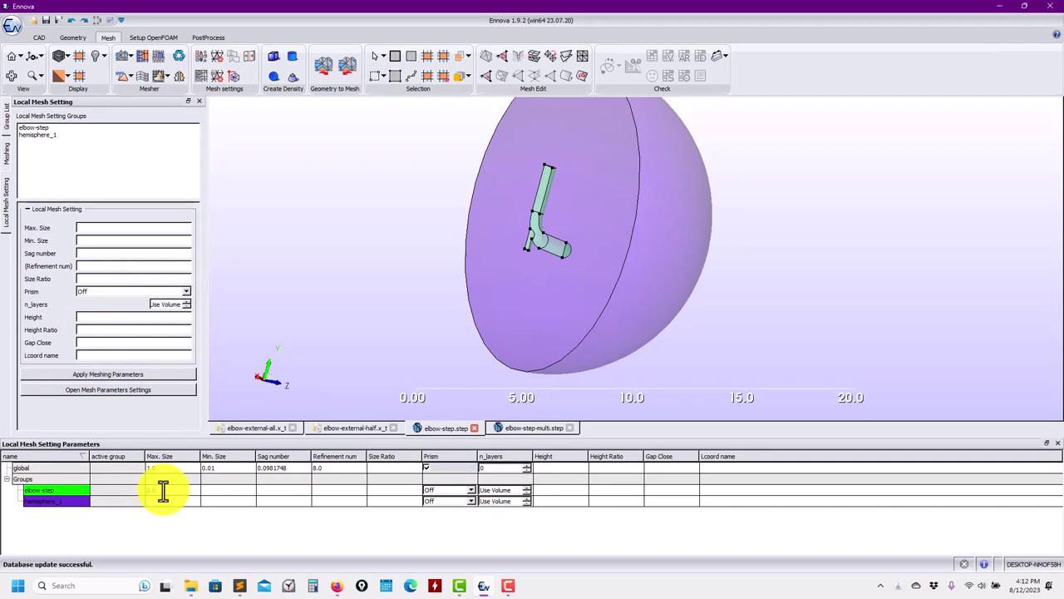
double_click(163, 490)
left_click(328, 492)
double_click(328, 492)
Step: Set the elbow-step group's prism option to Use Volume, with 5 layers and a height of 0.005
left_click(469, 491)
left_click(459, 498)
double_click(525, 488)
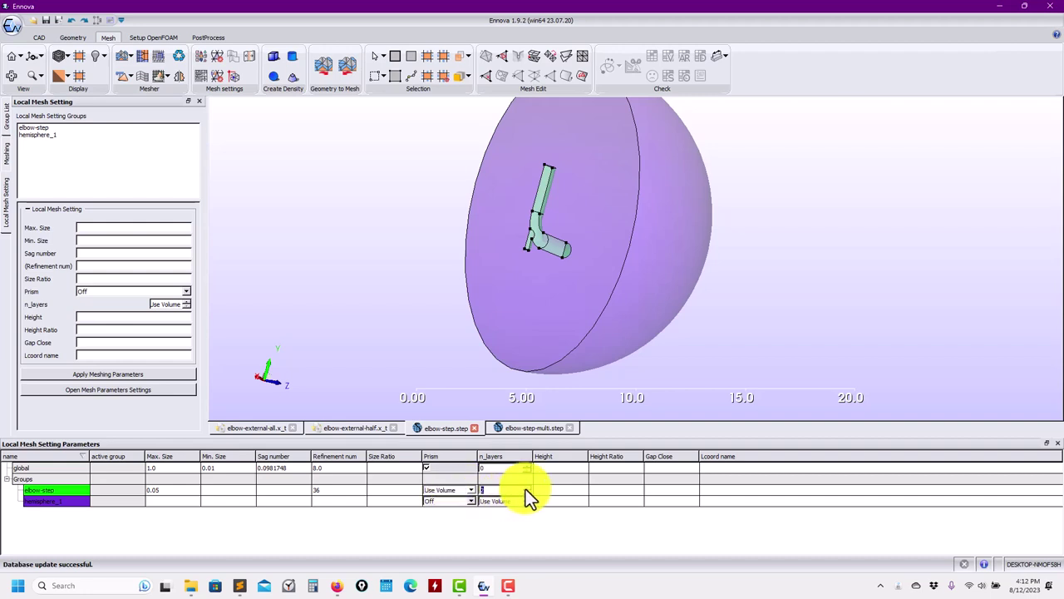
type("5")
left_click(554, 492)
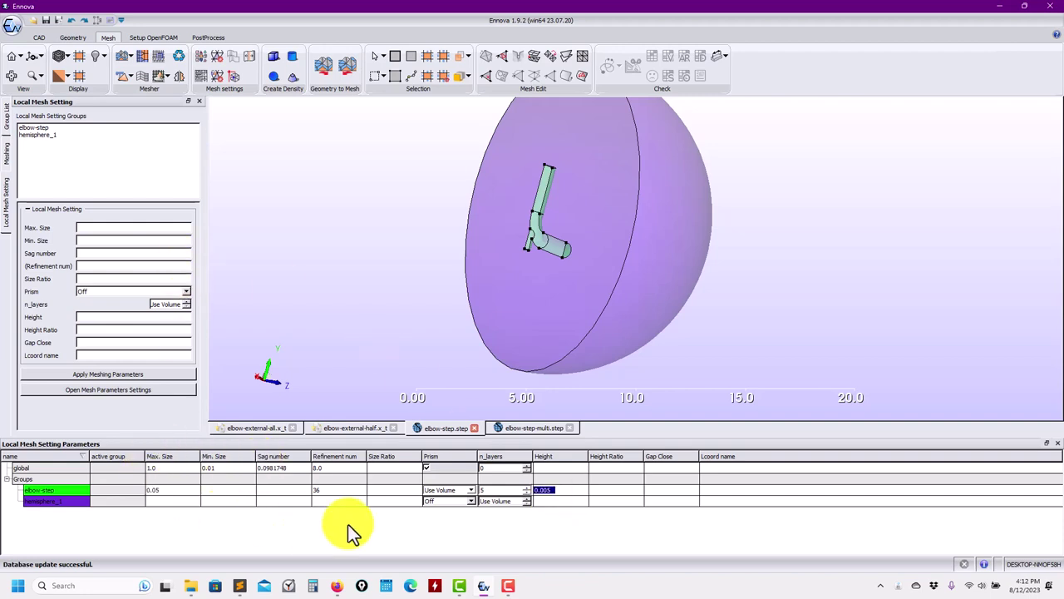
Step: Run the topology based mesher with Surface + Volume Mesh (w/Prisms), continuing although no volumes are defined
left_click(6, 154)
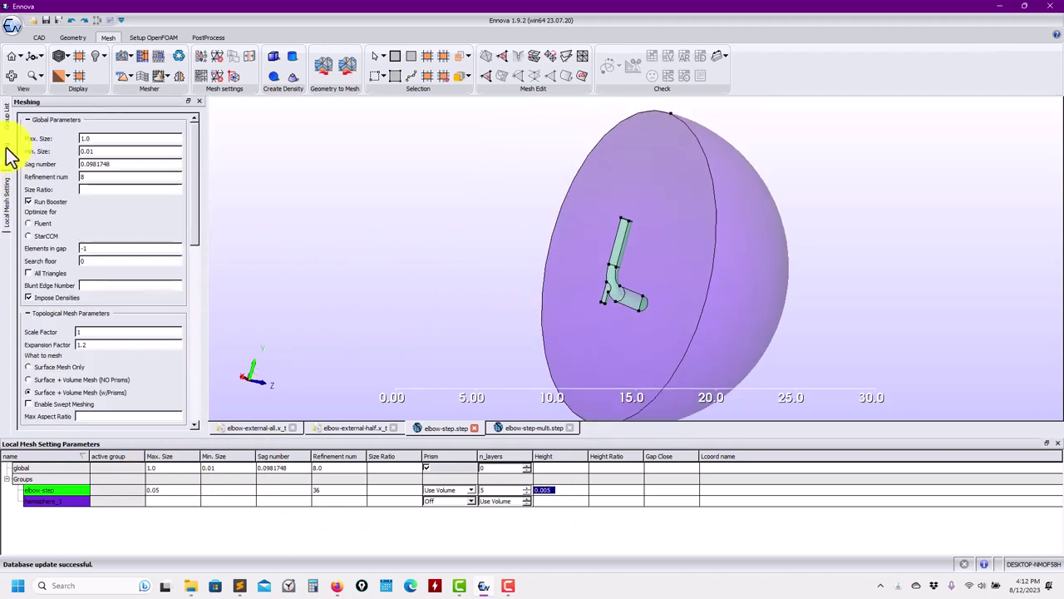
left_click(132, 54)
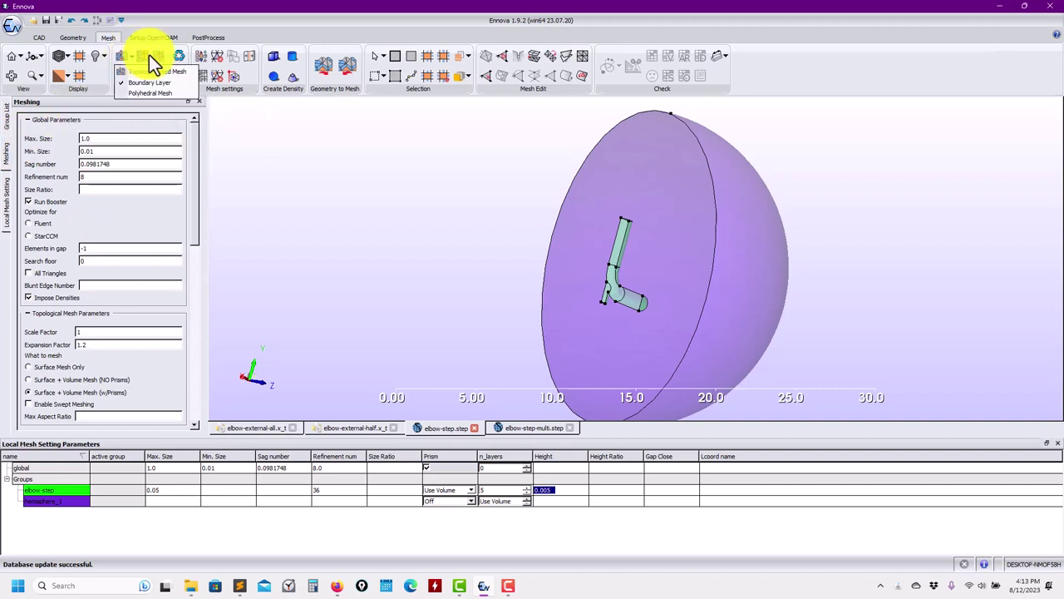
left_click(276, 18)
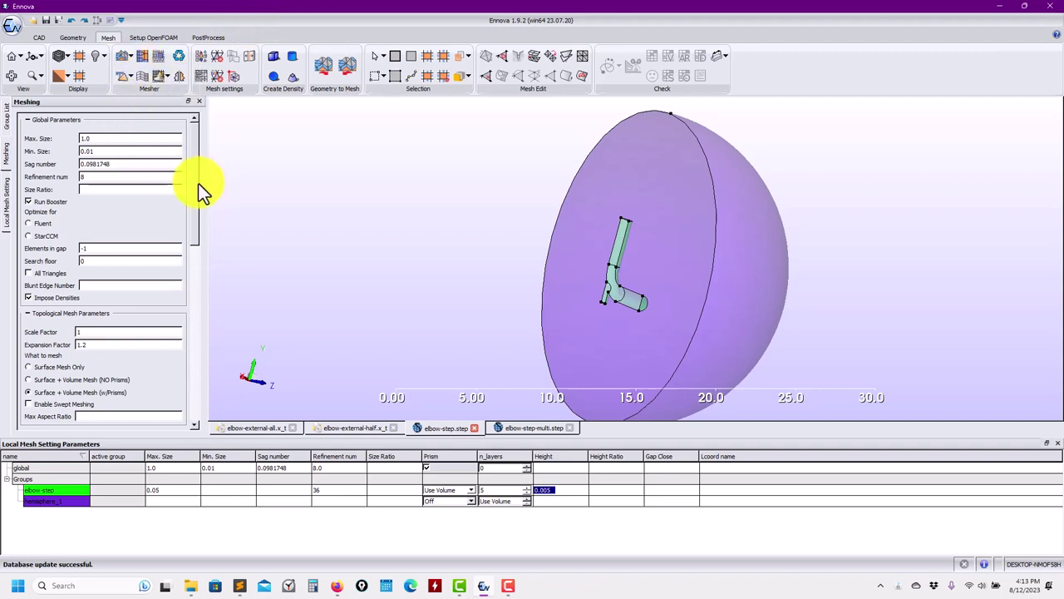
left_click(46, 367)
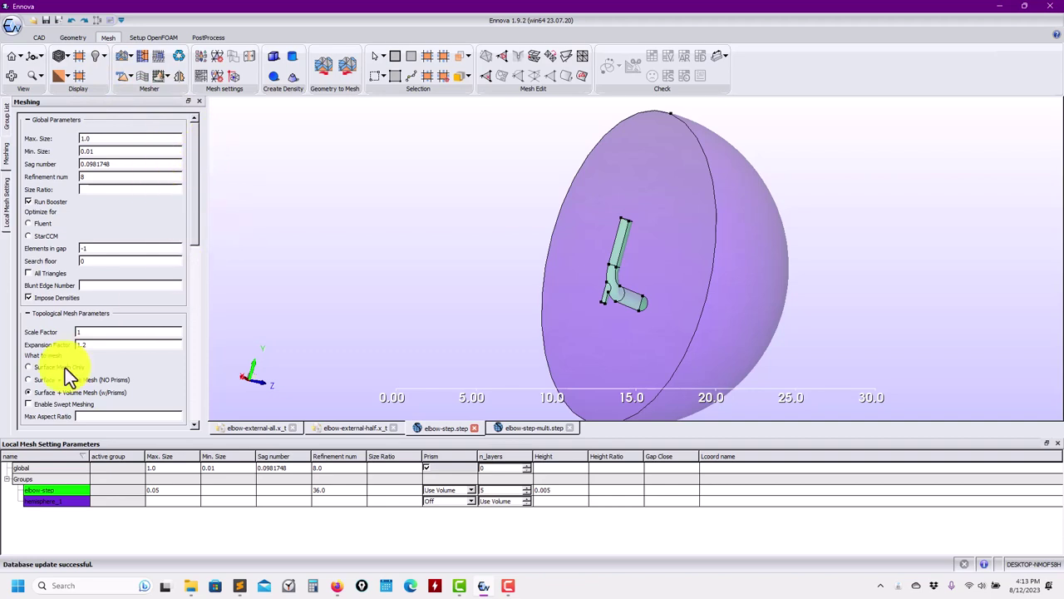
left_click(117, 56)
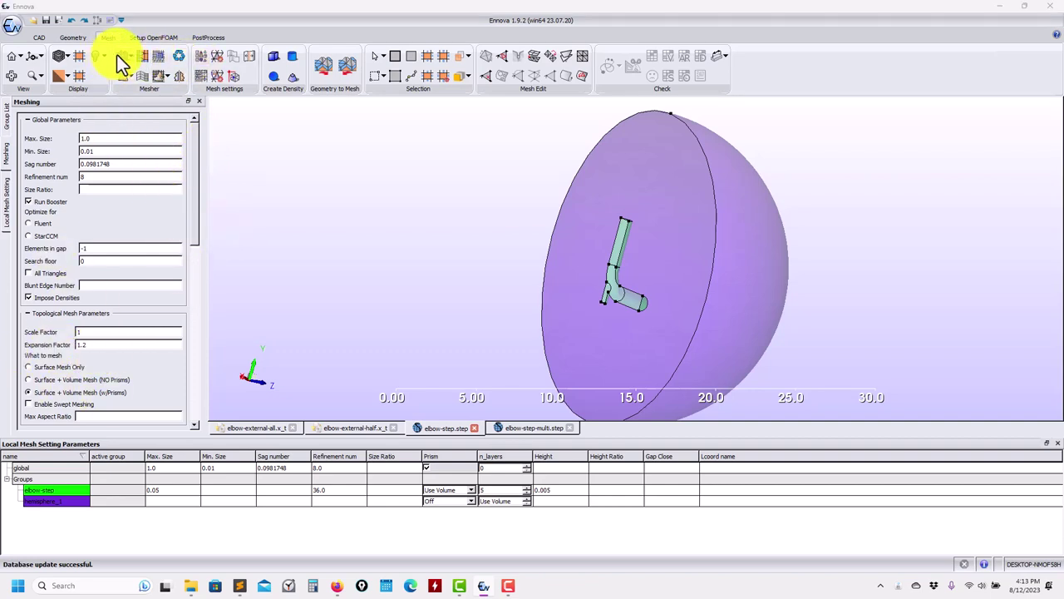
left_click(506, 309)
left_click(549, 309)
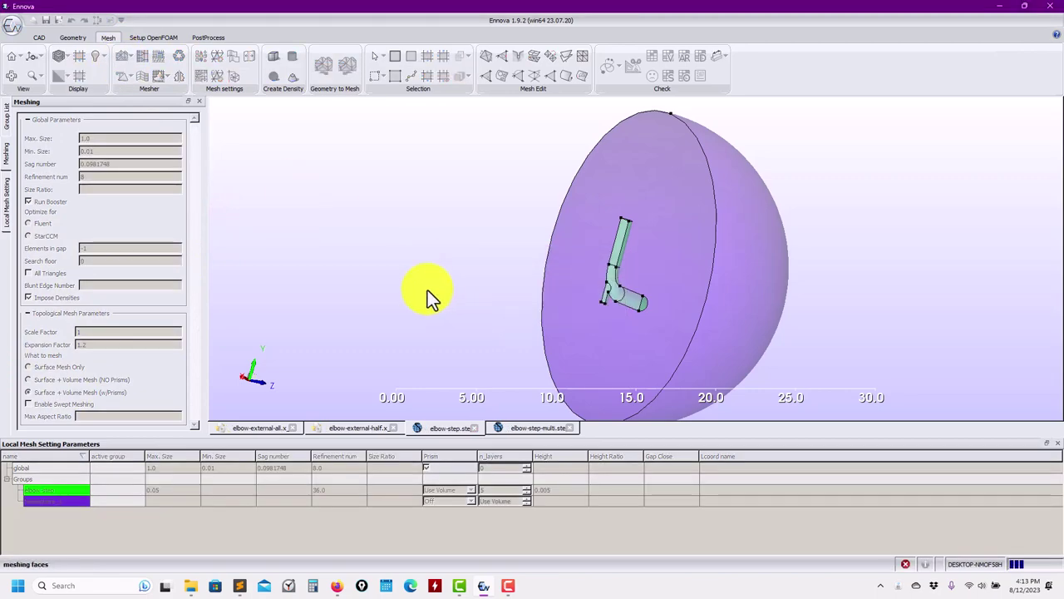
Step: Examine the generated mesh on the elbow pipe and the surrounding hemisphere, close up and from several angles
left_click_drag(427, 291, 712, 337)
scroll(740, 340, "up", 4)
middle_click_drag(702, 210, 652, 166)
scroll(697, 265, "up", 6)
middle_click_drag(824, 384, 667, 304)
scroll(660, 259, "up", 4)
scroll(660, 258, "up", 4)
middle_click_drag(660, 259, 683, 256)
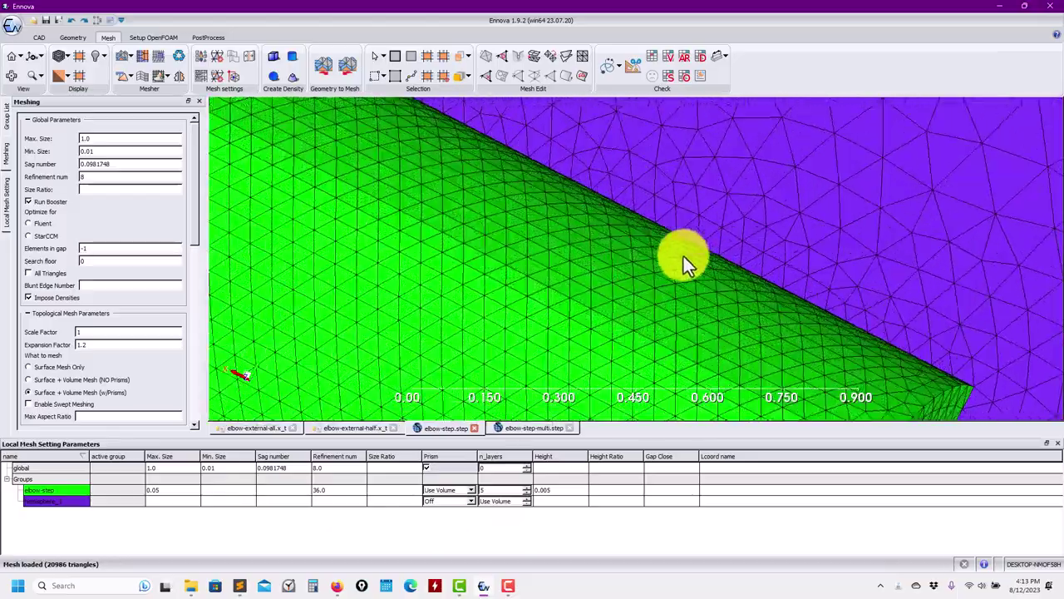
left_click_drag(684, 256, 536, 233)
scroll(538, 236, "down", 3)
scroll(538, 235, "down", 3)
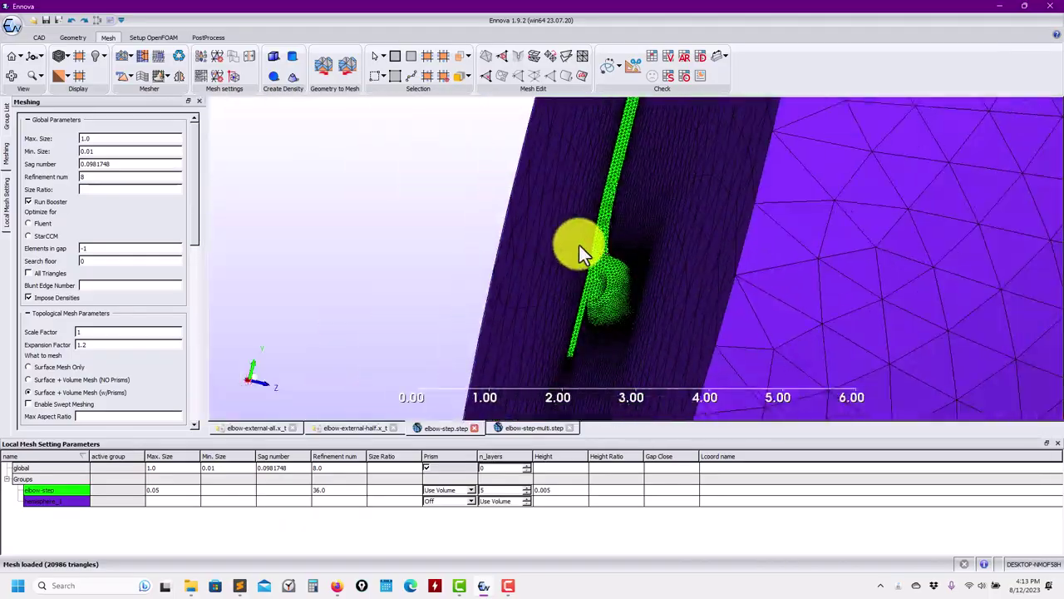
Step: Extract an X-plane cut through the mesh at X 2.5, in Faces mode, to check its interior
left_click(635, 64)
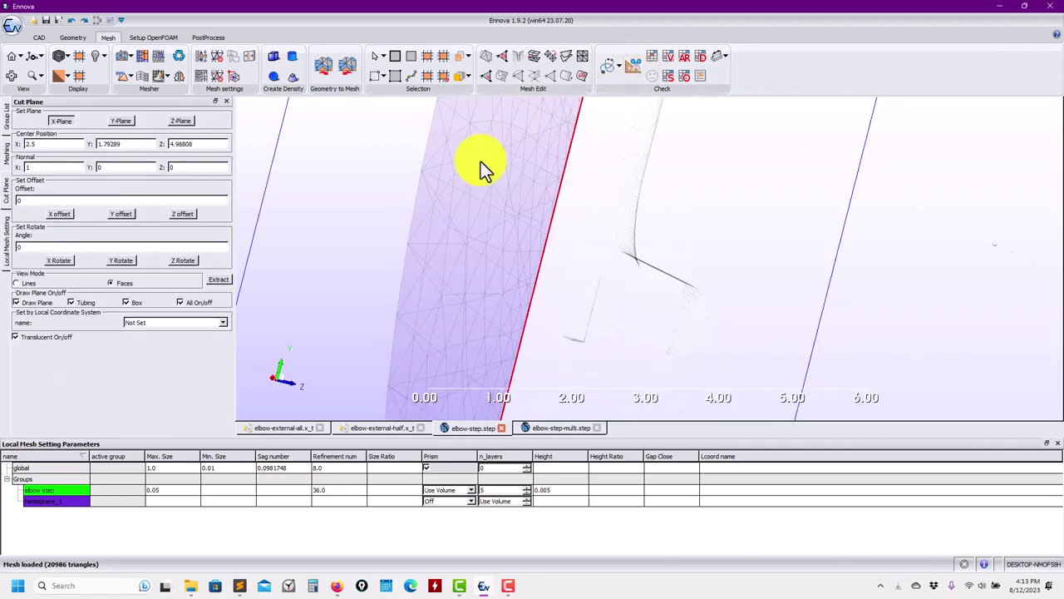
left_click(223, 285)
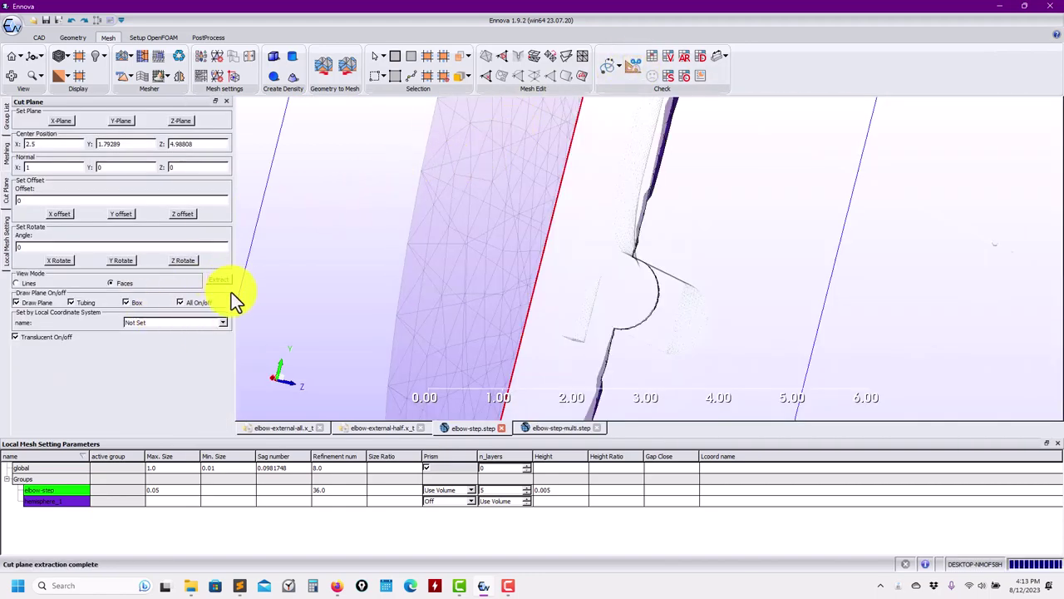
scroll(304, 324, "down", 3)
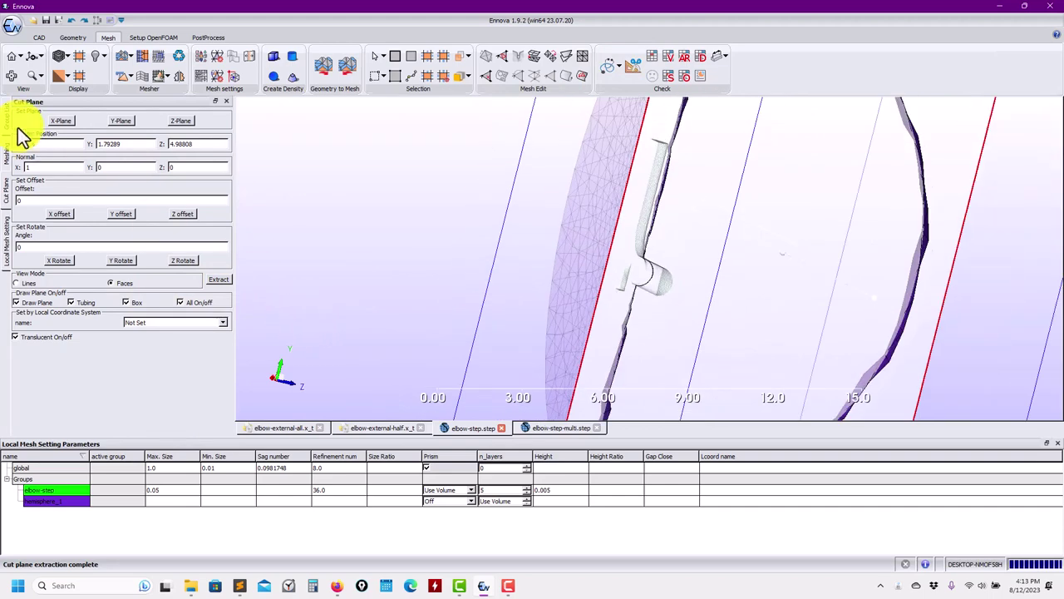
Step: Enable the Polyhedral Mesh option and rerun the topology based mesher without defined volumes, clearing the existing mesh
left_click(7, 129)
left_click(6, 150)
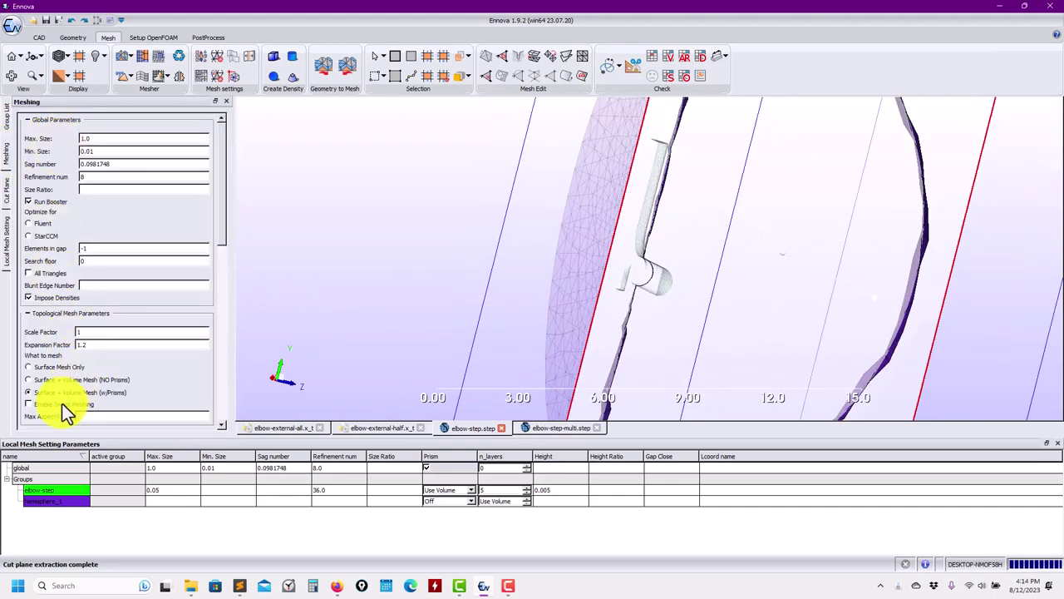
left_click(133, 55)
left_click(136, 90)
left_click(135, 54)
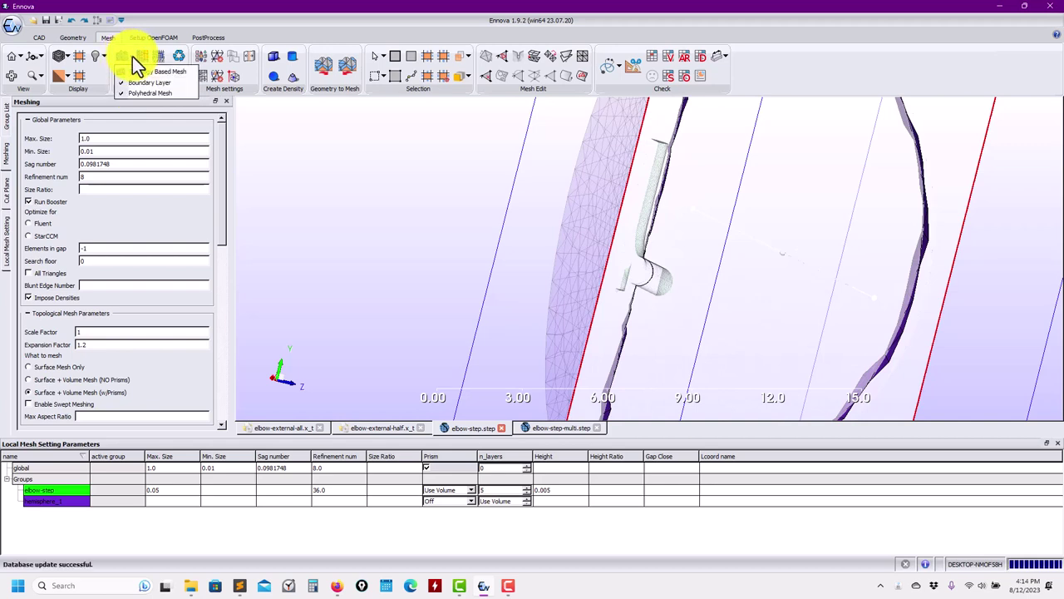
left_click(123, 56)
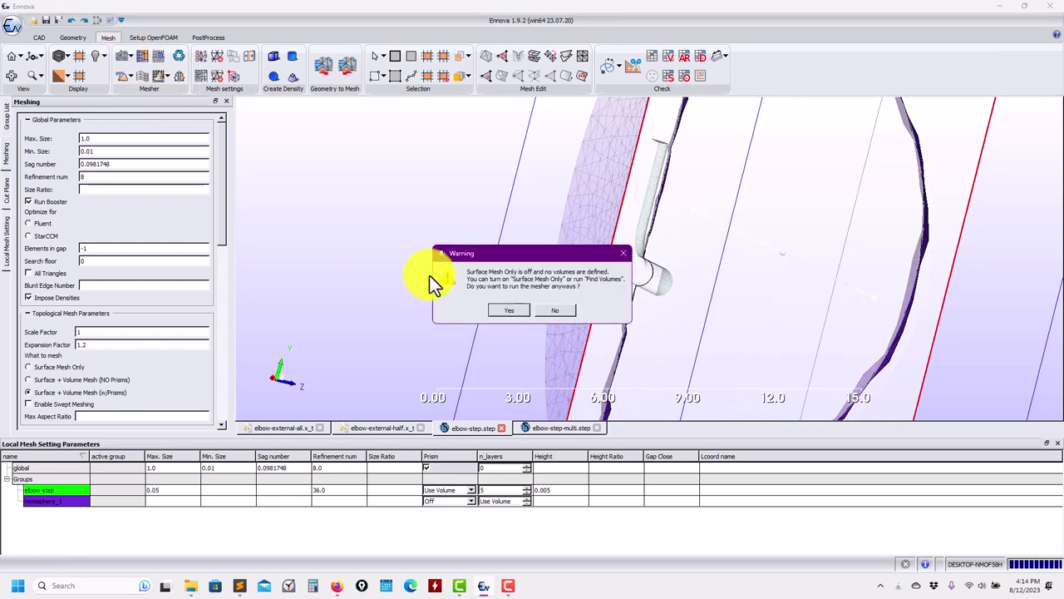
left_click(509, 311)
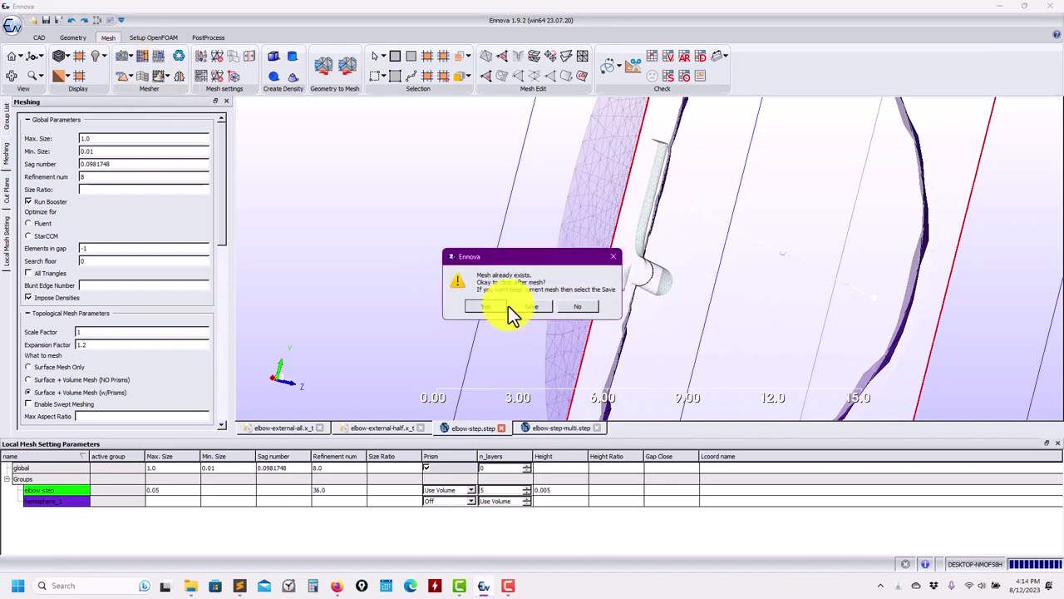
left_click(485, 307)
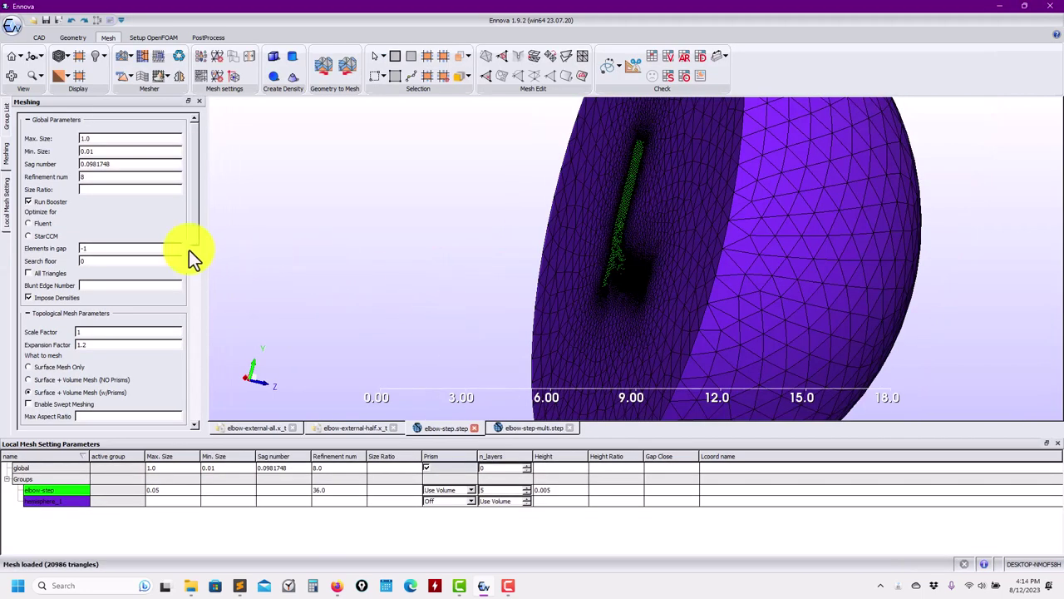
Step: Set what to mesh to Surface Mesh Only and try rerunning the mesher, declining to clear the existing mesh
left_click(60, 370)
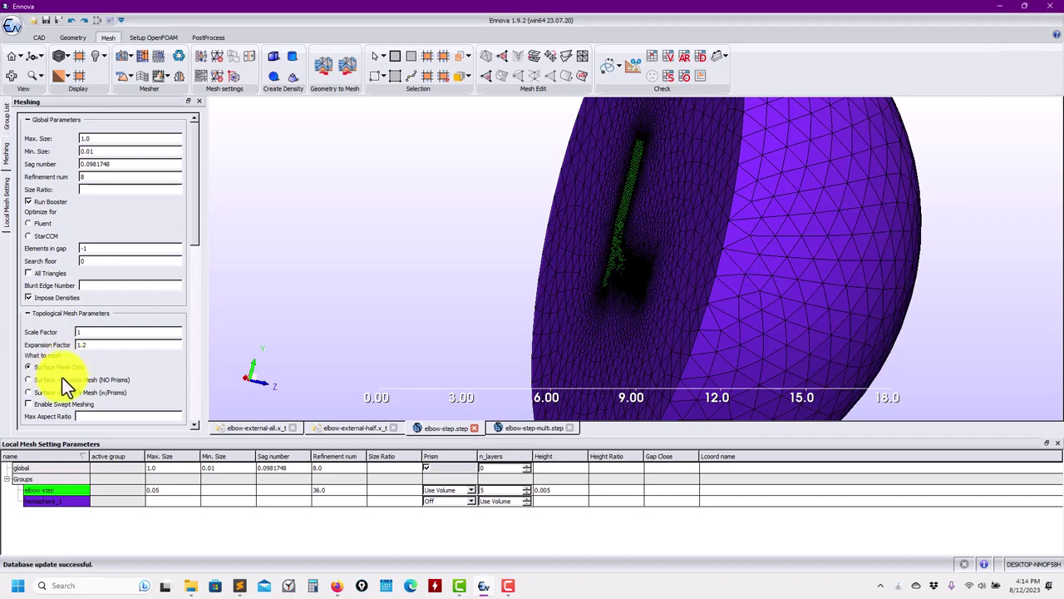
left_click(125, 56)
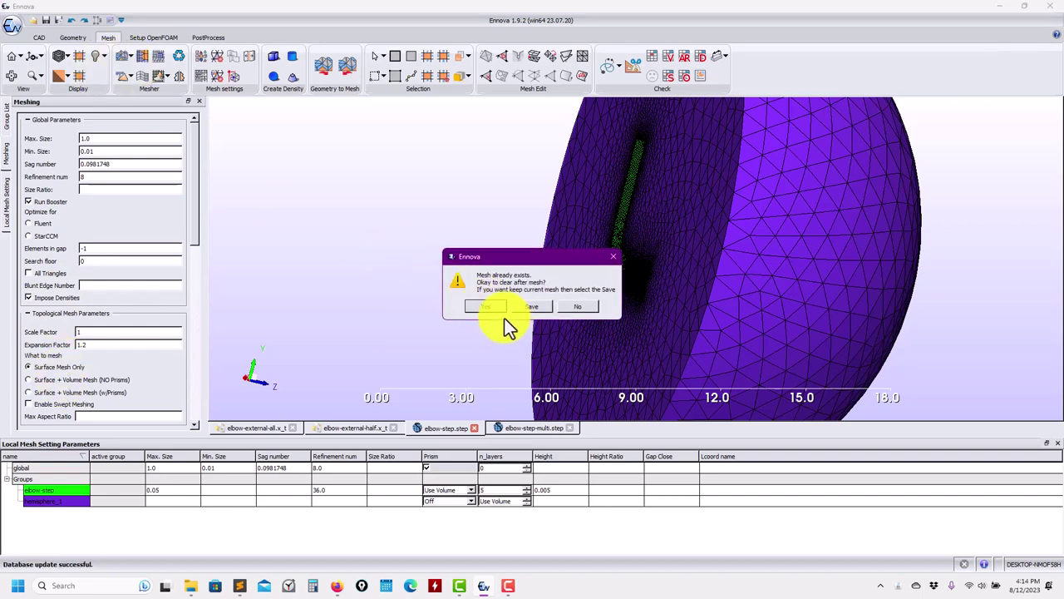
left_click(576, 309)
Step: Delete the whole mesh from the group list and confirm the deletion
left_click(6, 121)
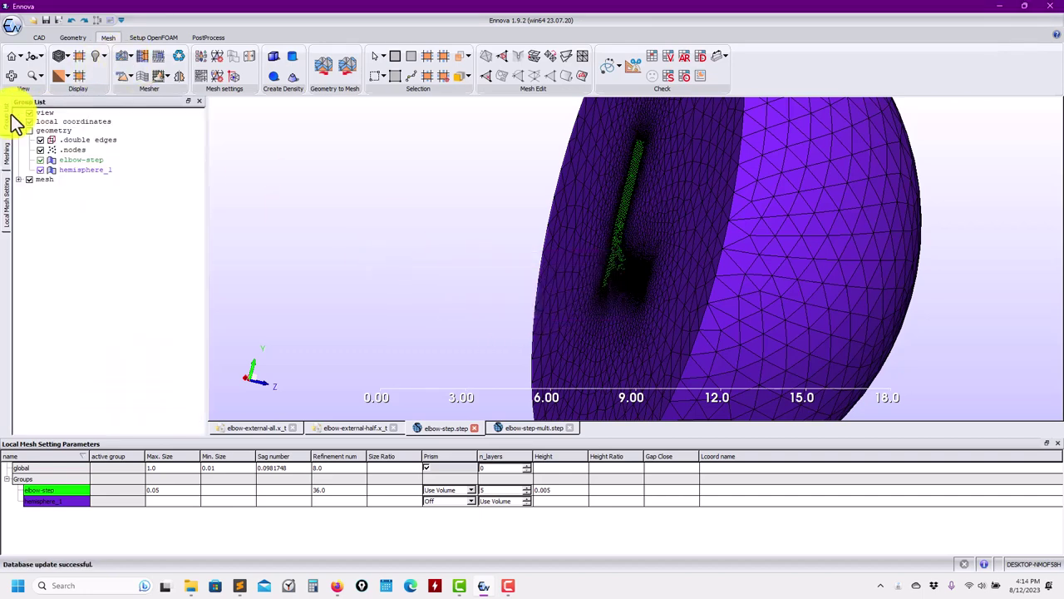
right_click(37, 181)
left_click(75, 186)
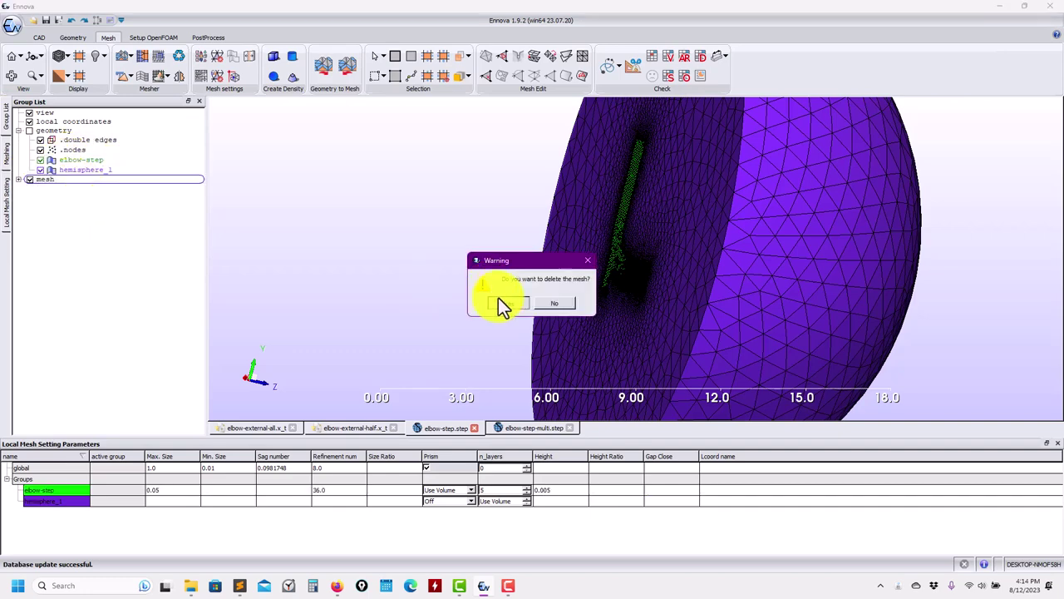
left_click(501, 303)
Step: Run Find Volumes on the elbow-step and hemisphere_1 geometry and expand the resulting volume in the group list
left_click(61, 160)
left_click(73, 170, "shift")
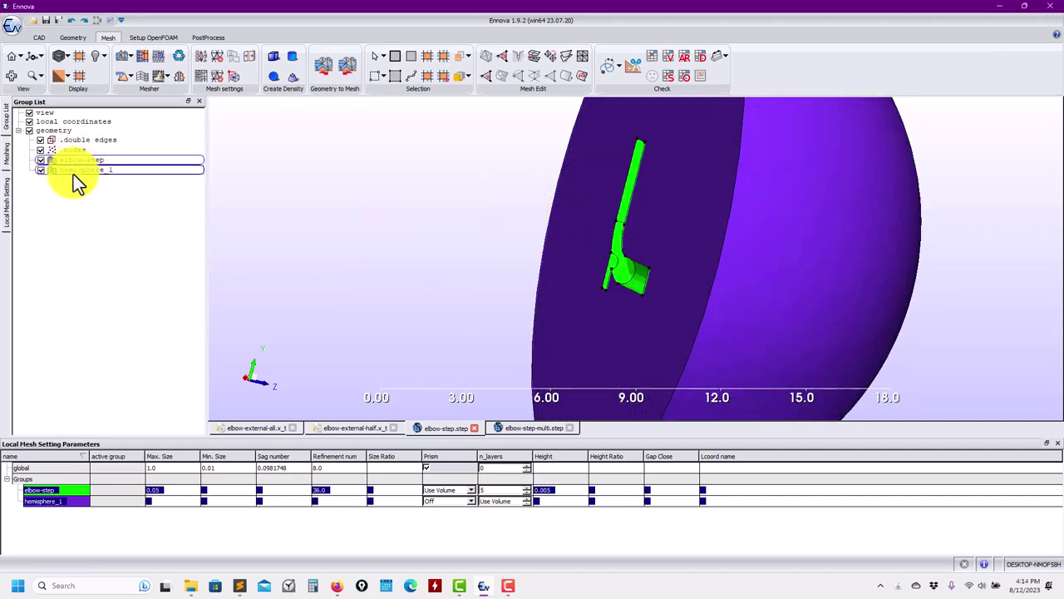
middle_click_drag(449, 248, 407, 258)
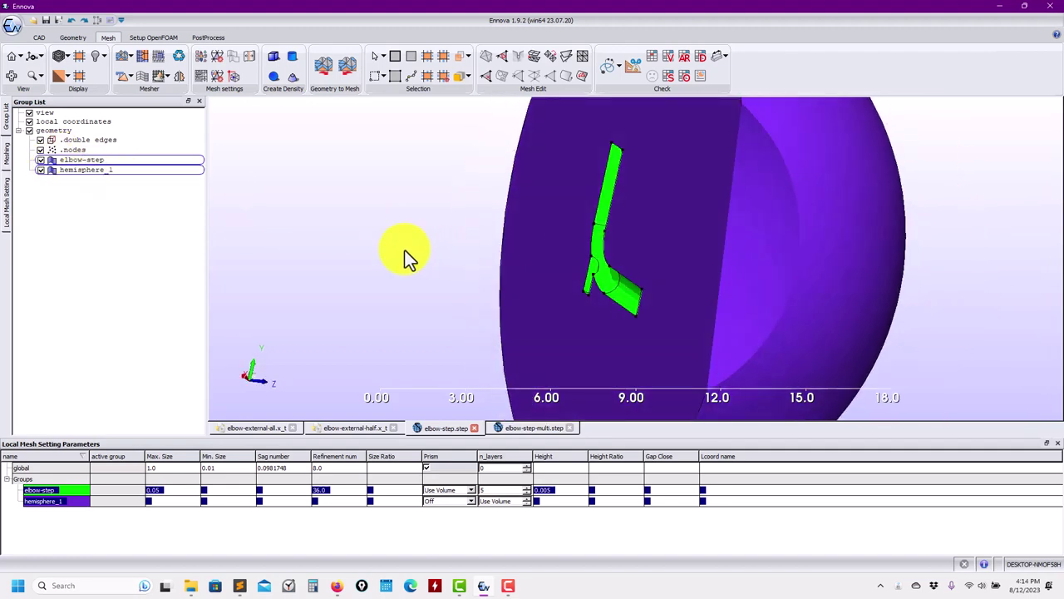
right_click(100, 160)
left_click(51, 171)
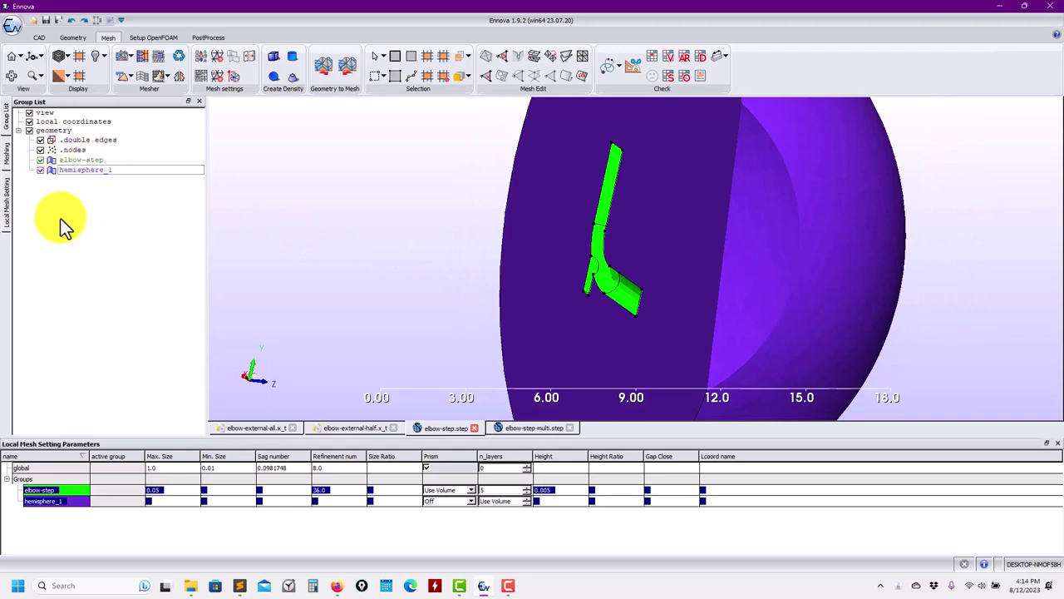
left_click(74, 38)
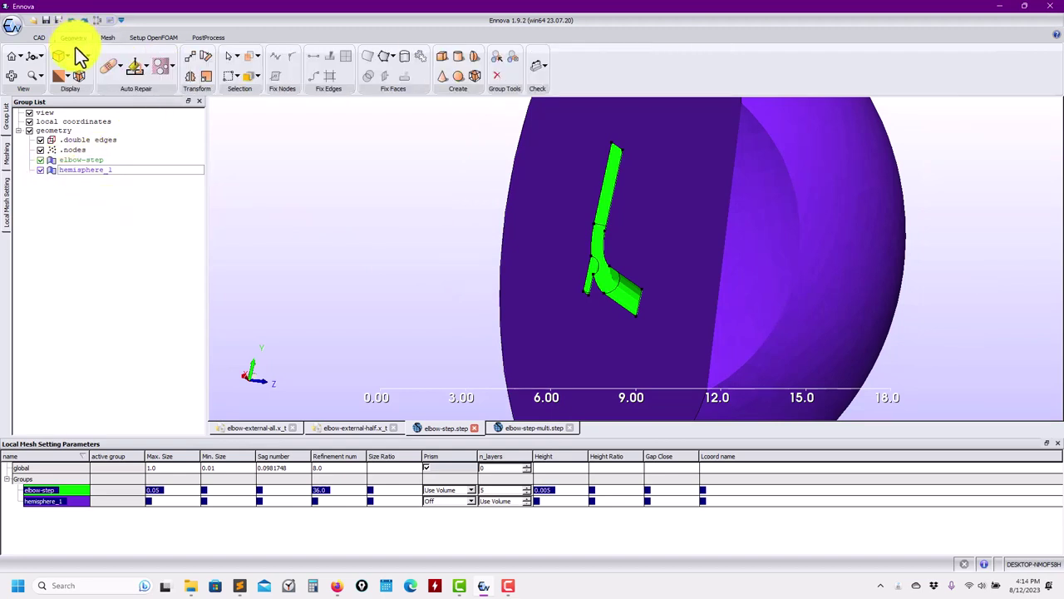
left_click(147, 65)
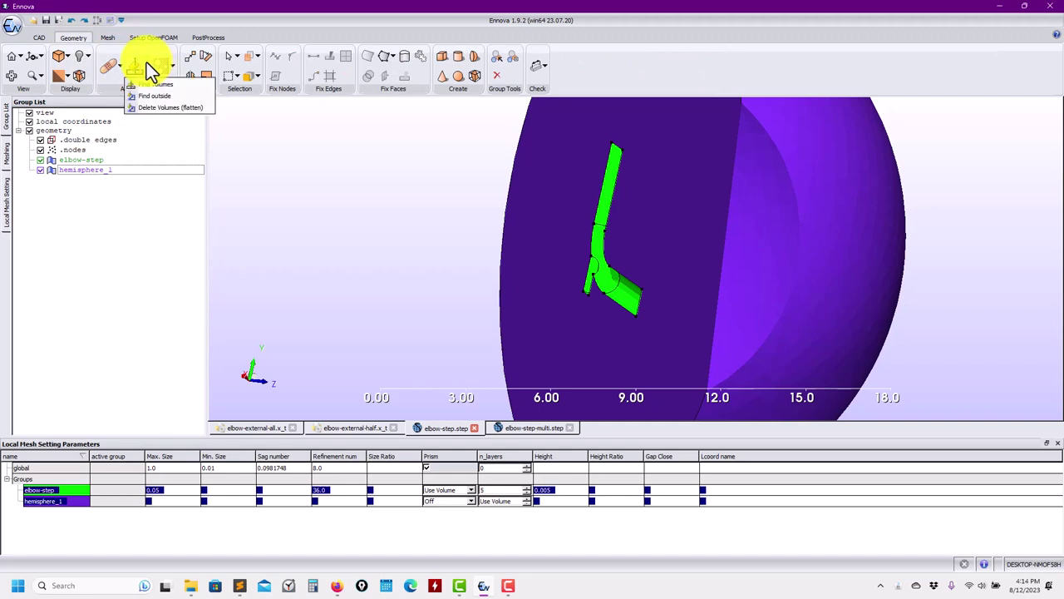
left_click(146, 84)
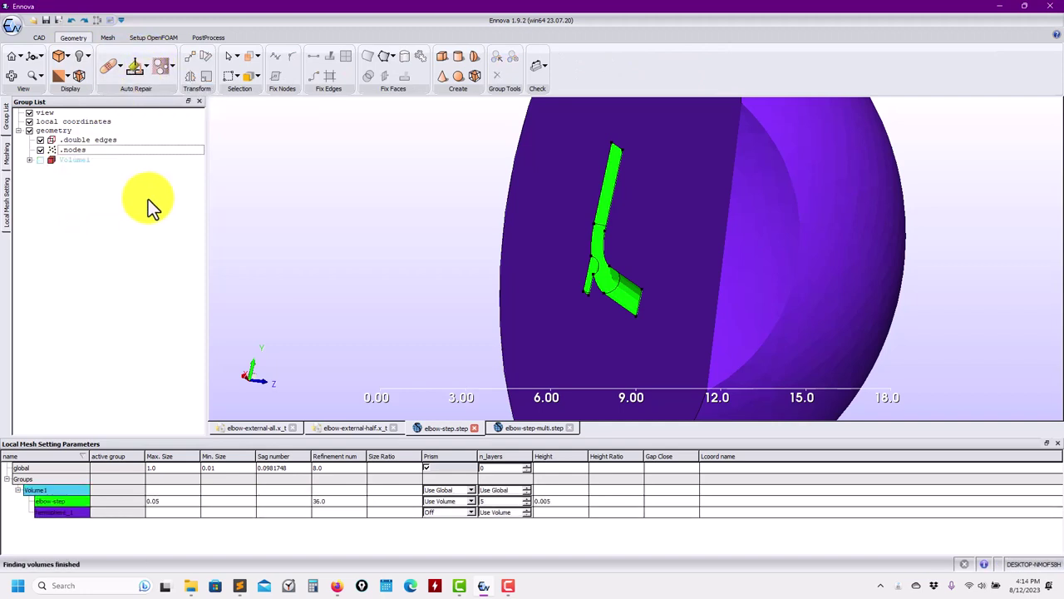
left_click(30, 160)
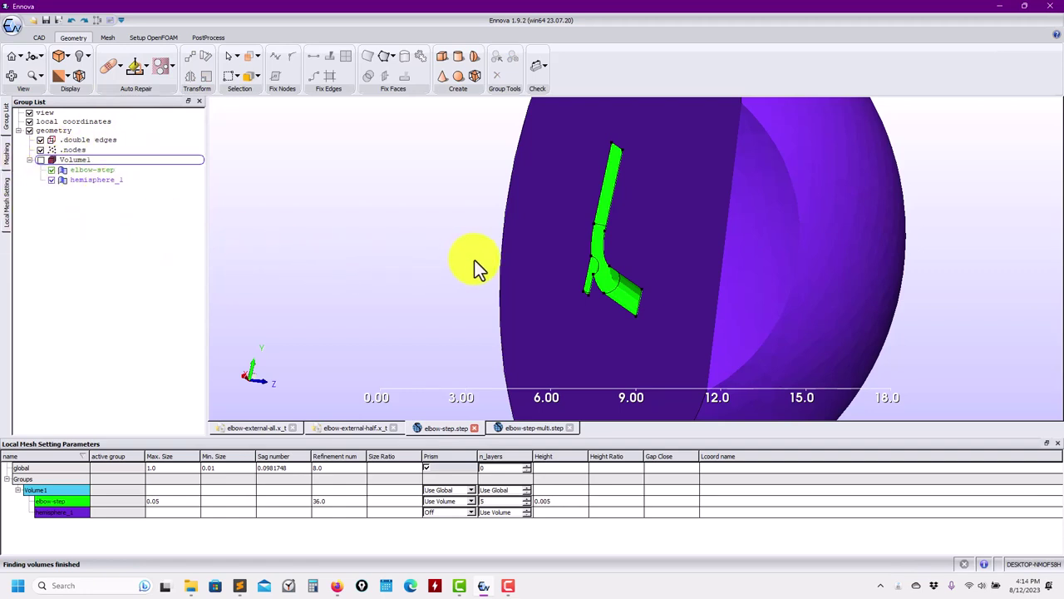
Step: Run the topology based mesher on the volume with Surface Mesh Only and inspect the surface mesh around the elbow
left_click_drag(475, 260, 571, 275)
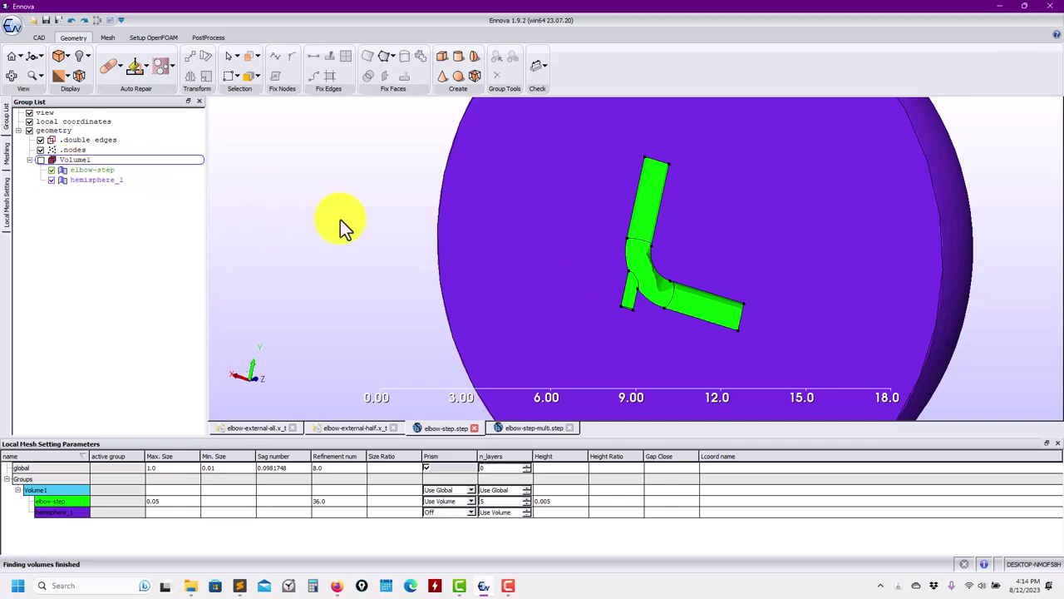
left_click_drag(340, 220, 326, 214)
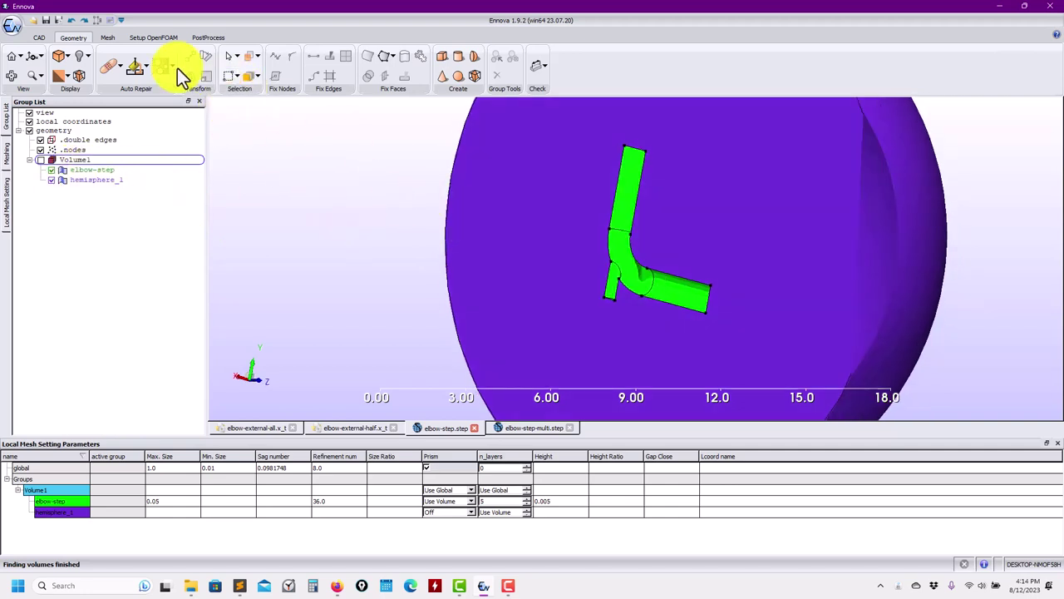
left_click(108, 37)
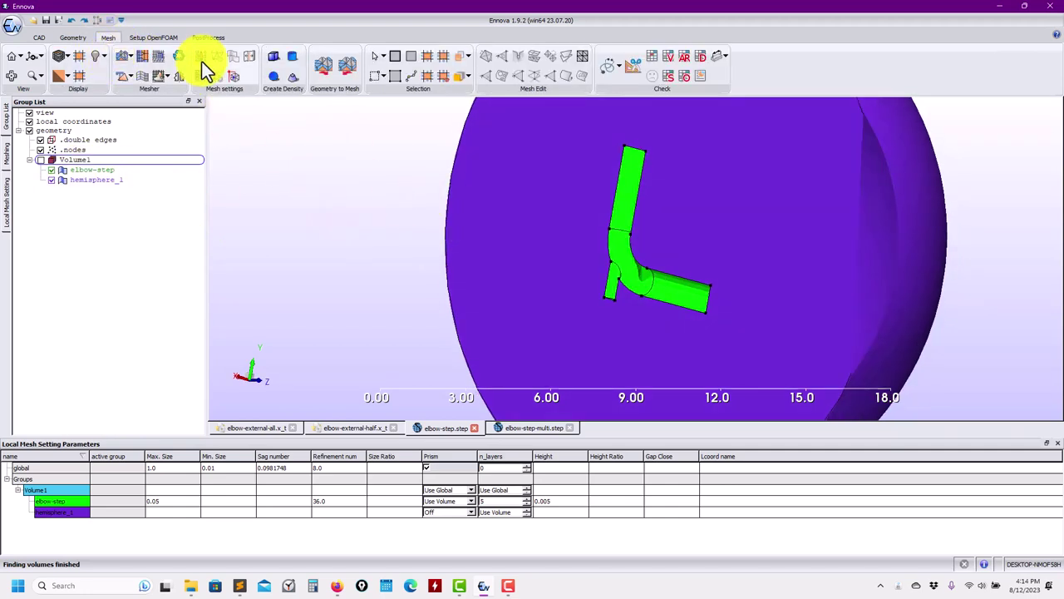
left_click(201, 61)
left_click(116, 58)
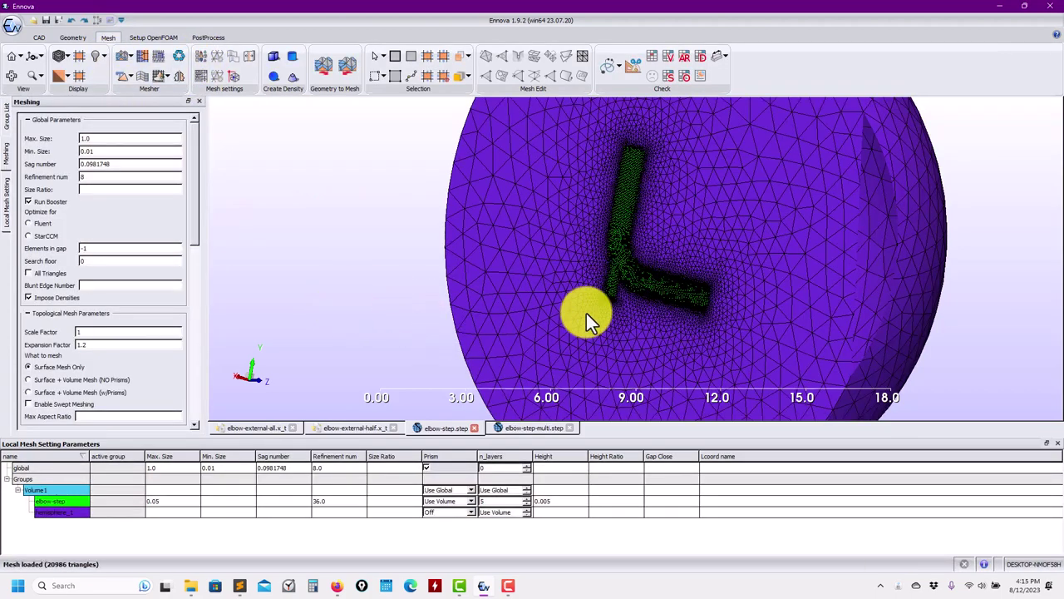
scroll(689, 305, "up", 5)
scroll(744, 317, "down", 2)
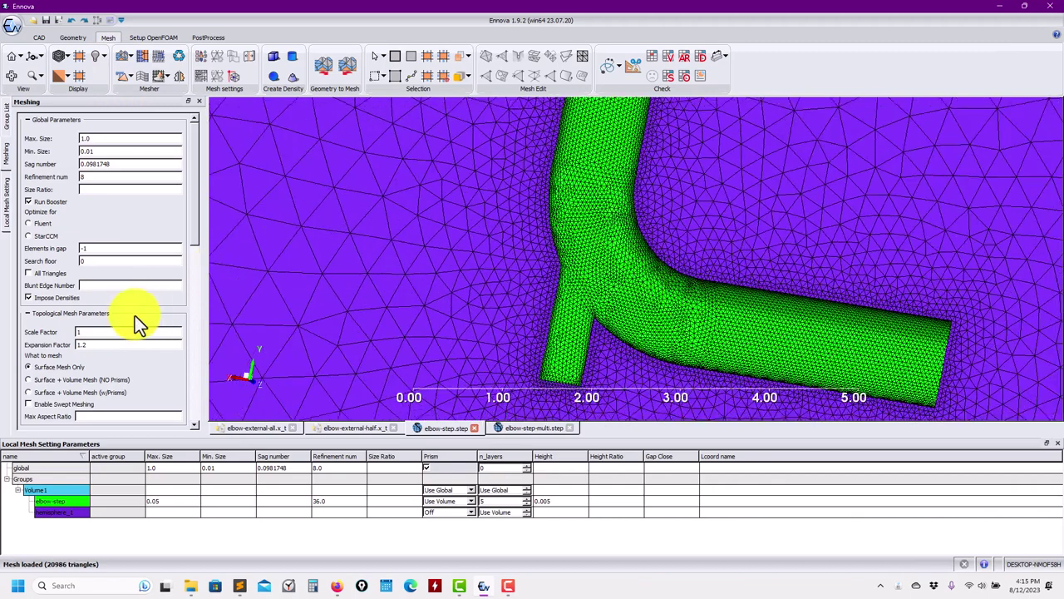
Step: Set what to mesh to Surface + Volume Mesh (w/Prisms), rerun the mesher clearing the existing mesh, and show the meshing messages
left_click(77, 390)
left_click(124, 55)
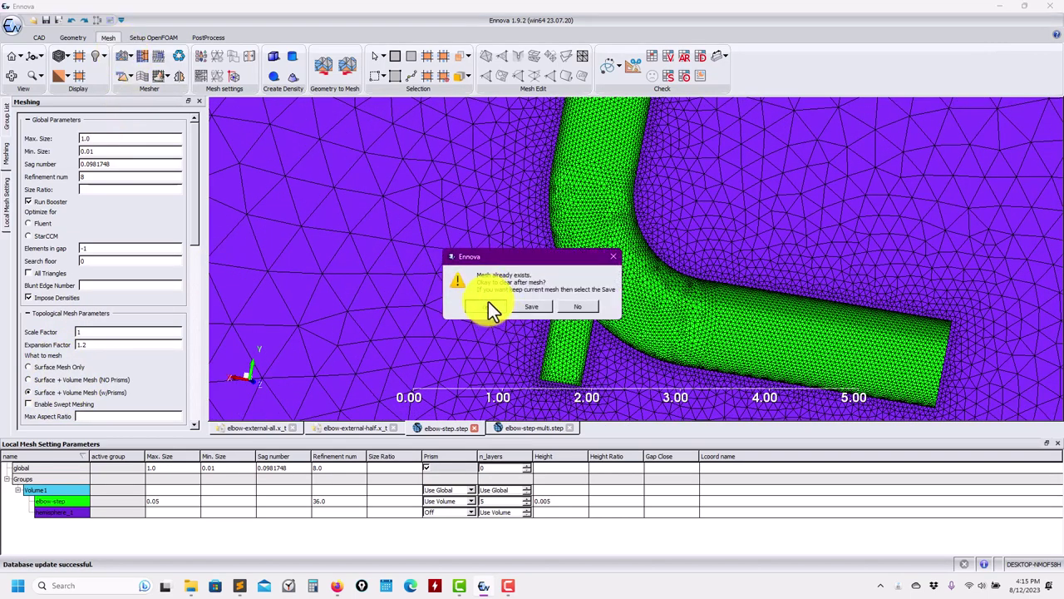
left_click(487, 306)
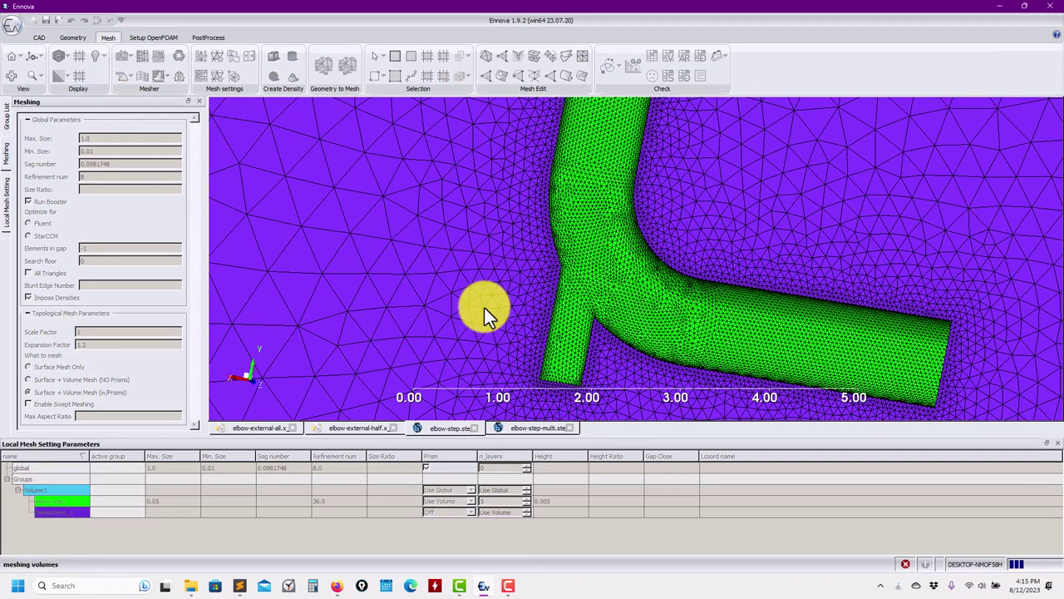
right_click(109, 38)
left_click(140, 49)
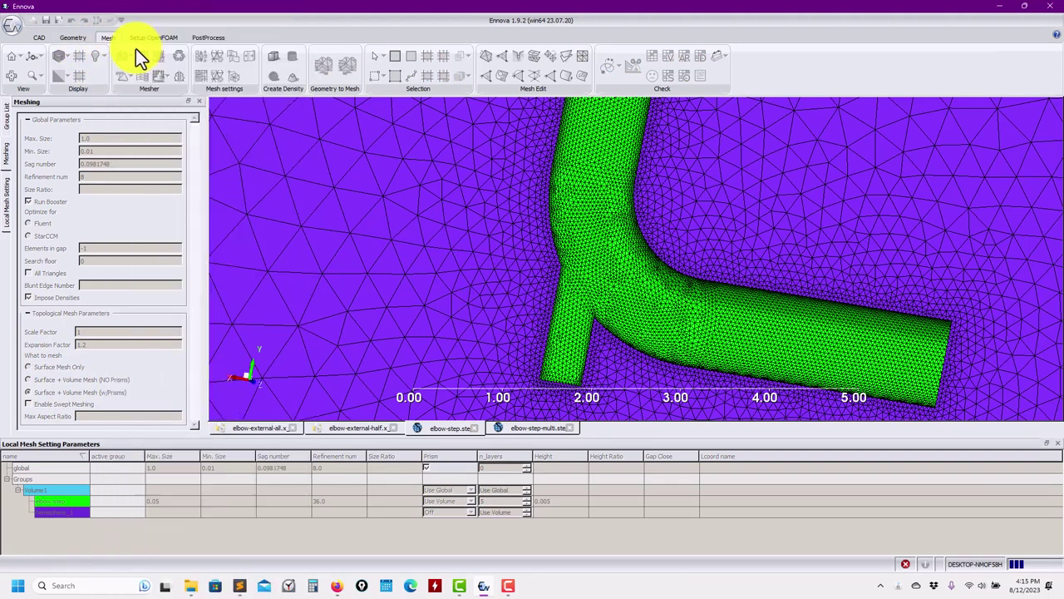
left_click(25, 550)
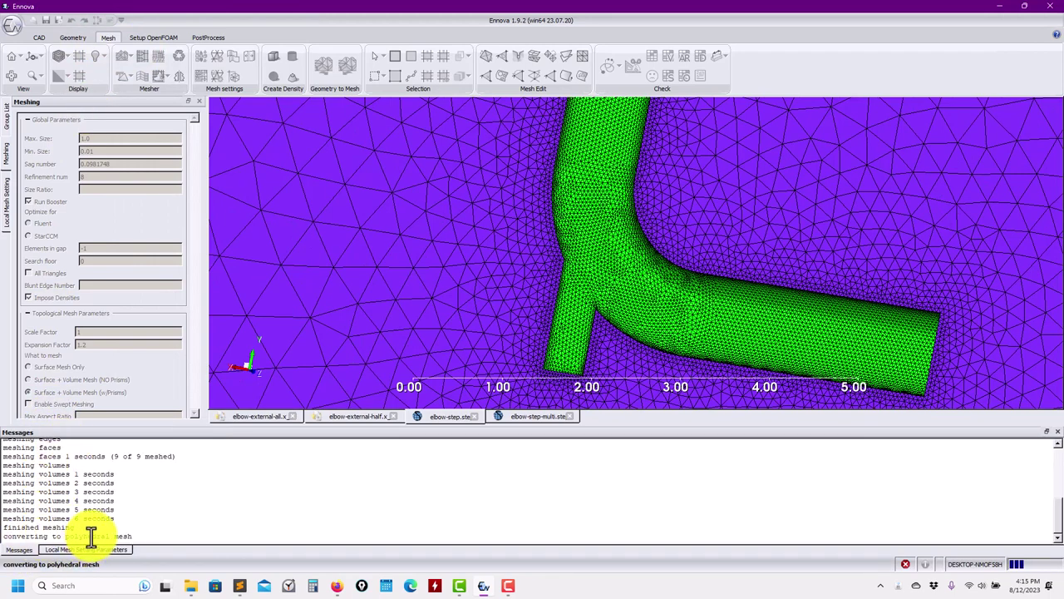
scroll(64, 500, "up", 10)
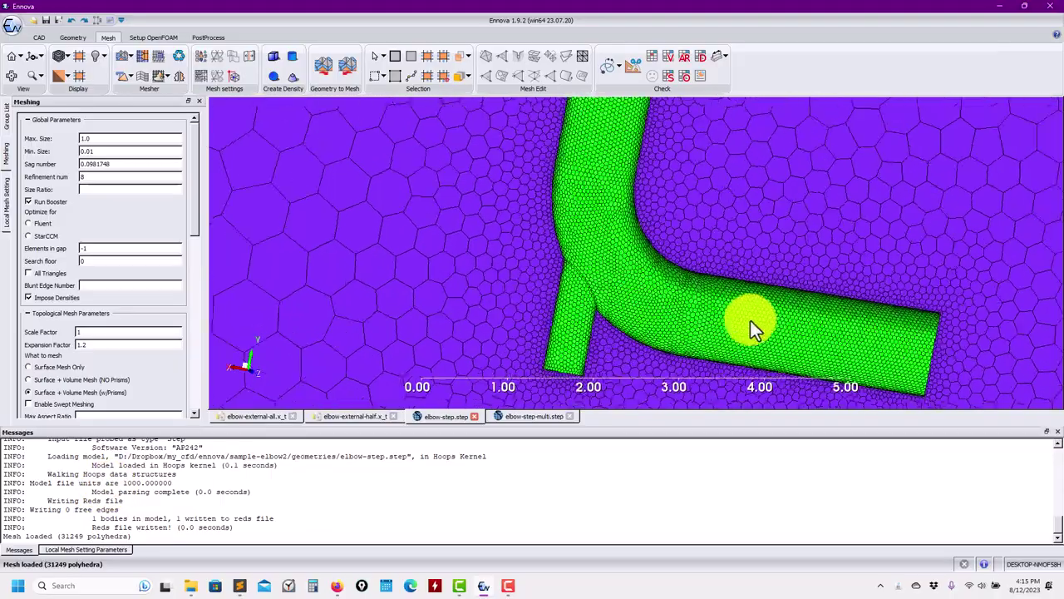
Step: Inspect the polyhedral mesh around the elbow and extract a Faces-mode X-plane cut through it at X 2.5
scroll(874, 305, "up", 5)
scroll(399, 183, "up", 3)
scroll(760, 295, "up", 3)
scroll(851, 316, "down", 6)
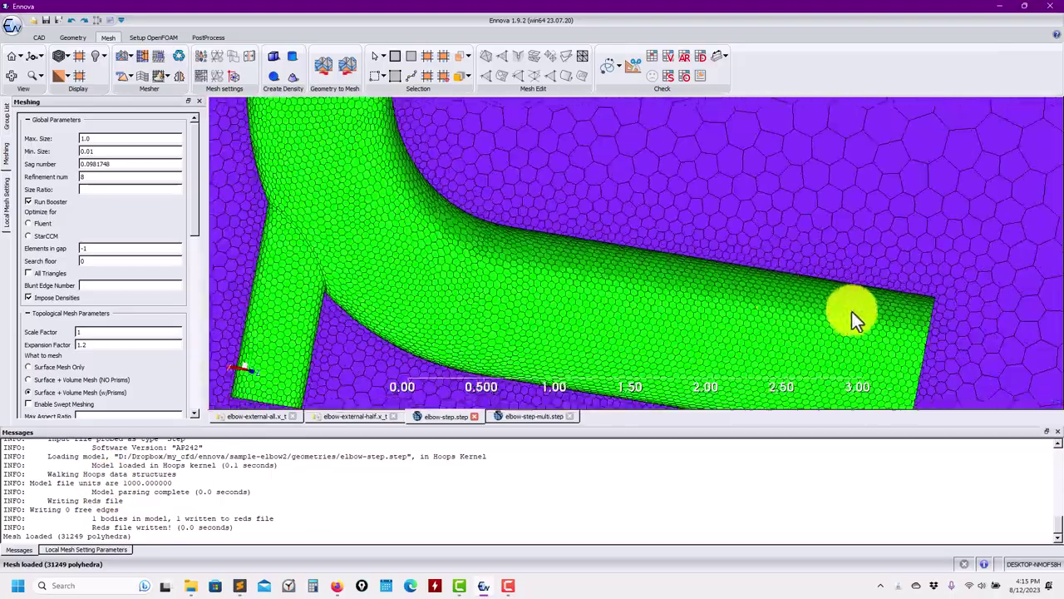
middle_click_drag(851, 316, 782, 275)
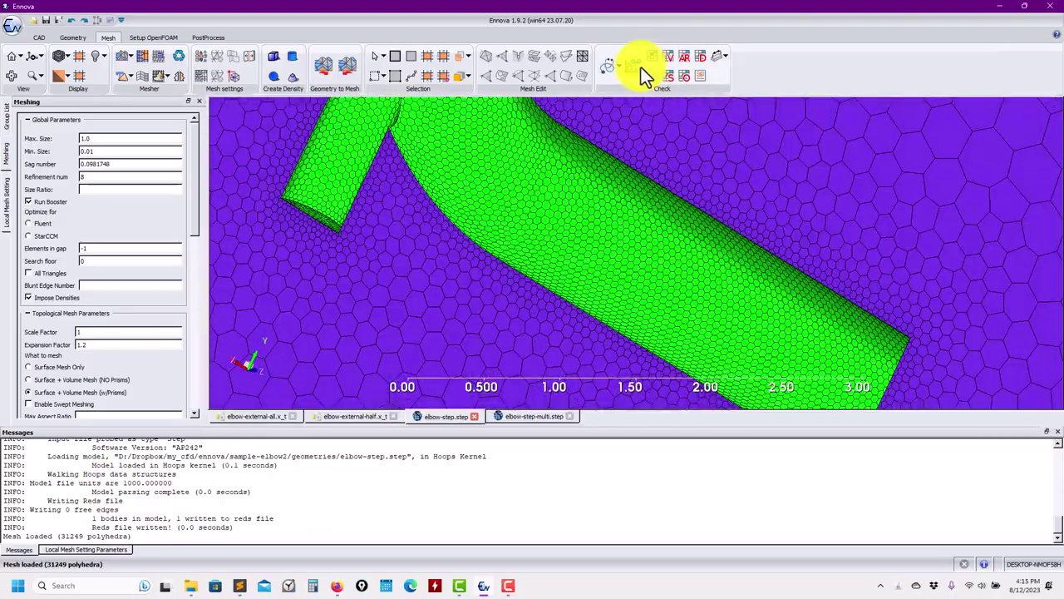
left_click(635, 66)
left_click(218, 280)
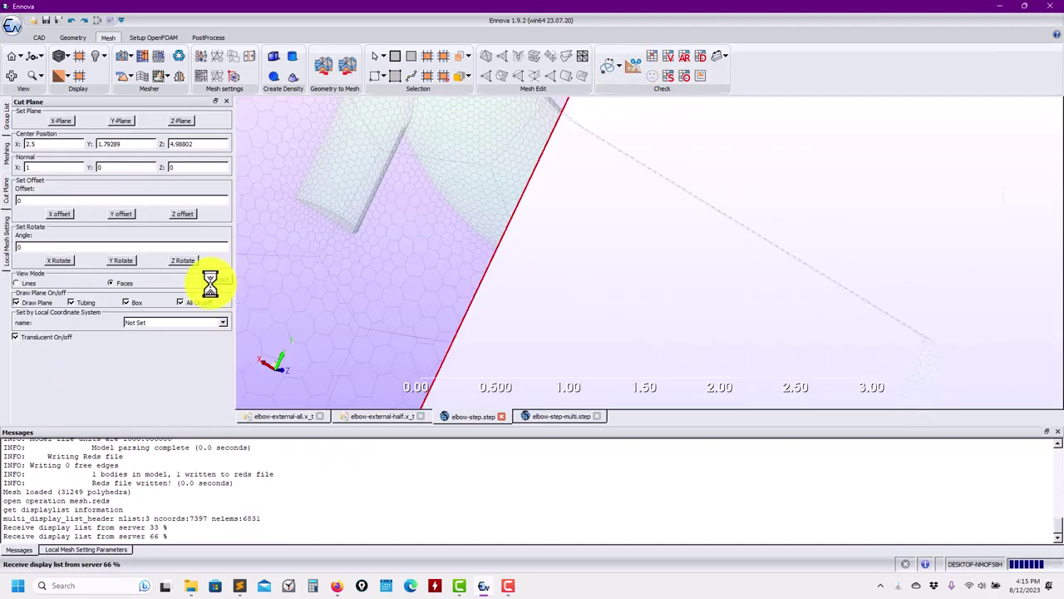
Step: Hide the cut plane graphics, keep the mesh translucent, and examine the cut polyhedral cells around the elbow's cross-section
left_click(34, 338)
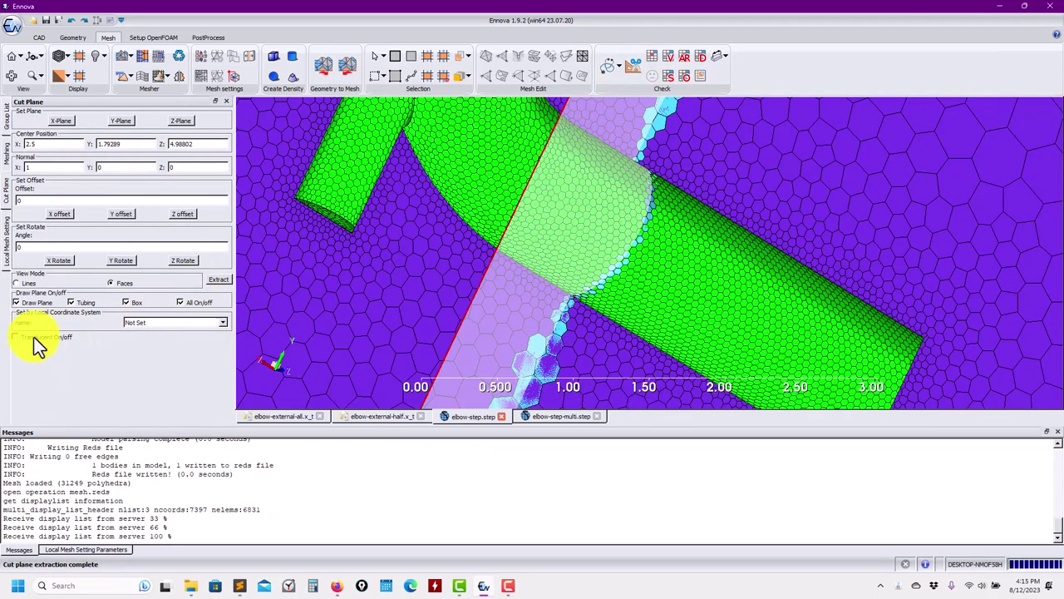
left_click(34, 338)
left_click(191, 301)
left_click(59, 334)
left_click(60, 337)
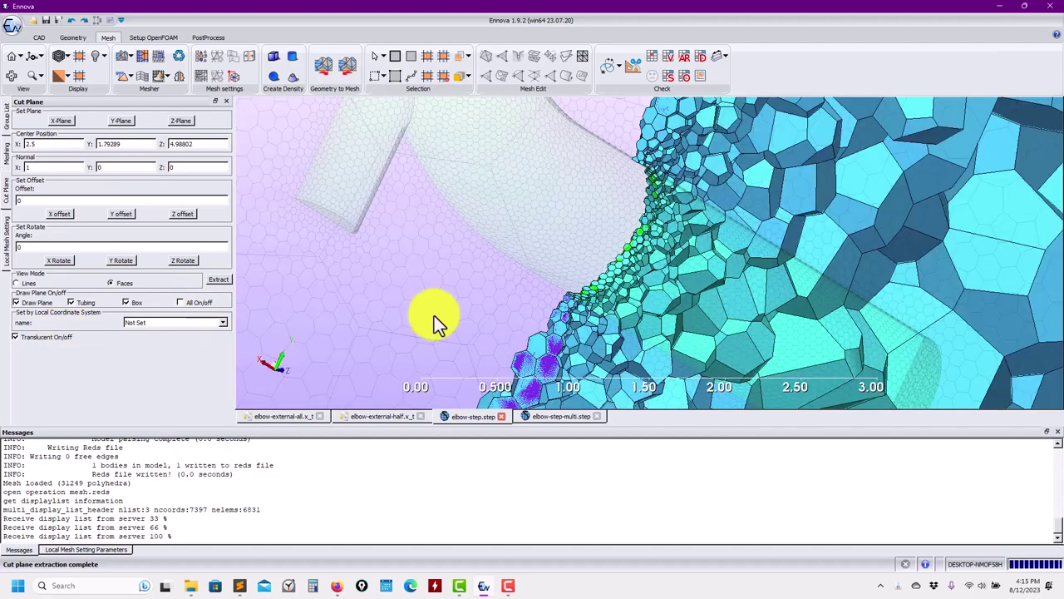
scroll(459, 298, "up", 5)
scroll(674, 233, "down", 6)
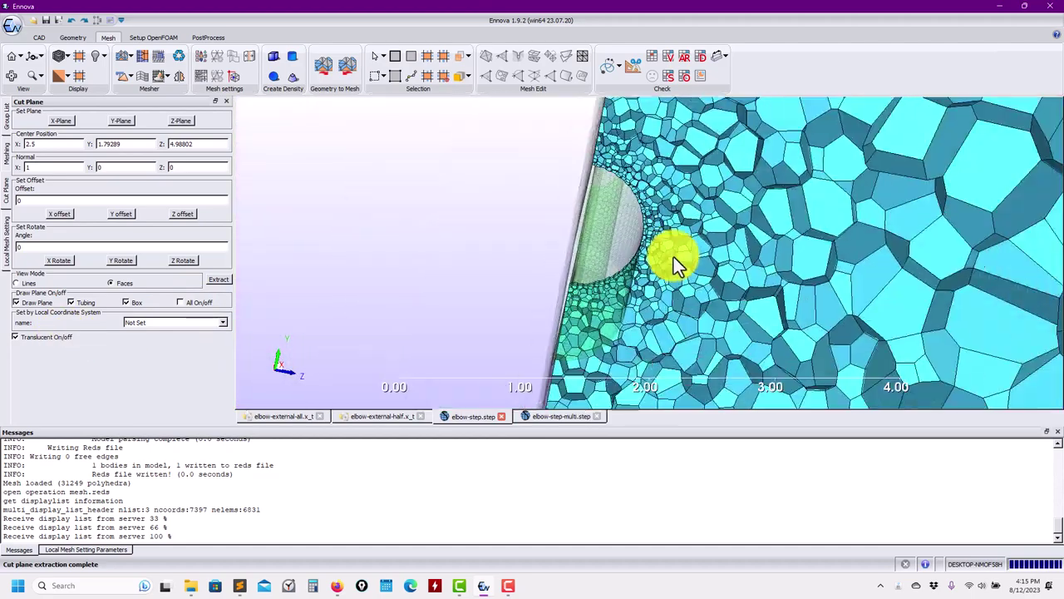
Step: Display the local mesh parameters table and the Local Mesh Setting options, and check the available Prism choices
left_click(6, 159)
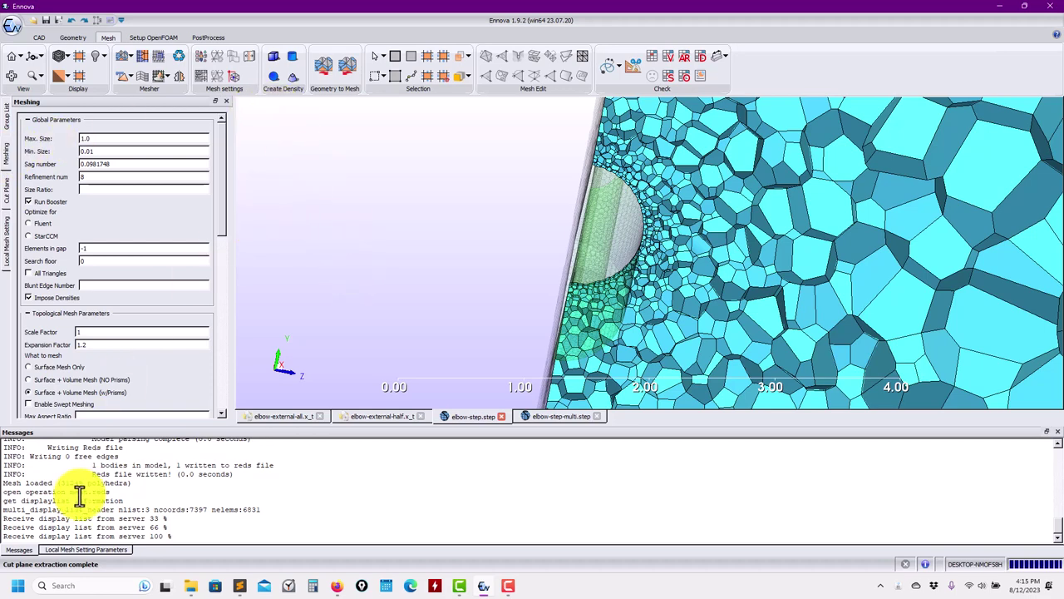
left_click(86, 550)
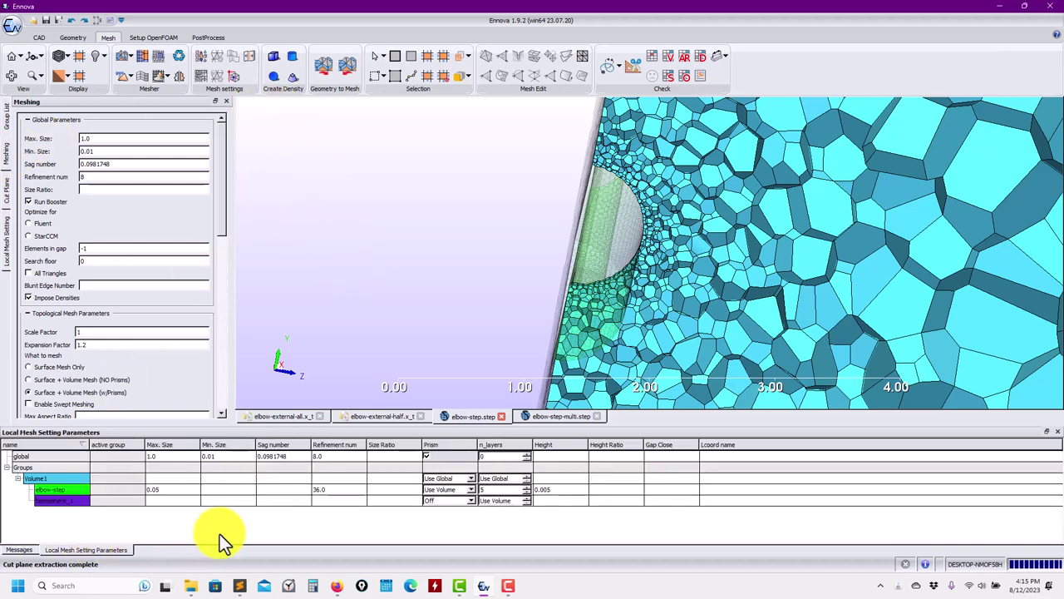
left_click(10, 193)
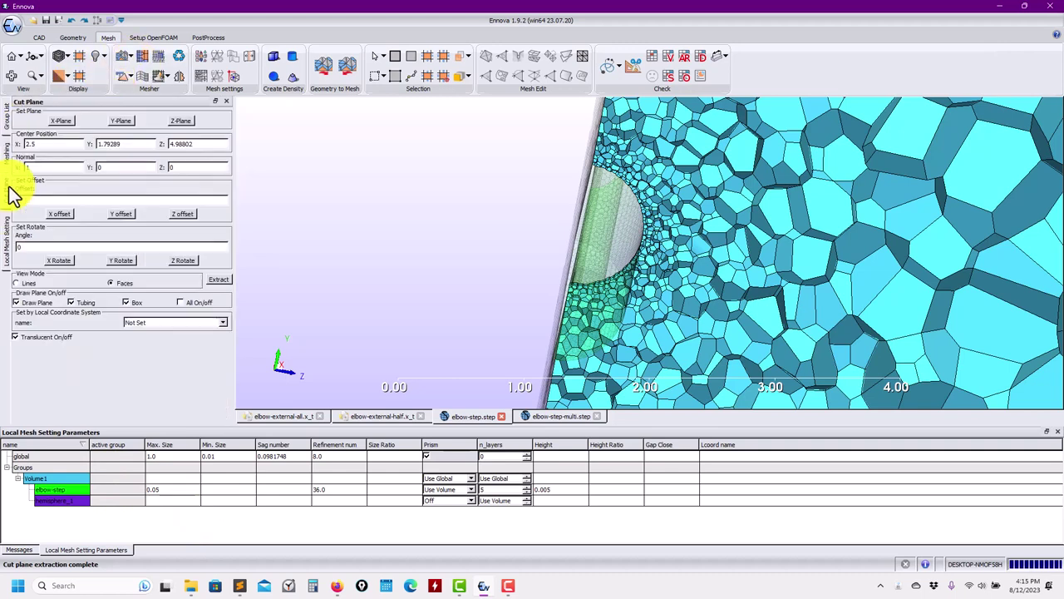
left_click(8, 236)
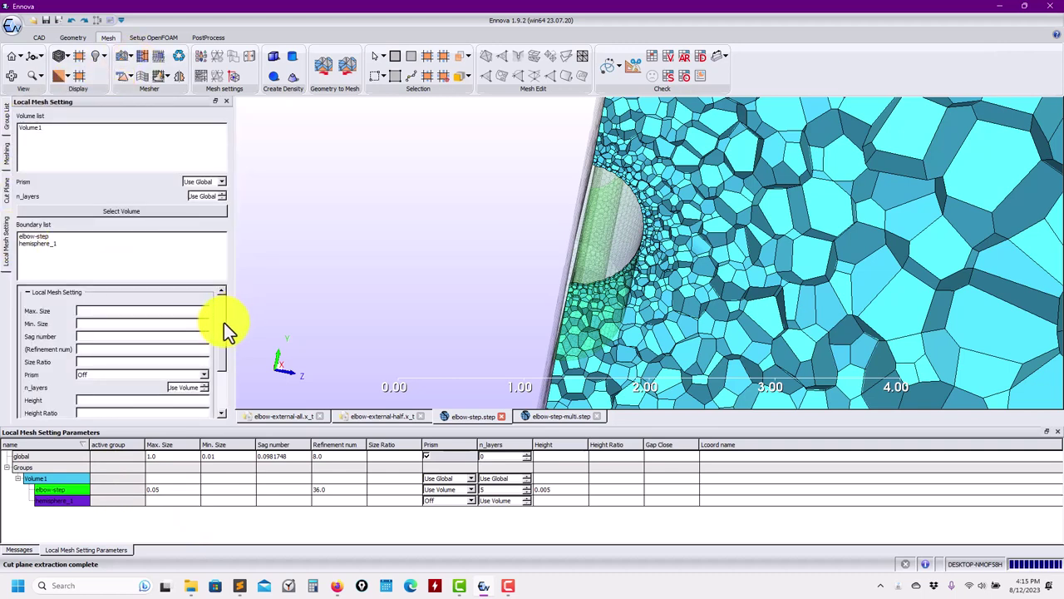
left_click_drag(222, 326, 217, 393)
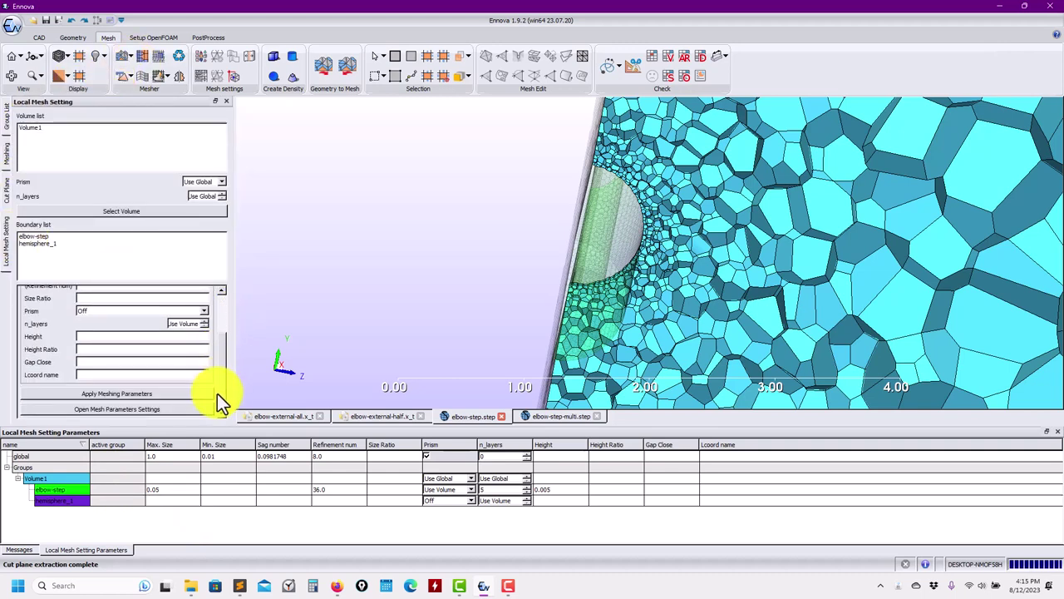
left_click(150, 393)
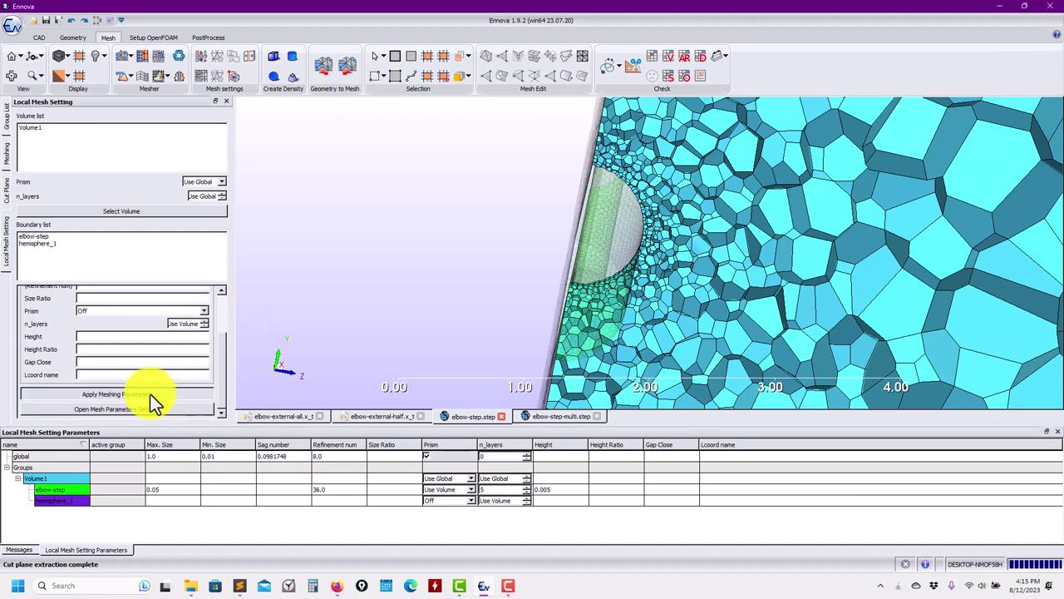
left_click(203, 310)
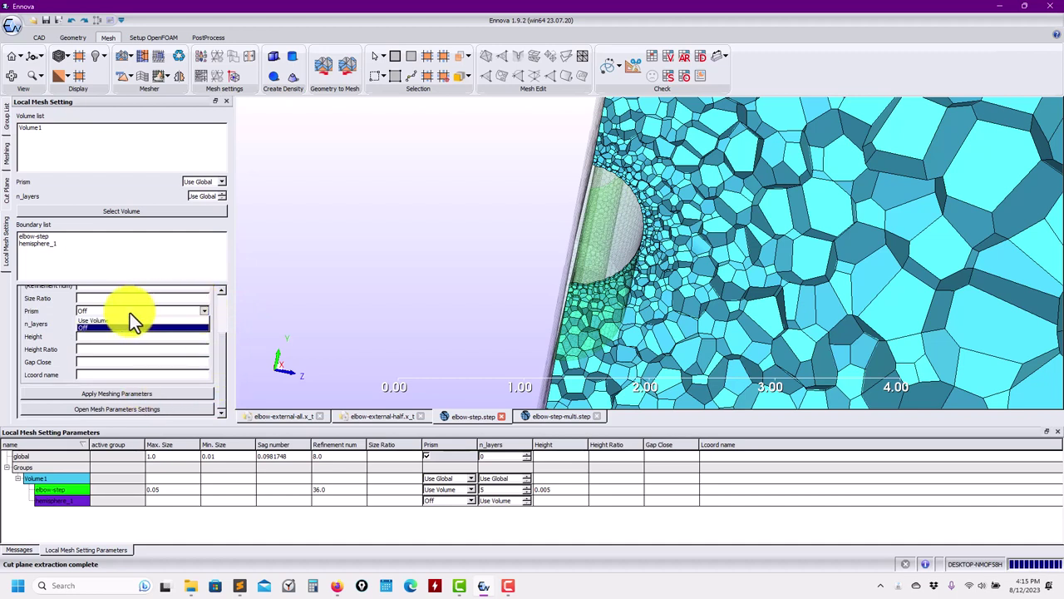
Step: Set Prism to Use Volume for the elbow-step boundary of Volume1
left_click(35, 129)
left_click(35, 237)
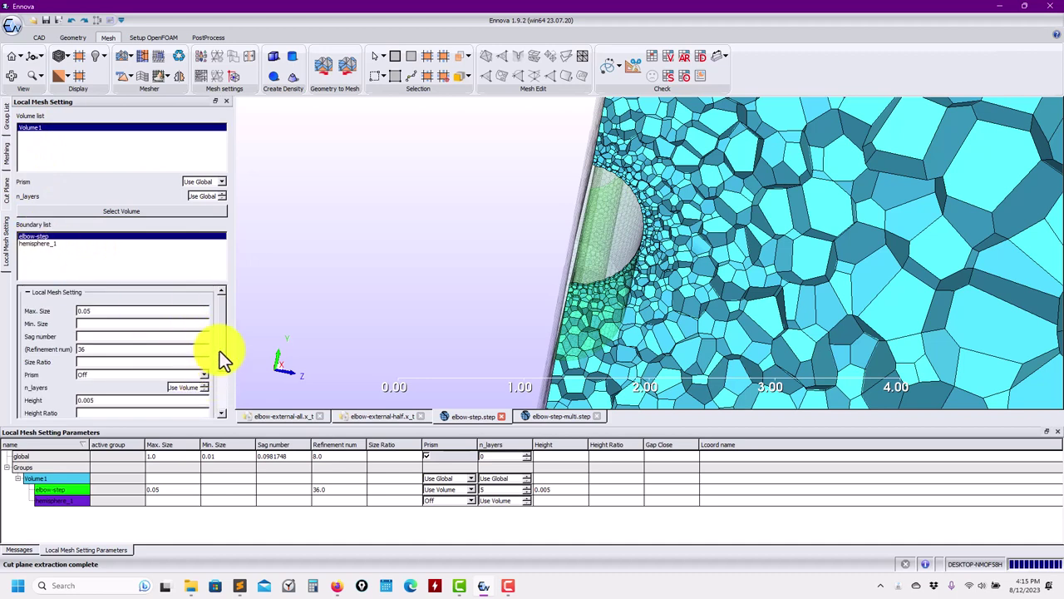
left_click(205, 374)
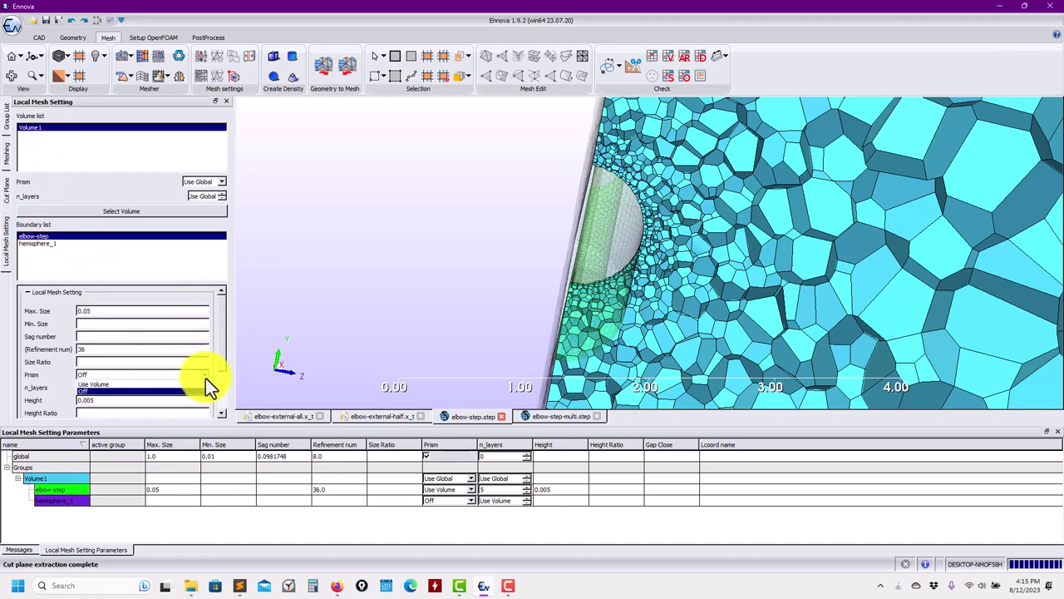
left_click(116, 385)
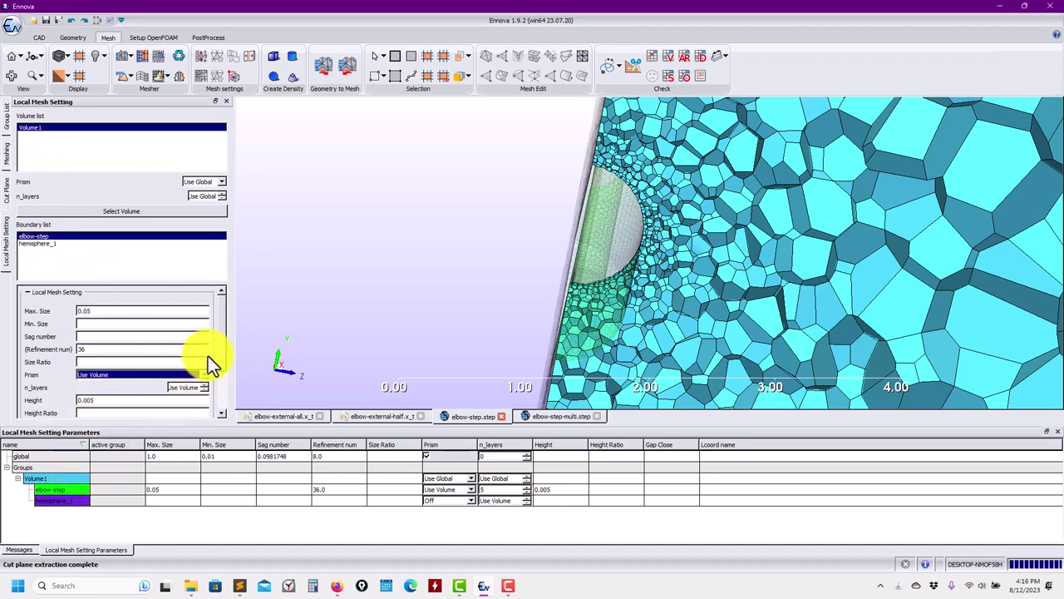
Step: Regenerate the polyhedral mesh over the existing one, review the meshing messages, and examine the cells where the elbow meets the symmetry face
left_click(255, 153)
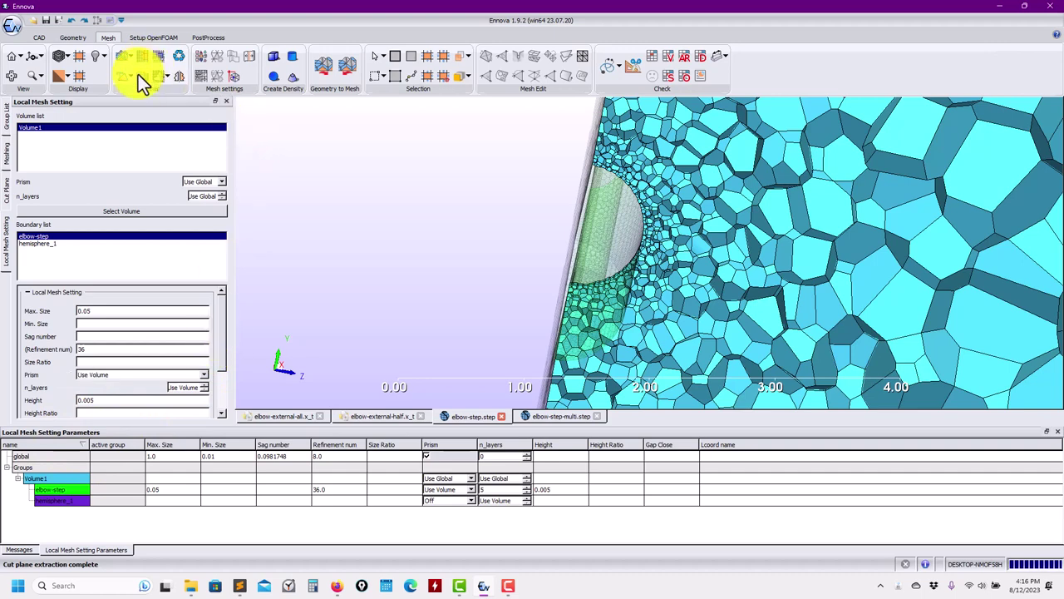
left_click(122, 58)
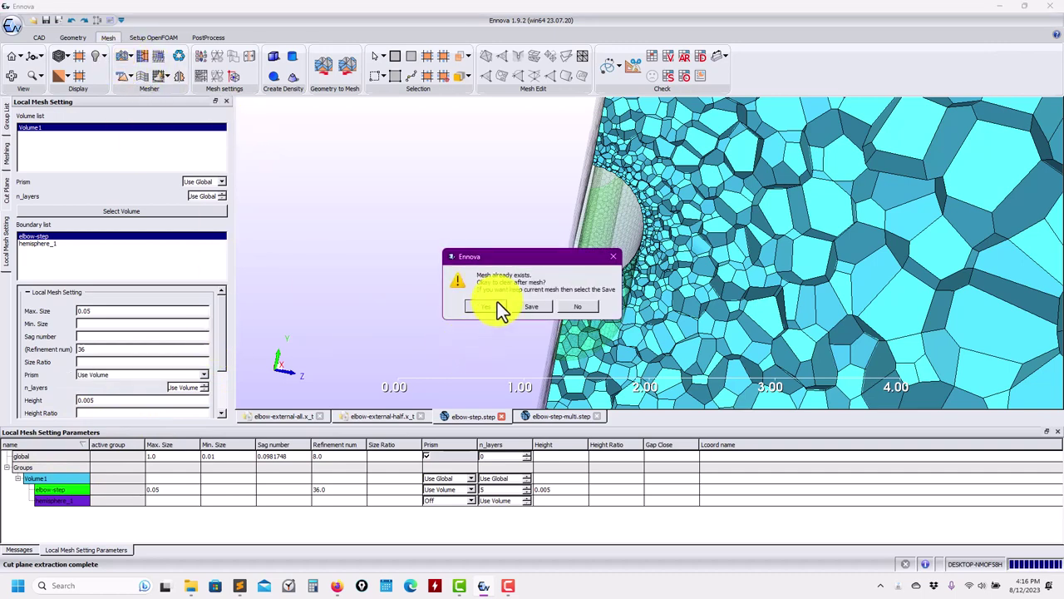
left_click(472, 305)
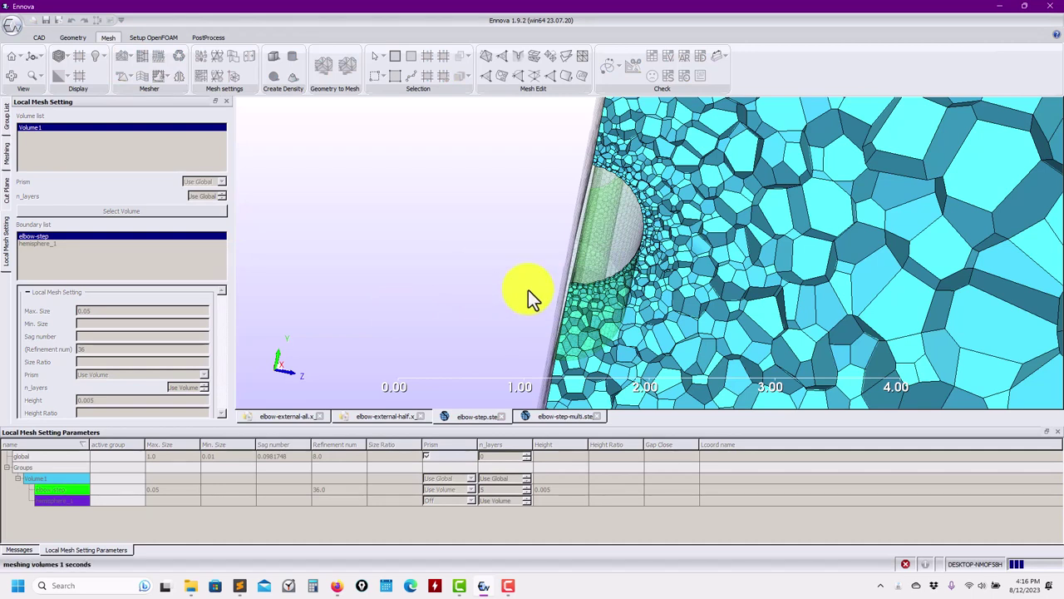
left_click(21, 549)
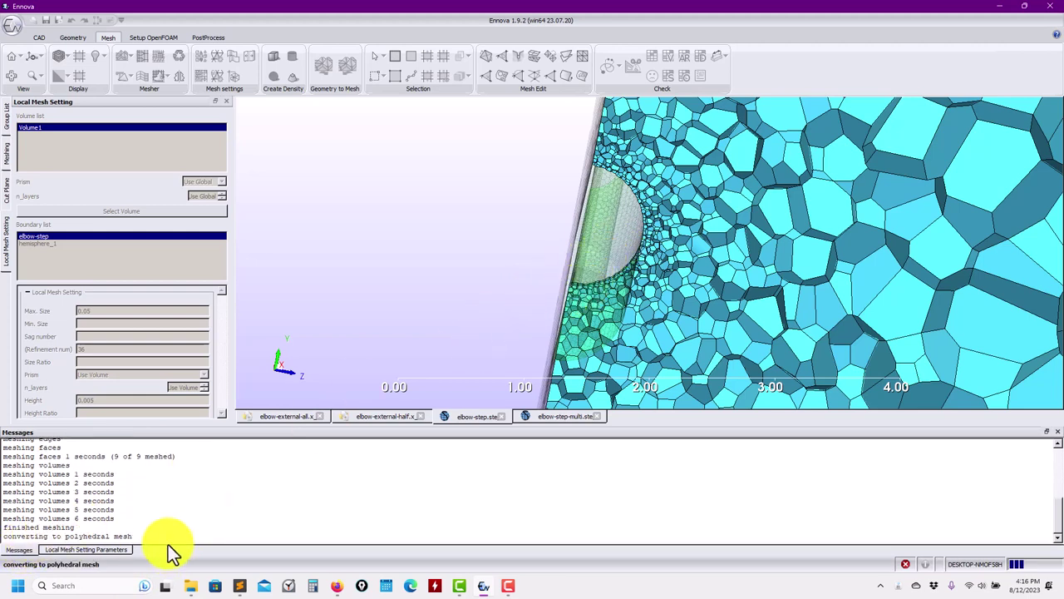
scroll(89, 487, "up", 10)
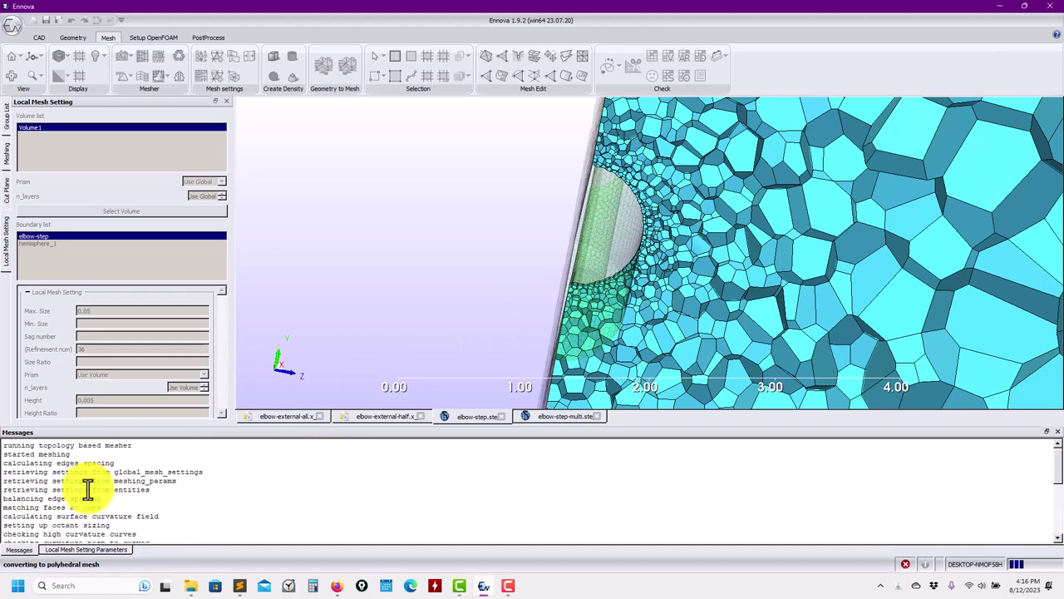
scroll(89, 487, "down", 10)
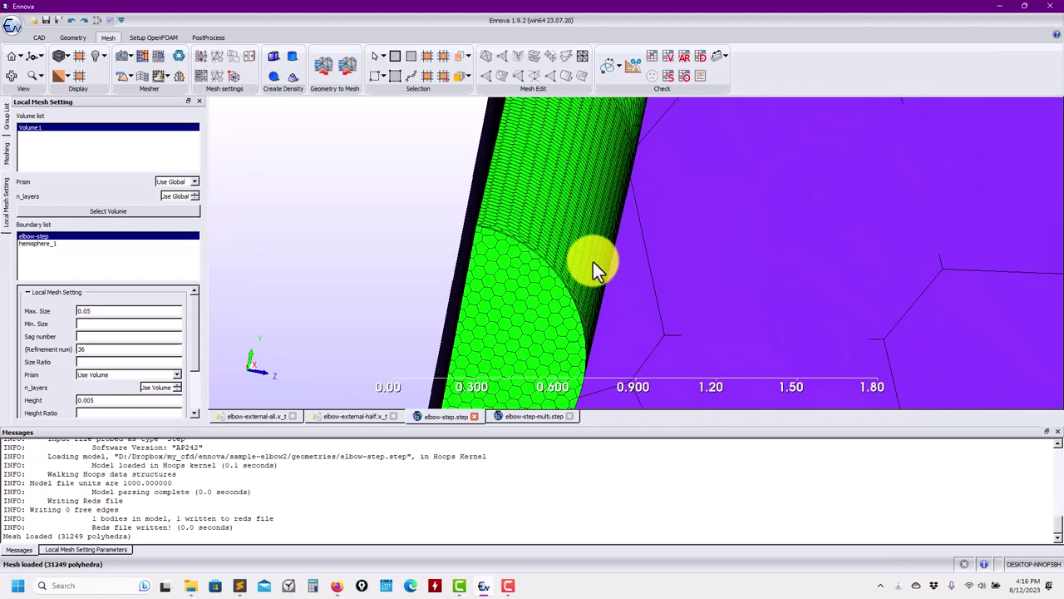
scroll(661, 248, "down", 2)
left_click_drag(695, 262, 800, 255)
middle_click_drag(800, 254, 162, 327)
scroll(685, 254, "up", 2)
scroll(690, 254, "up", 3)
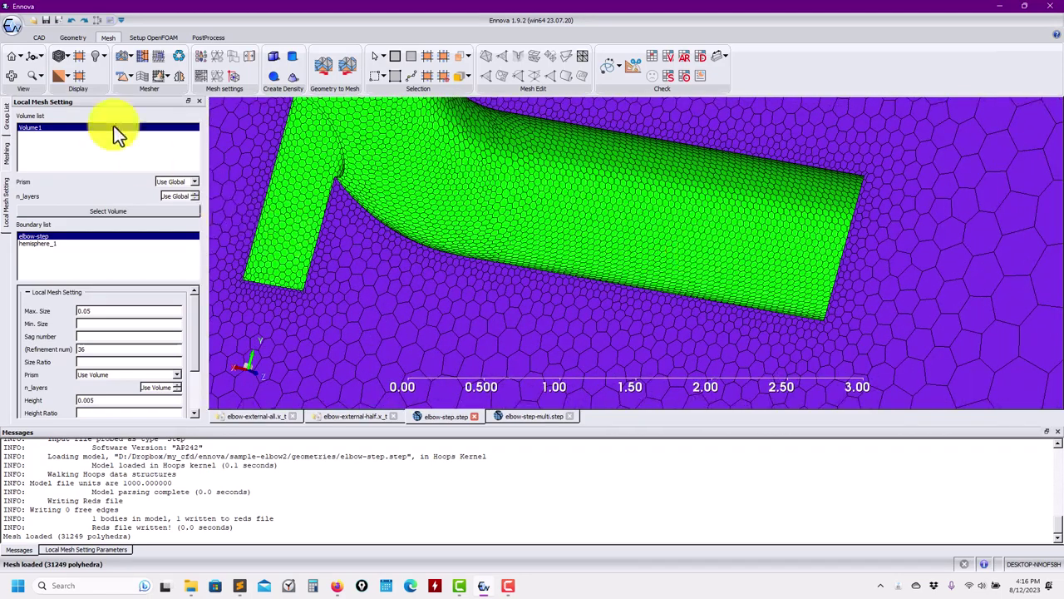
Step: Set What to mesh to Surface Mesh Only and run the topology-based mesher, discarding the existing mesh
left_click(7, 153)
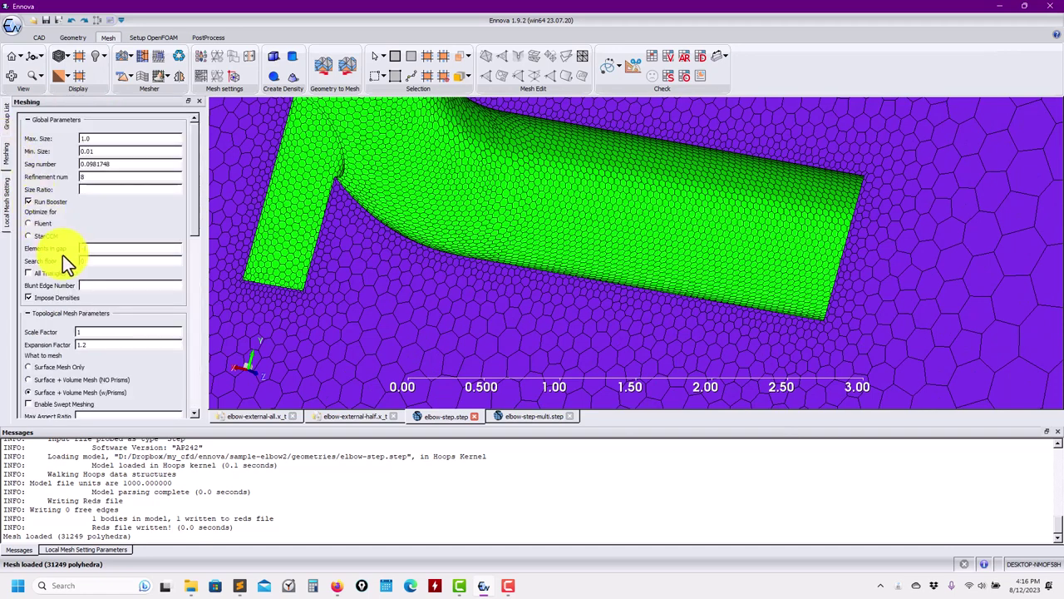
left_click(45, 371)
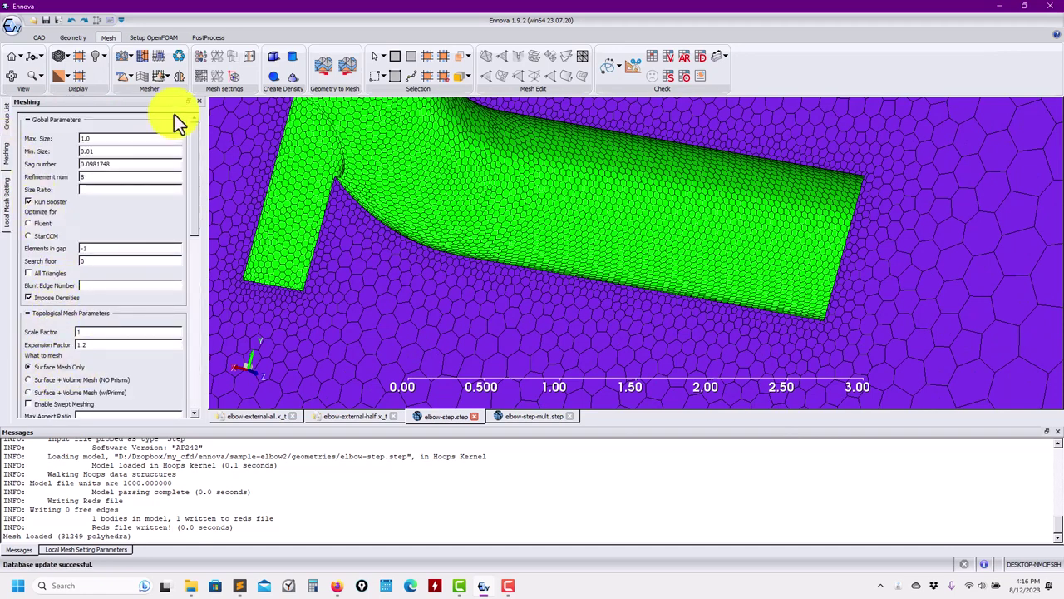
left_click(119, 59)
left_click(490, 305)
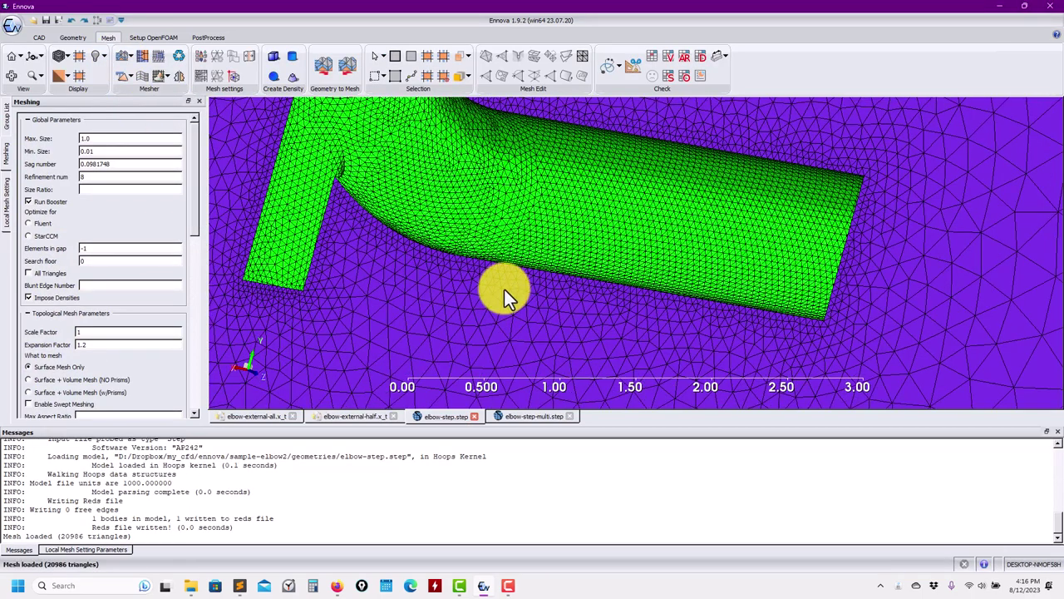
middle_click_drag(504, 289, 458, 275)
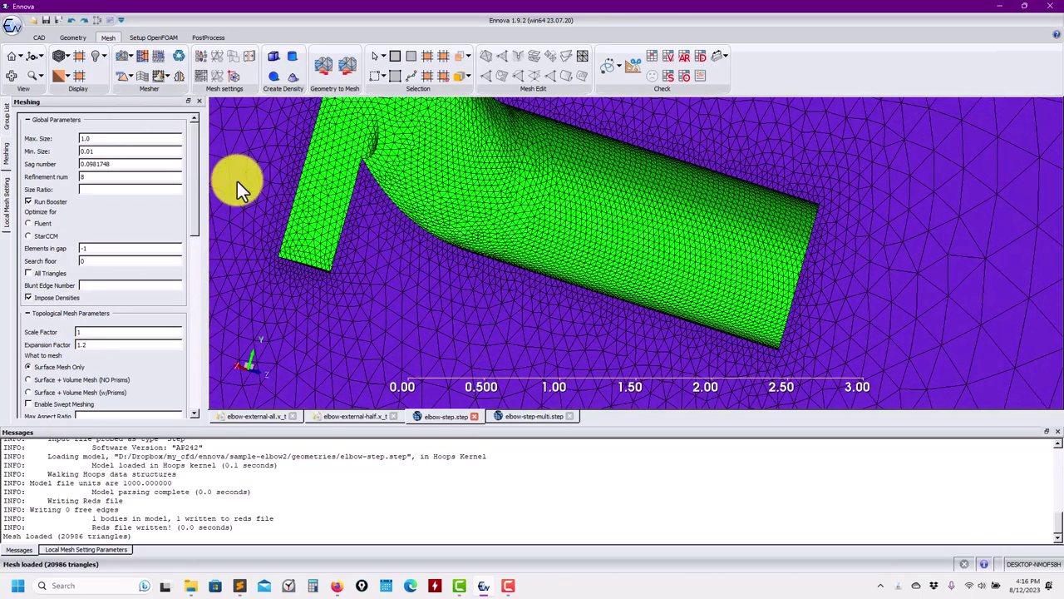
Step: Grow the prism boundary layers from the elbow's surface mesh and inspect them on the symmetry face
left_click(148, 56)
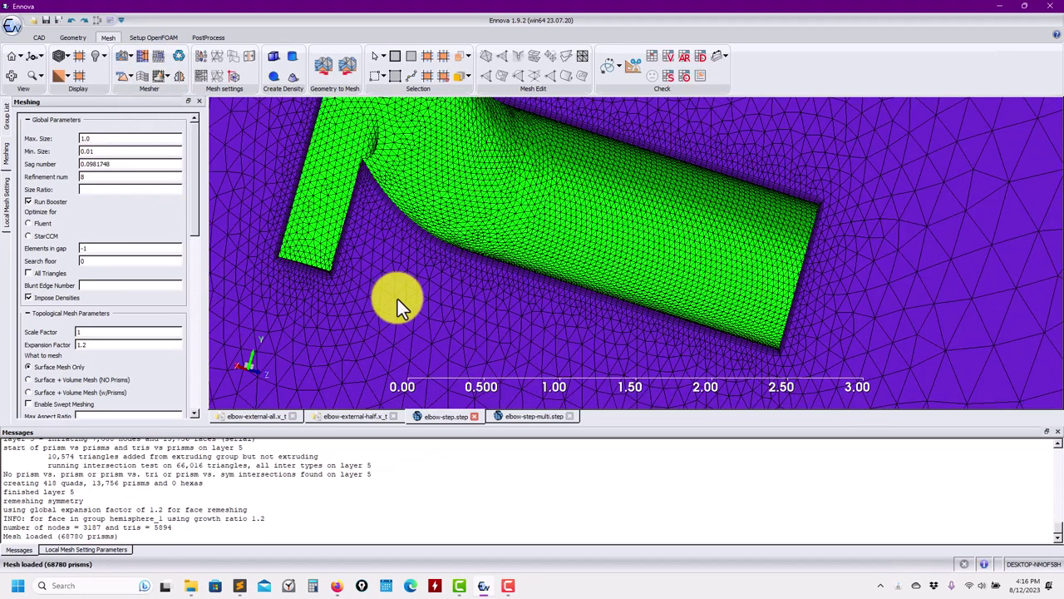
scroll(512, 299, "up", 5)
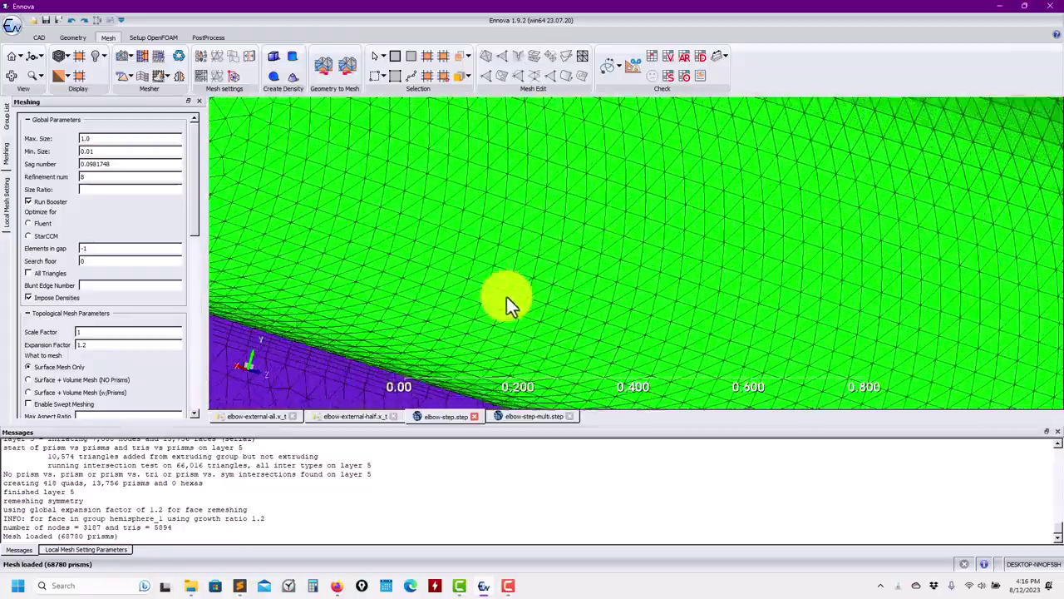
scroll(507, 296, "down", 5)
middle_click_drag(873, 266, 833, 351)
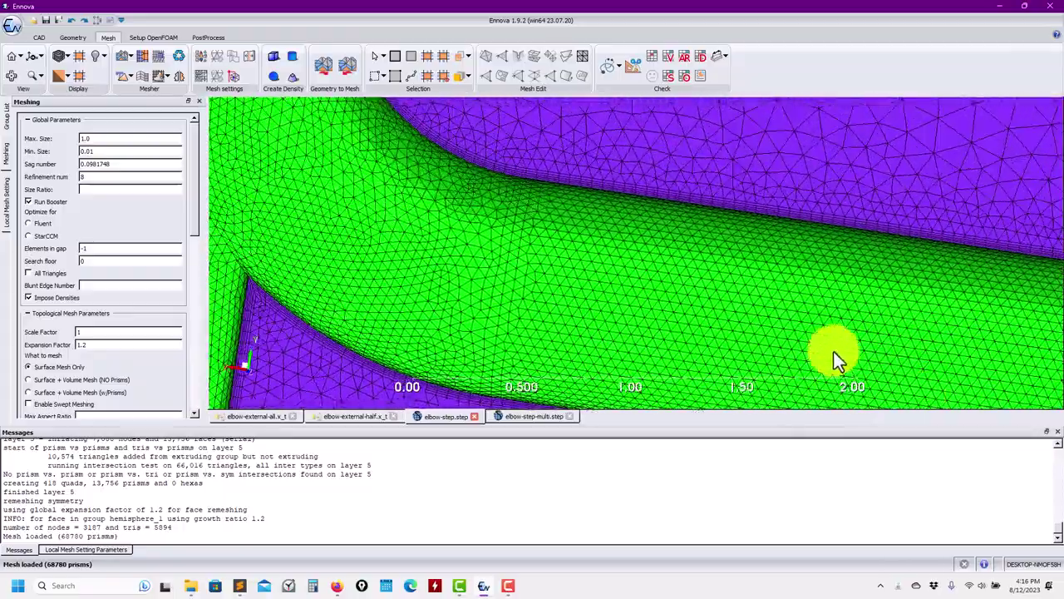
left_click_drag(833, 351, 499, 256)
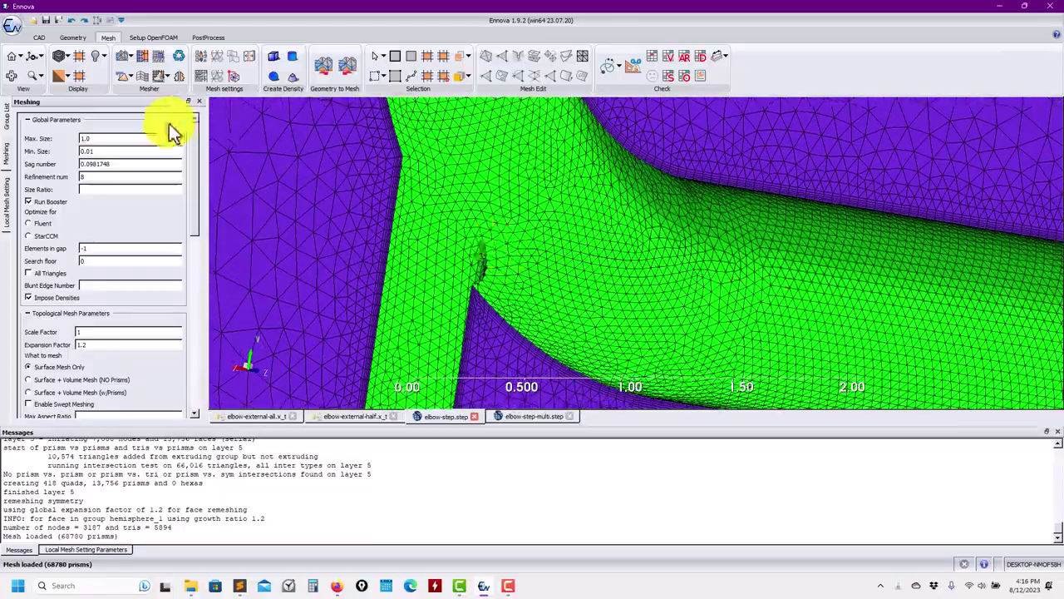
Step: Generate the polyhedral volume mesh from the surface and prism layers, and inspect it around the elbow's bend
left_click(128, 75)
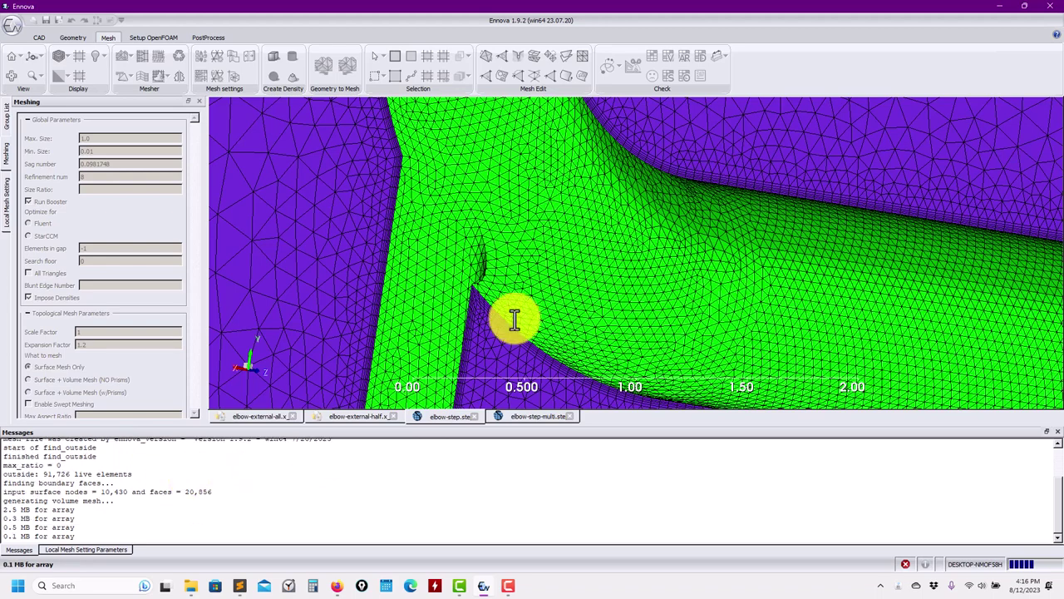
scroll(552, 273, "down", 1)
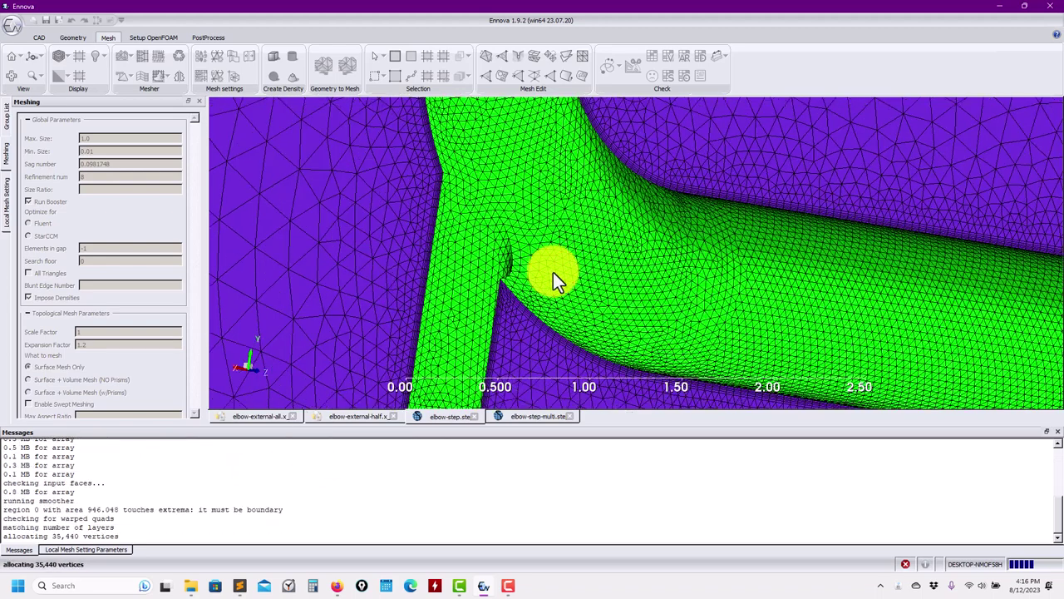
scroll(553, 272, "down", 1)
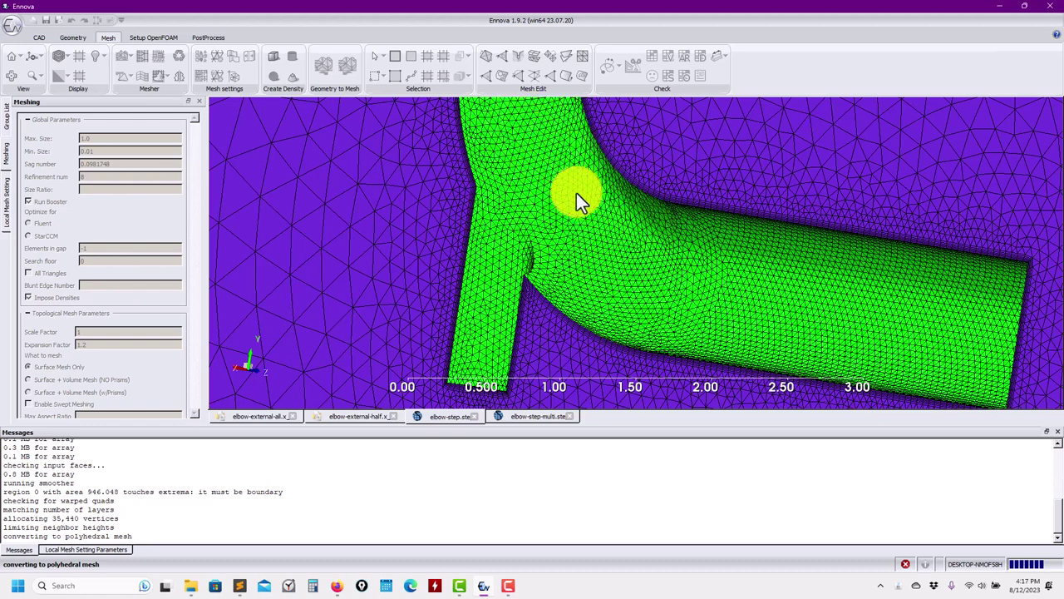
left_click_drag(602, 220, 544, 185)
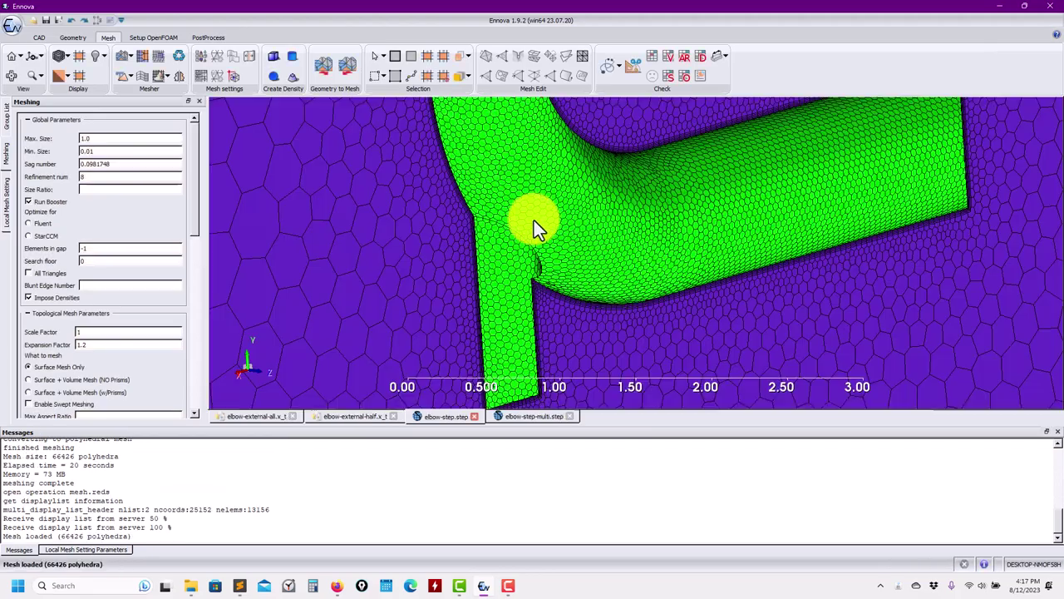
middle_click_drag(542, 200, 571, 293)
scroll(549, 255, "up", 4)
left_click_drag(548, 255, 619, 301)
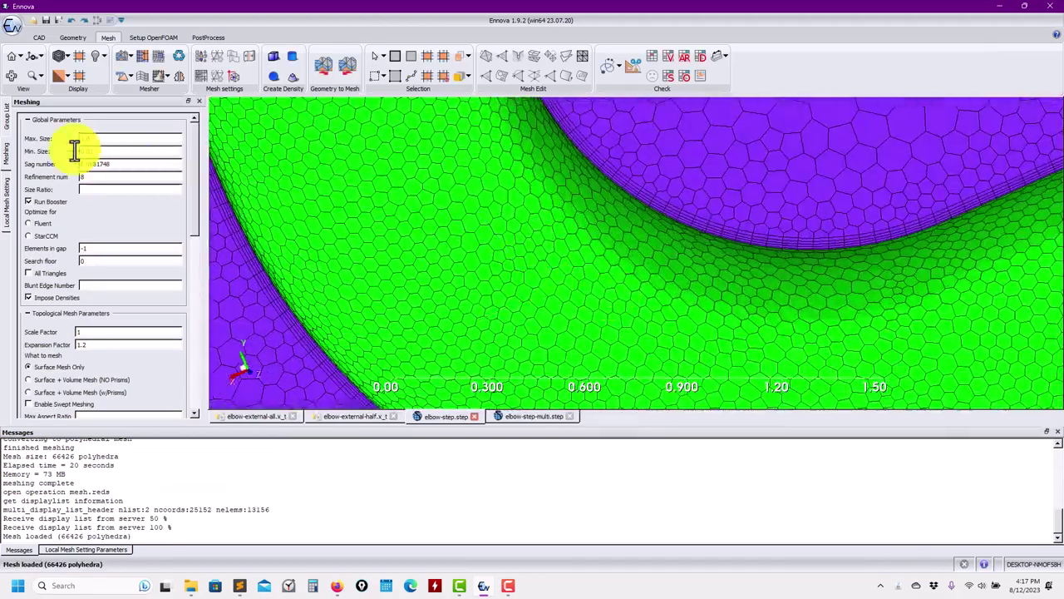
Step: Display the geometry over the polyhedral mesh for comparison and hide it again
left_click(6, 118)
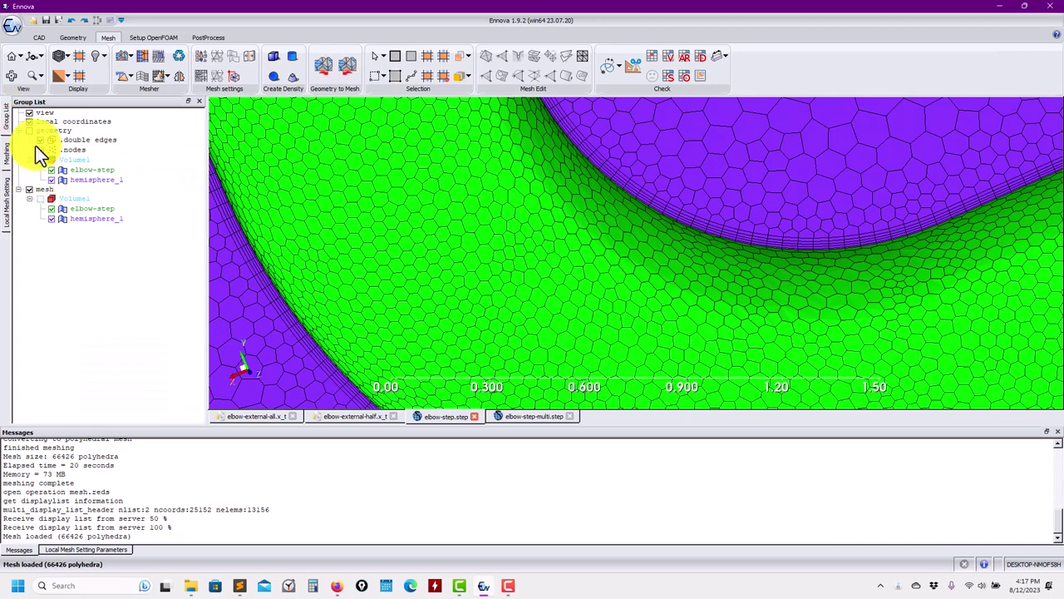
left_click(29, 130)
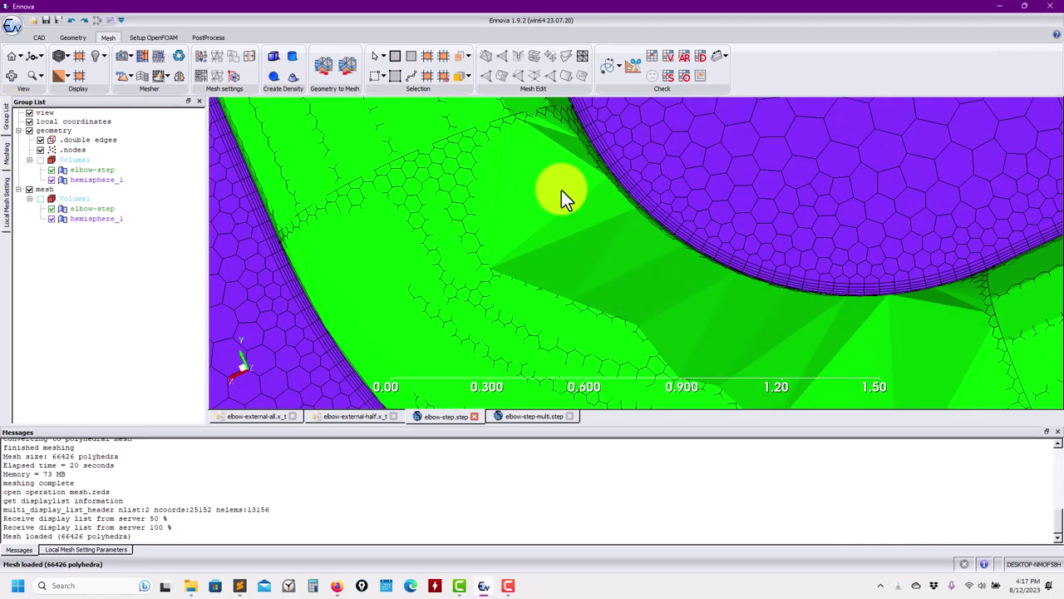
left_click(29, 132)
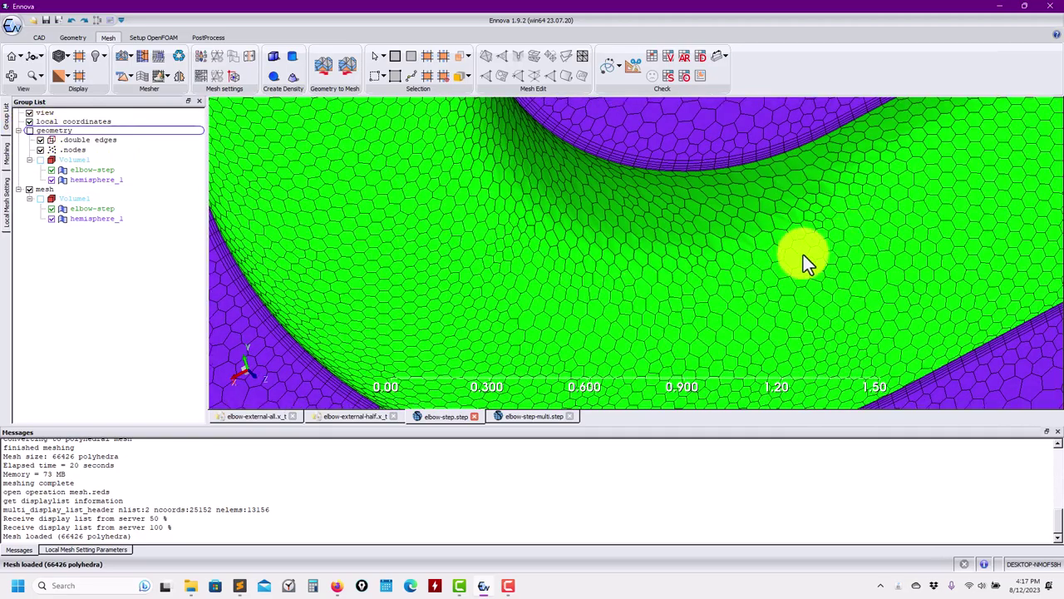
scroll(681, 285, "down", 3)
middle_click_drag(686, 287, 398, 186)
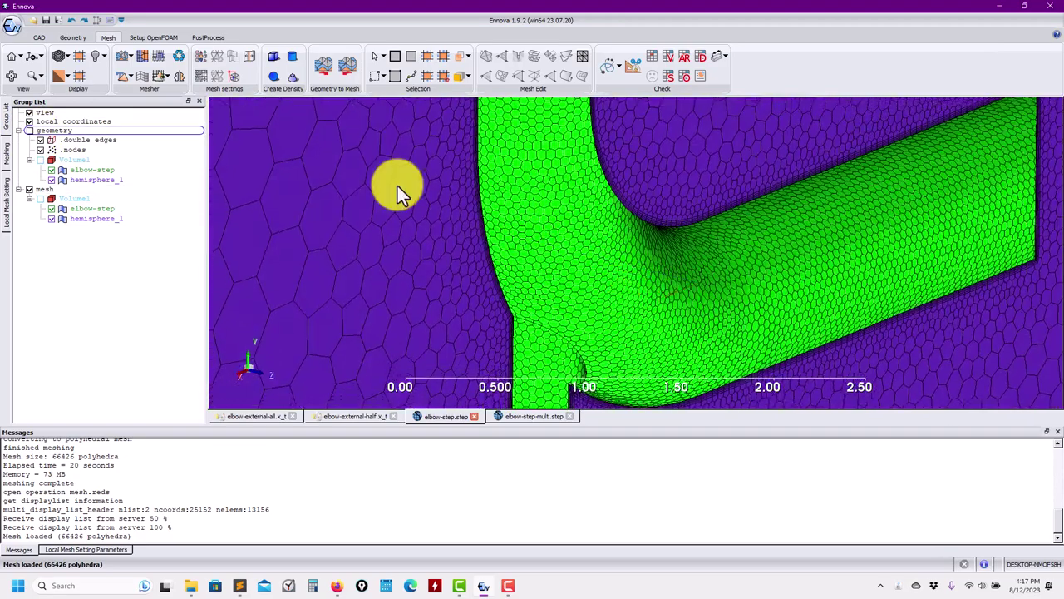
Step: Make the mesh translucent and extract a Faces-mode cut through it with the plane at X 2.5
left_click(104, 56)
left_click(117, 155)
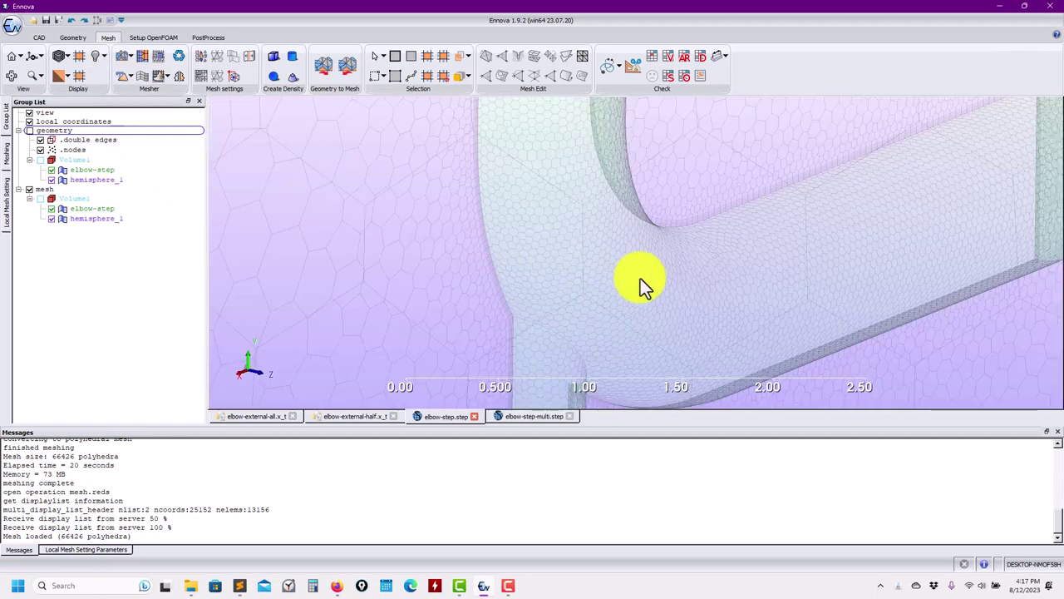
scroll(640, 278, "down", 4)
middle_click_drag(681, 287, 627, 310)
left_click_drag(627, 308, 587, 130)
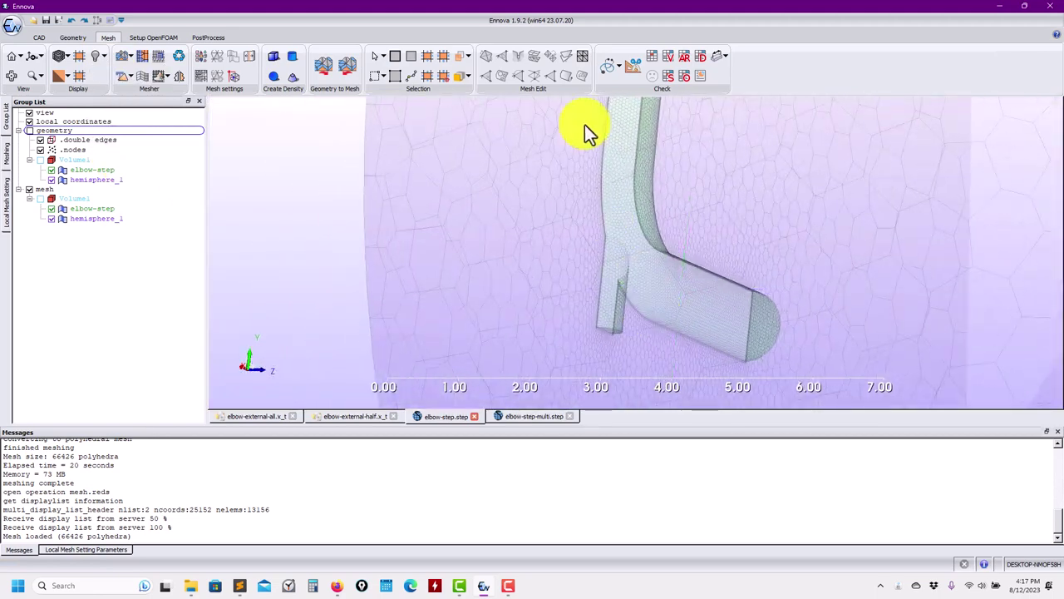
left_click(633, 64)
left_click(219, 280)
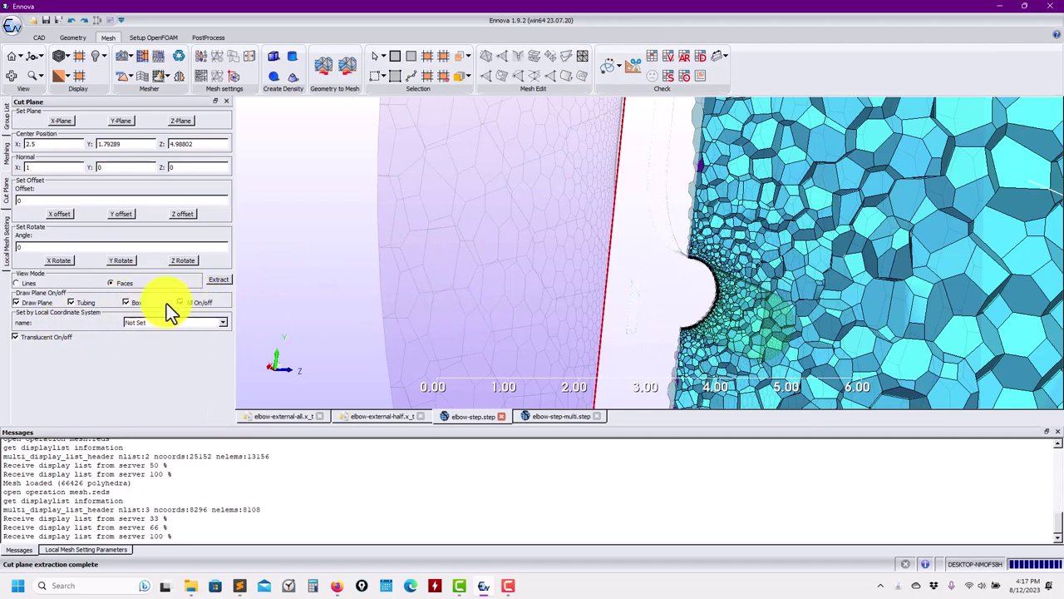
Step: Hide the cut plane graphics, turn off translucency, and examine the prism layers around the elbow's cut cross-section
left_click(181, 302)
left_click_drag(449, 324, 519, 327)
scroll(389, 305, "up", 3)
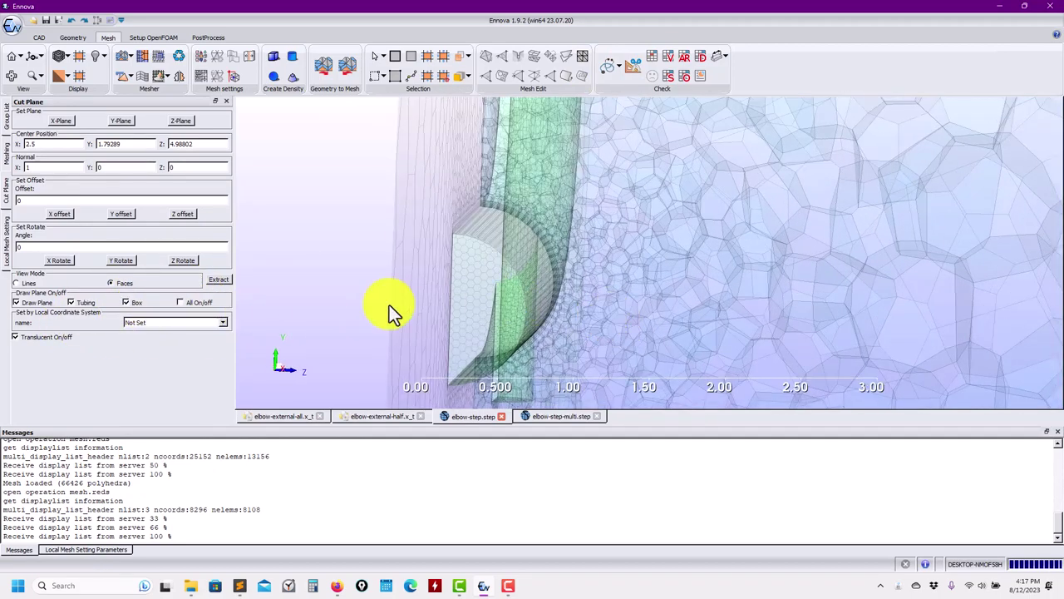
left_click(61, 340)
scroll(476, 241, "up", 5)
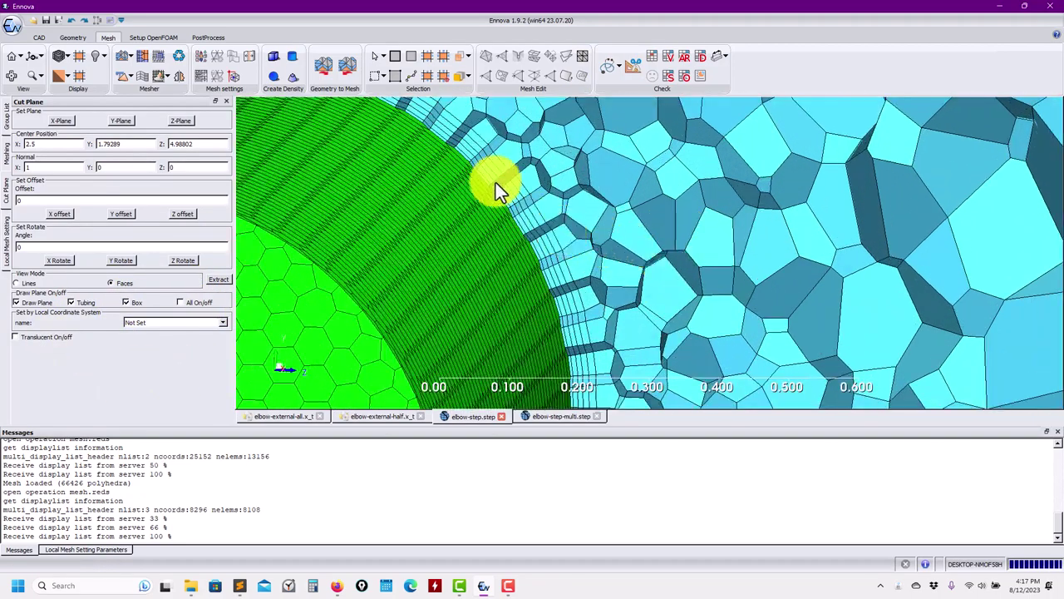
scroll(527, 228, "down", 4)
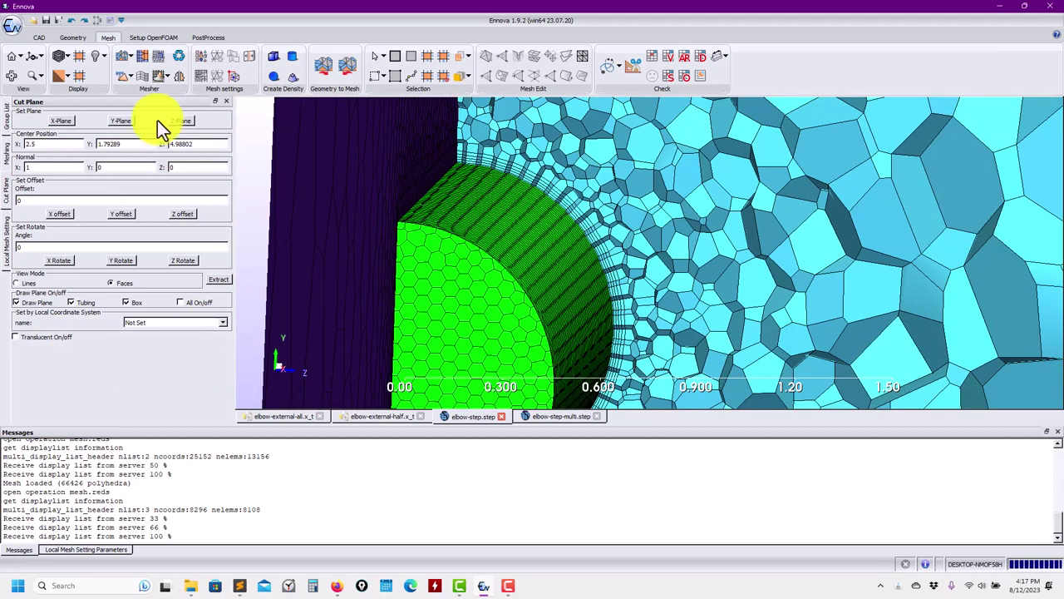
Step: Set What to mesh back to Surface + Volume Mesh (w/Prisms) in the topological mesh parameters and view the whole elbow mesh
left_click(130, 54)
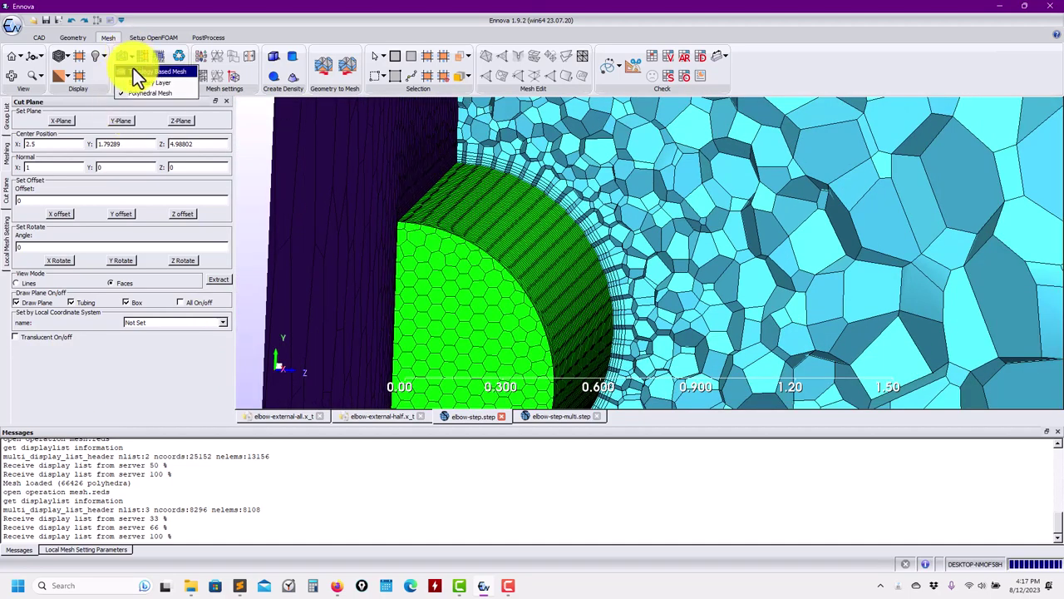
left_click(204, 58)
left_click(203, 58)
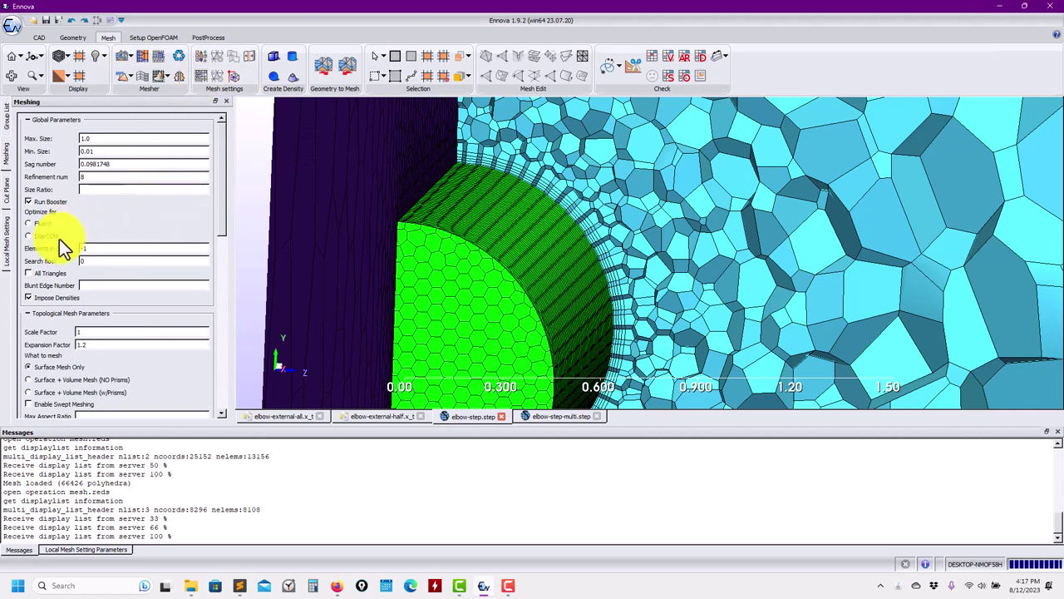
scroll(54, 291, "down", 3)
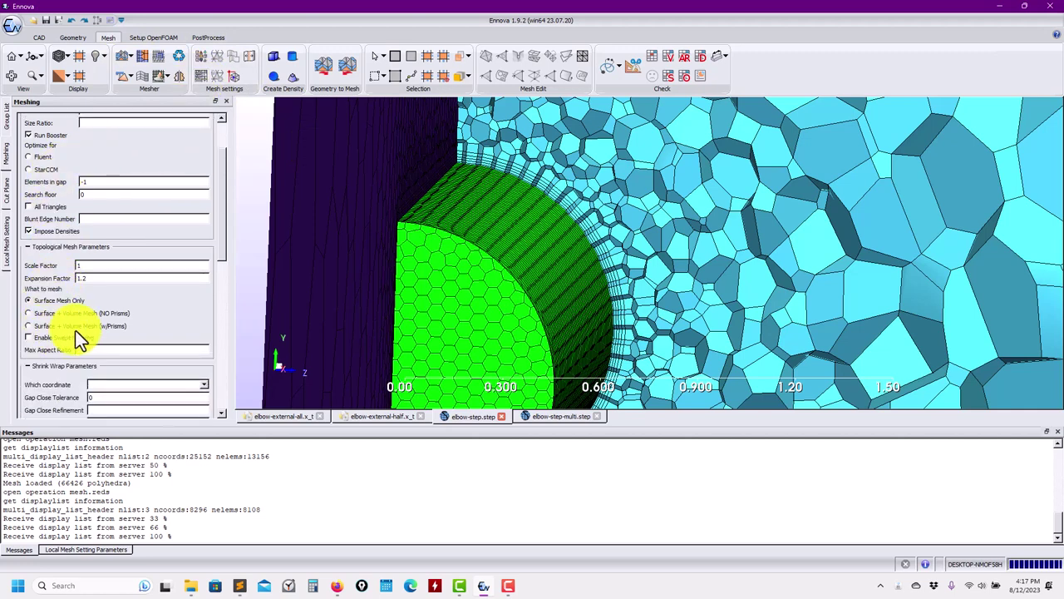
left_click(28, 326)
left_click_drag(220, 231, 211, 202)
scroll(511, 237, "down", 2)
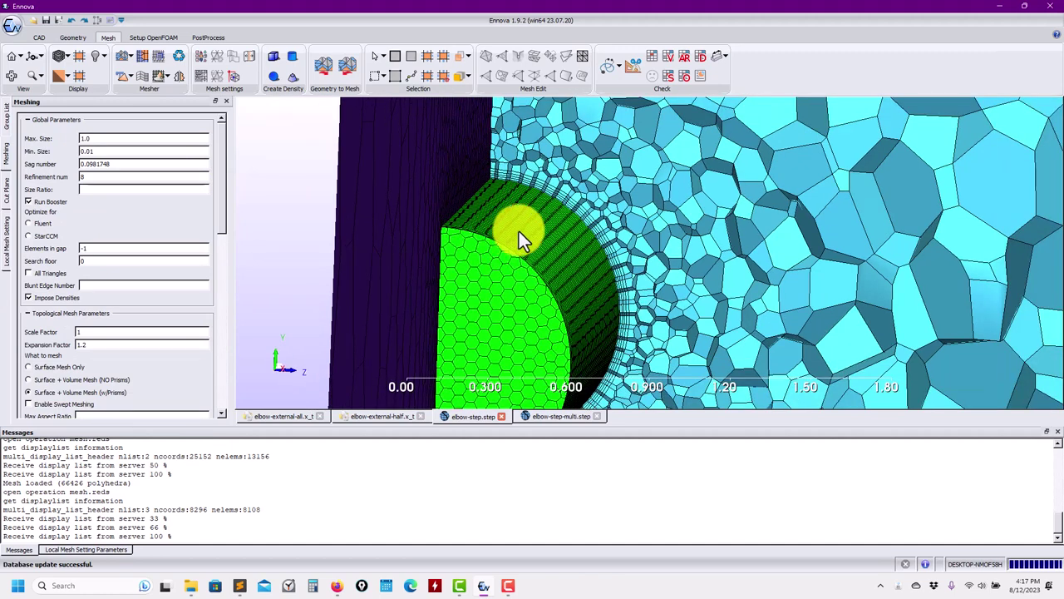
middle_click_drag(527, 238, 681, 250)
scroll(680, 246, "down", 5)
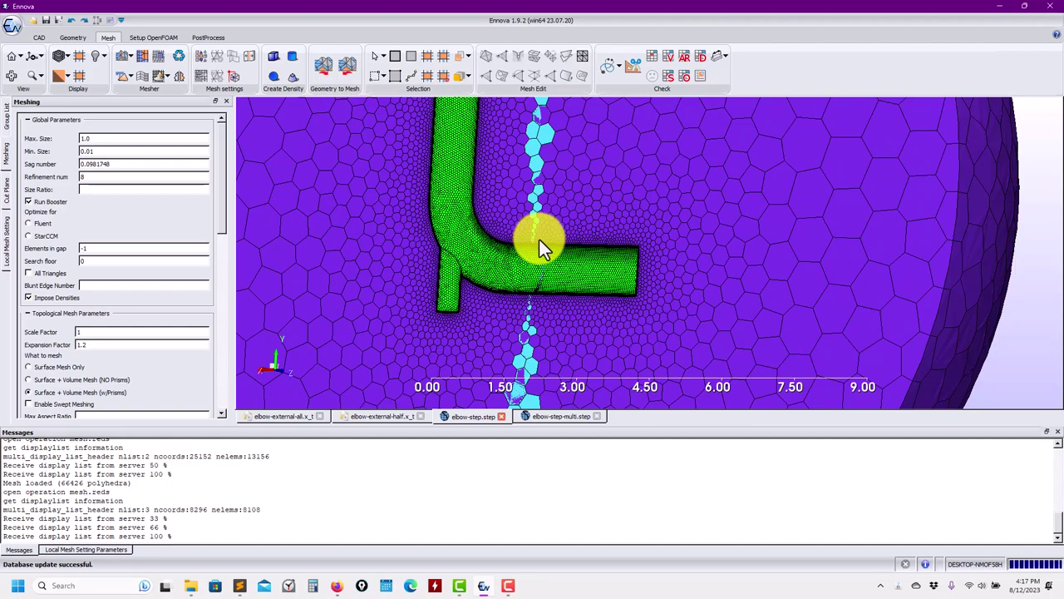
Step: Examine the prism layers along the wall and around the end corner of the elbow's horizontal pipe from several angles
scroll(668, 298, "up", 5)
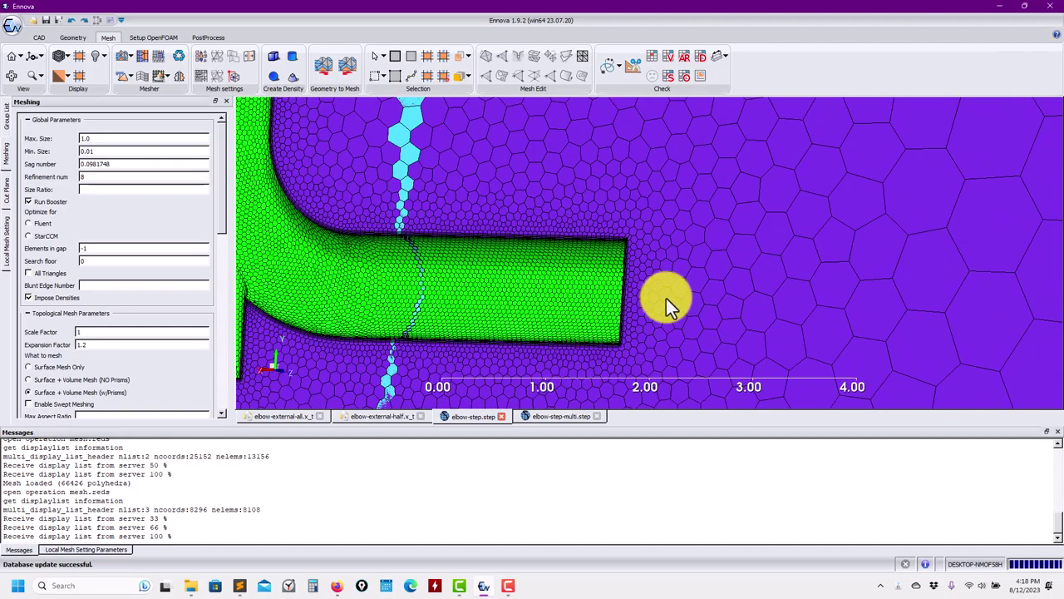
scroll(666, 294, "up", 1)
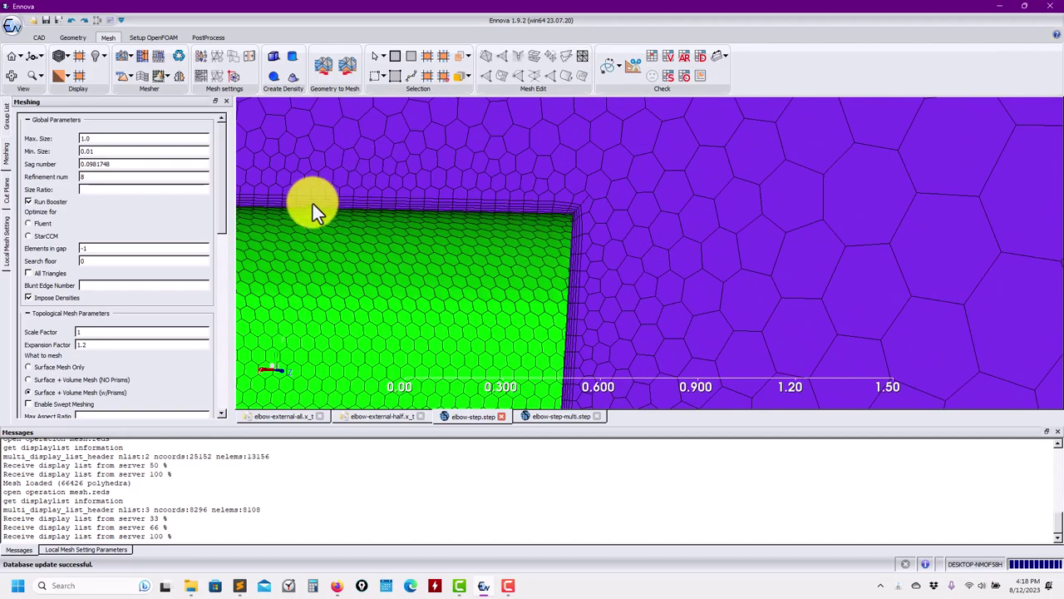
scroll(414, 203, "up", 2)
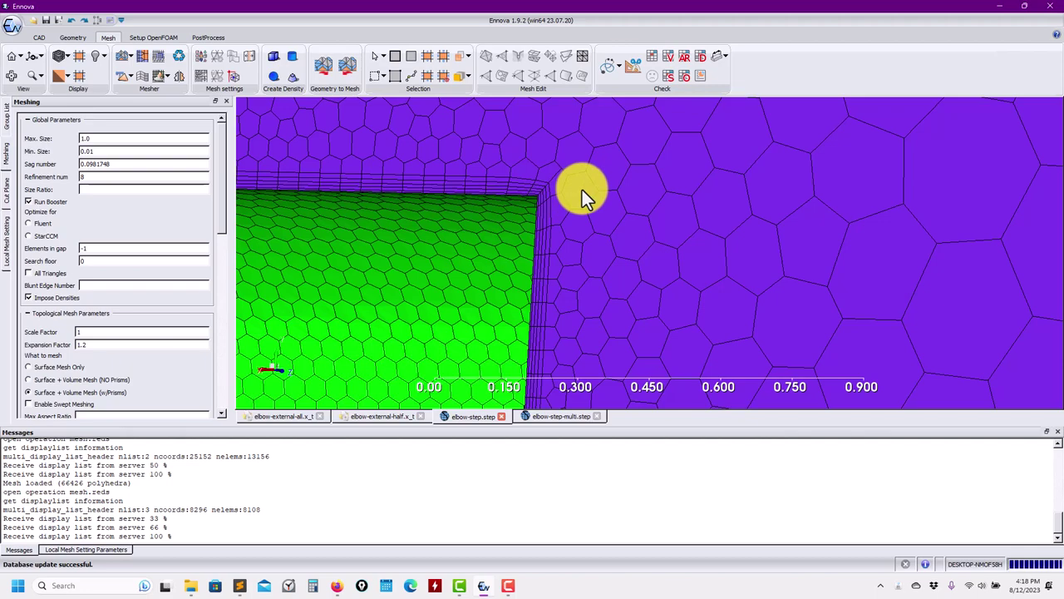
left_click_drag(582, 202, 713, 247)
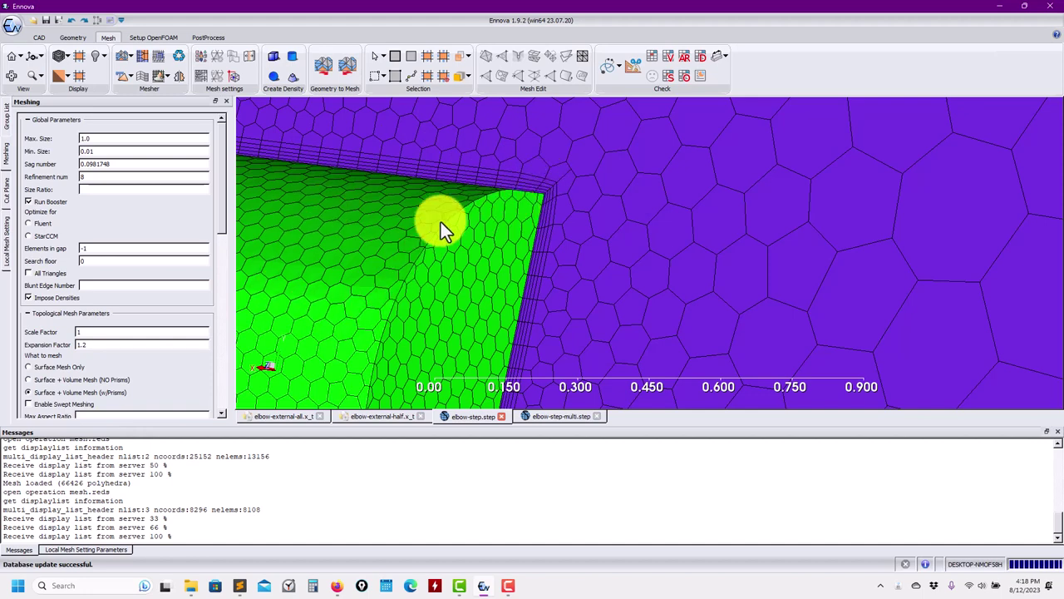
scroll(470, 269, "up", 2)
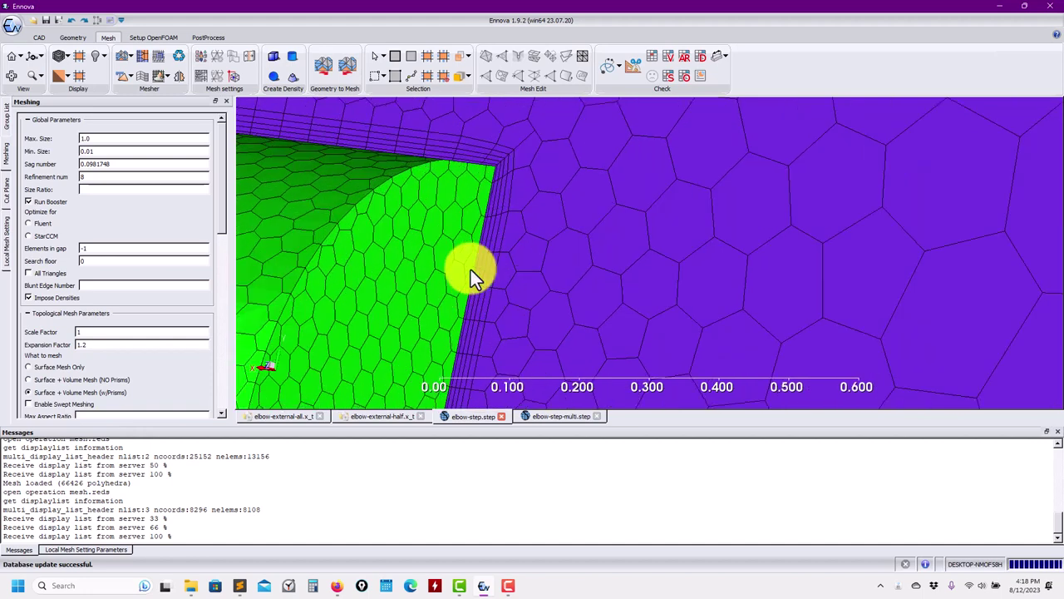
scroll(437, 248, "up", 2)
scroll(386, 179, "down", 4)
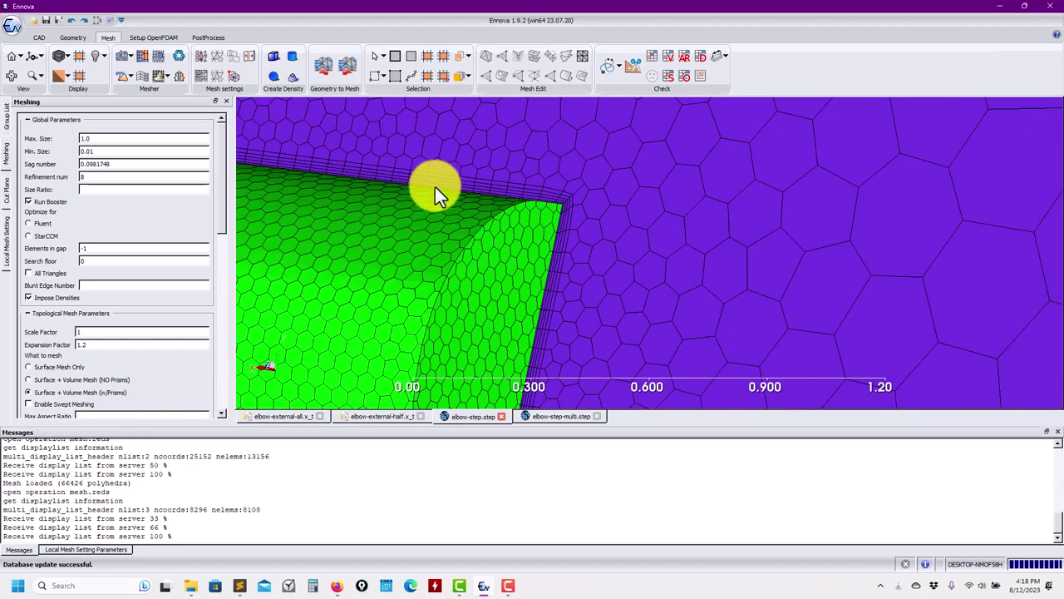
middle_click_drag(524, 244, 500, 259)
left_click_drag(499, 259, 625, 220)
scroll(408, 266, "up", 3)
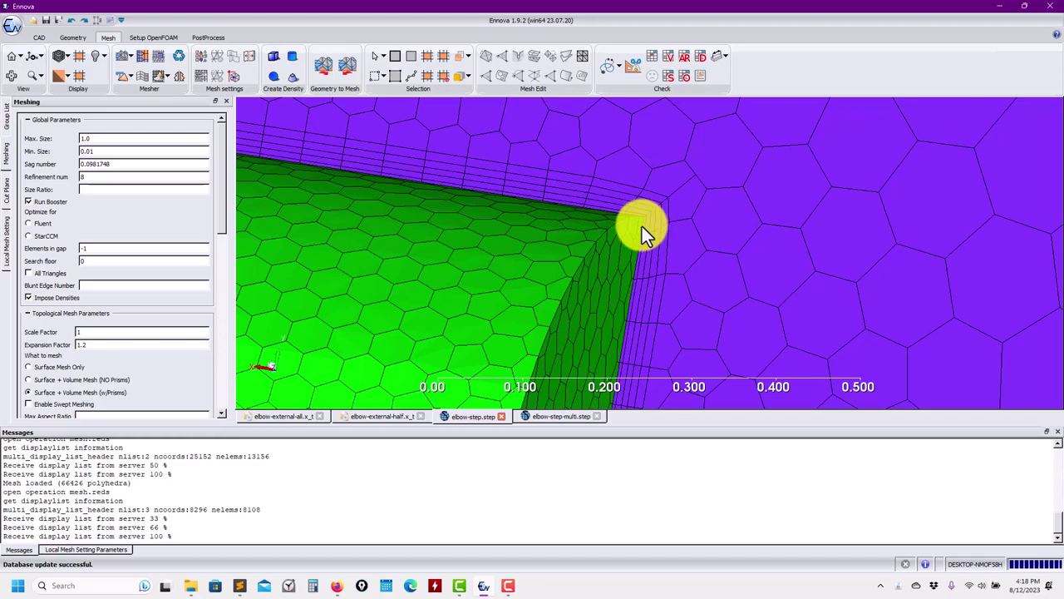
scroll(595, 278, "down", 8)
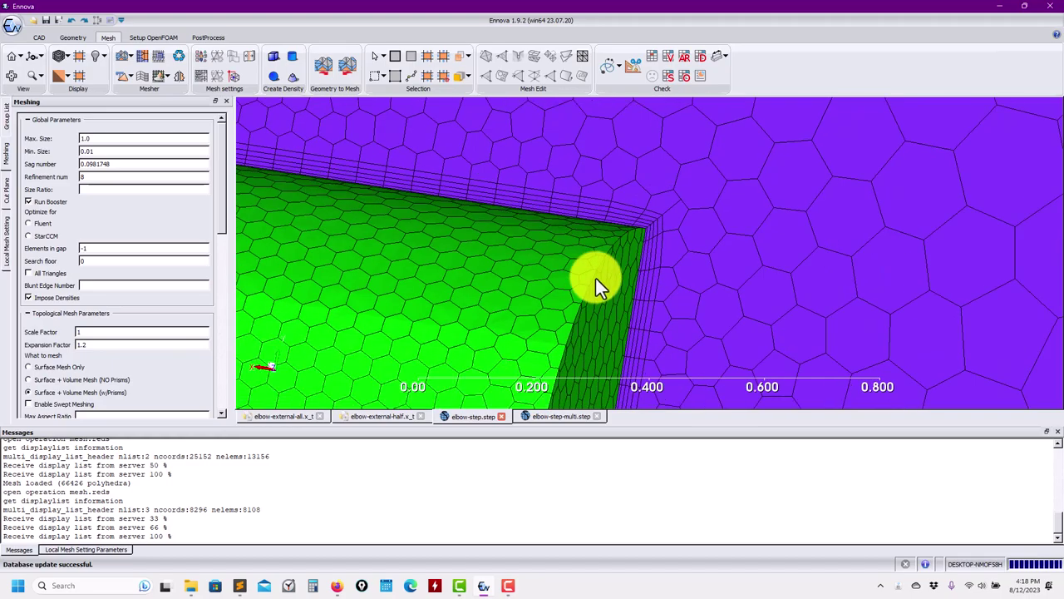
middle_click_drag(568, 278, 470, 270)
Step: Delete the mesh of the elbow-step model, confirming the deletion
left_click(7, 128)
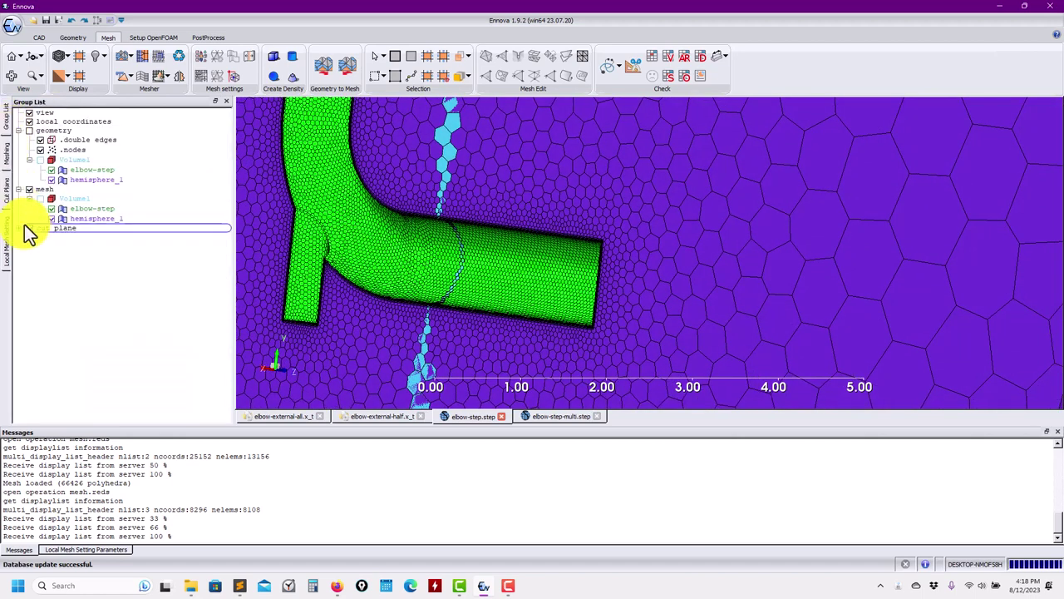
right_click(47, 191)
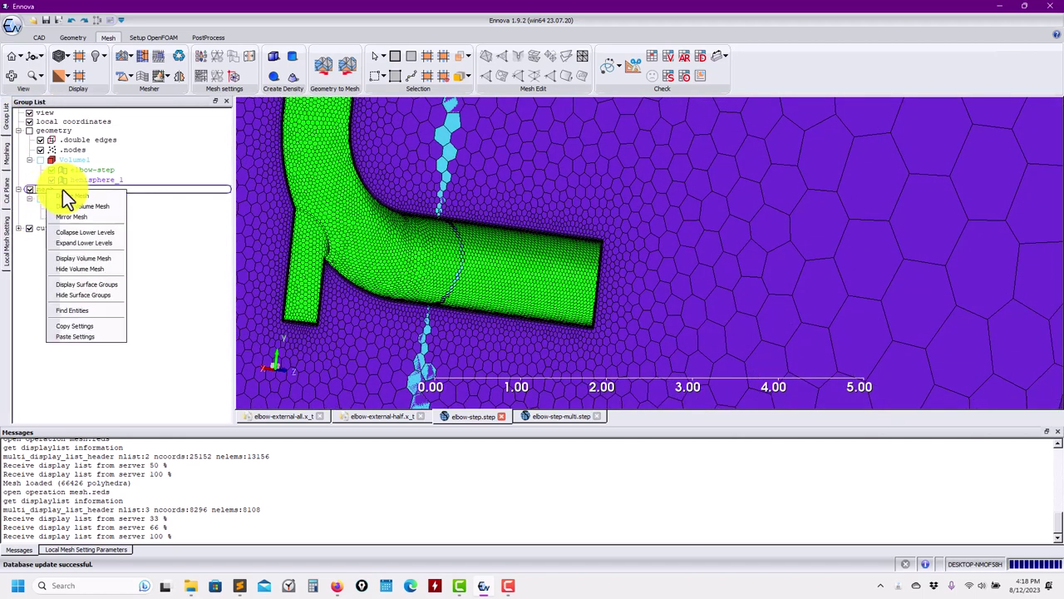
left_click(80, 195)
left_click(509, 304)
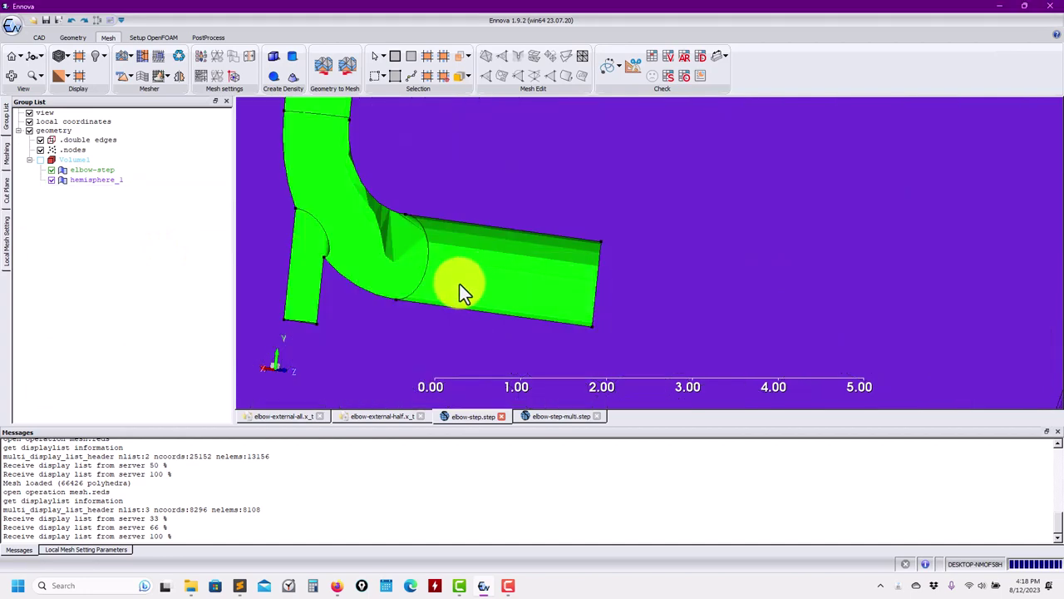
left_click_drag(359, 238, 386, 246)
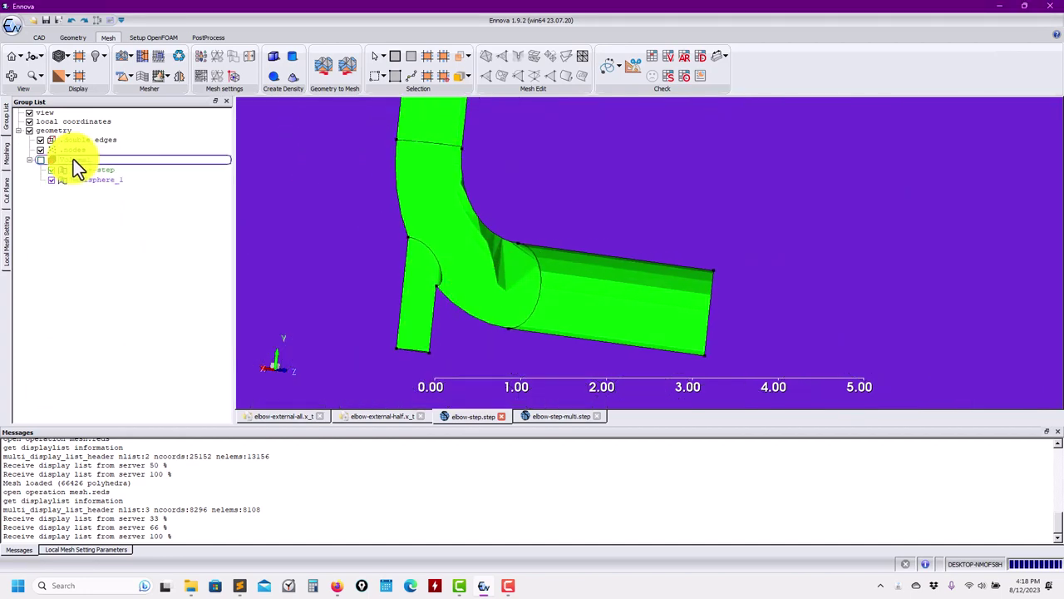
Step: Delete all volumes found in the geometry
left_click(55, 35)
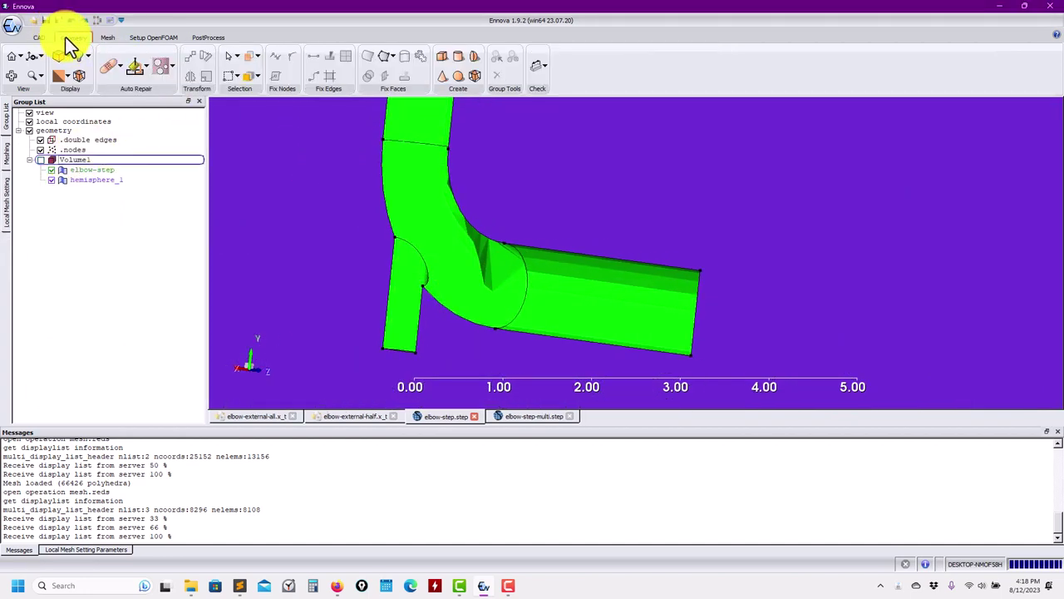
left_click(145, 66)
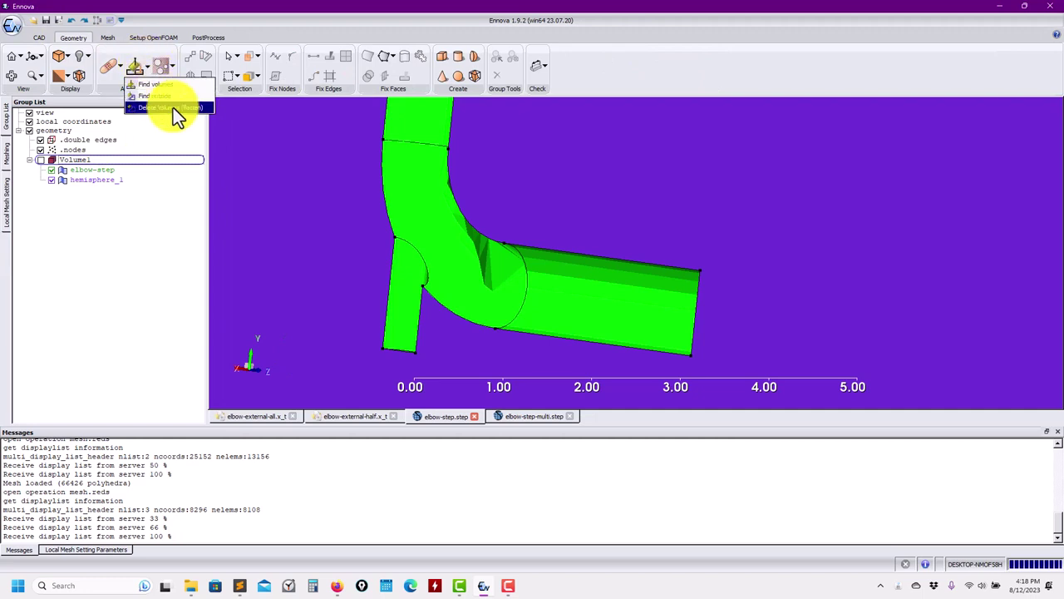
left_click(173, 107)
Step: Create one volume from the elbow-step group and another from the hemisphere_1 group, and dismiss the database warning
left_click(89, 161)
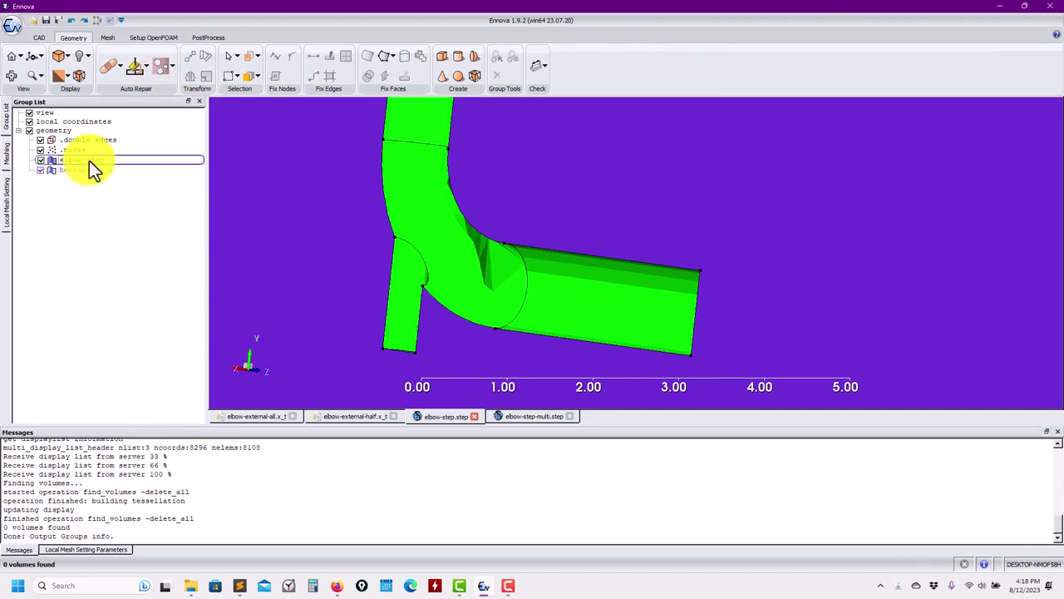
right_click(89, 160)
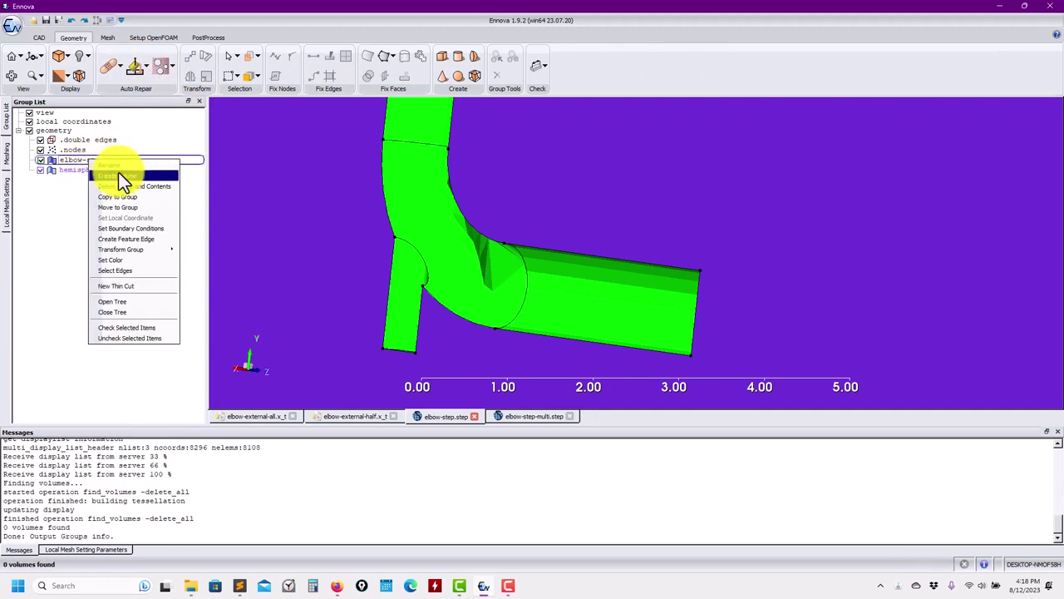
left_click(118, 171)
right_click(72, 162)
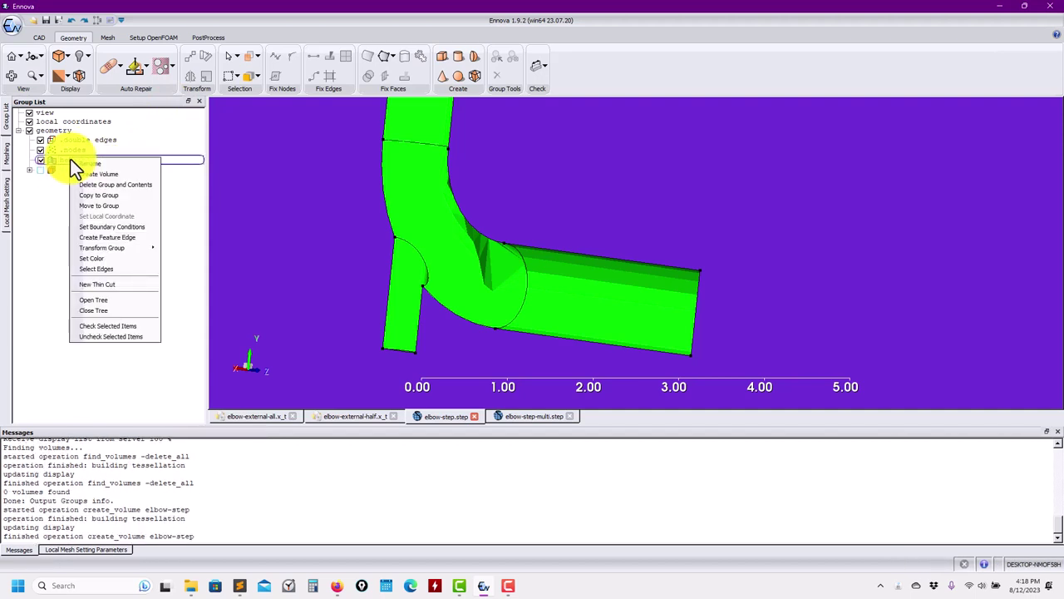
left_click(109, 173)
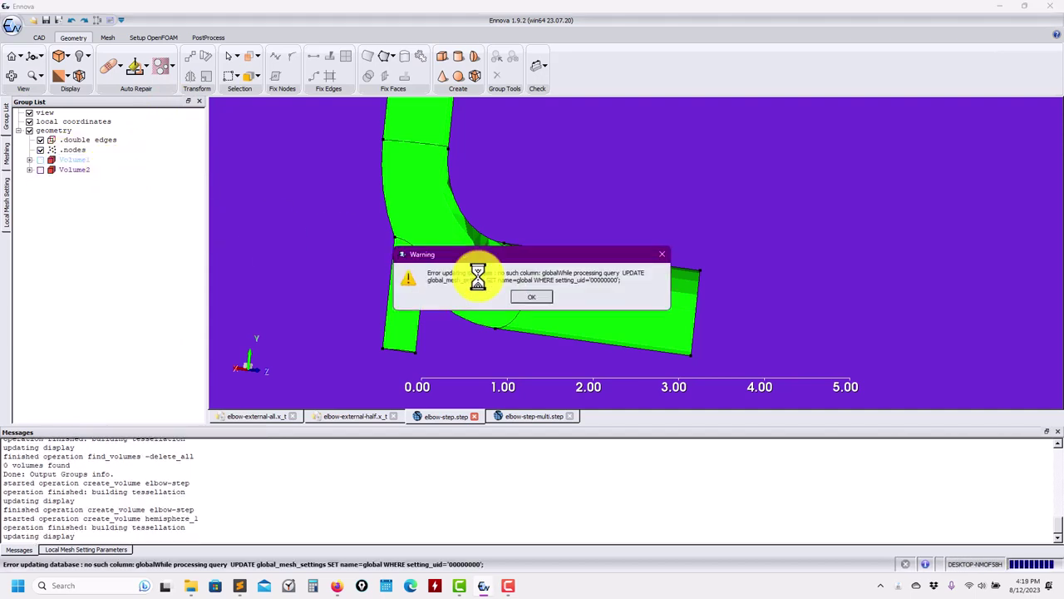
left_click(522, 299)
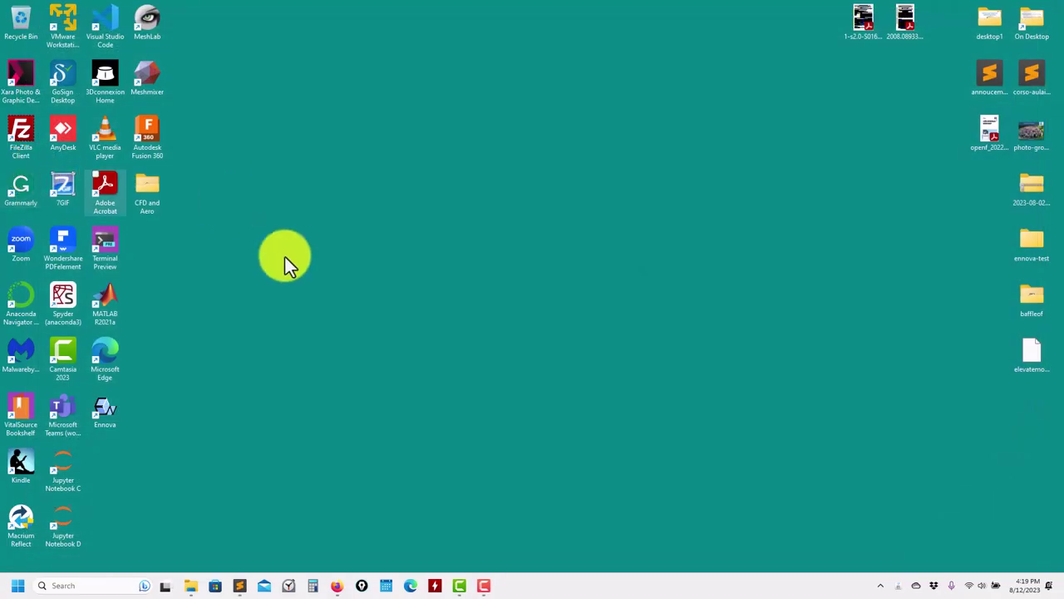
Step: Start Ennova from the desktop and open box.step and elbow-step.step together from the geometries folder
double_click(115, 417)
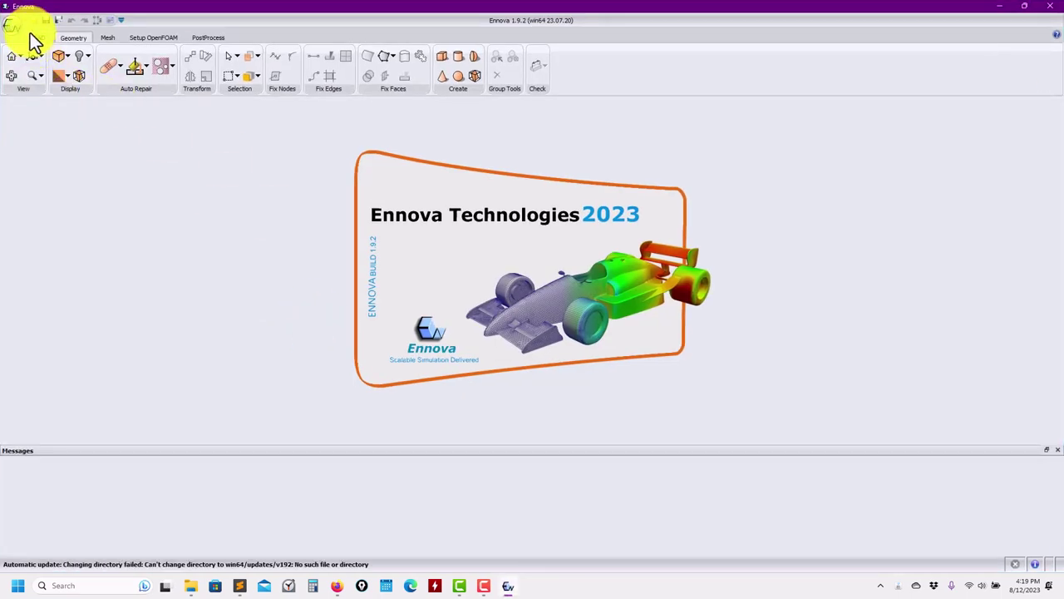
left_click(32, 21)
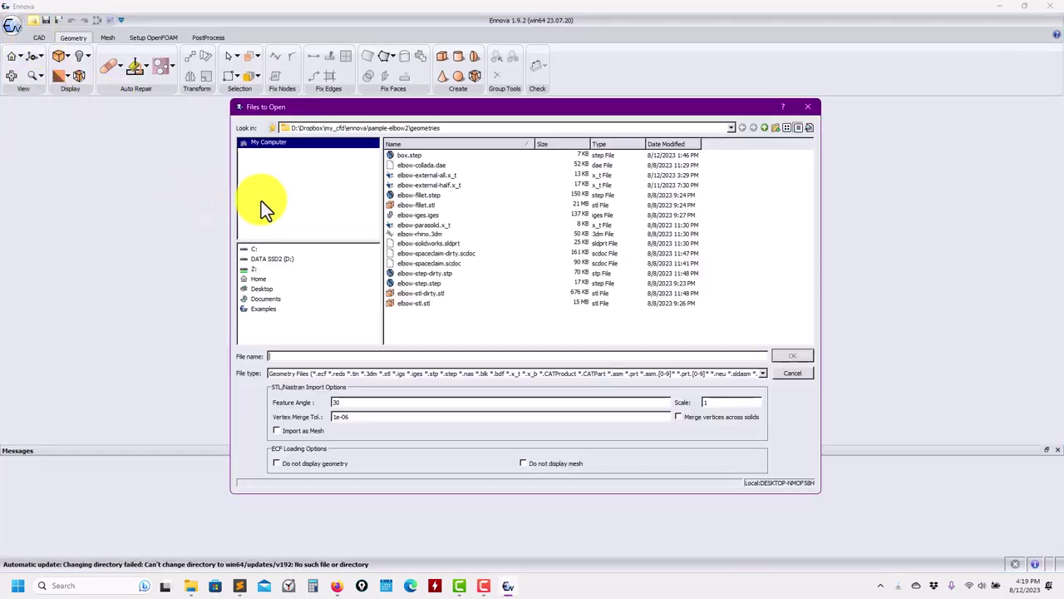
left_click(418, 155)
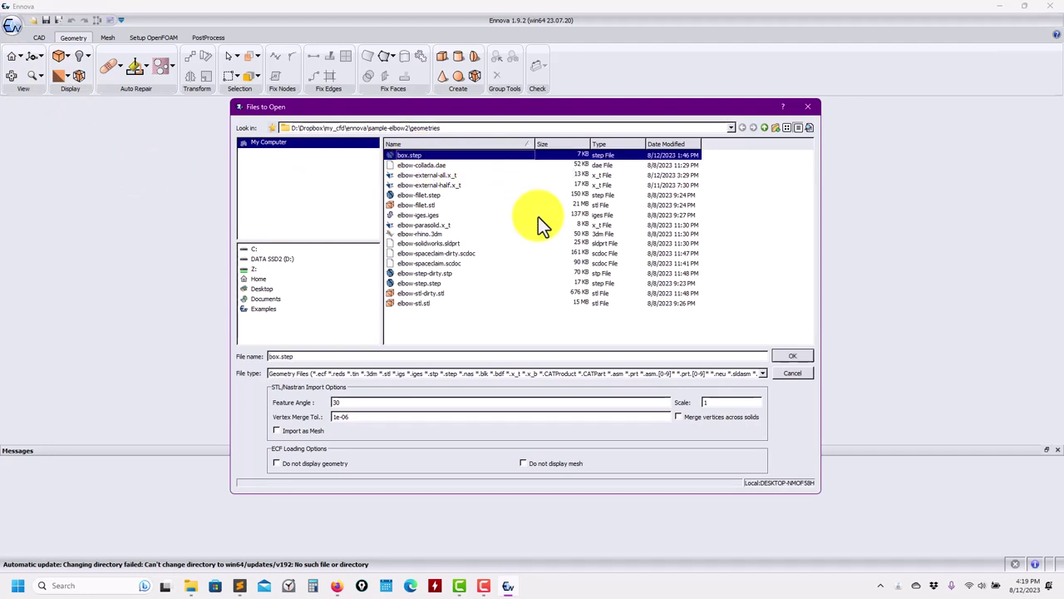
left_click(430, 284, "ctrl")
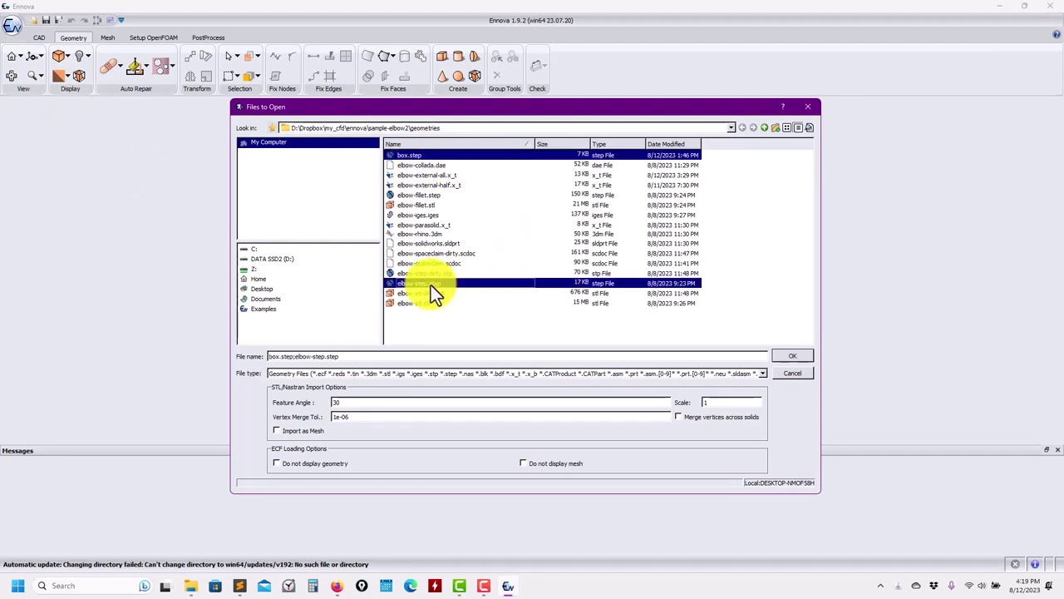
left_click(787, 357)
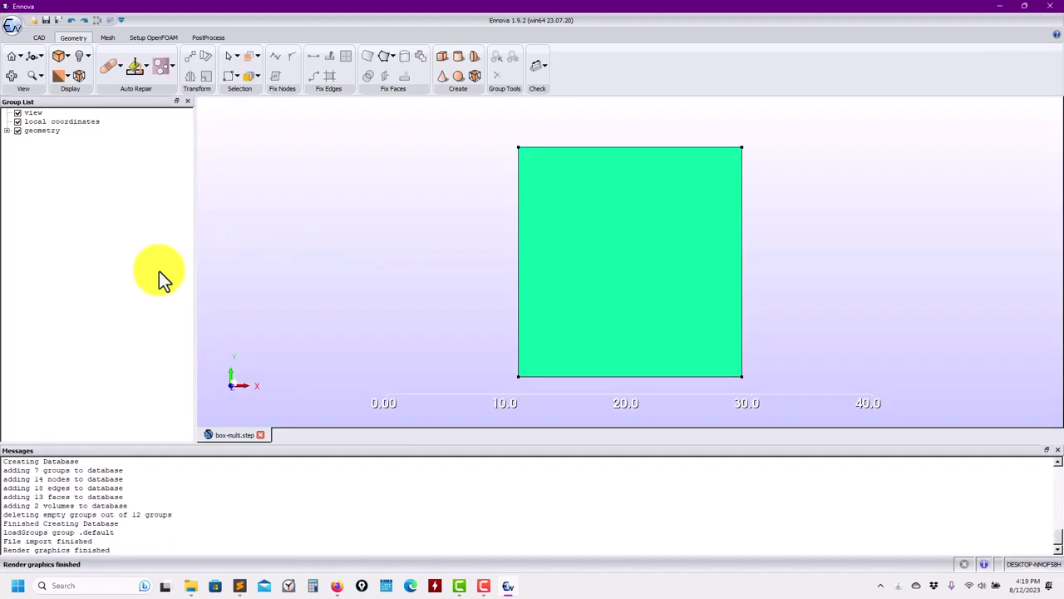
Step: Make the geometry translucent and view the elbow's position relative to the box
left_click(86, 55)
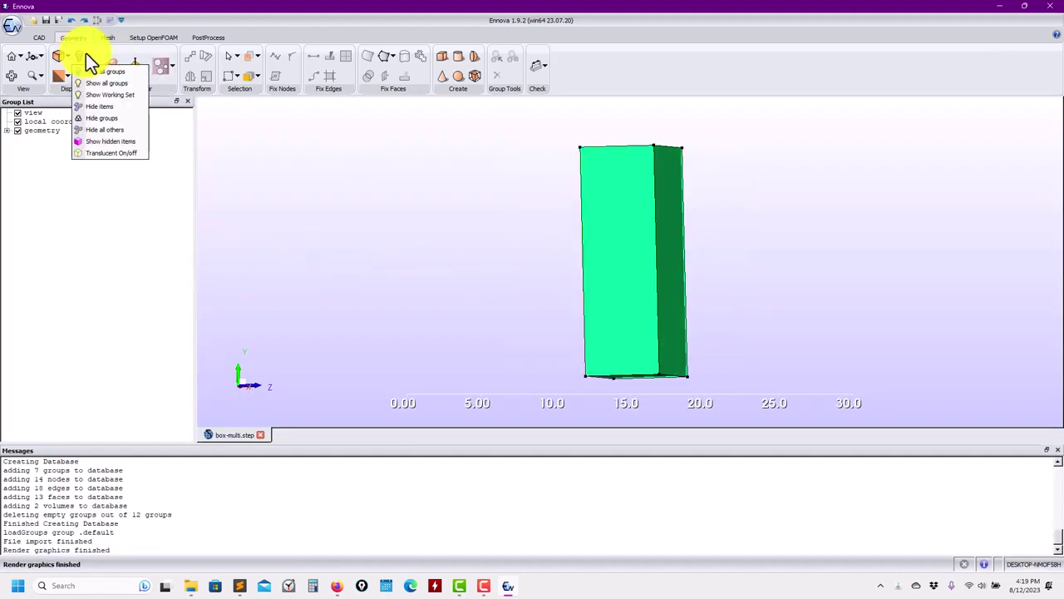
left_click(128, 152)
left_click_drag(525, 245, 372, 218)
scroll(379, 215, "down", 2)
scroll(379, 214, "up", 4)
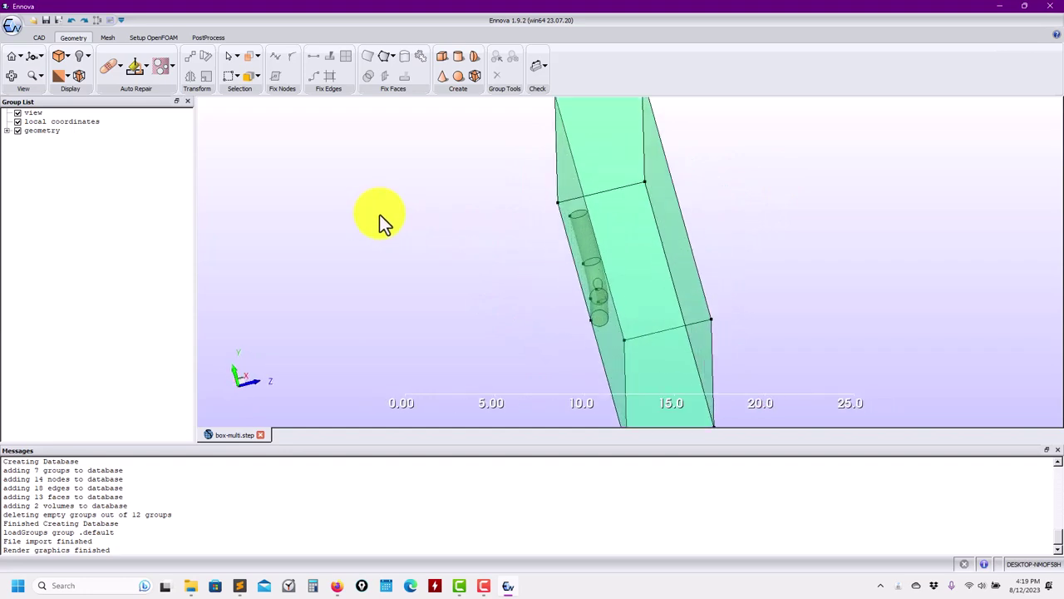
left_click(47, 61)
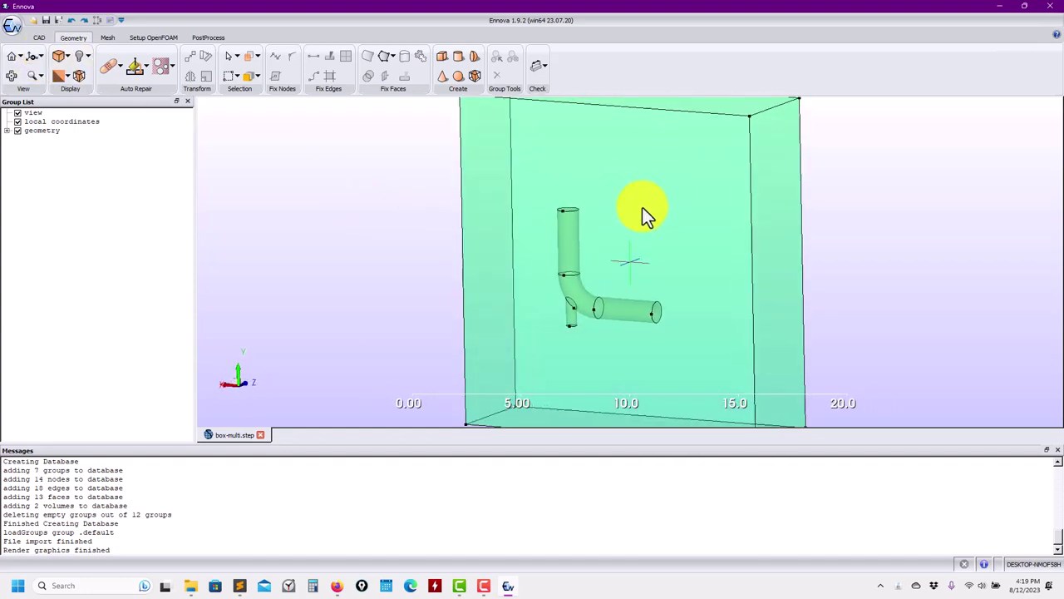
scroll(562, 290, "up", 3)
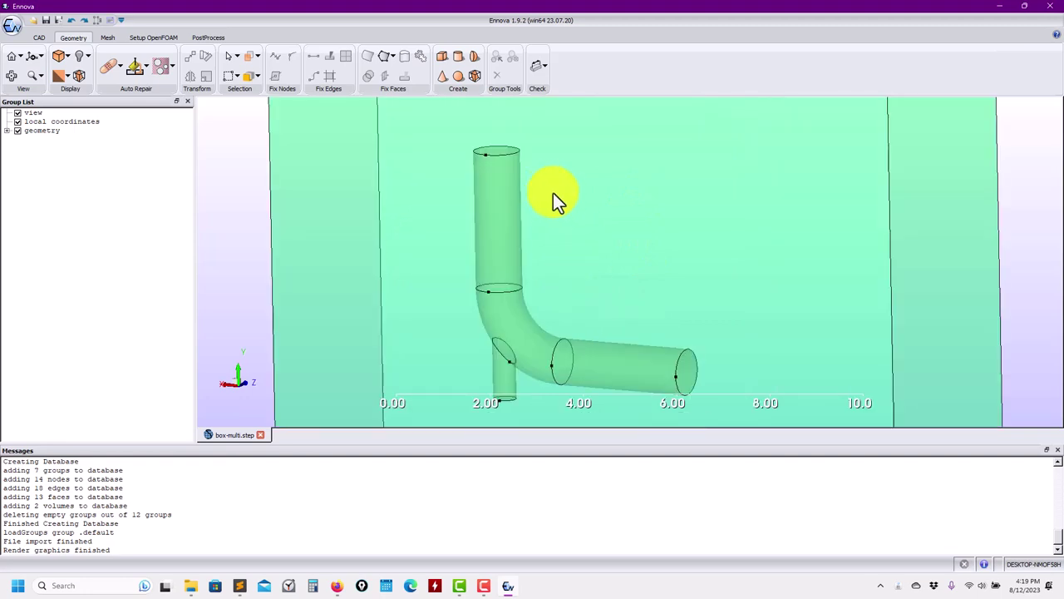
left_click(614, 175)
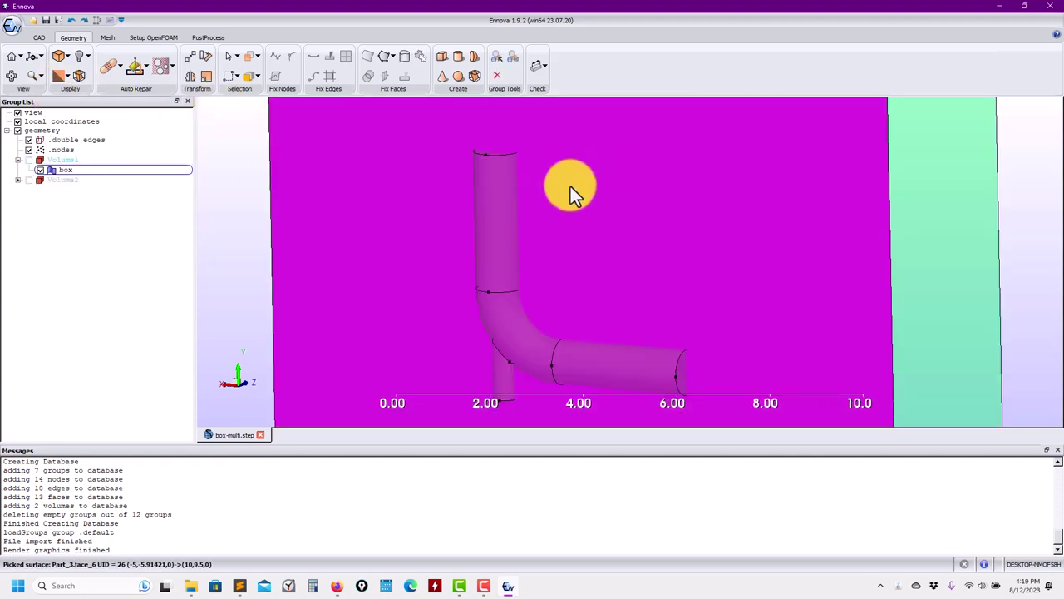
middle_click_drag(624, 211, 572, 213)
scroll(572, 213, "up", 3)
left_click(486, 140)
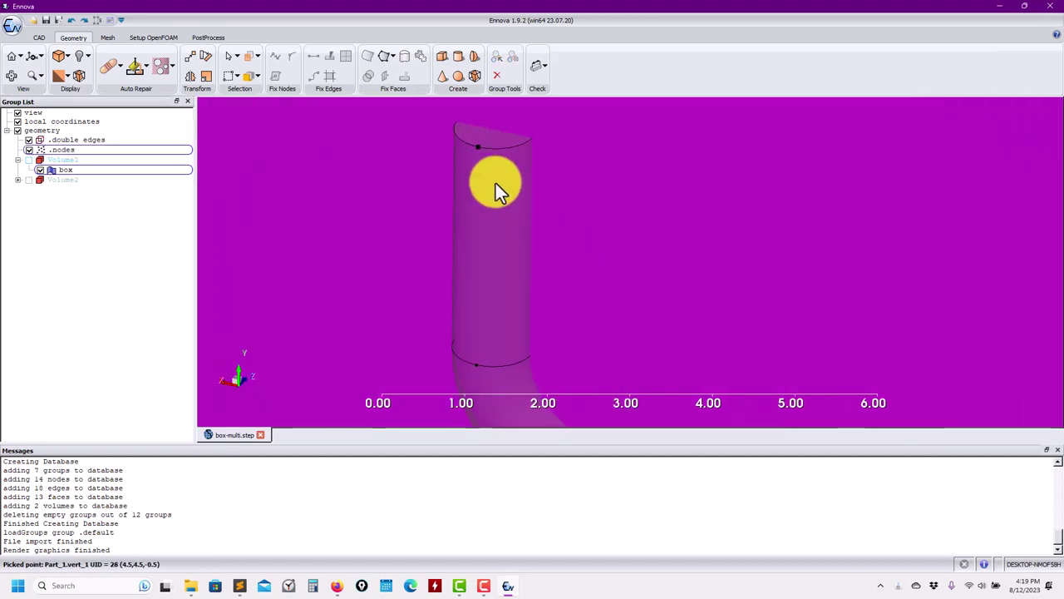
key("Escape")
Step: Intersect the box face that cuts through the elbow with the elbow's pipe surfaces and end faces
left_click(618, 186)
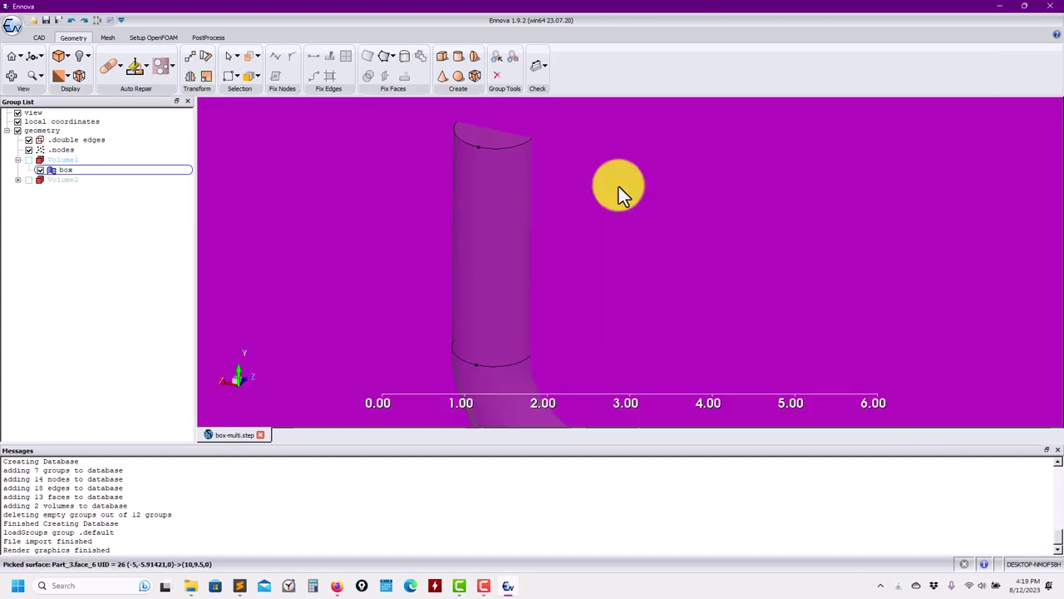
left_click(488, 140)
left_click(506, 333)
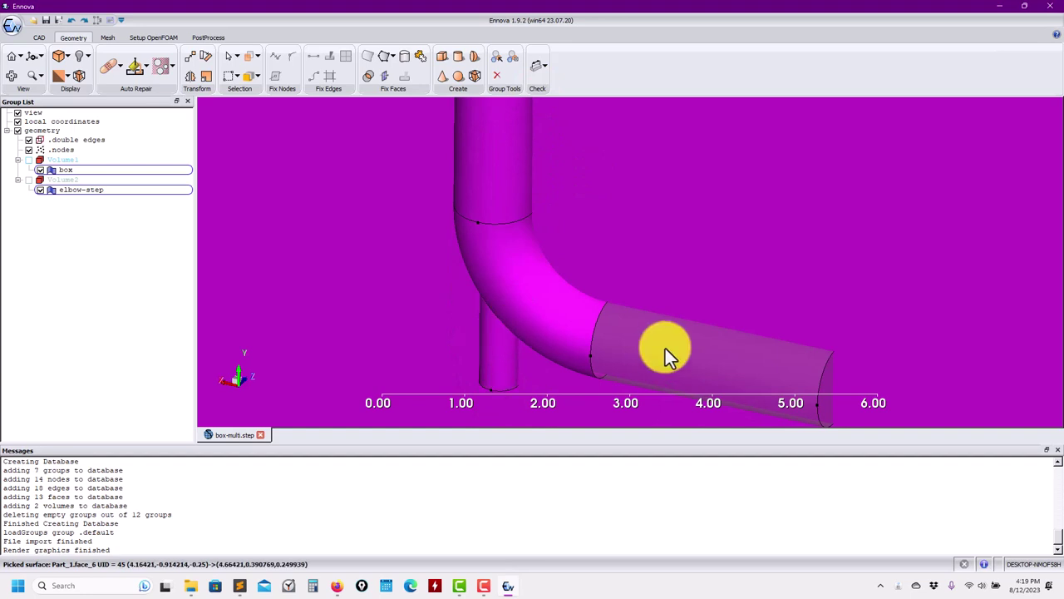
left_click(665, 348)
middle_click_drag(628, 261, 498, 146)
left_click(692, 276)
left_click_drag(593, 333, 414, 266)
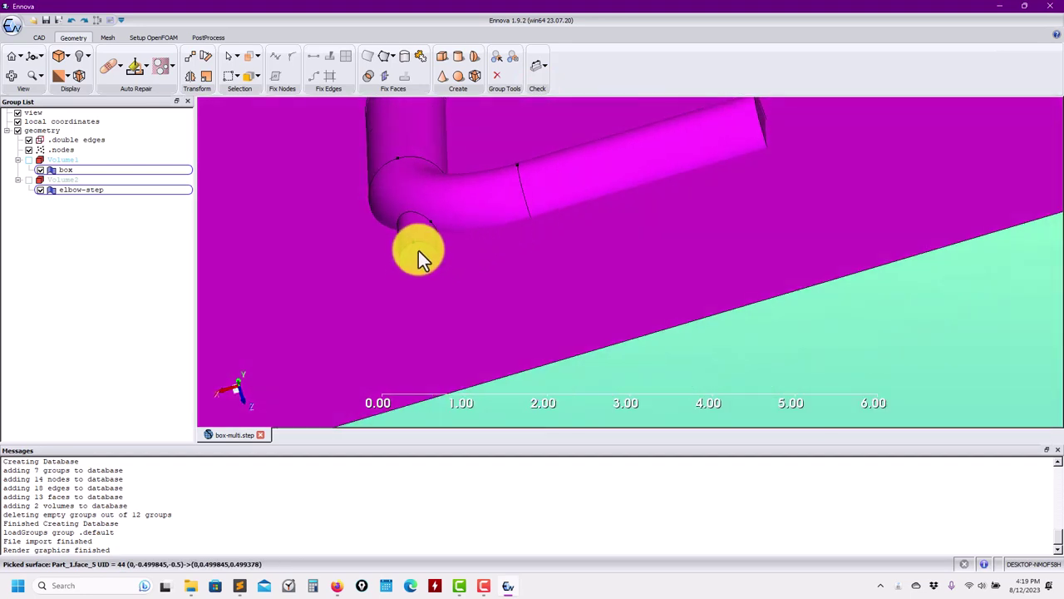
left_click(418, 251)
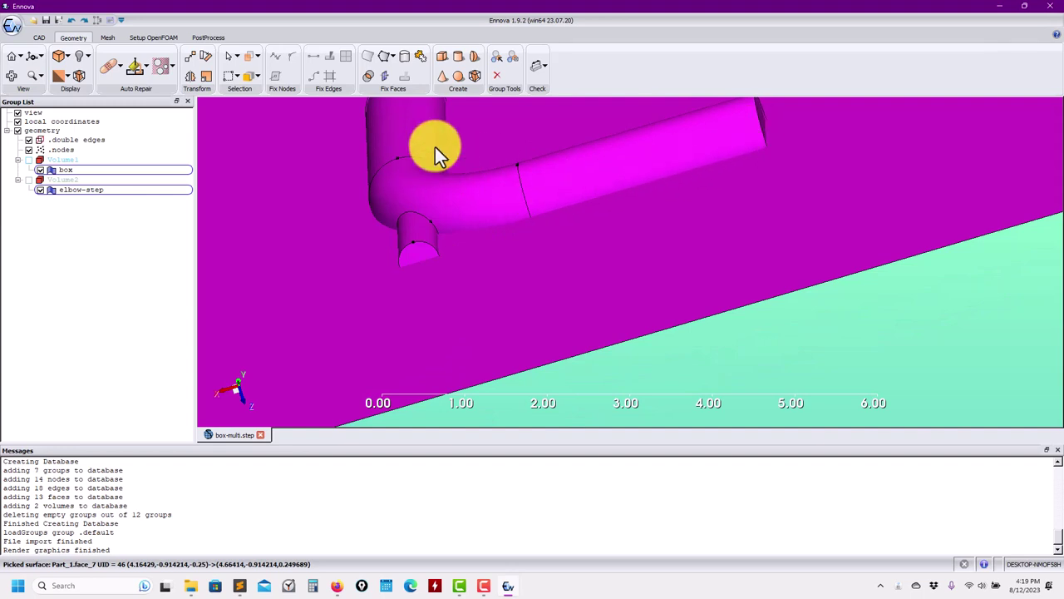
right_click(421, 184)
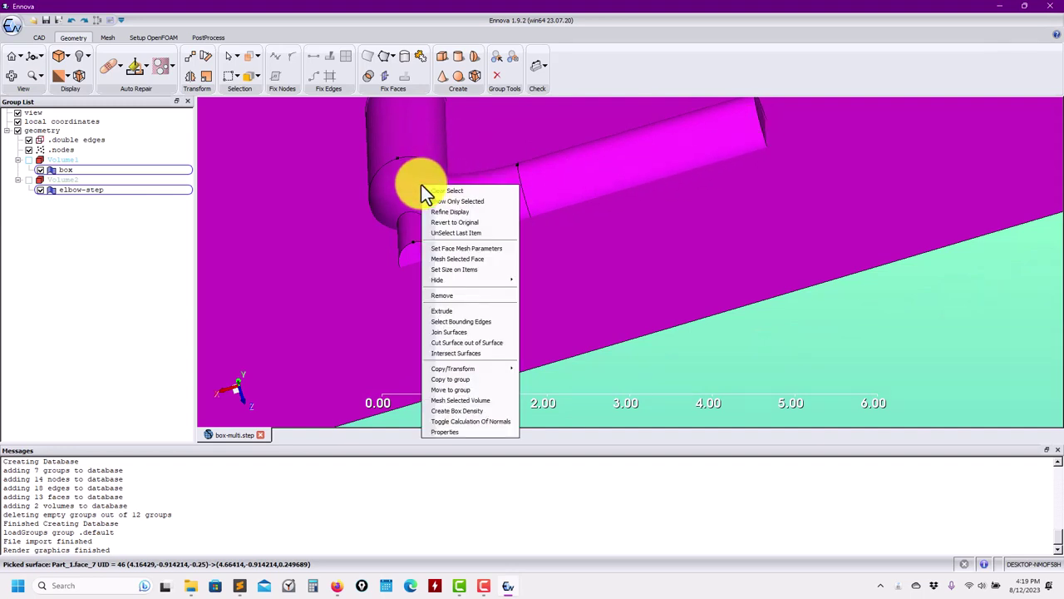
left_click(477, 352)
Step: Remove the halves of the elbow's main pipe, bend and small branch surfaces lying outside the box, including their neighborhood elements
scroll(505, 205, "down", 1)
mouse_move(505, 205)
middle_mouse_down()
mouse_move(498, 299)
mouse_move(488, 193)
middle_mouse_up()
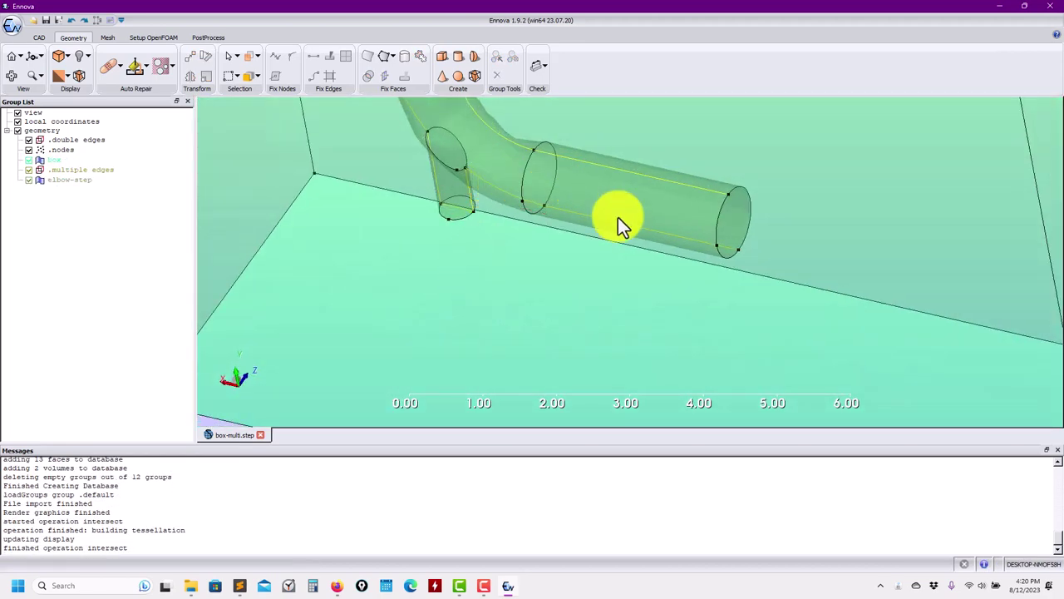
left_click_drag(618, 218, 546, 260)
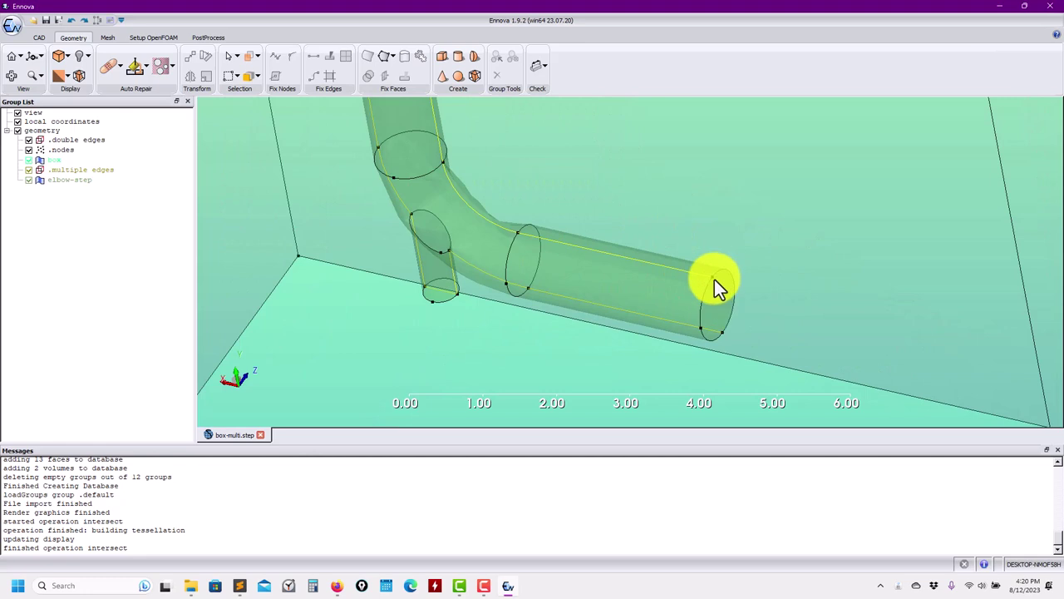
left_click(618, 275)
right_click(617, 277)
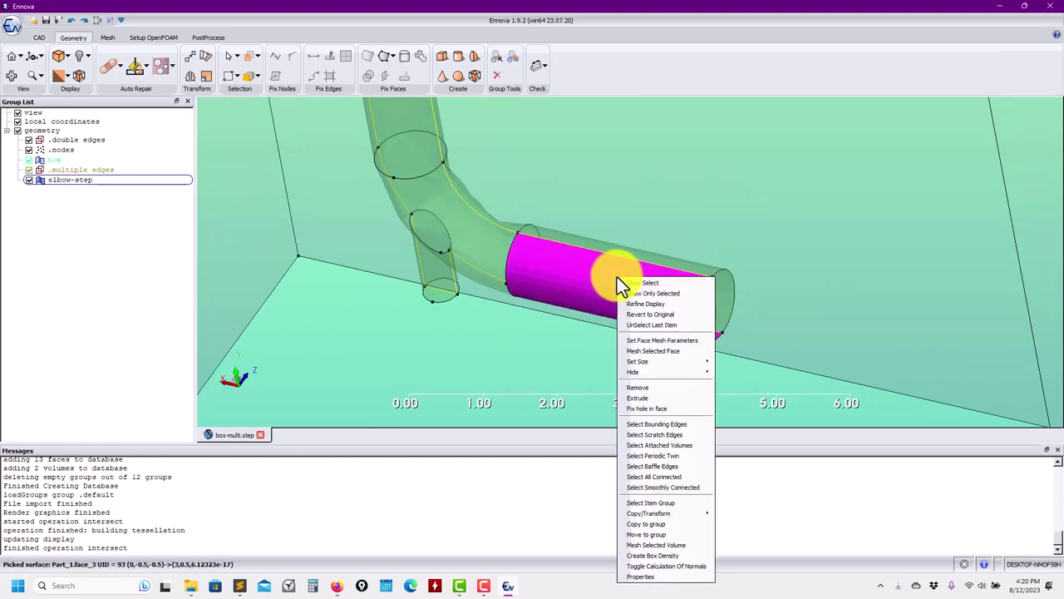
left_click(468, 260)
left_click(522, 263, "shift")
left_click(437, 275, "shift")
left_click(396, 149, "shift")
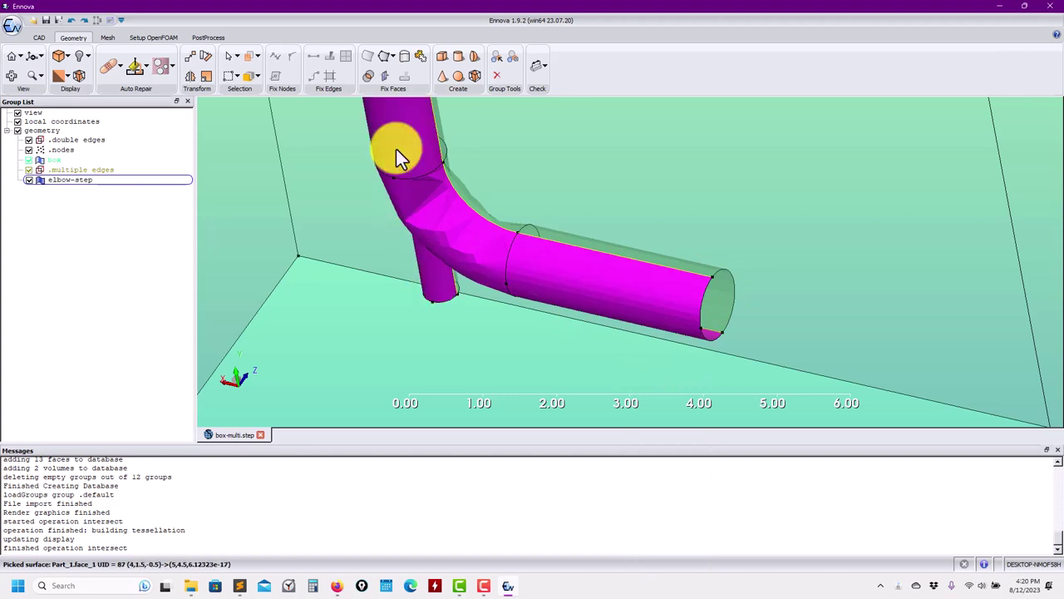
right_click(396, 148)
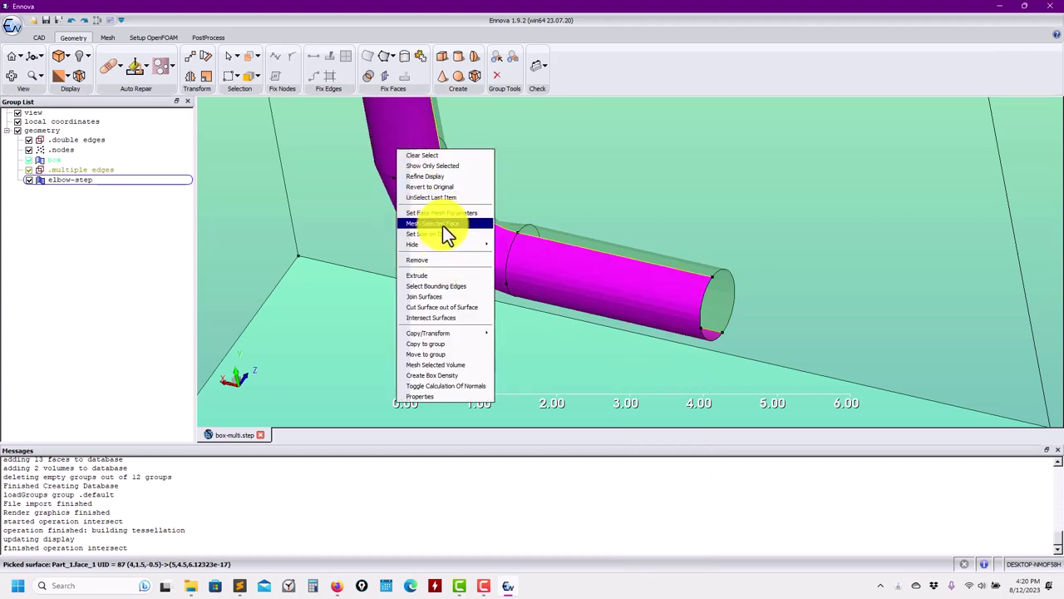
left_click(431, 261)
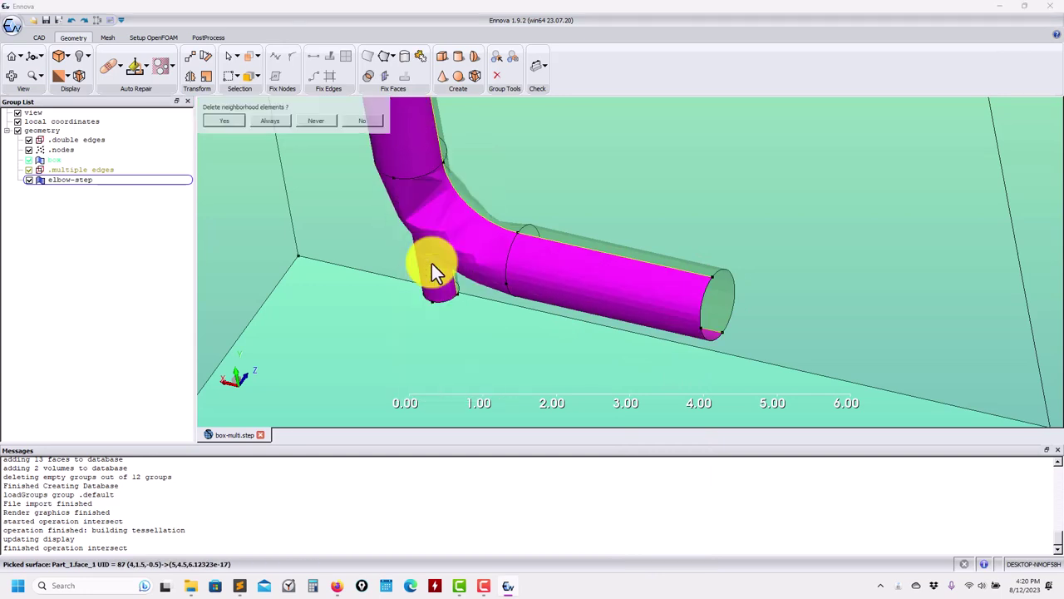
left_click(224, 120)
Step: Remove the half-disc end face outside the box at the top of the vertical pipe, with its neighborhood elements
scroll(571, 269, "down", 3)
scroll(611, 327, "up", 2)
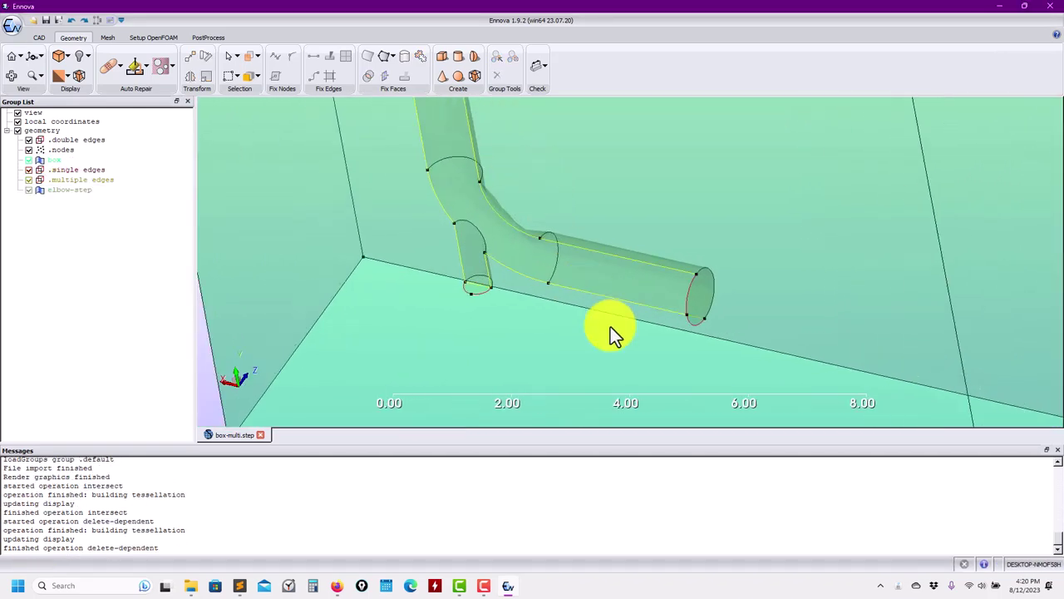
middle_click_drag(610, 327, 525, 208)
left_click(526, 209)
right_click(528, 209)
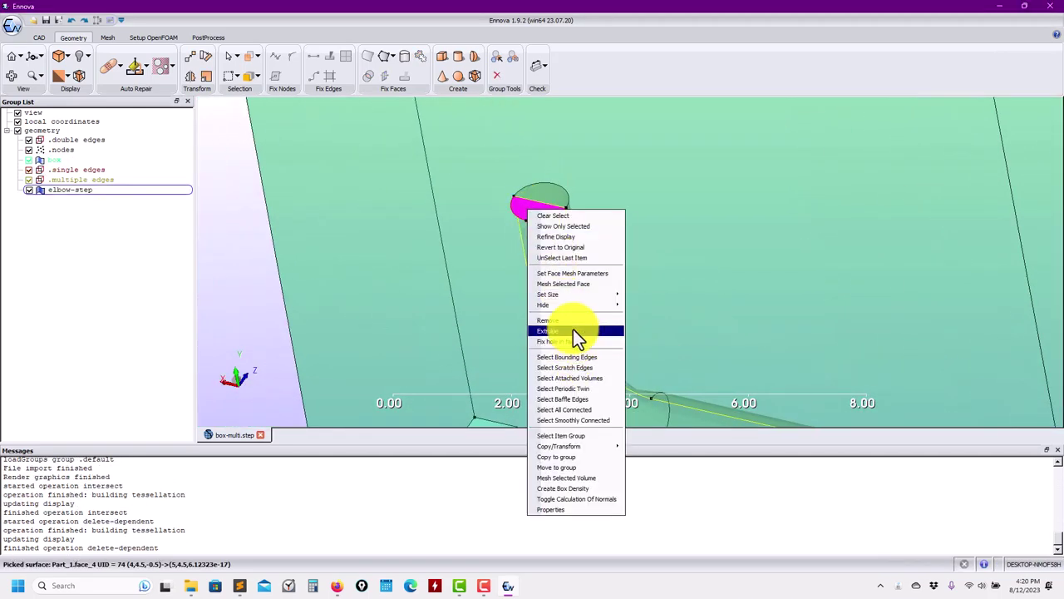
left_click(574, 320)
left_click(230, 119)
Step: Remove the half-disc end face outside the box on the small branch pipe, with its neighborhood elements
scroll(477, 341, "down", 3)
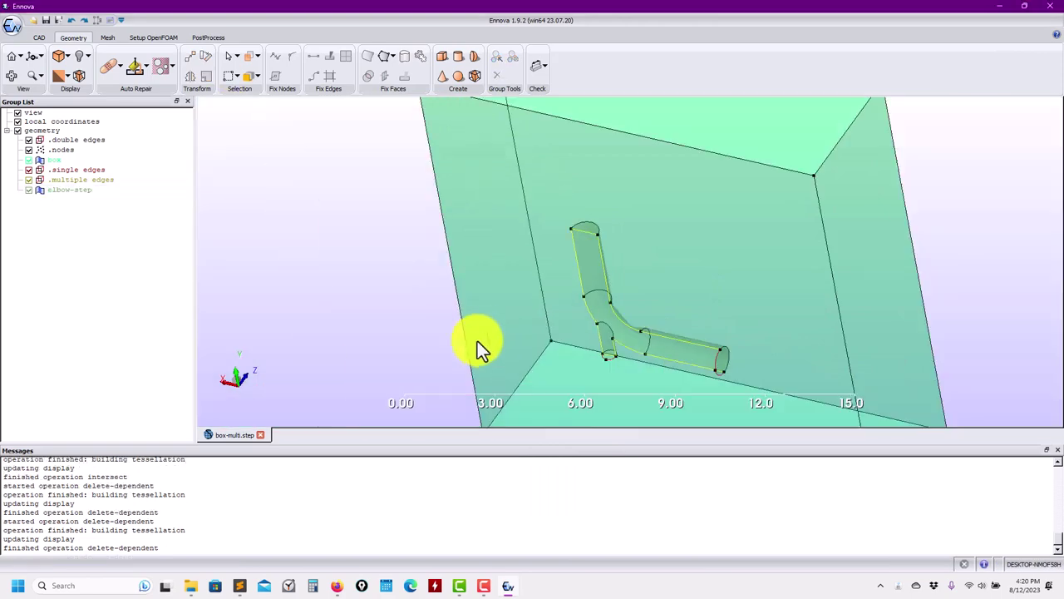
middle_click_drag(525, 248, 489, 154)
scroll(558, 277, "up", 5)
left_click(399, 240)
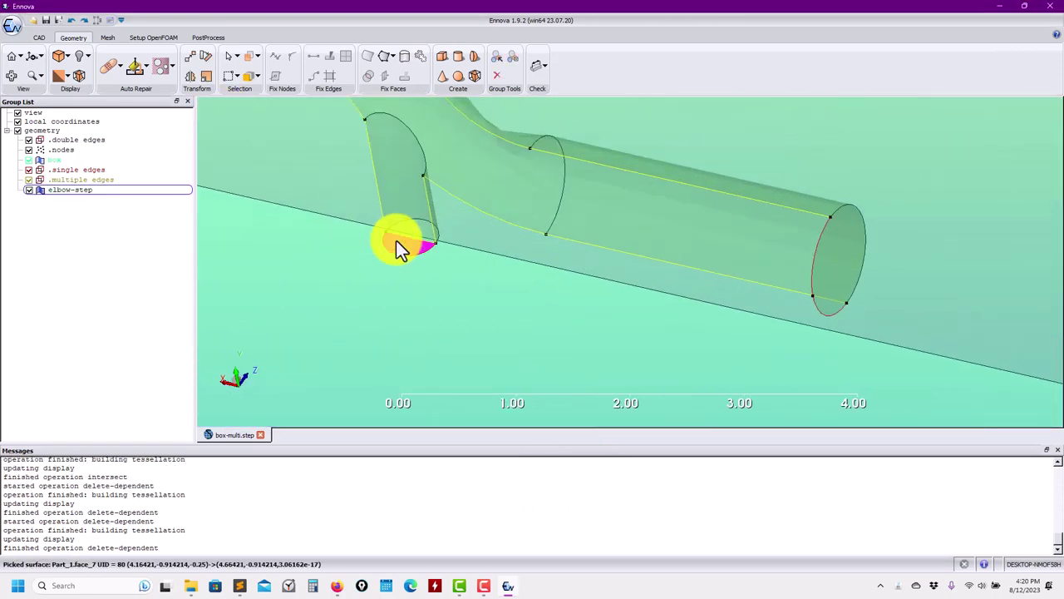
right_click(402, 237)
left_click(458, 356)
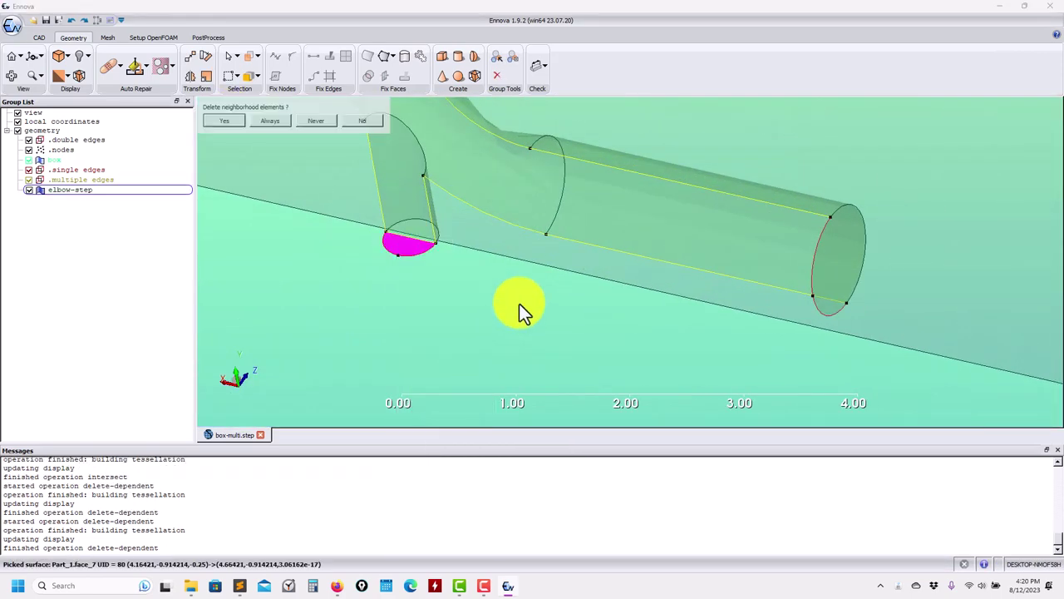
left_click(232, 121)
Step: Remove the full circular end face of the long horizontal pipe, with its neighborhood elements
scroll(780, 290, "up", 1)
scroll(780, 290, "down", 3)
left_click(776, 269)
right_click(776, 270)
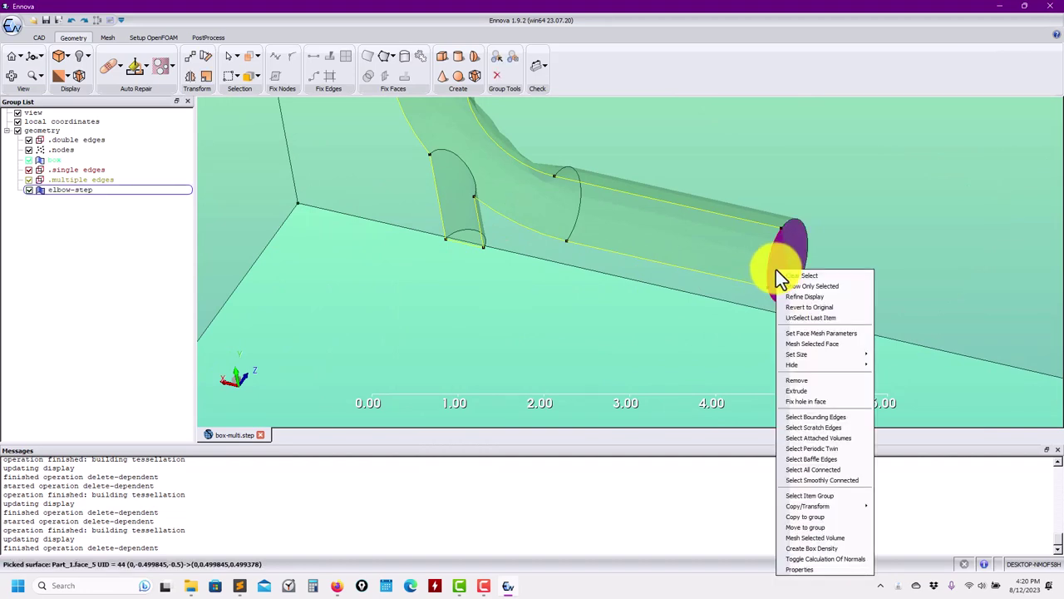
left_click(804, 382)
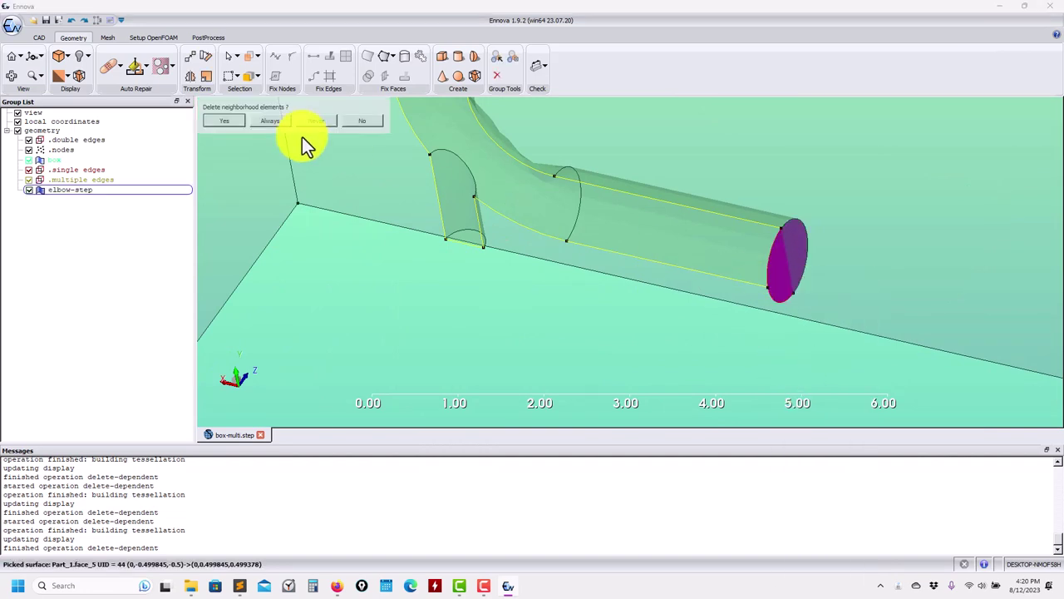
left_click(232, 124)
Step: Create a straight edge between the two end nodes of the horizontal pipe's open end
left_click_drag(776, 292, 610, 241)
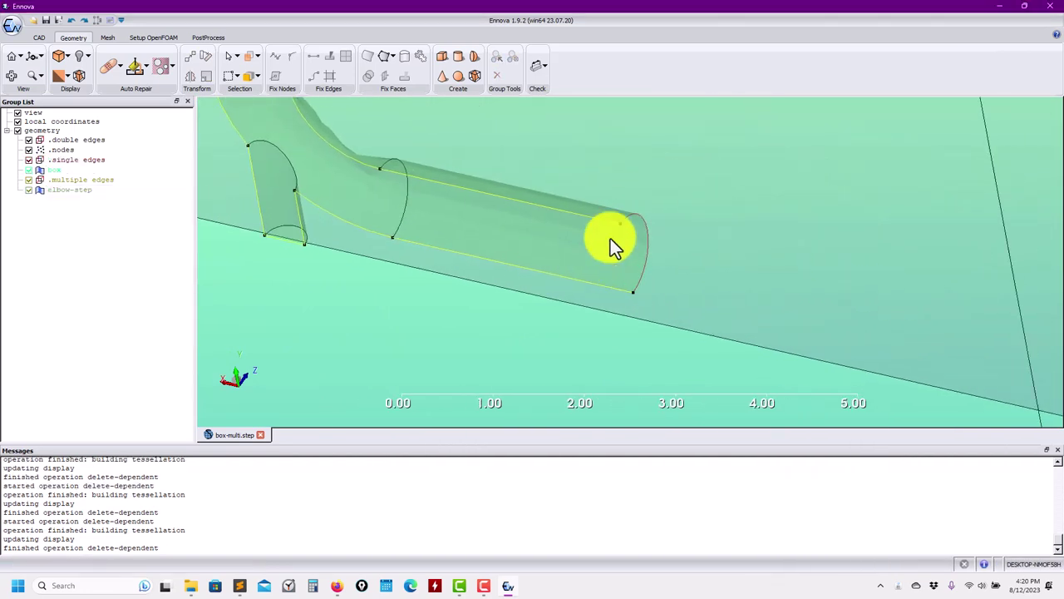
left_click(622, 223)
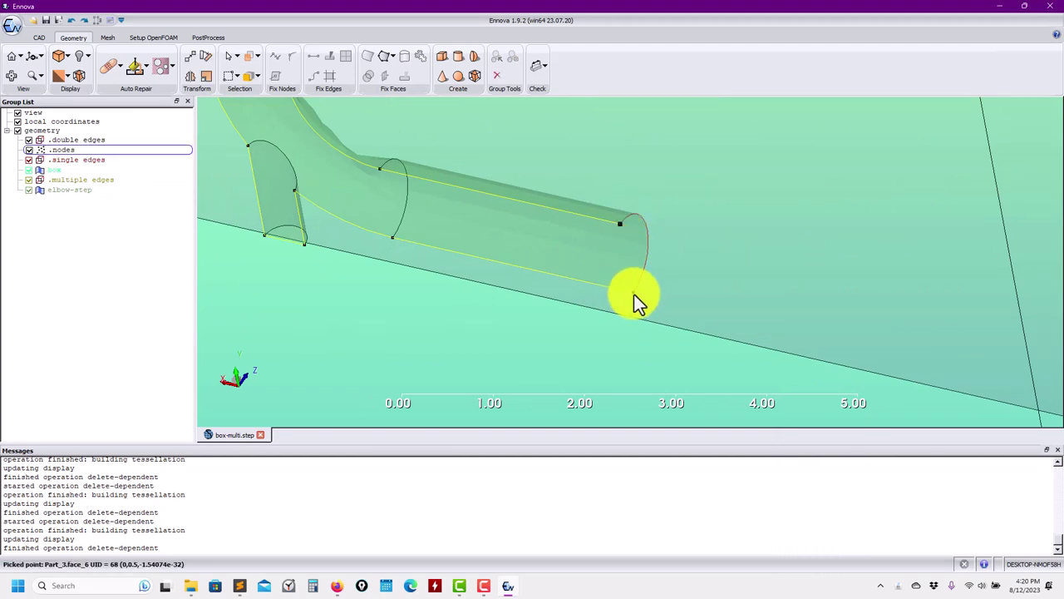
left_click(633, 292)
right_click(633, 293)
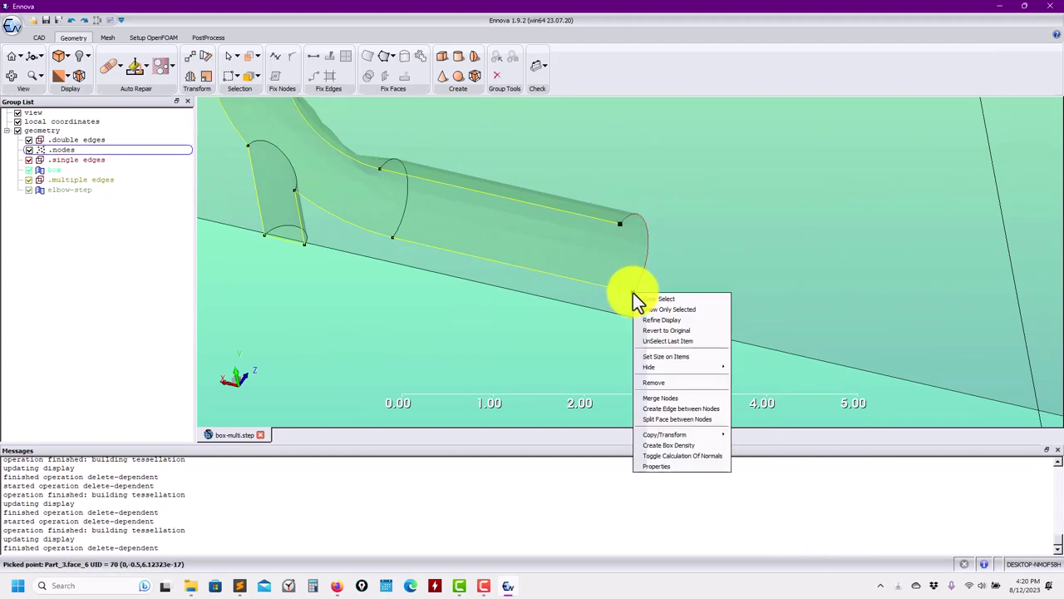
left_click(684, 409)
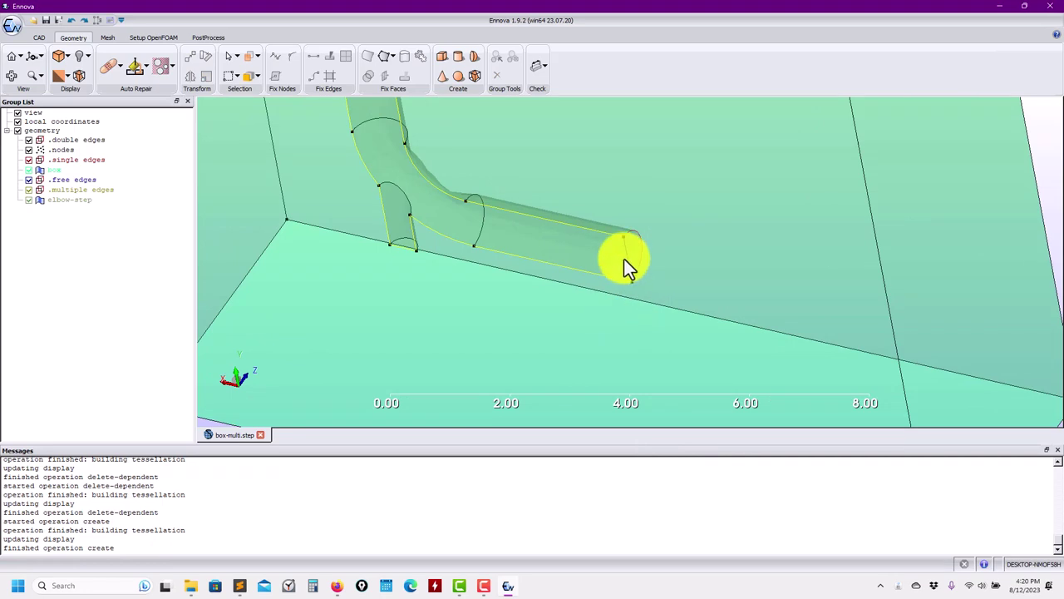
Step: Create a half-disc face from the straight edge and the arc at the horizontal pipe's open end
scroll(625, 259, "up", 5)
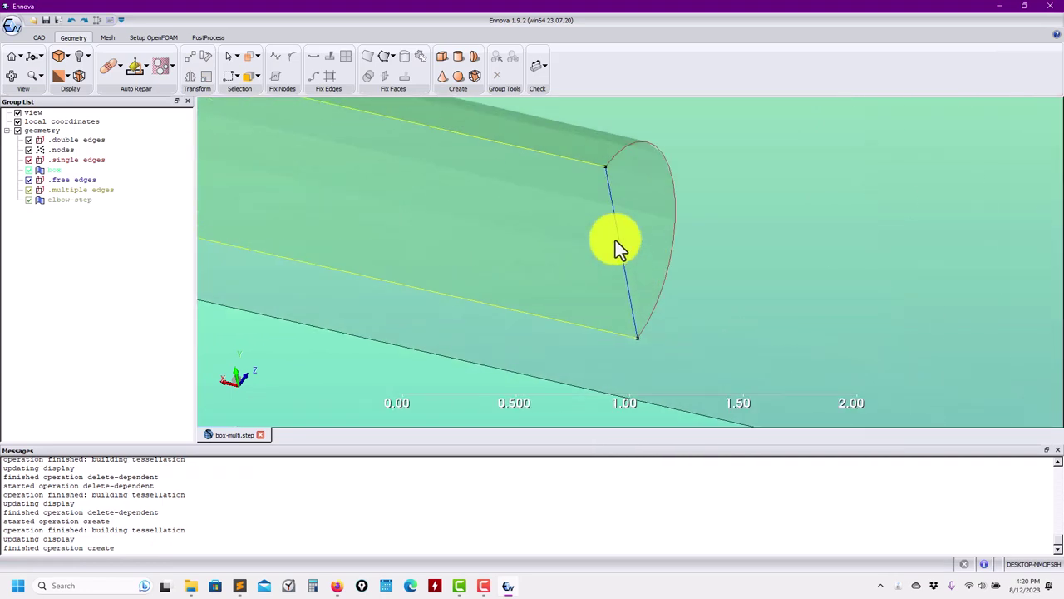
left_click(619, 239)
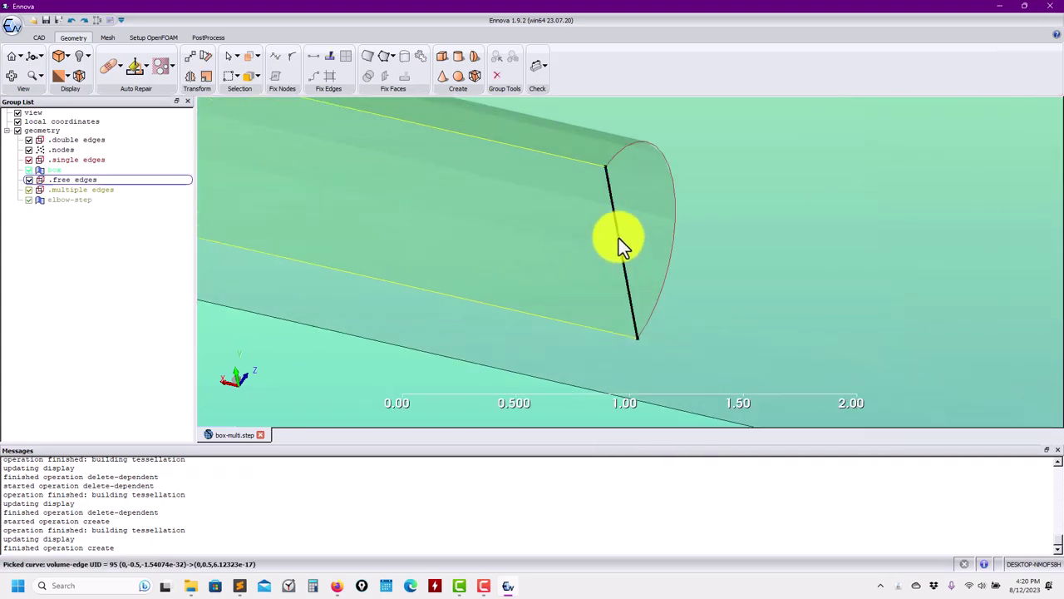
left_click(624, 148)
right_click(624, 149)
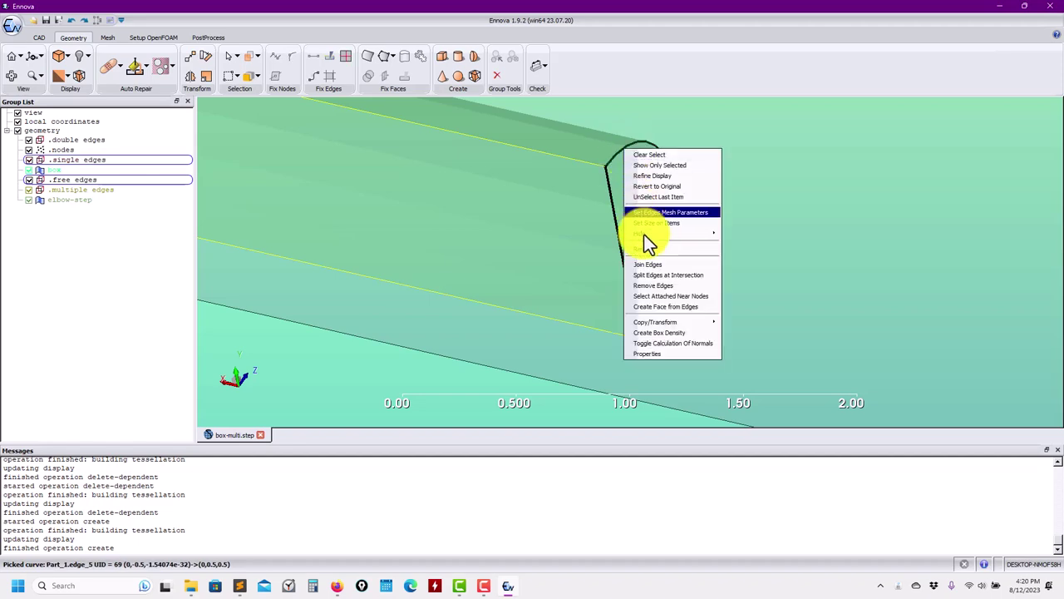
left_click(665, 306)
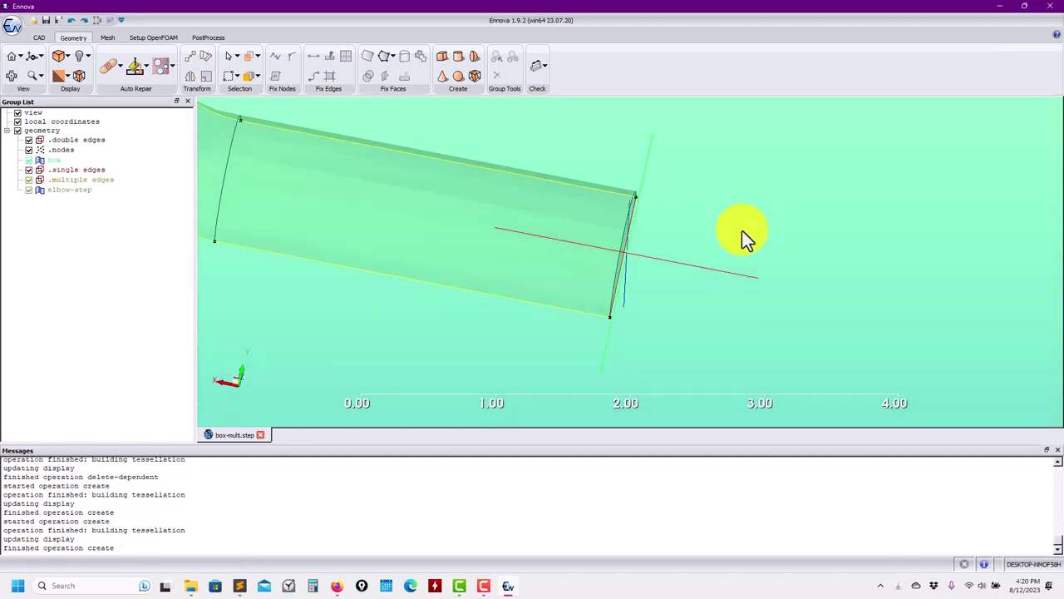
Step: Examine the box face around the elbow outline and the single edge at the horizontal pipe's end
middle_click_drag(742, 231, 523, 219)
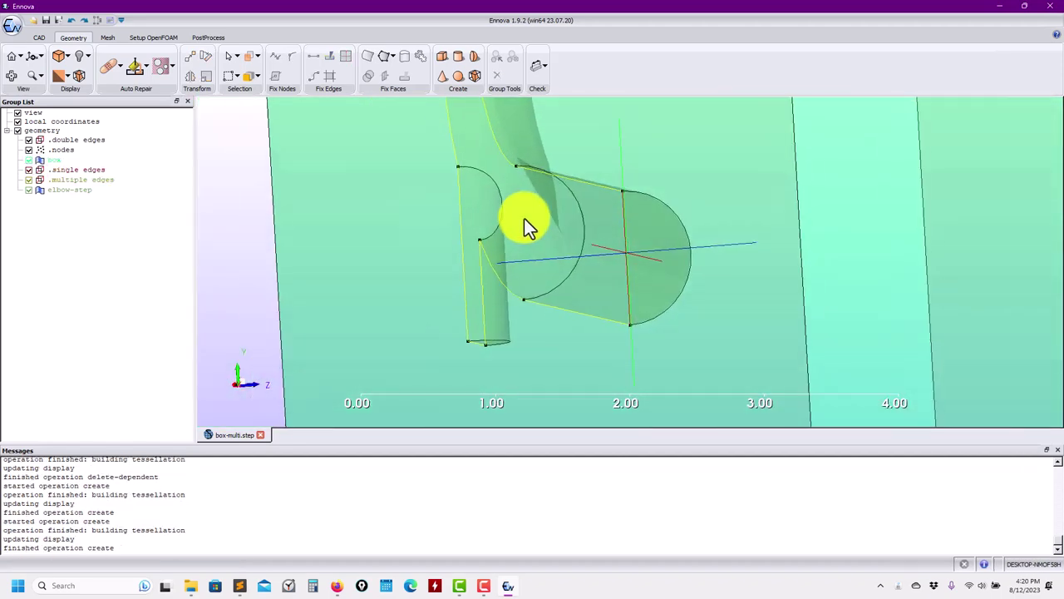
left_click(653, 315)
scroll(654, 315, "up", 3)
scroll(657, 313, "down", 8)
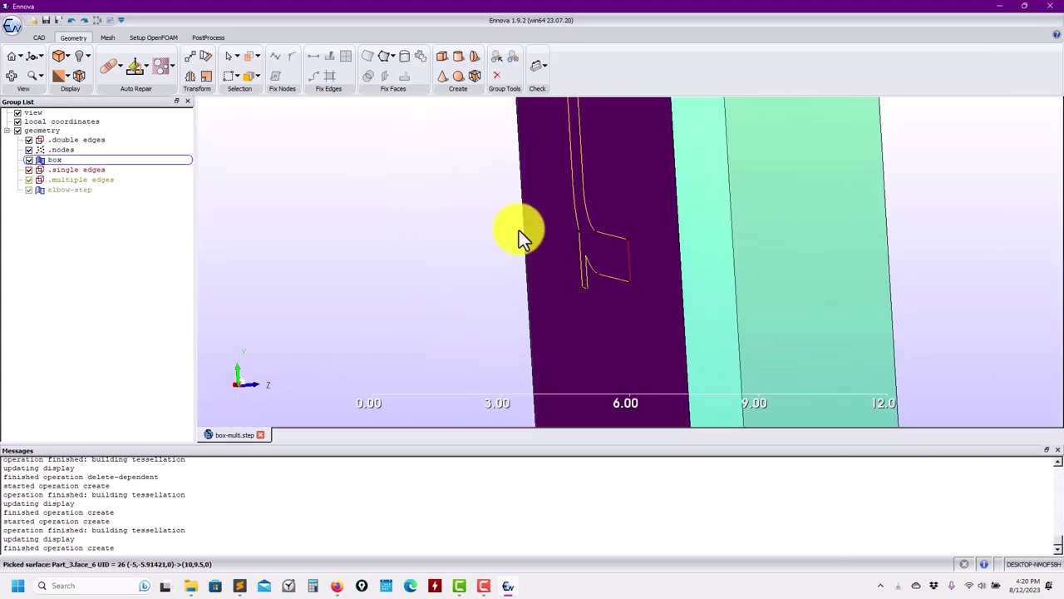
middle_click_drag(519, 231, 477, 285)
middle_click_drag(563, 336, 628, 176)
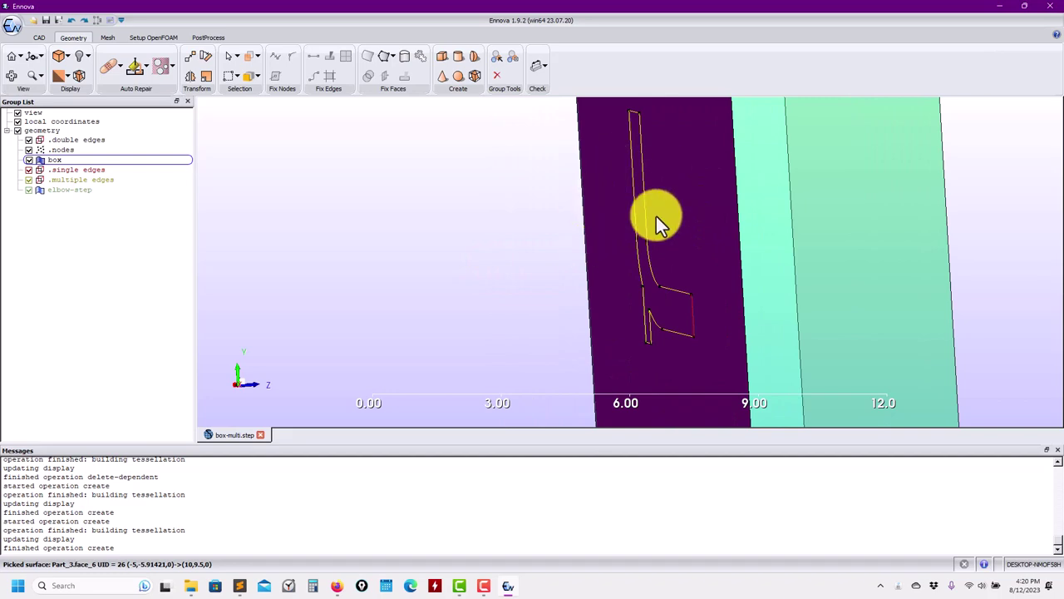
left_click_drag(590, 299, 755, 285)
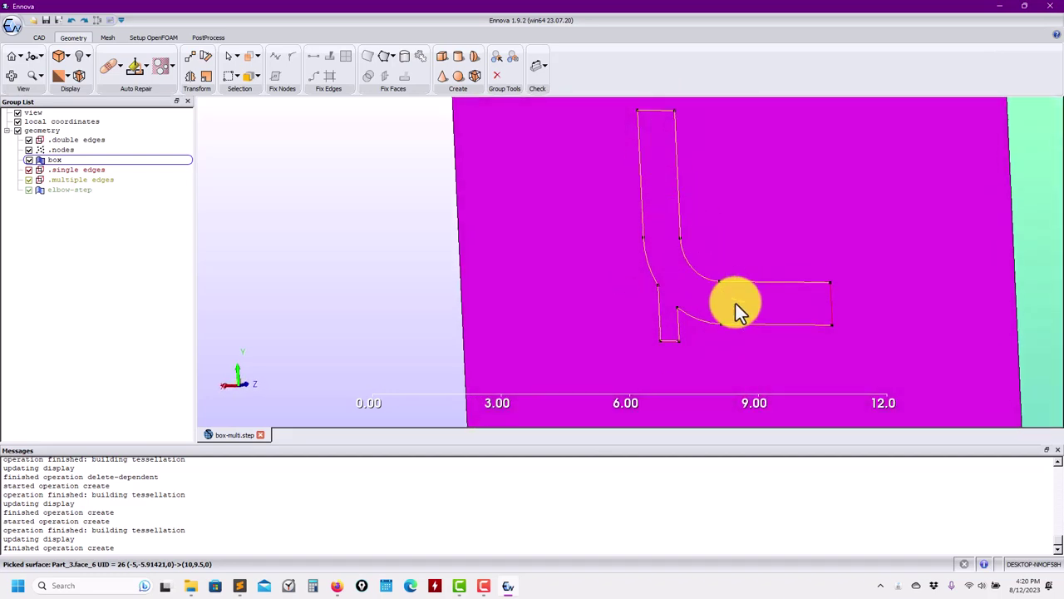
left_click_drag(832, 308, 852, 320)
scroll(850, 317, "up", 4)
middle_click_drag(908, 333, 477, 282)
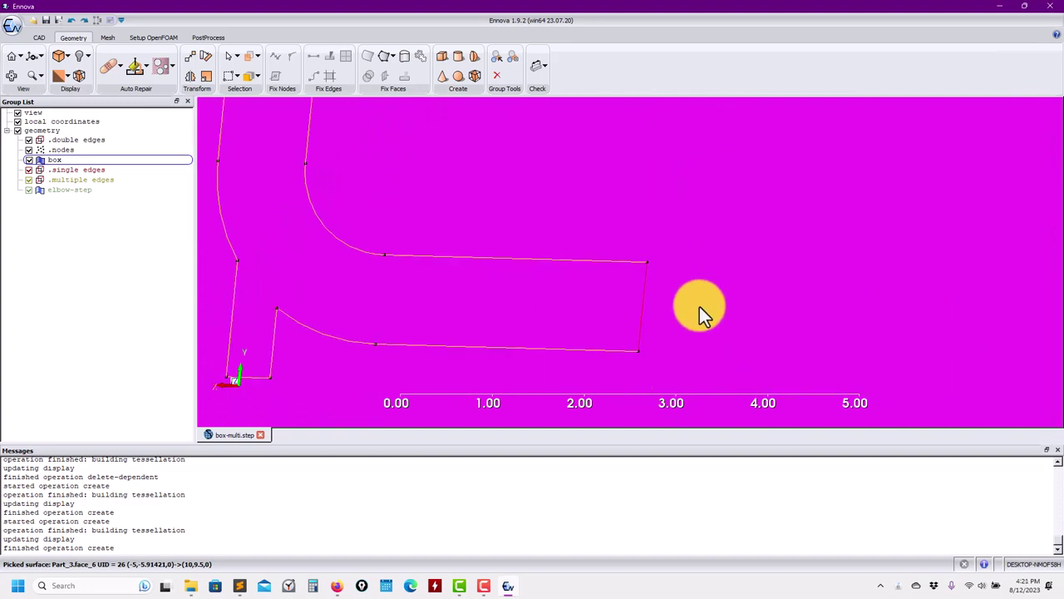
scroll(675, 316, "up", 3)
scroll(701, 293, "down", 2)
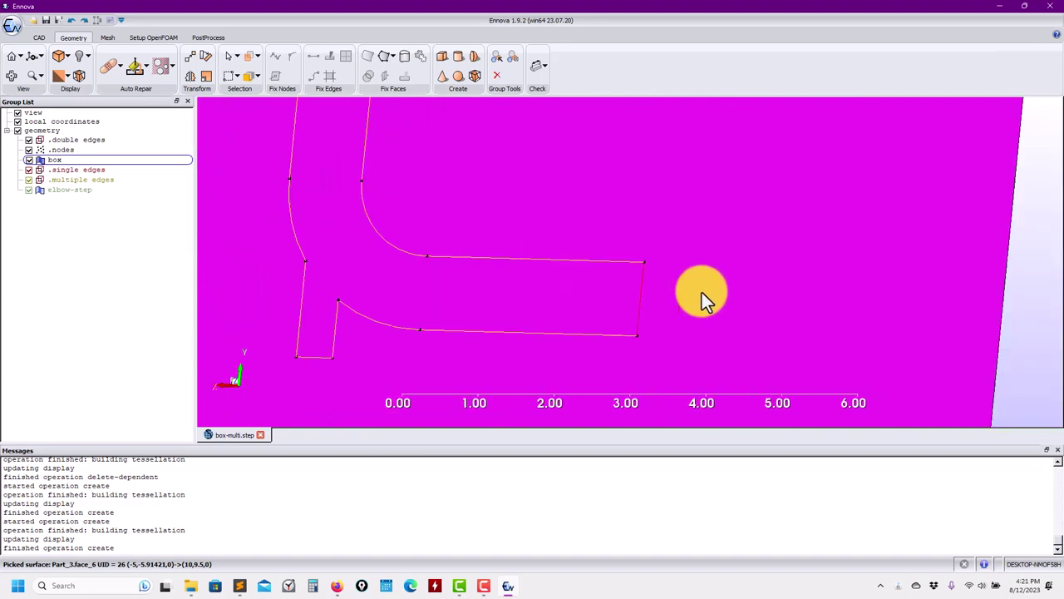
left_click_drag(702, 292, 573, 258)
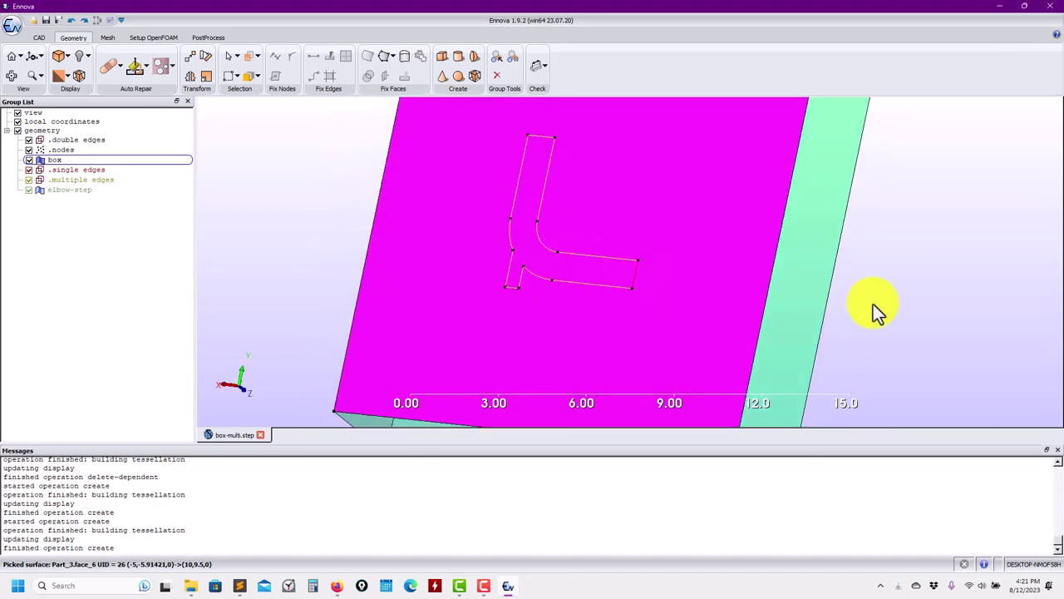
left_click(872, 303)
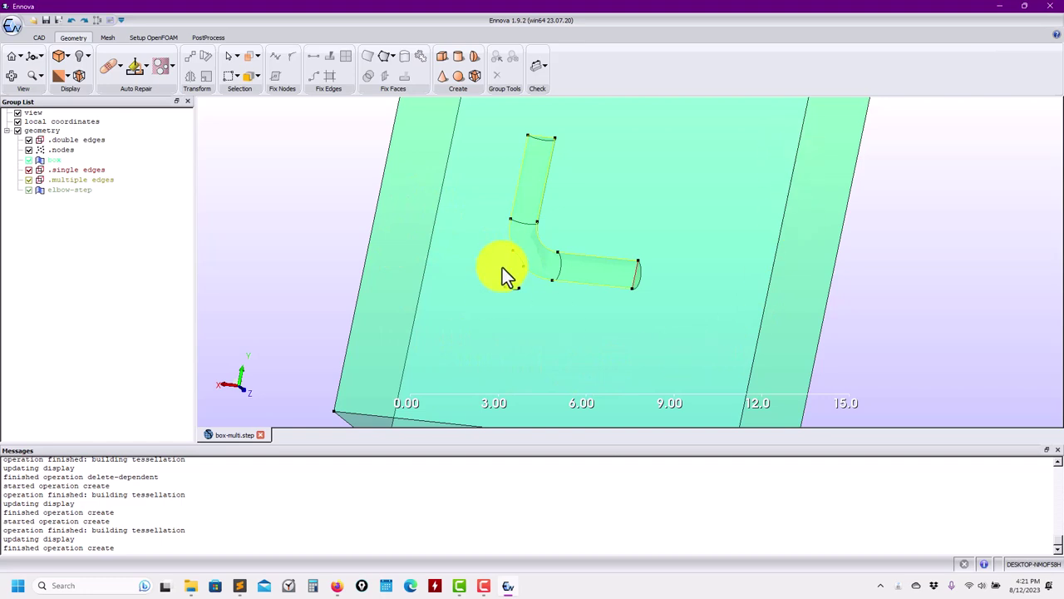
scroll(533, 202, "up", 2)
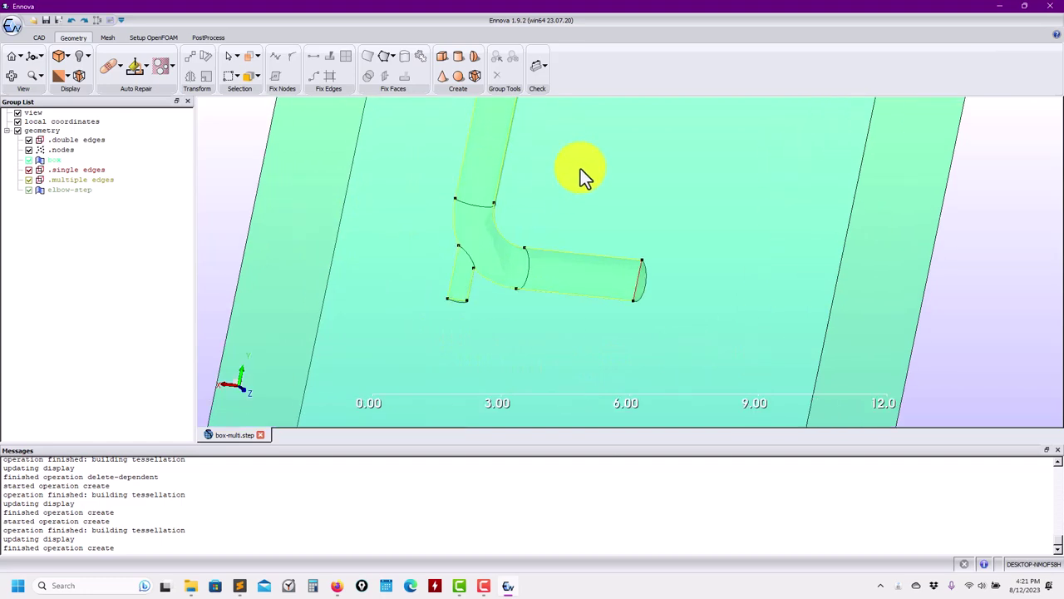
Step: Split the box face at the chained elbow outline edges plus the straight edge at the horizontal pipe's open end
middle_click_drag(640, 275, 695, 371)
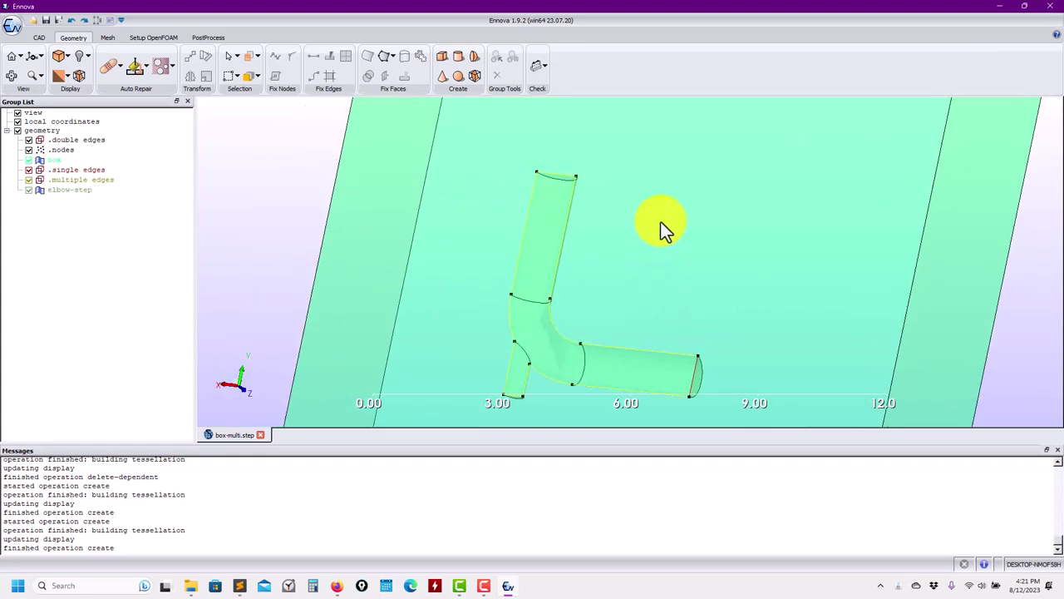
left_click(597, 213)
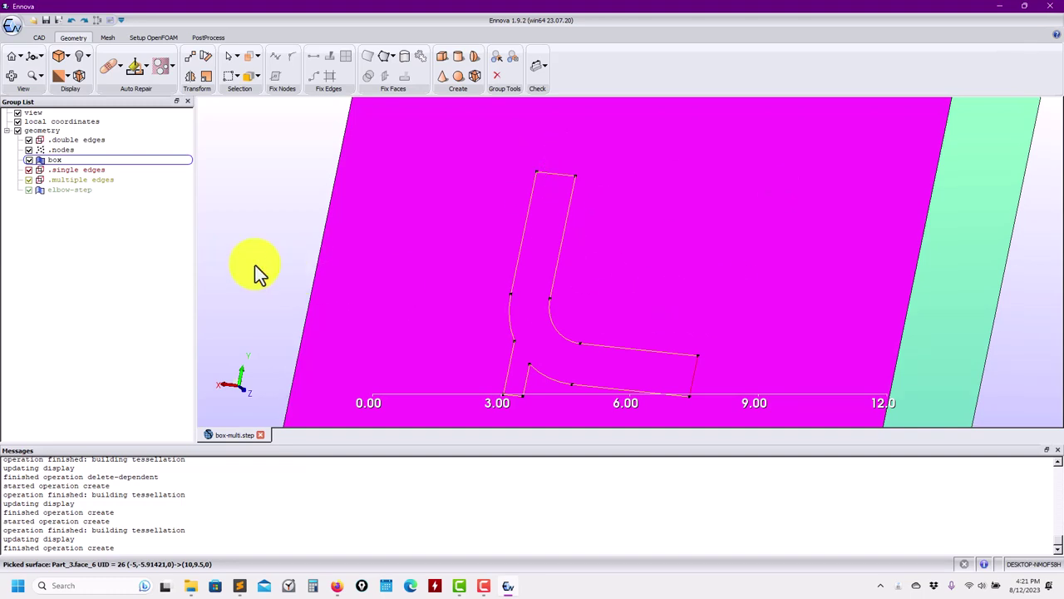
left_click(284, 272)
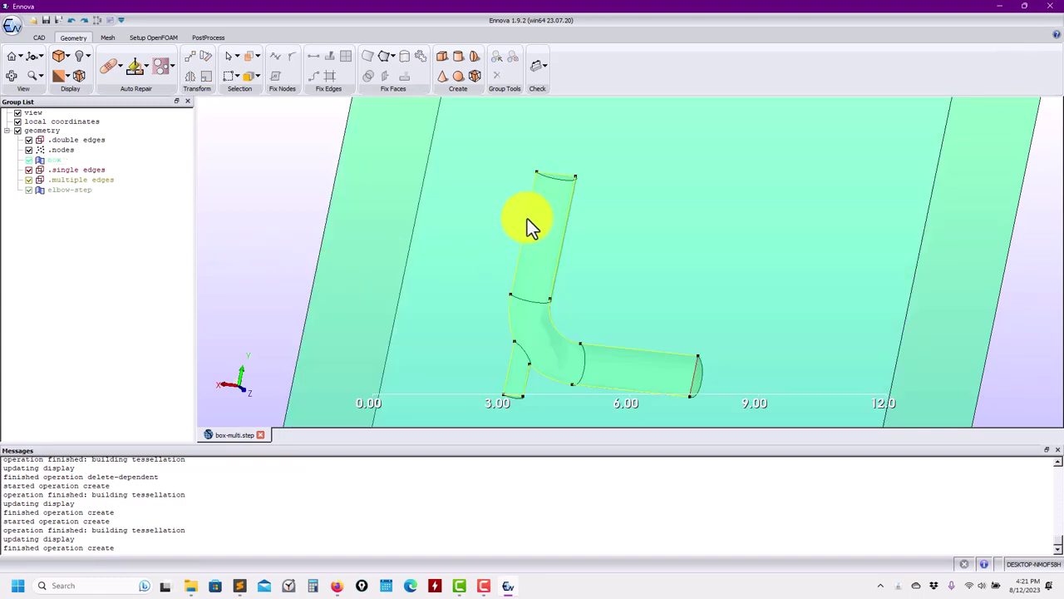
scroll(557, 200, "up", 2)
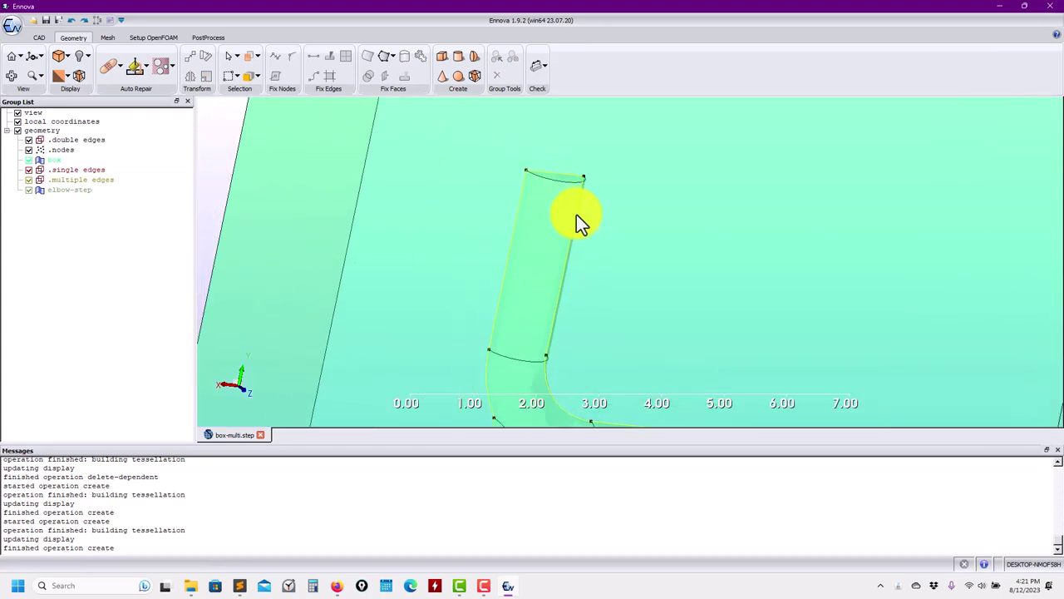
left_click(576, 214)
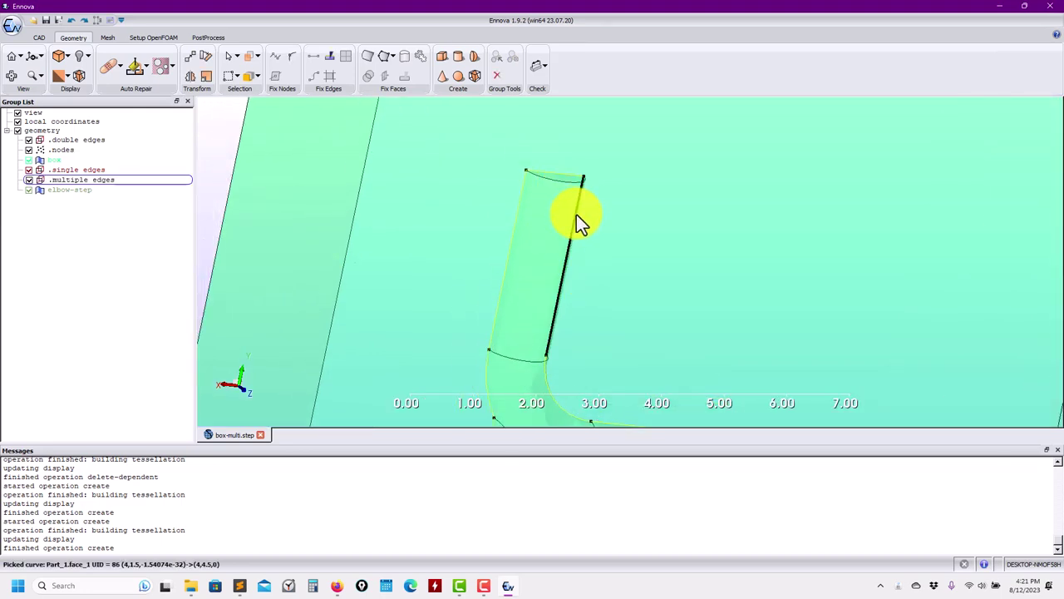
right_click(579, 222)
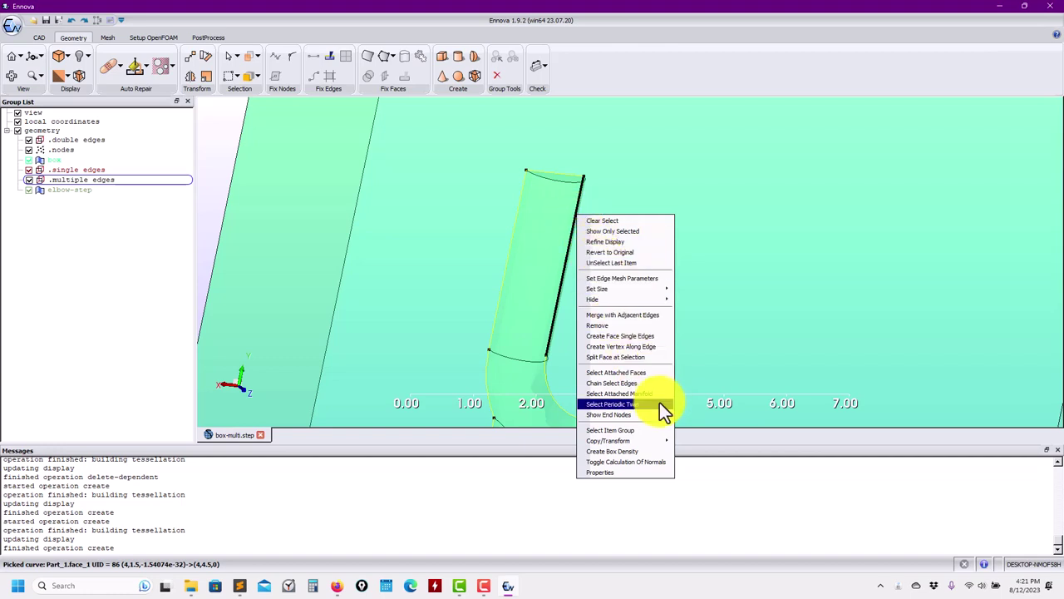
left_click(639, 382)
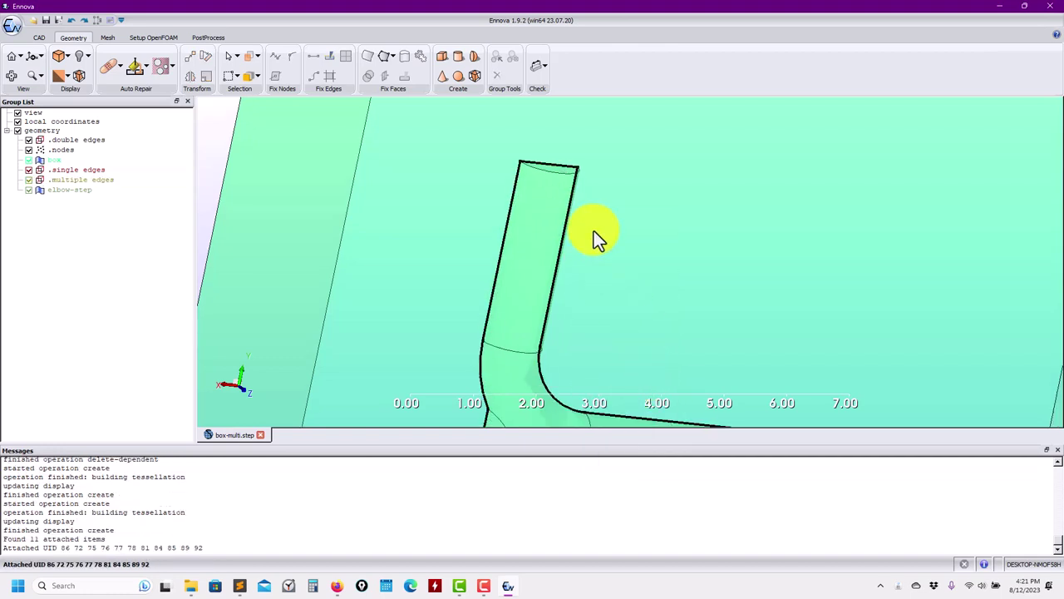
middle_click_drag(554, 343, 520, 182)
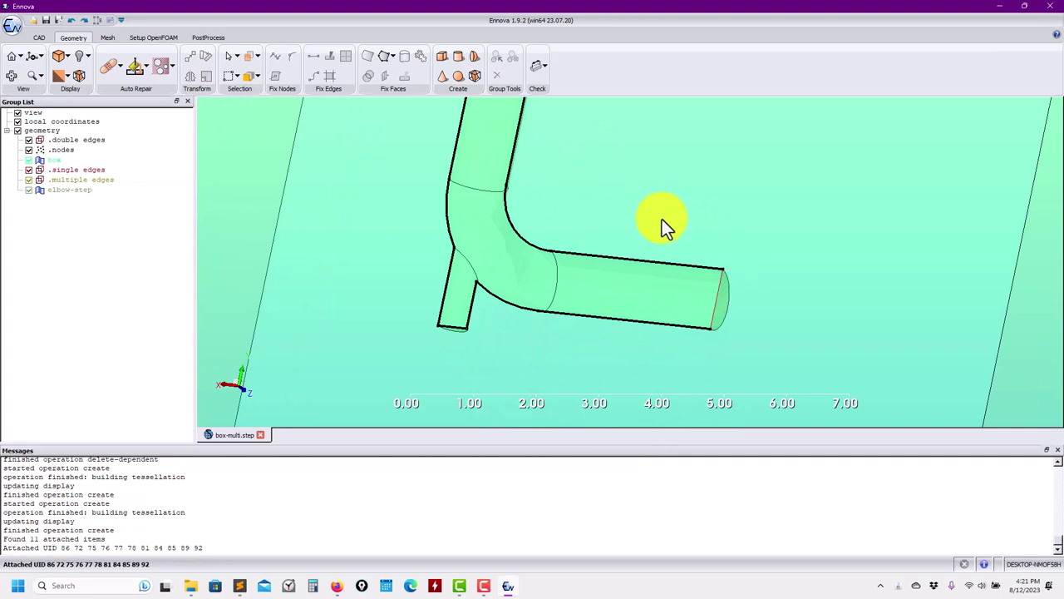
left_click(716, 301)
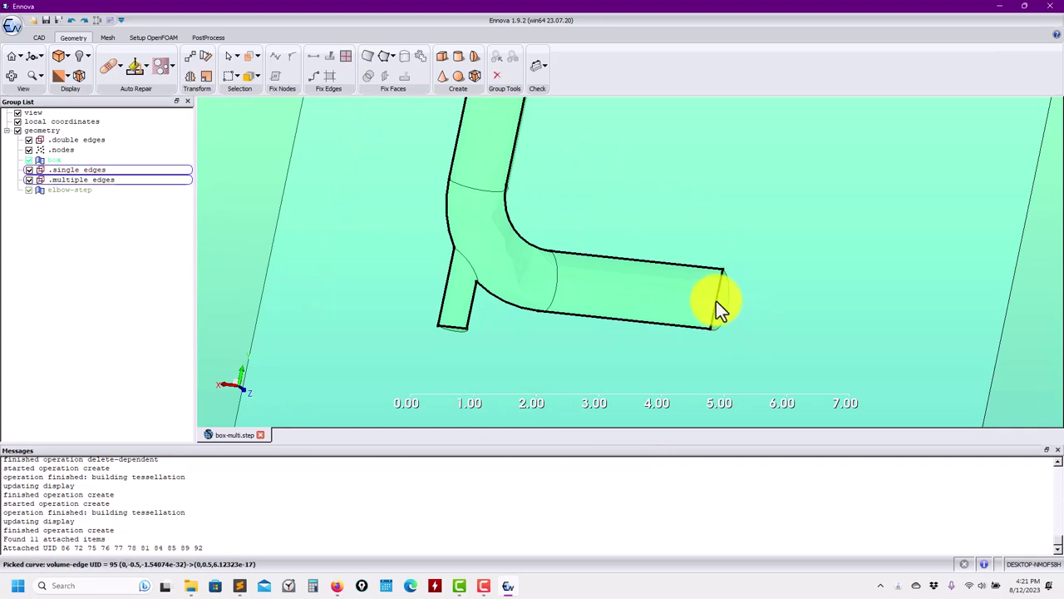
scroll(718, 297, "up", 3)
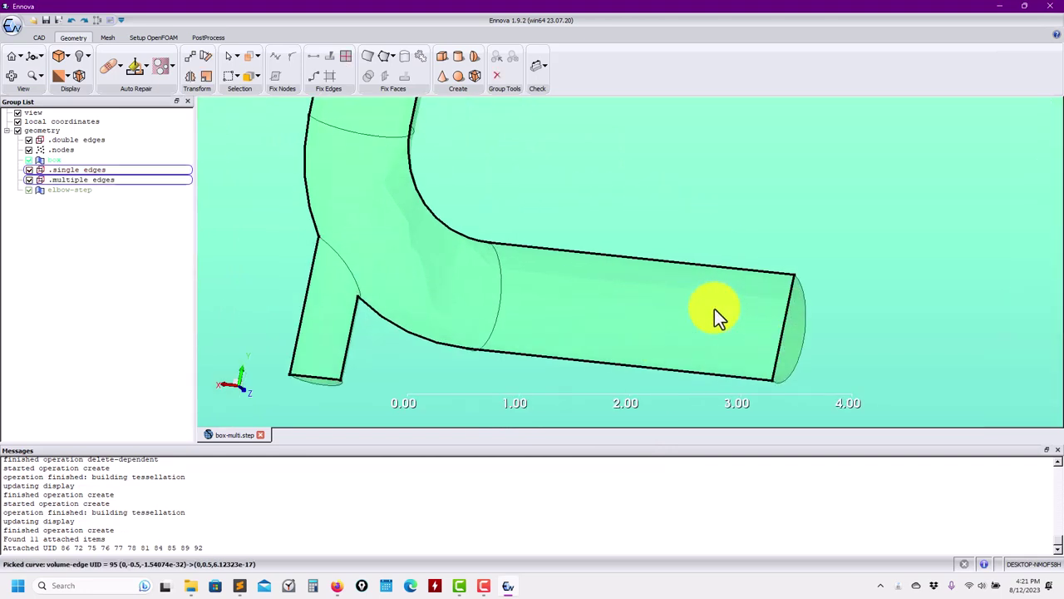
scroll(591, 228, "down", 5)
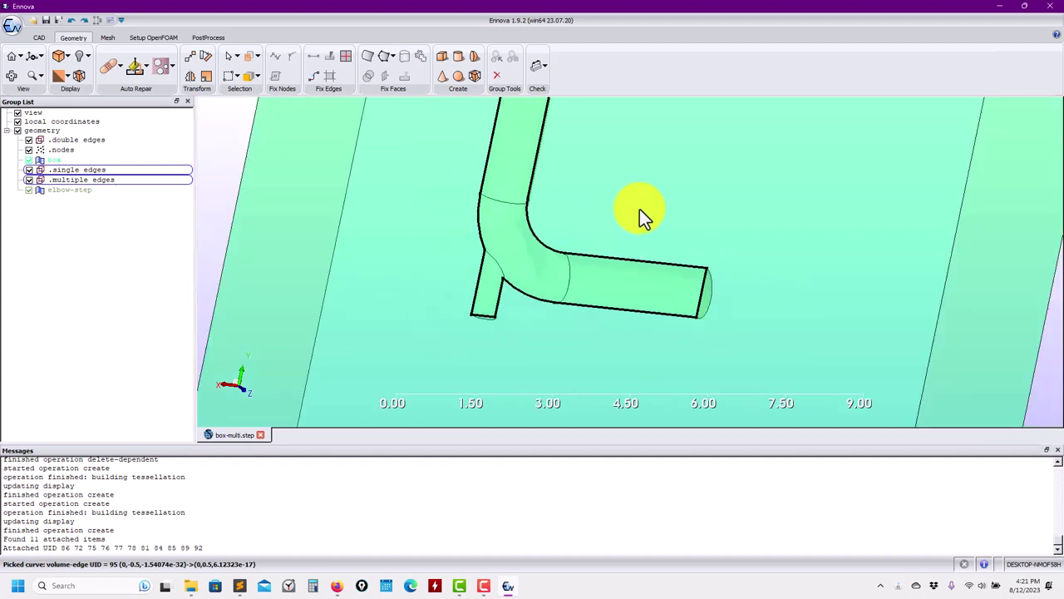
scroll(628, 302, "down", 3)
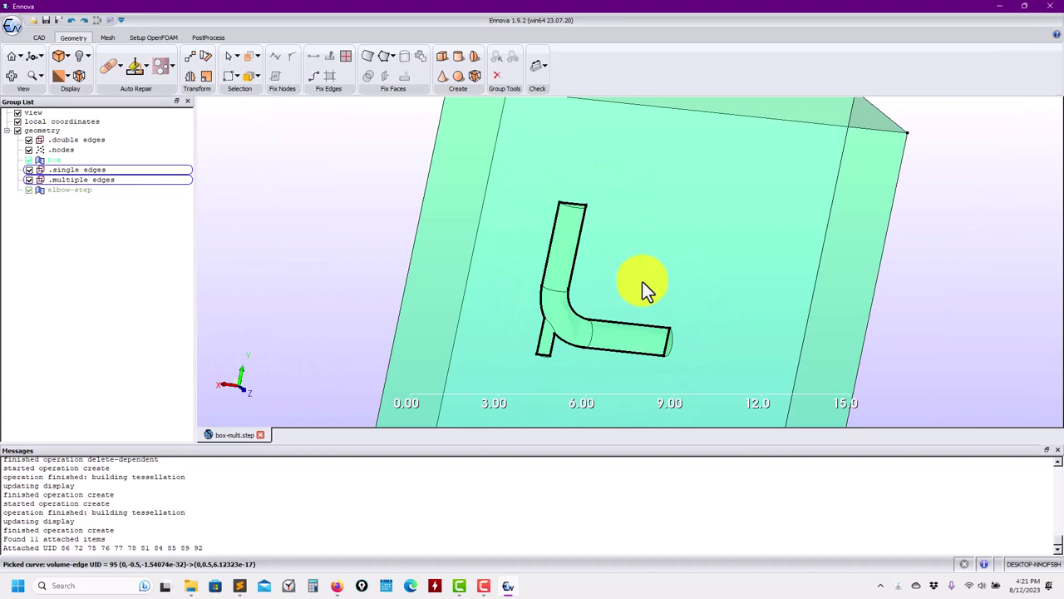
left_click(662, 268)
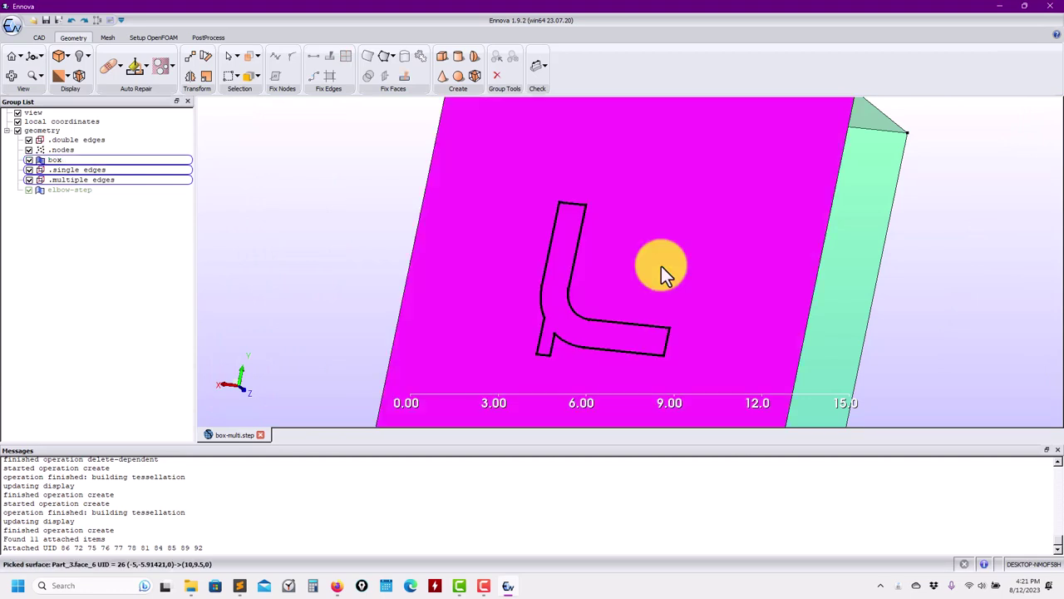
right_click(662, 268)
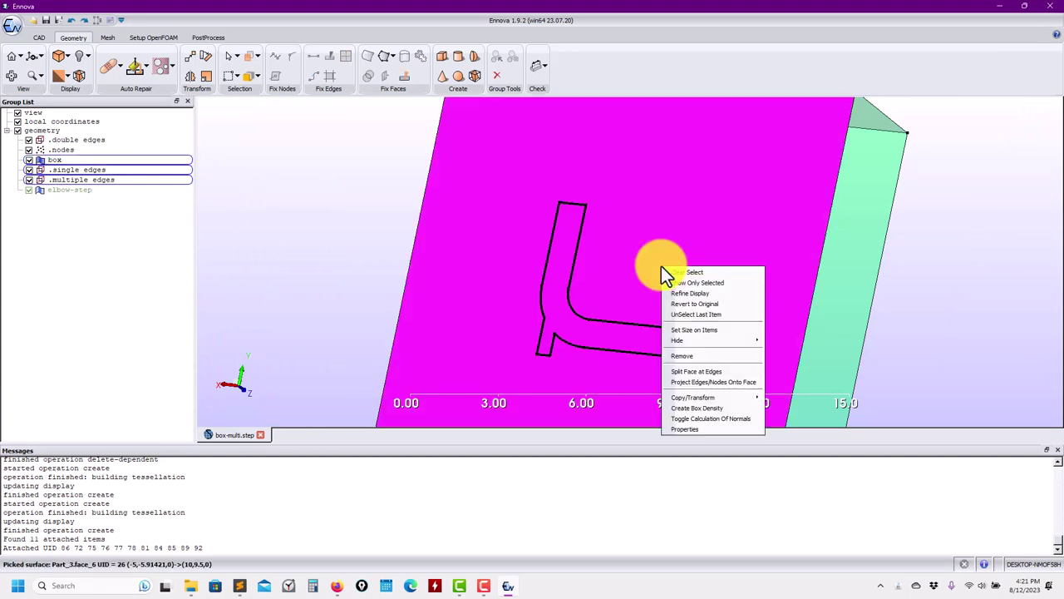
left_click(700, 372)
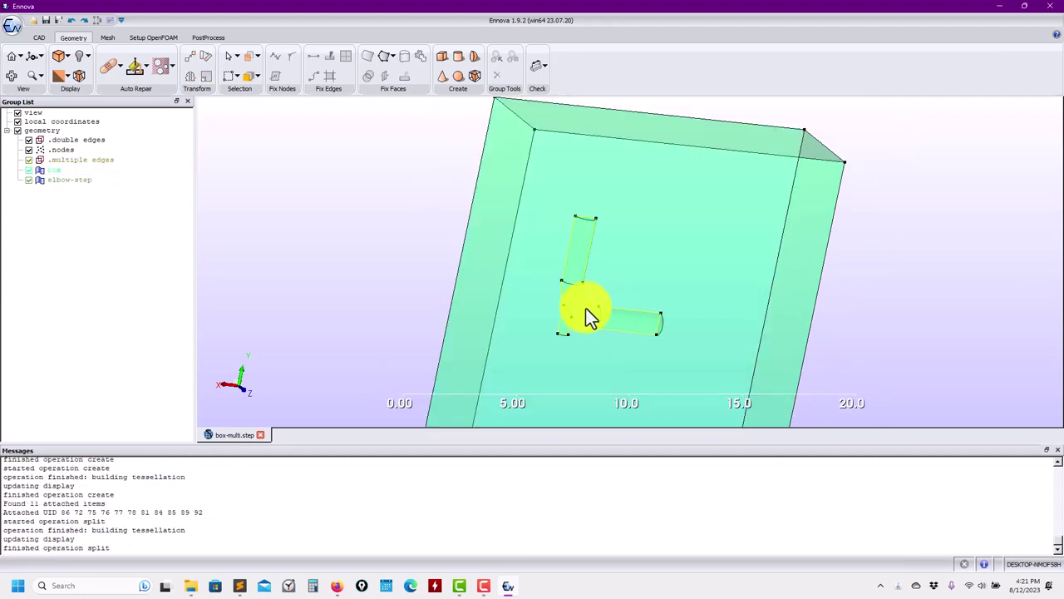
Step: Remove the elbow-shaped face that was split off from the box face
right_click(581, 309)
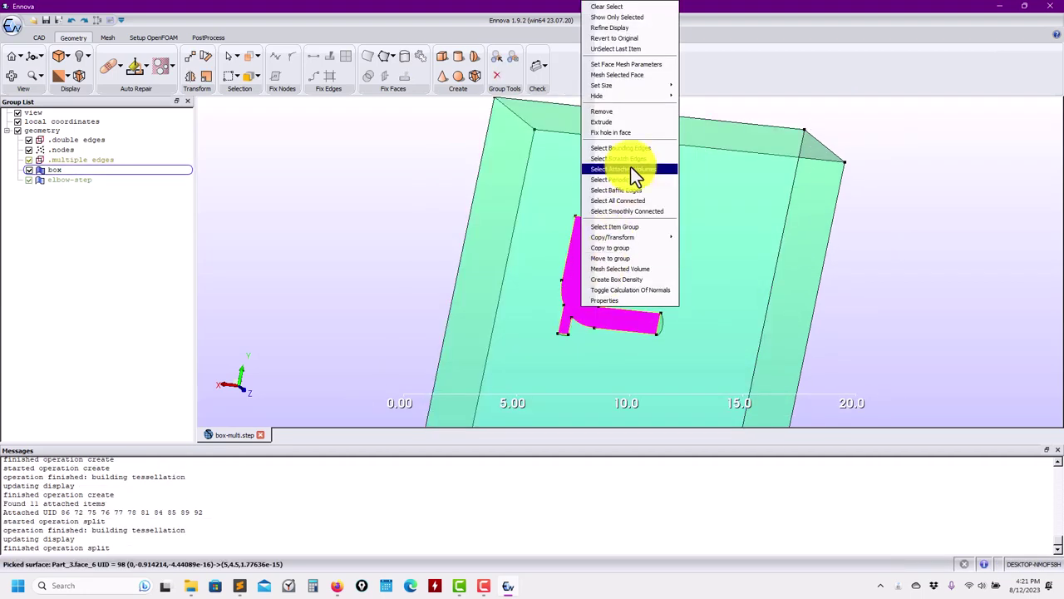
left_click(627, 118)
left_click(224, 121)
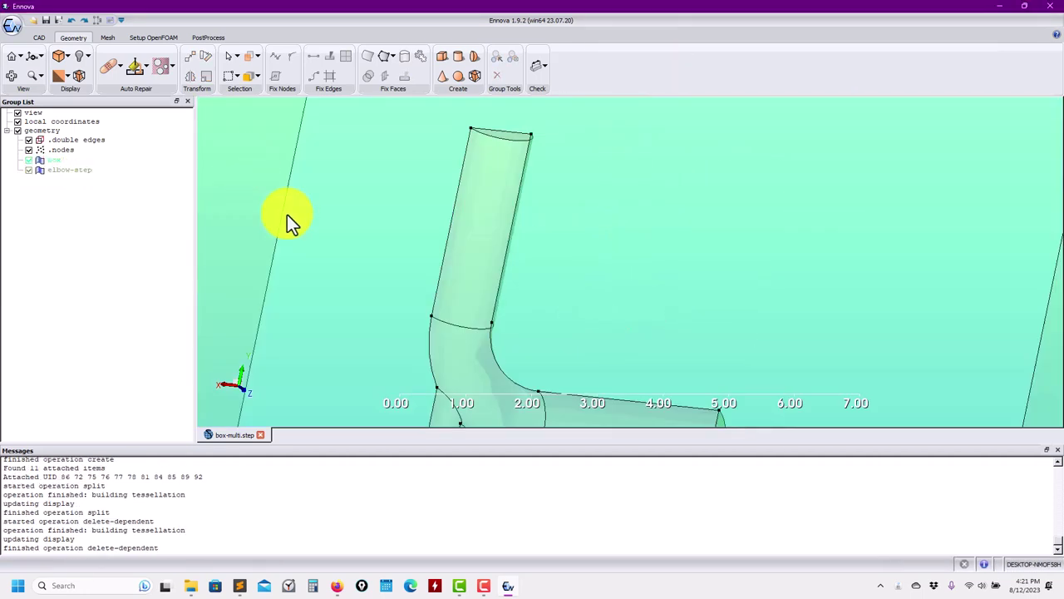
Step: Inspect the opened elbow and its pipe ends, hiding and reshowing the elbow-step and box groups
middle_click_drag(629, 183, 621, 38)
middle_click_drag(697, 280, 774, 278)
left_click_drag(773, 287, 680, 308)
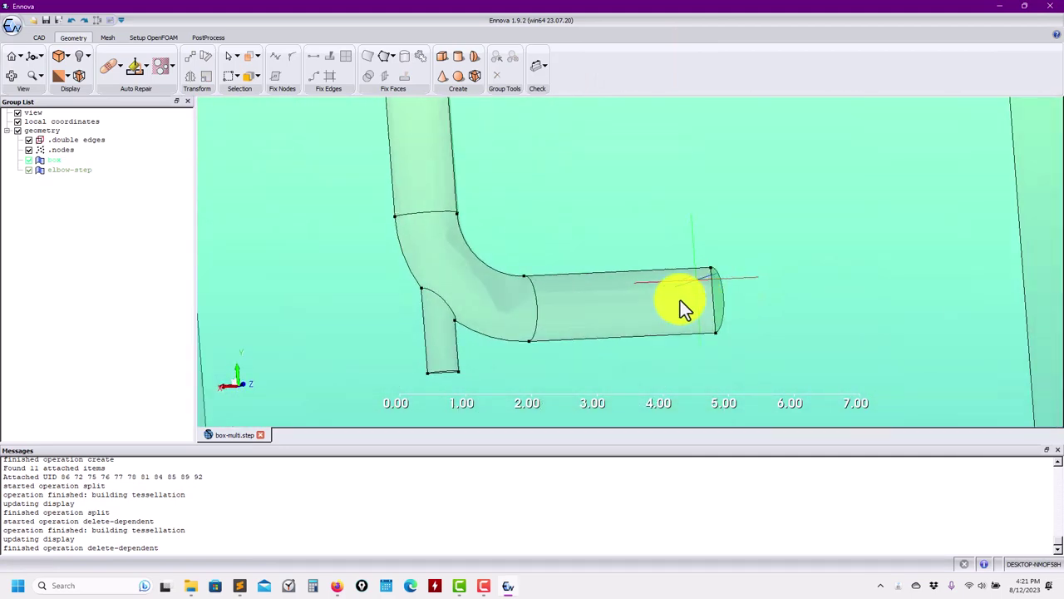
left_click(27, 171)
left_click(29, 160)
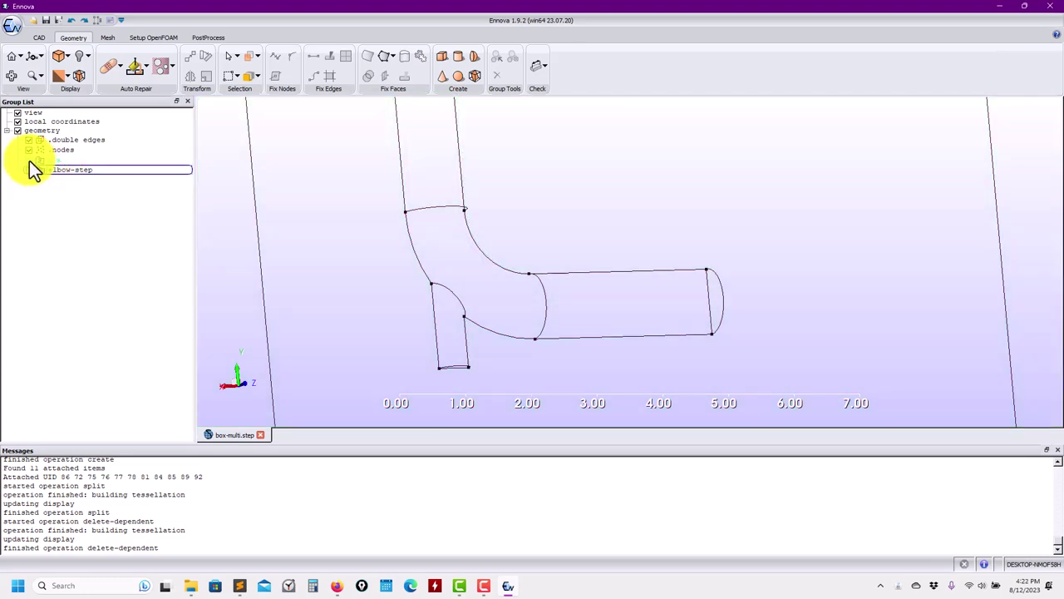
left_click(29, 161)
left_click(30, 171)
middle_click_drag(203, 237, 239, 255)
left_click_drag(241, 254, 383, 274)
Step: Highlight the elbow's bend surface, toggle the elbow-step and box groups, and examine the half-pipe against the box from several angles
left_click(364, 278)
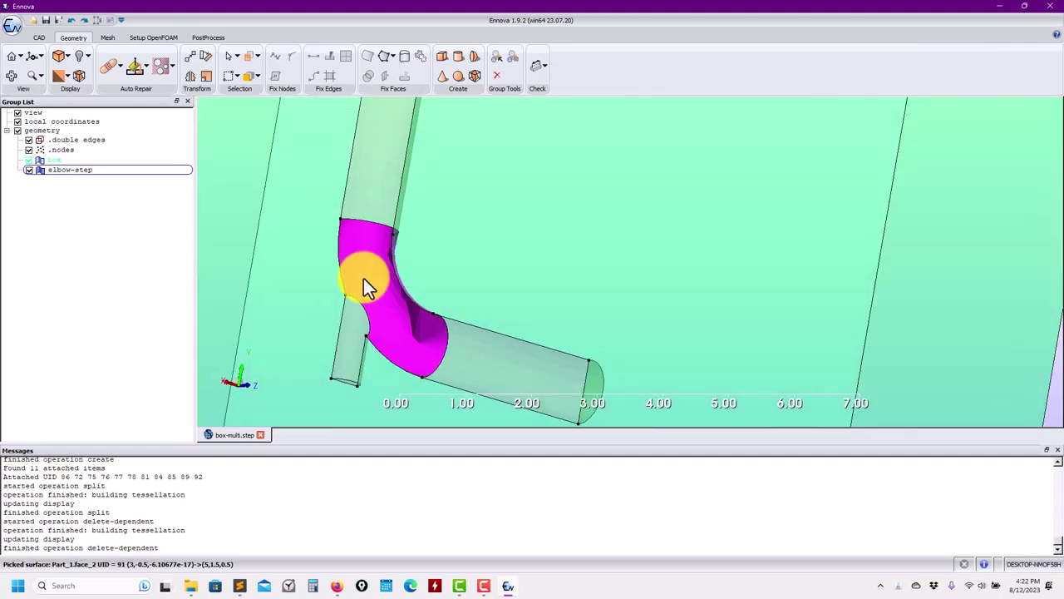
left_click(73, 204)
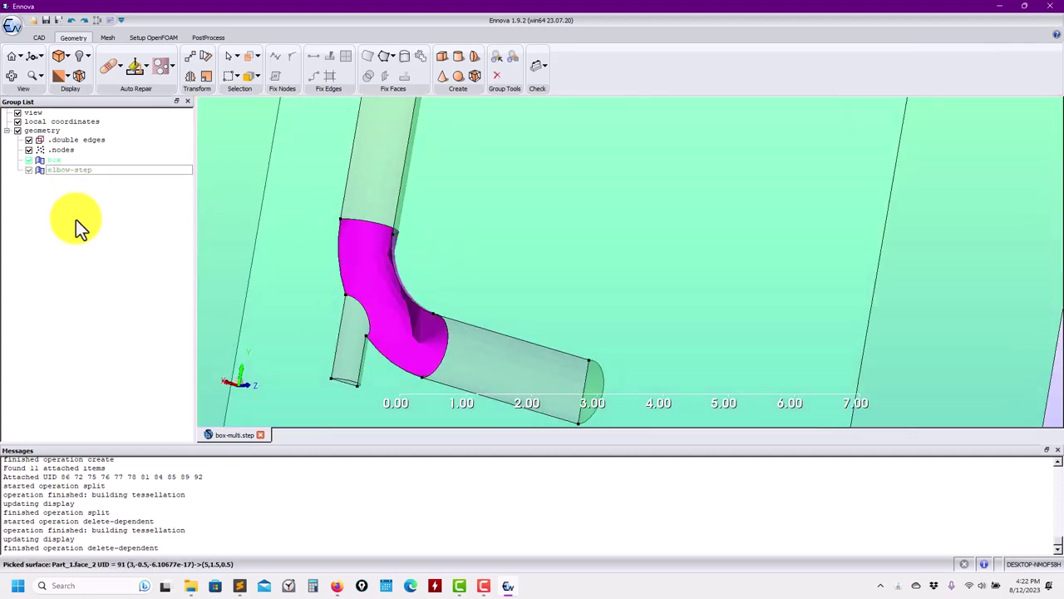
left_click(32, 173)
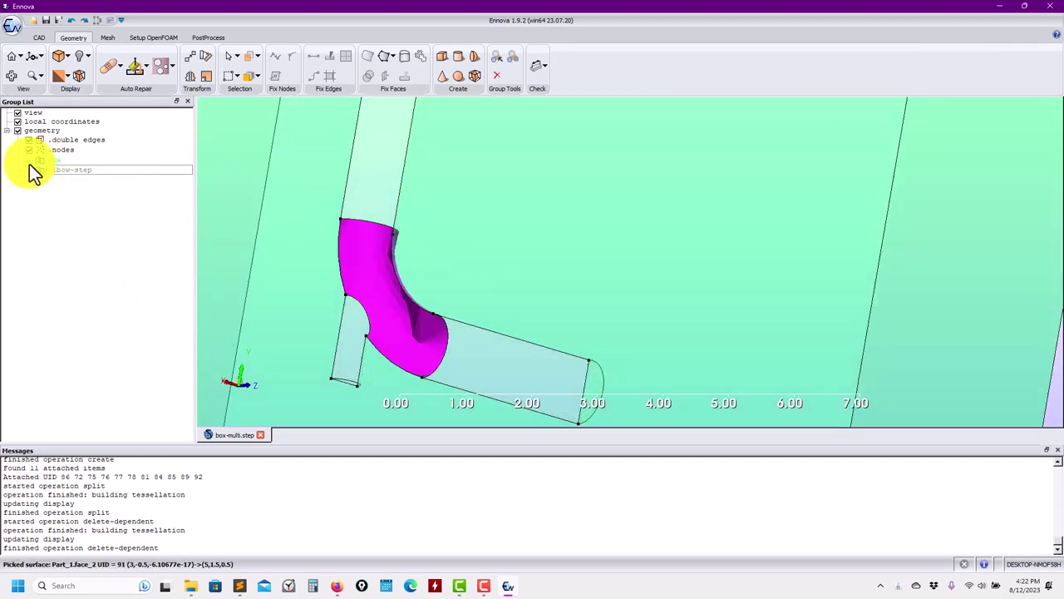
left_click(29, 162)
left_click(29, 162)
left_click(29, 170)
middle_click_drag(541, 265, 318, 251)
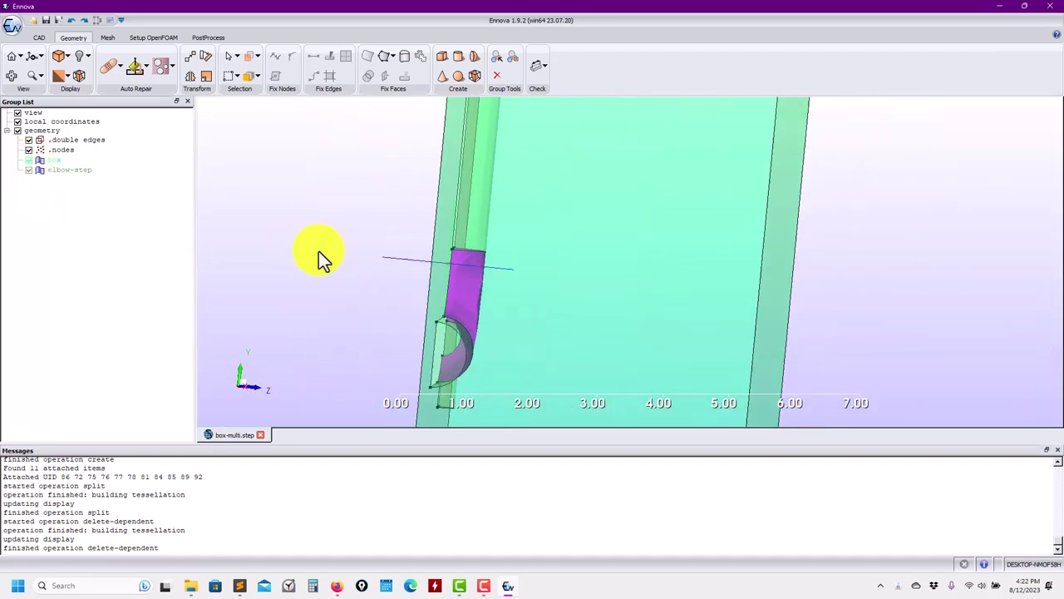
left_click_drag(319, 251, 452, 286)
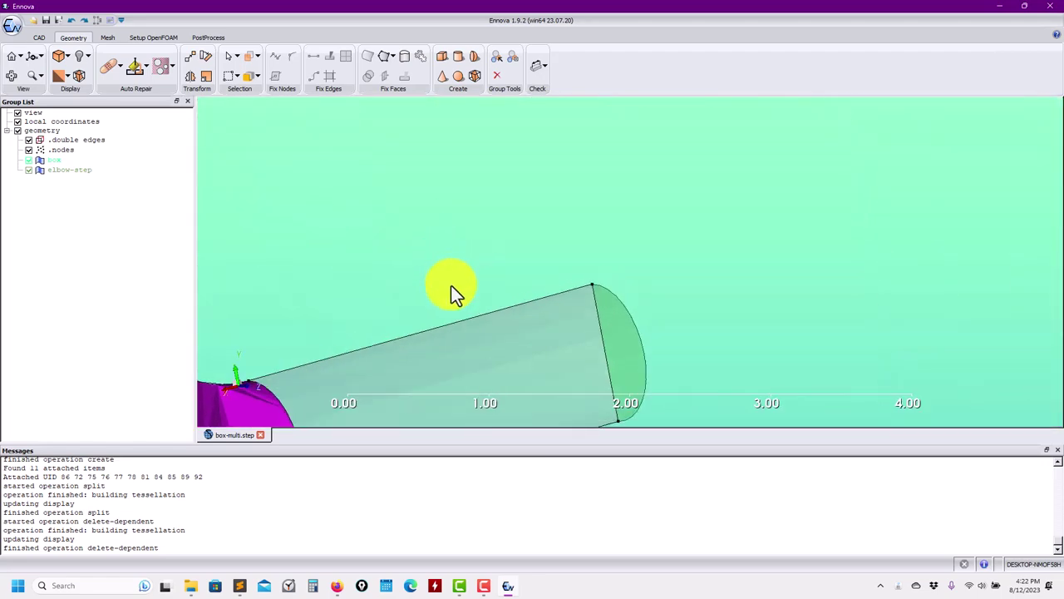
scroll(451, 293, "down", 5)
Step: Set the global meshing parameters to maximum size 1.0, minimum size 0.01 and refinement number 36
left_click(108, 37)
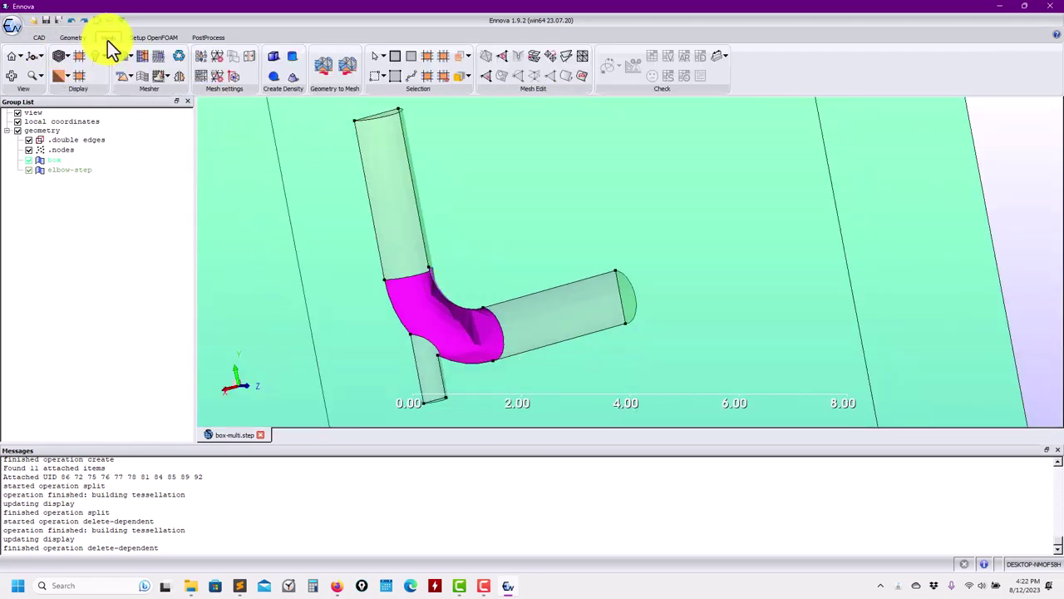
left_click(197, 76)
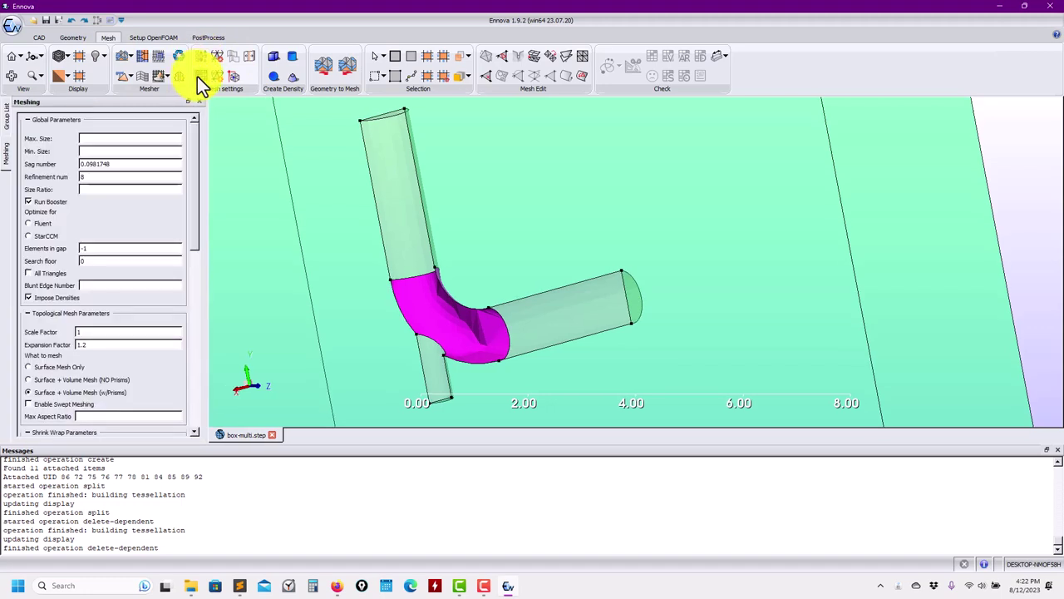
left_click(105, 137)
type("1.0")
left_click(90, 154)
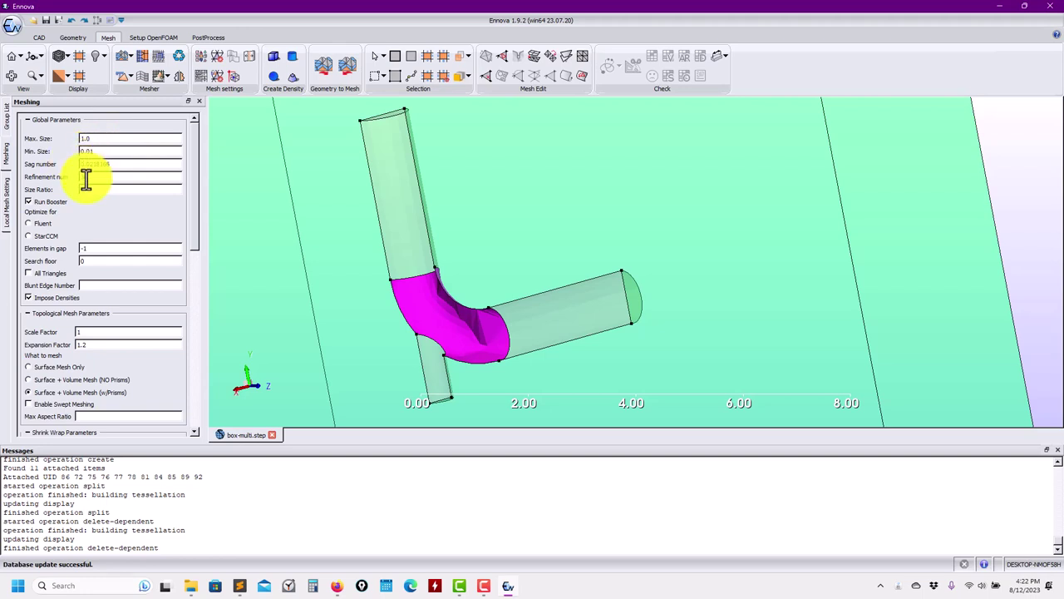
Step: Generate the mesh with the topology-based mesher, proceeding without defined volumes, and inspect it around the elbow
left_click(119, 60)
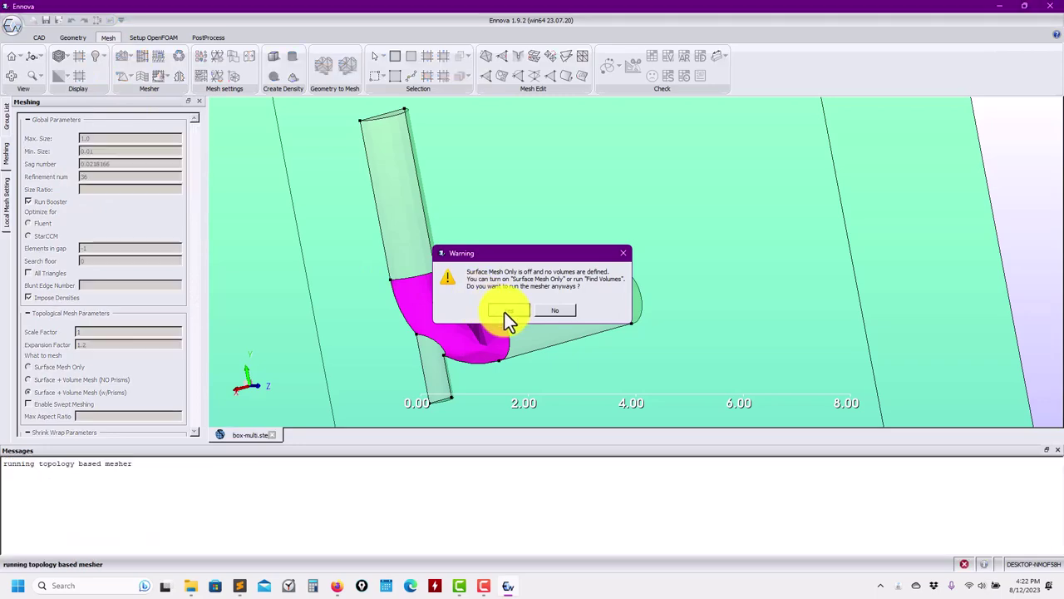
left_click(505, 311)
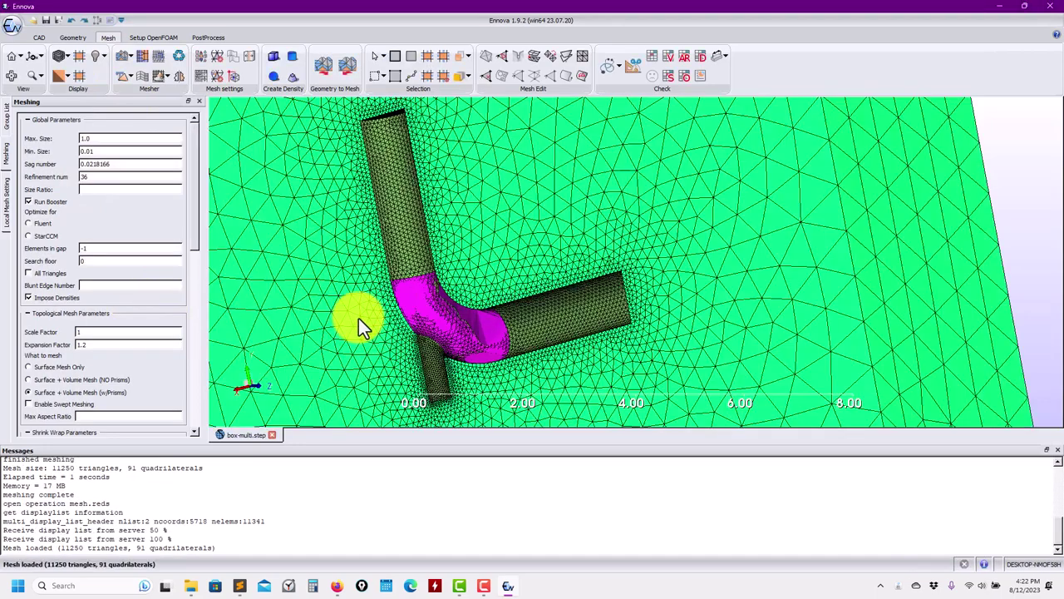
scroll(437, 305, "up", 3)
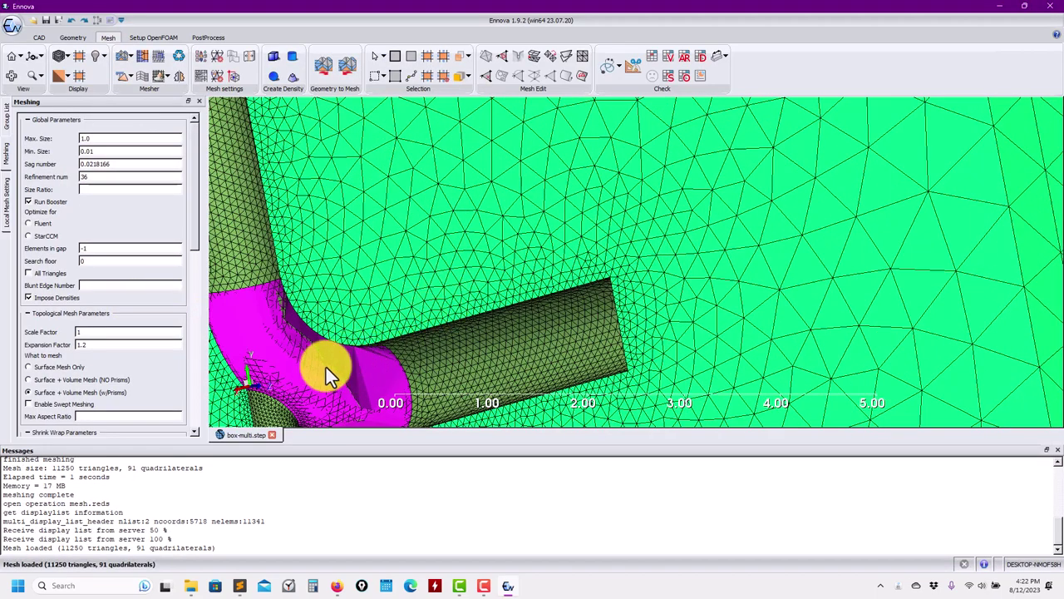
middle_click_drag(469, 364, 749, 266)
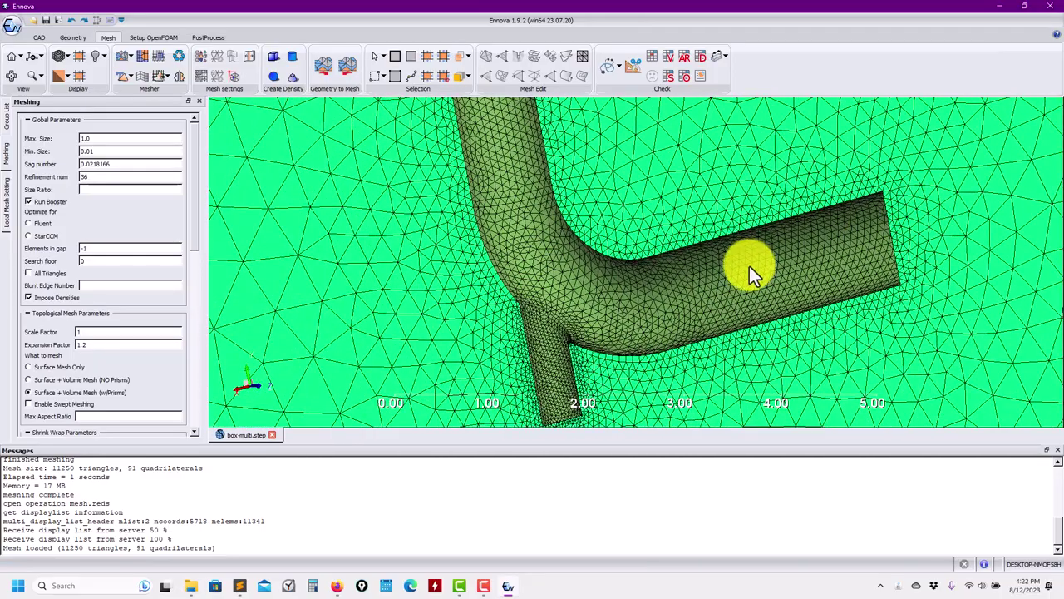
scroll(749, 267, "down", 5)
left_click_drag(718, 291, 742, 322)
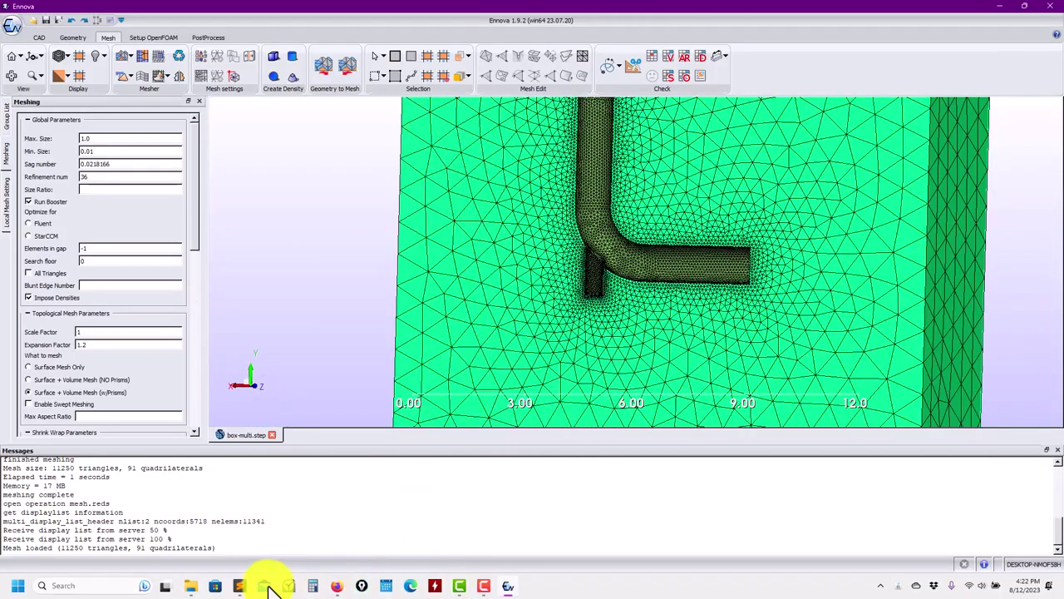
Step: Switch to the Onshape document in the browser, view the pipe-external model, and return to Ennova
left_click(337, 586)
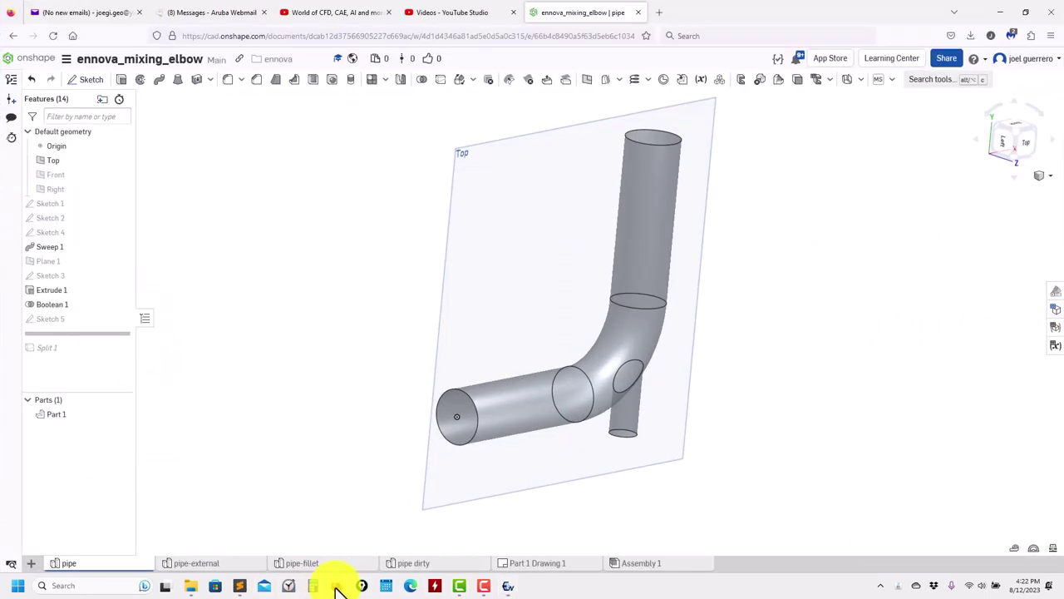
left_click(194, 563)
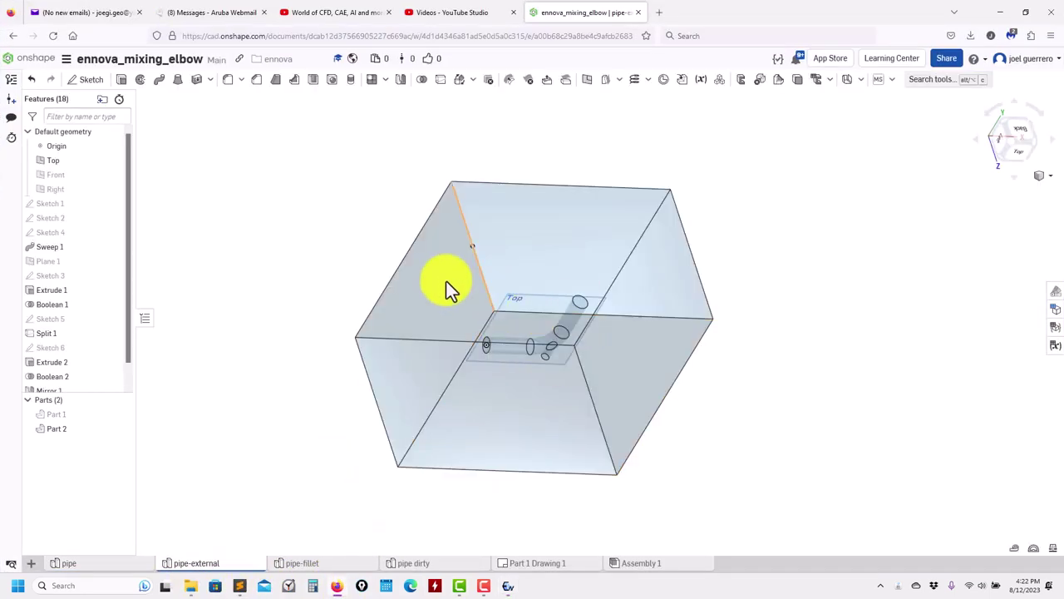
left_click(999, 13)
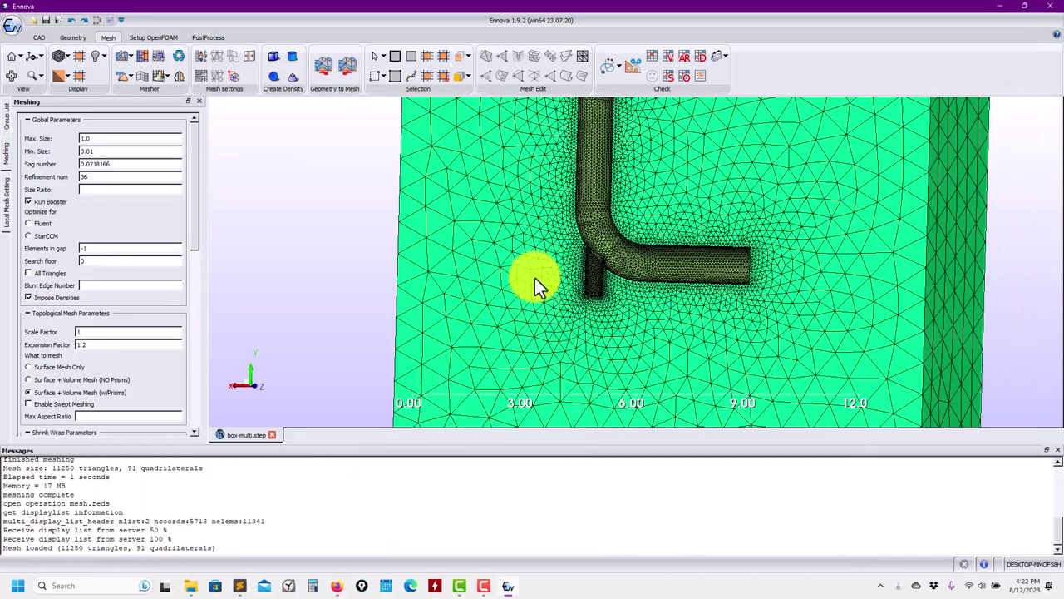
scroll(592, 275, "up", 5)
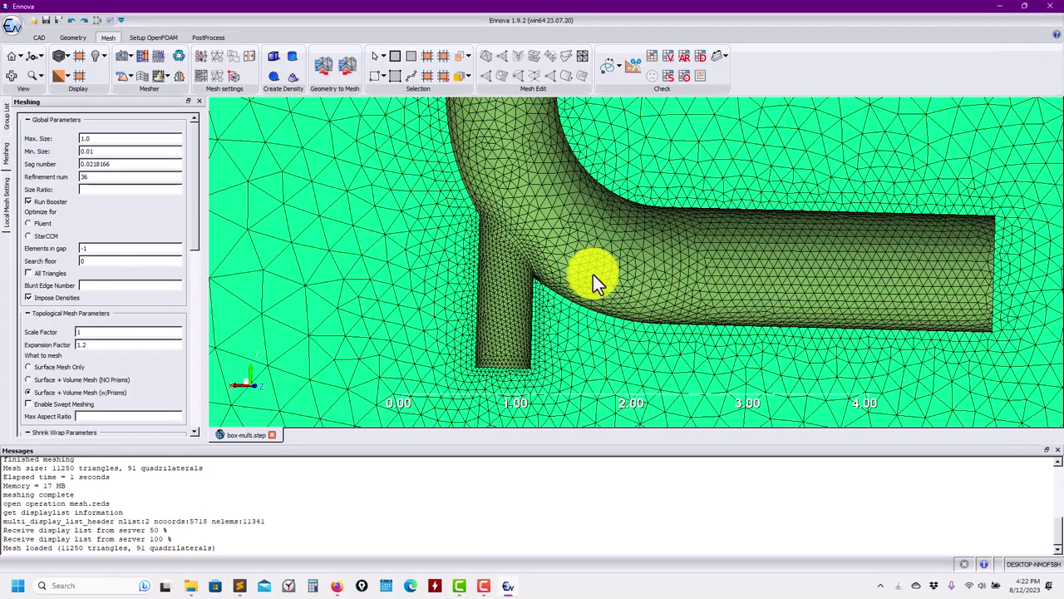
scroll(593, 275, "down", 5)
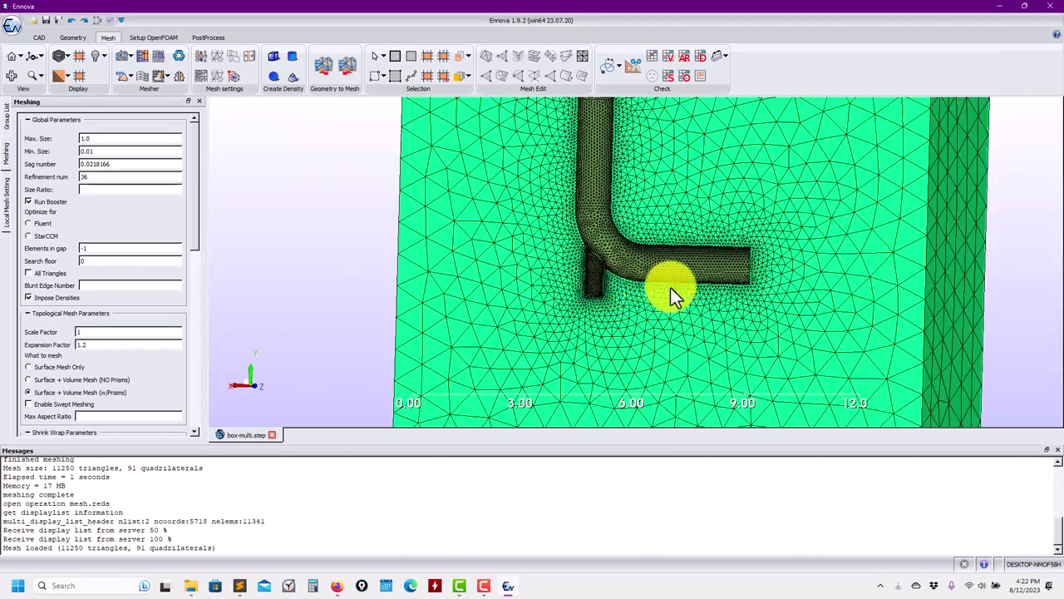
middle_click_drag(671, 288, 720, 261)
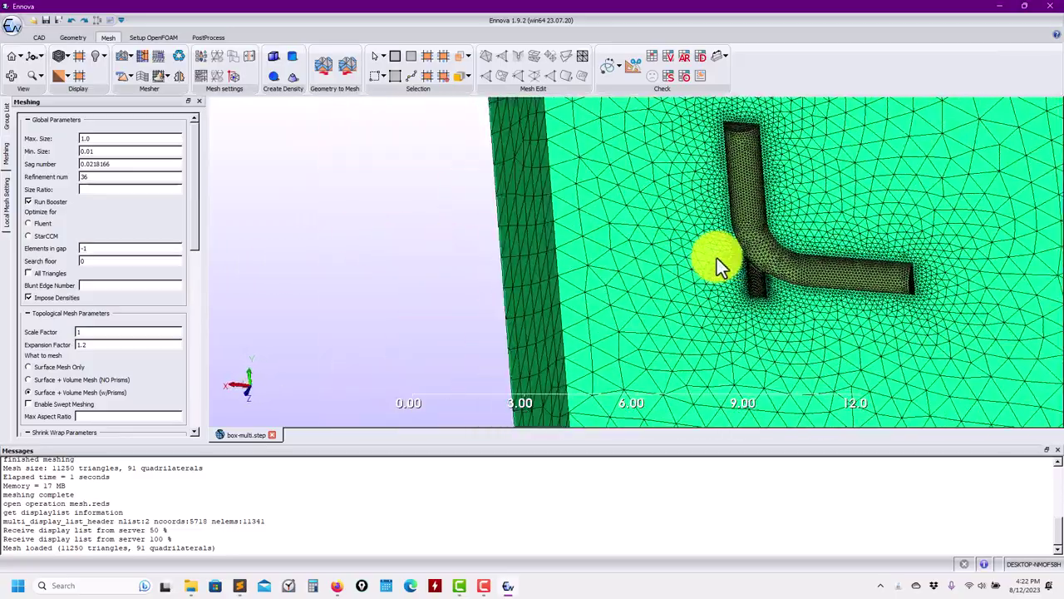
Step: Open the elbow-step.step geometry file as a separate document
left_click(35, 29)
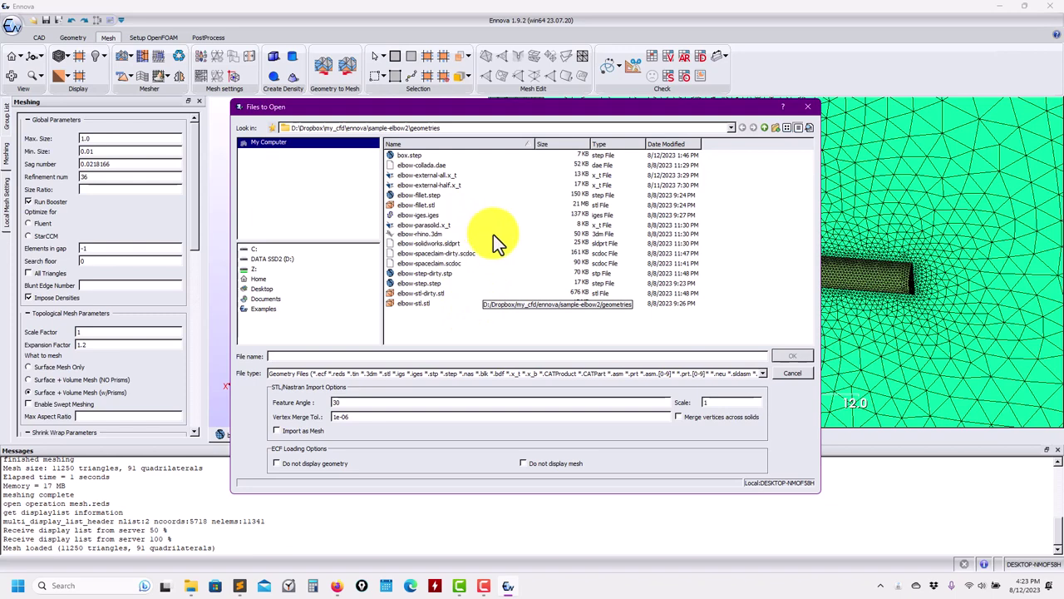
left_click(431, 286)
left_click(791, 356)
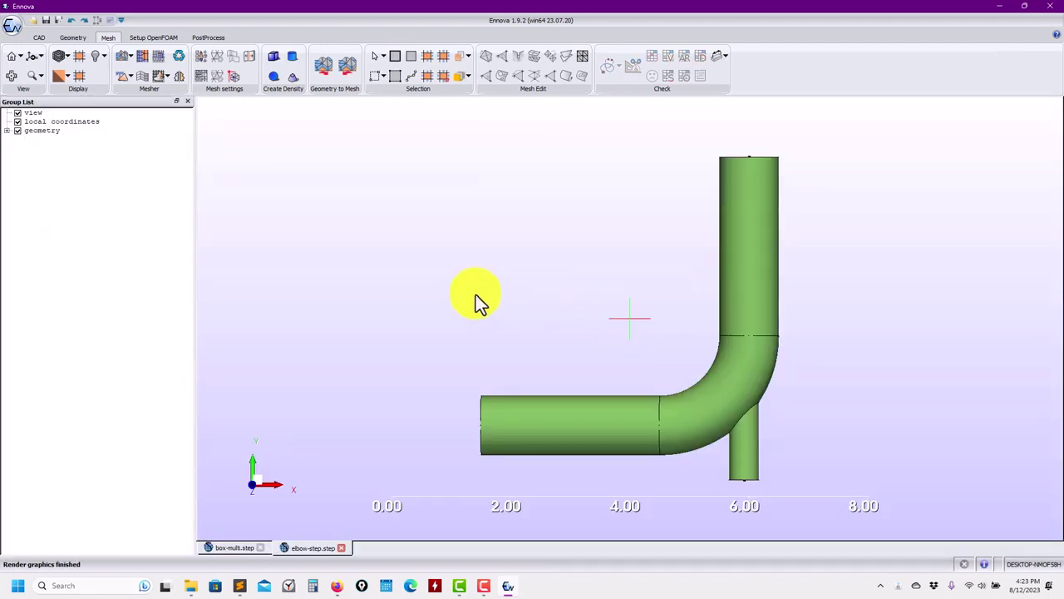
middle_click_drag(475, 295, 708, 309)
scroll(688, 354, "up", 3)
scroll(687, 354, "down", 4)
left_click_drag(267, 181, 376, 150)
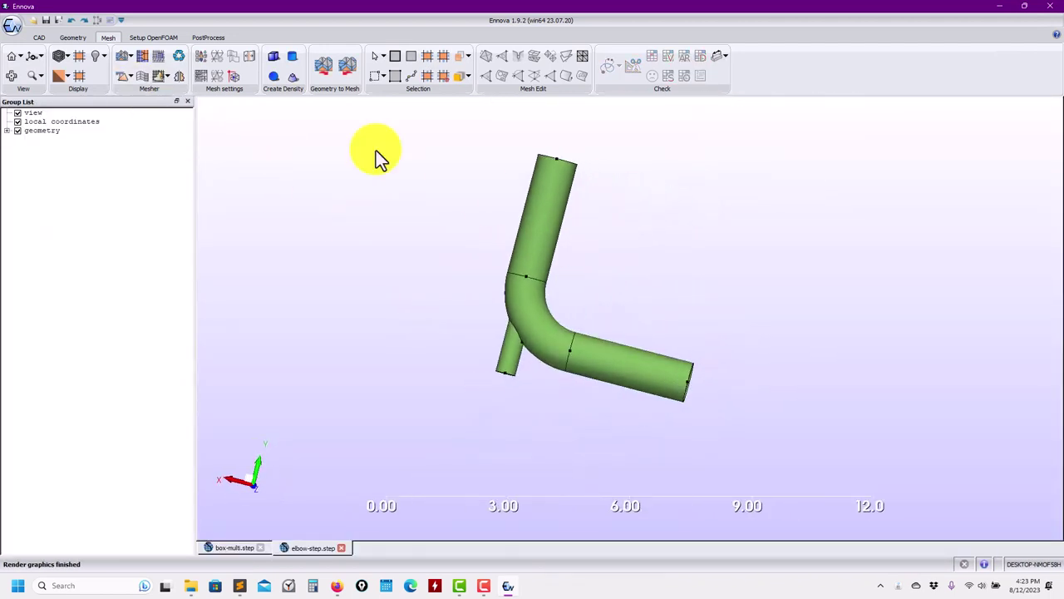
Step: Add a sphere primitive of radius 6.92274 centred at 2.5, 1.79289, 0 so that it encloses the elbow
left_click(71, 38)
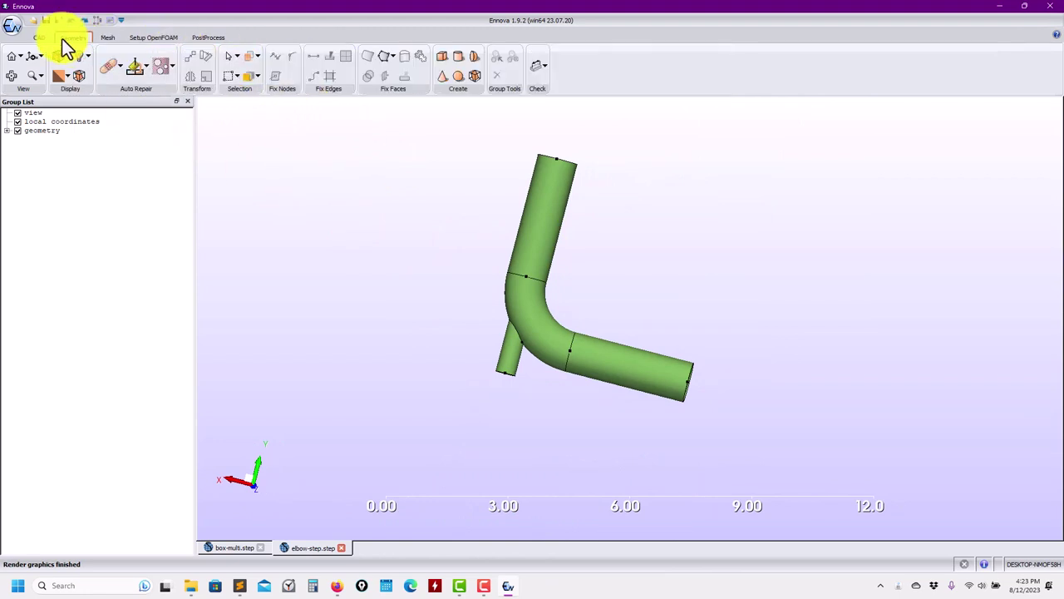
left_click(453, 80)
left_click(613, 283)
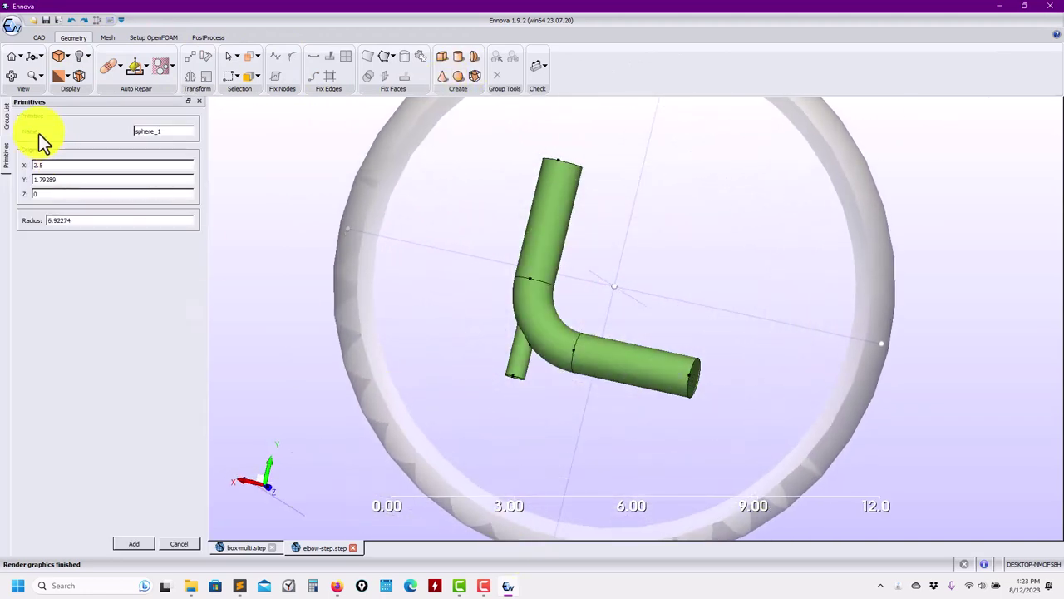
left_click(11, 56)
middle_click_drag(392, 300, 323, 366)
left_click(133, 546)
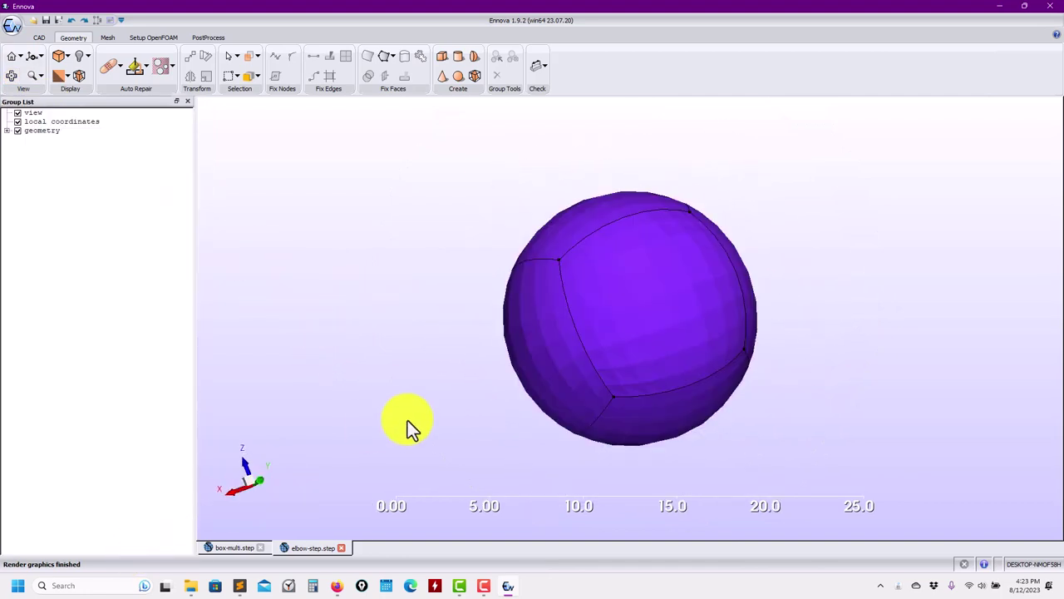
Step: Turn on translucent display of the geometry to reveal the elbow inside the sphere
left_click(85, 58)
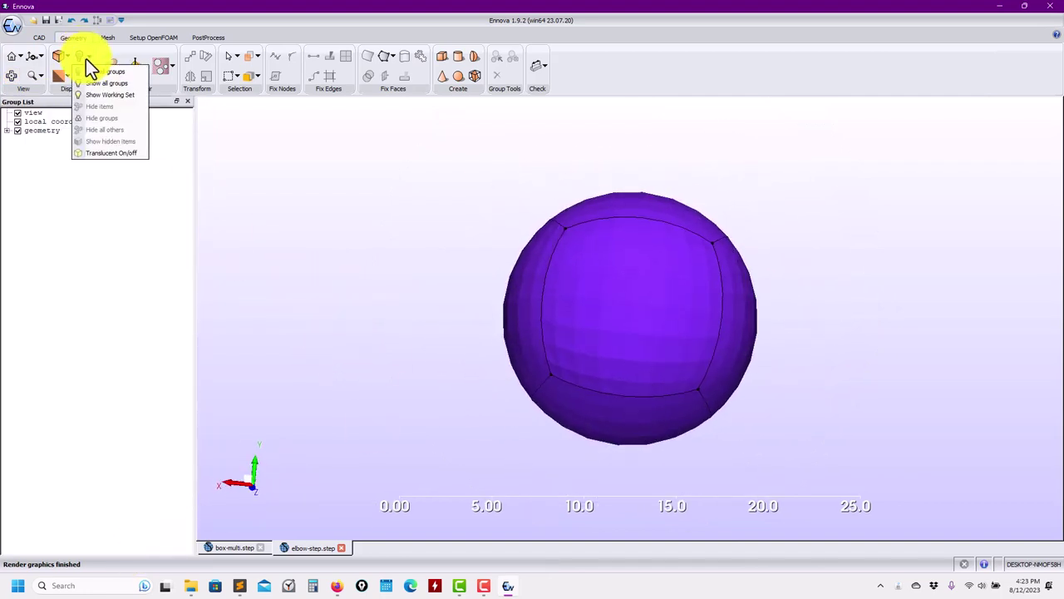
left_click(111, 153)
middle_click_drag(326, 234, 282, 218)
Step: Expand the geometry groups and make a volume from the sphere_1 group
left_click(7, 131)
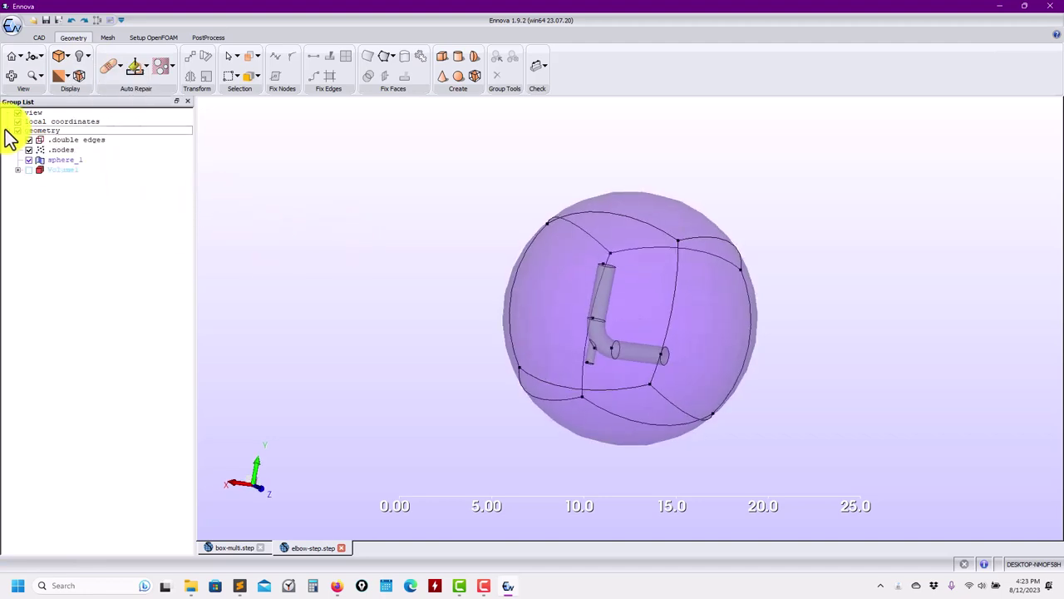
left_click(17, 170)
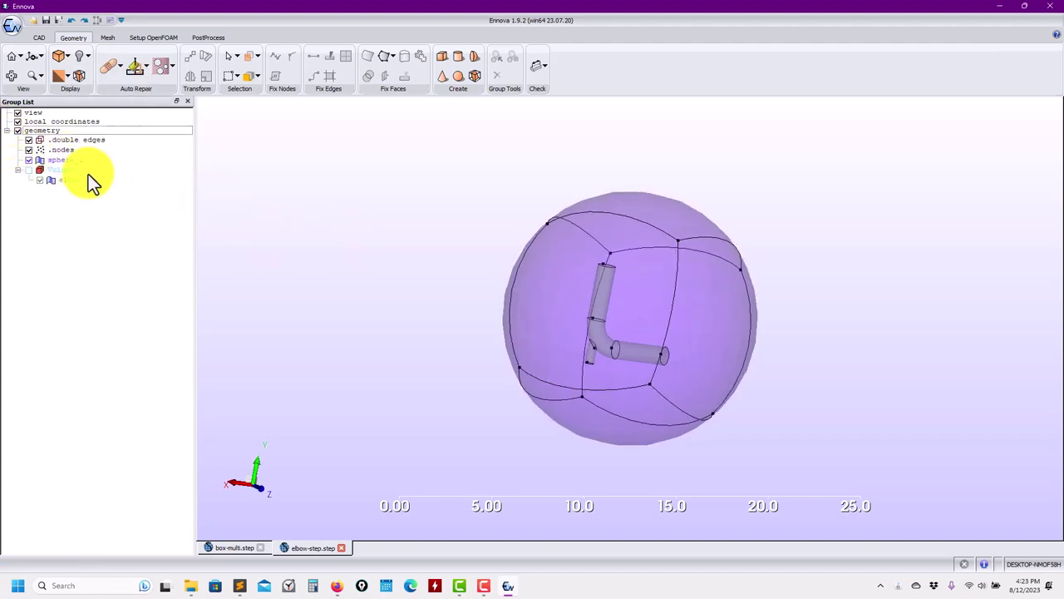
left_click(60, 160)
right_click(60, 161)
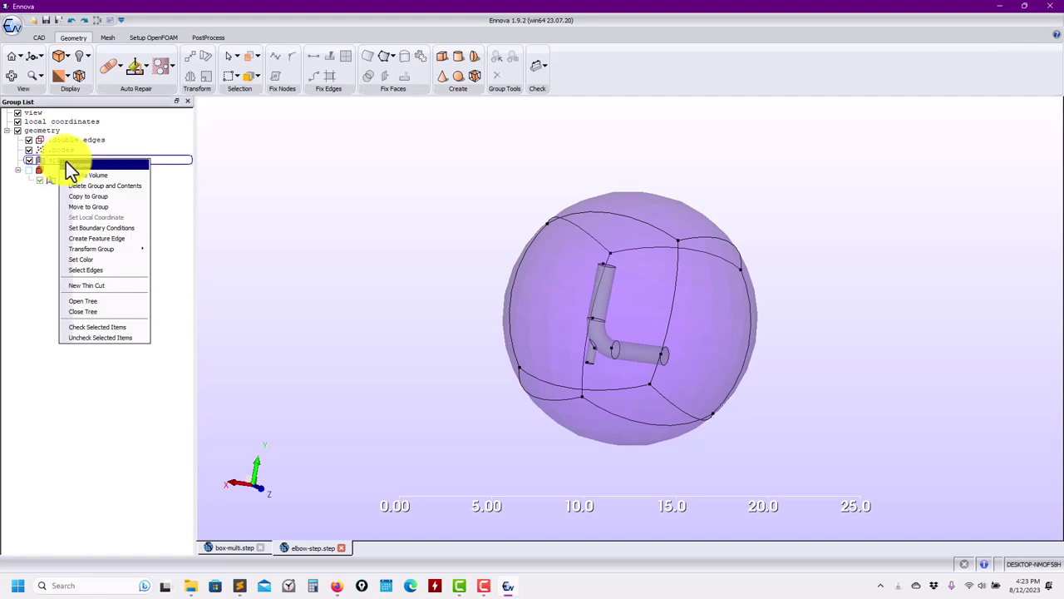
left_click(86, 175)
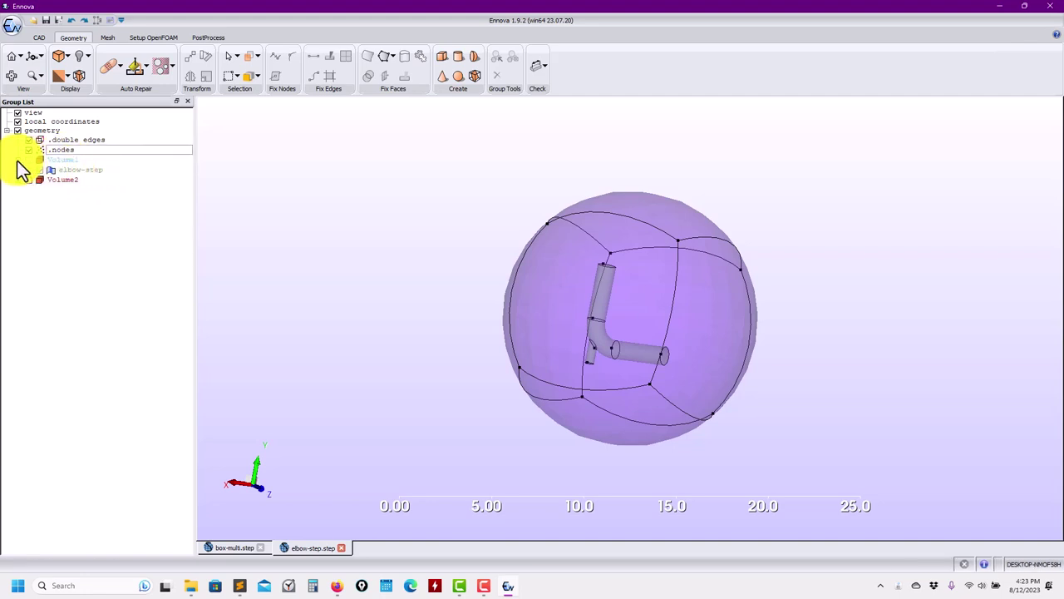
Step: Set the global meshing parameters for the sphere and elbow to maximum size 1.0, minimum size 0.01 and refinement number 36
left_click(108, 38)
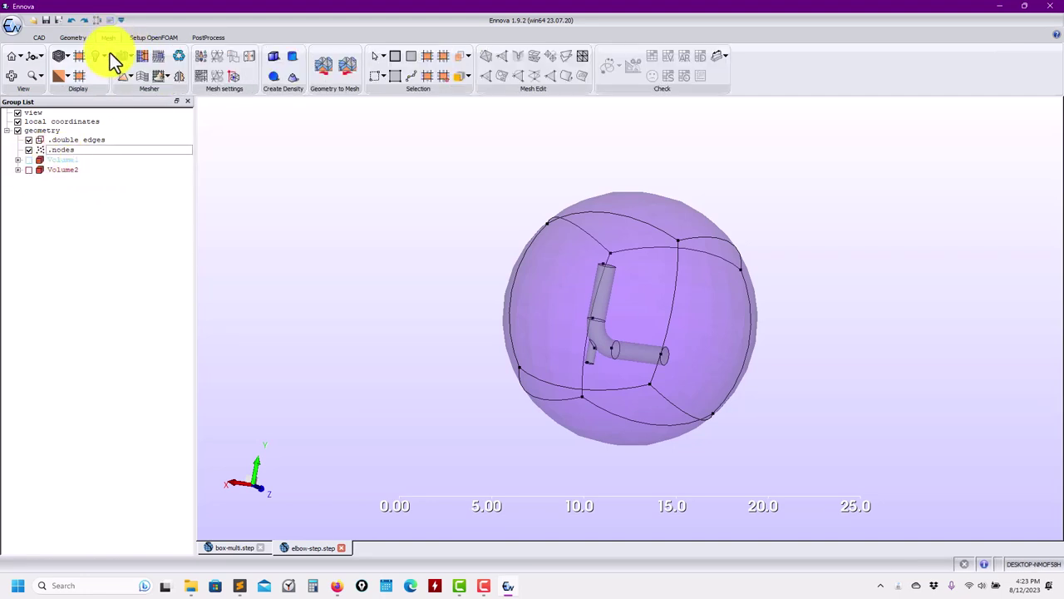
left_click(198, 59)
left_click(201, 75)
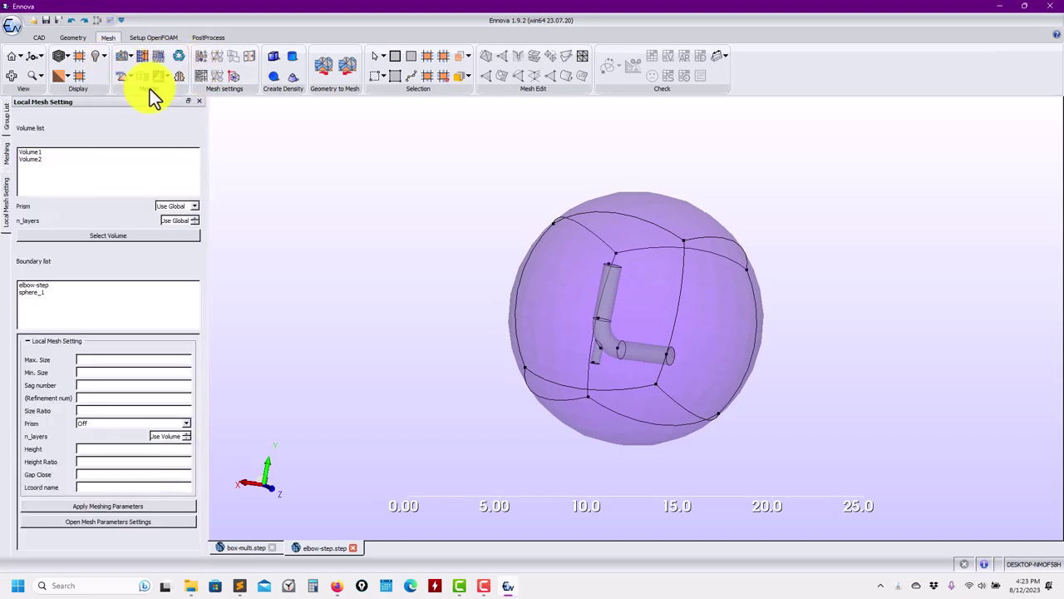
left_click(201, 56)
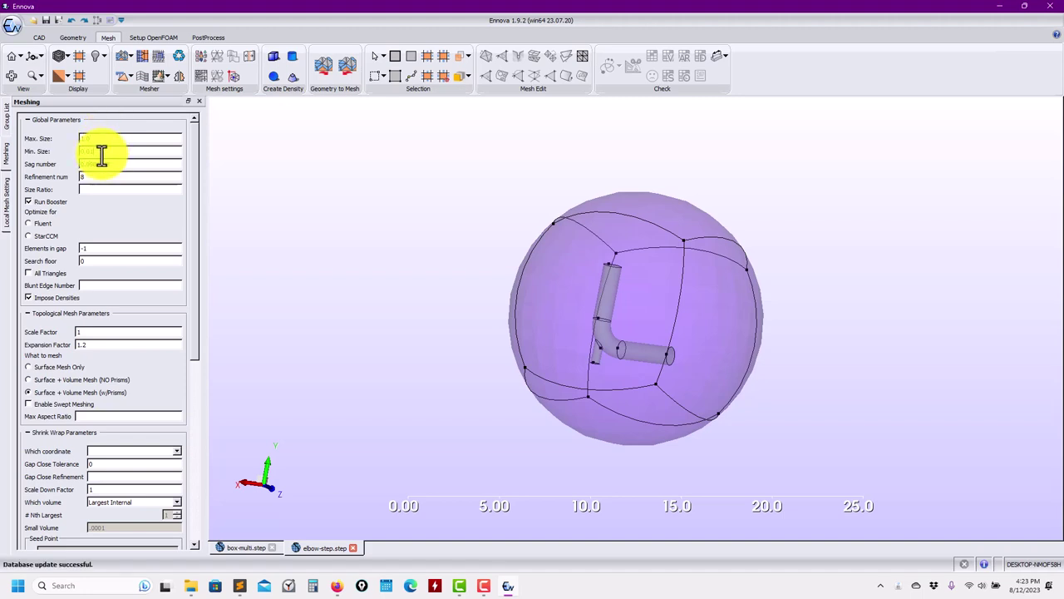
left_click_drag(196, 254, 184, 149)
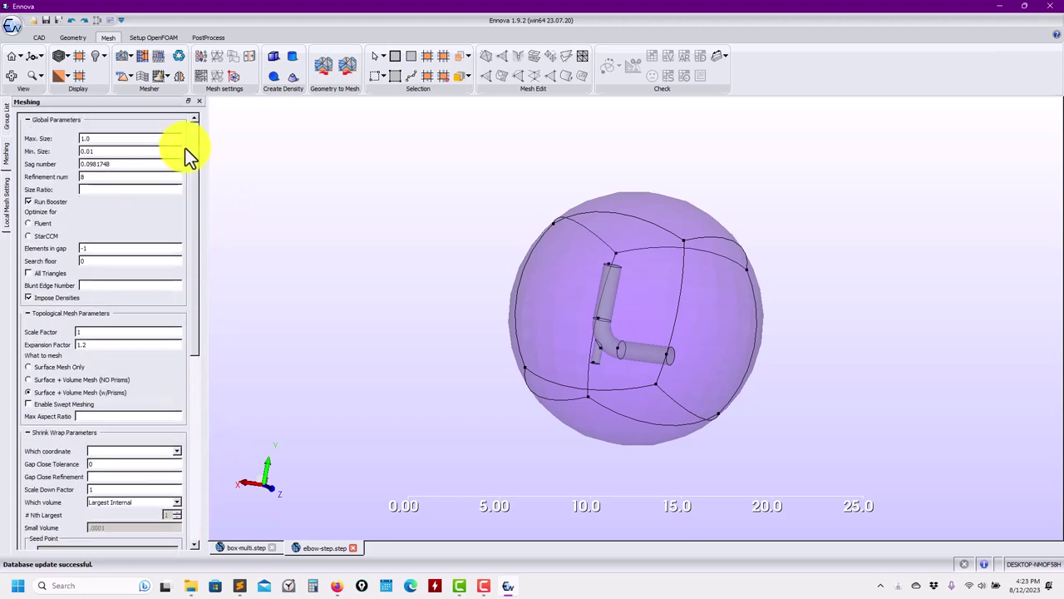
double_click(119, 177)
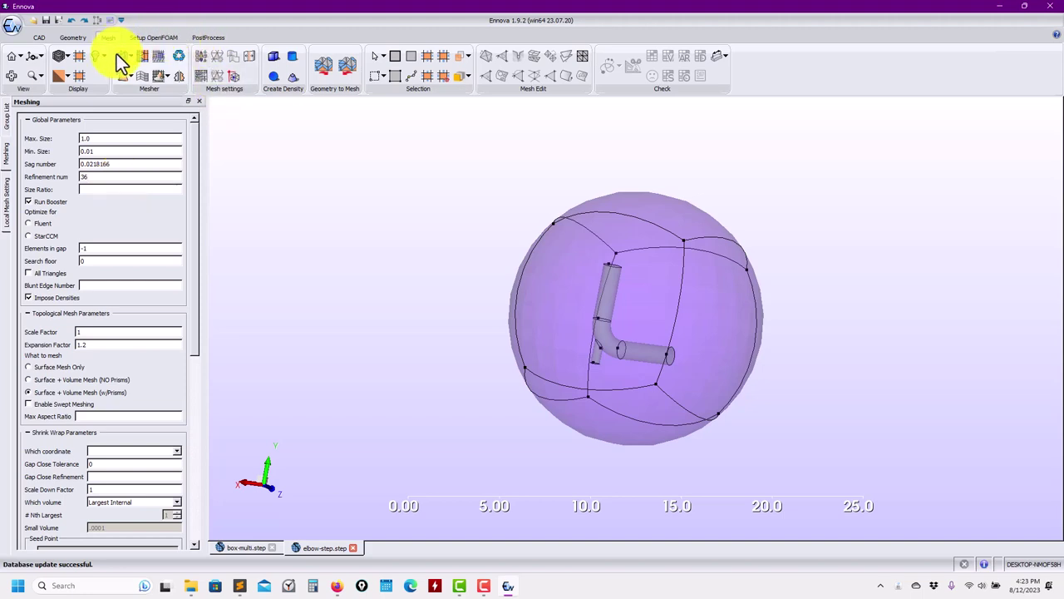
Step: Generate the surface and volume mesh of the sphere and elbow, and switch the mesh to translucent display
left_click(179, 55)
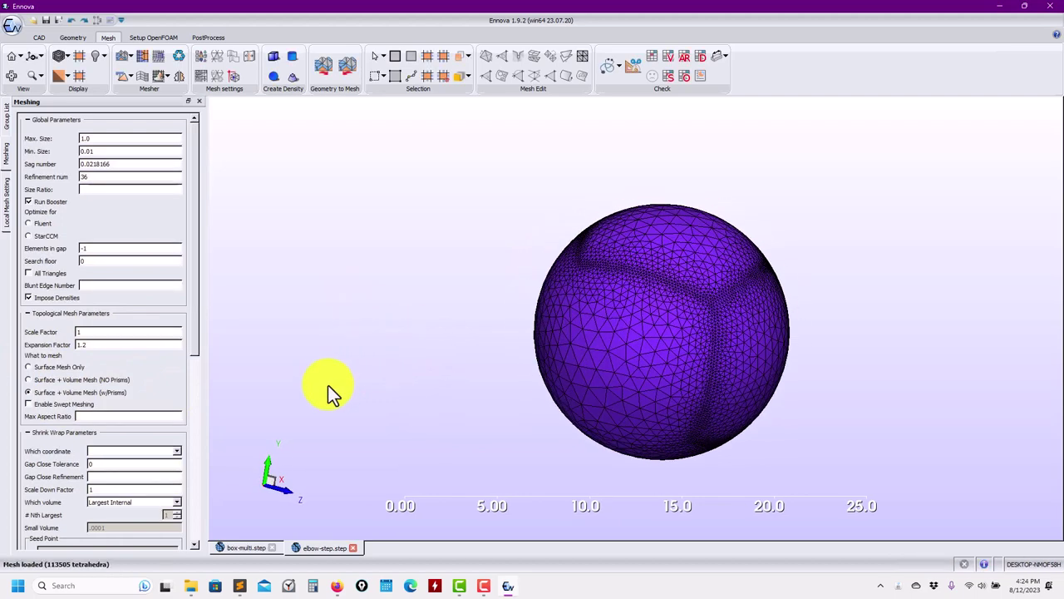
left_click_drag(328, 385, 398, 400)
left_click_drag(757, 397, 609, 301)
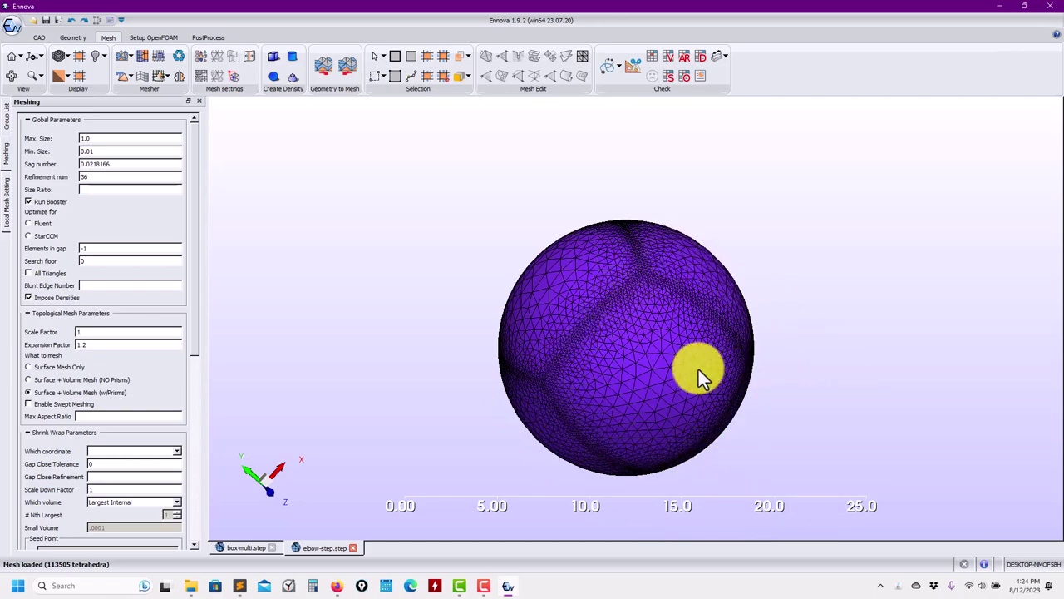
left_click_drag(699, 369, 599, 274)
left_click(106, 63)
left_click(115, 149)
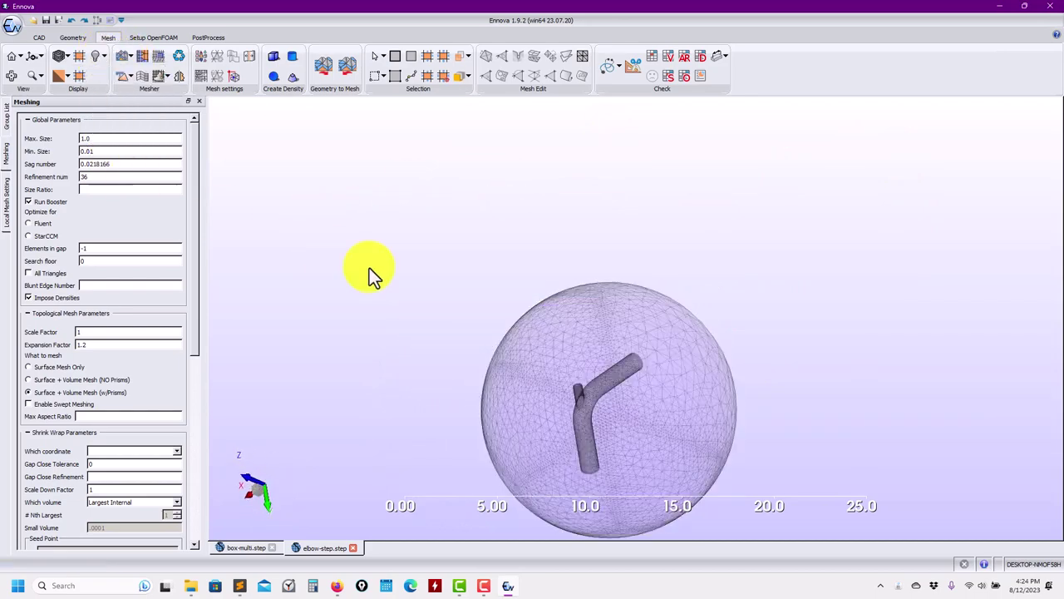
mouse_move(639, 392)
left_mouse_down()
mouse_move(674, 449)
mouse_move(798, 466)
mouse_move(631, 407)
left_mouse_up()
Step: Extract an X-plane cut through the volume mesh as faces, and turn off the drawing of the plane and box
left_click(631, 68)
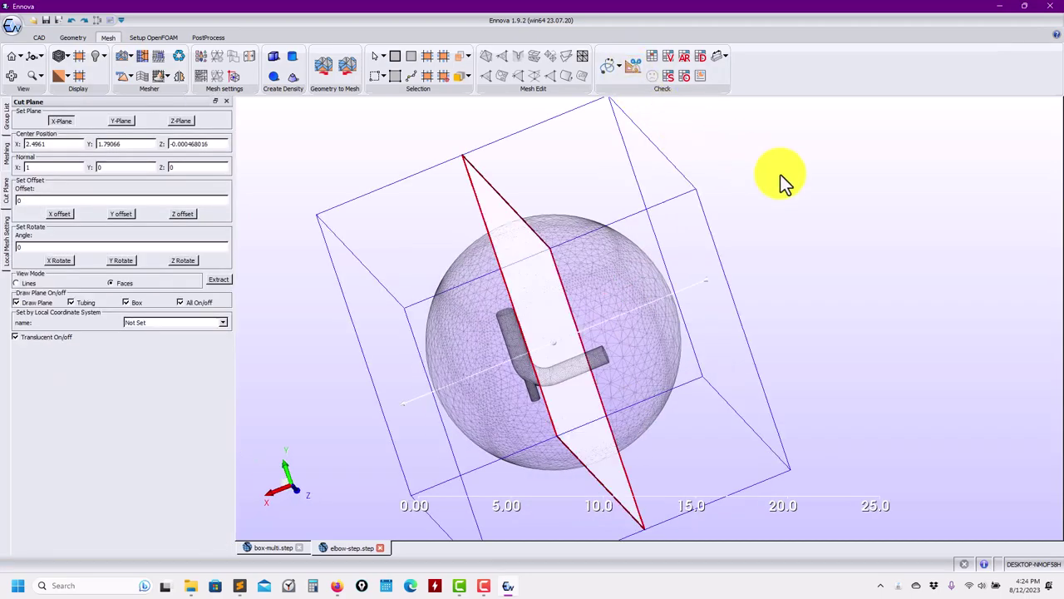
left_click(221, 279)
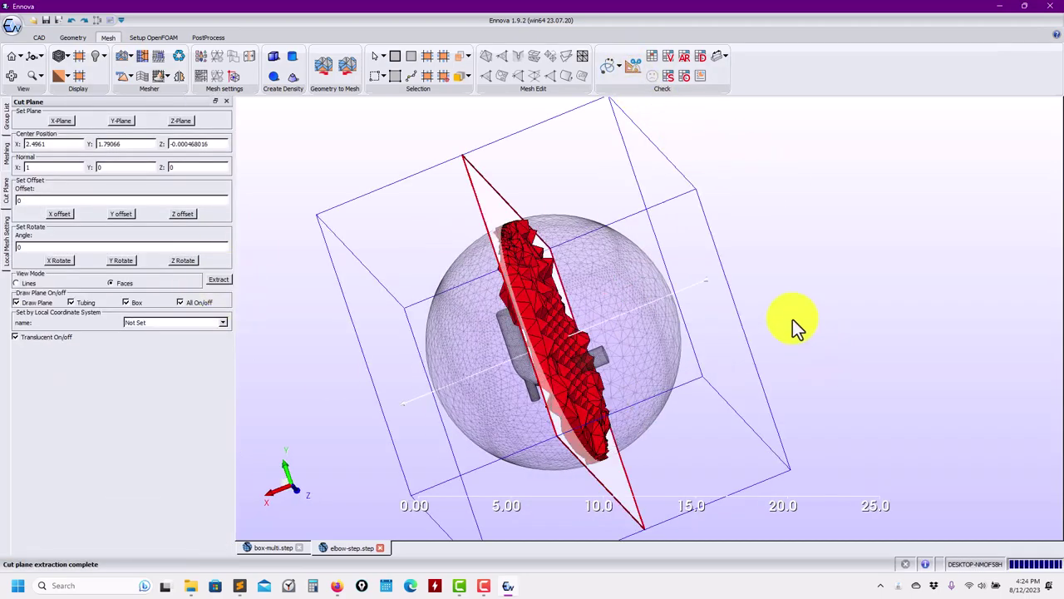
left_click_drag(792, 319, 851, 278)
left_click(198, 303)
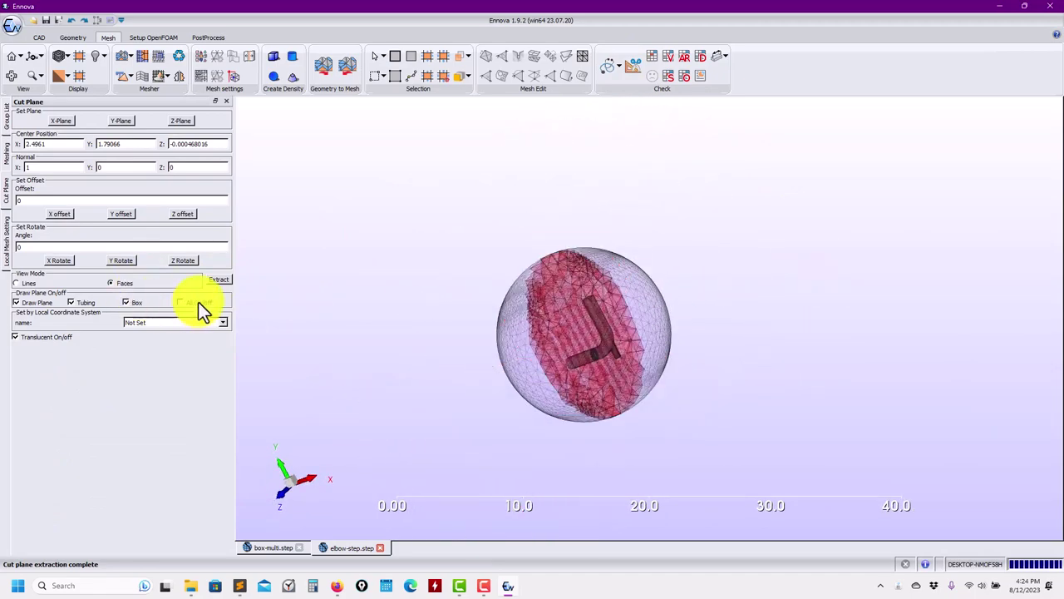
left_click(33, 337)
left_click(33, 337)
Step: Examine the cut cells around the elbow and across the sphere from close up and from several angles
scroll(524, 391, "up", 5)
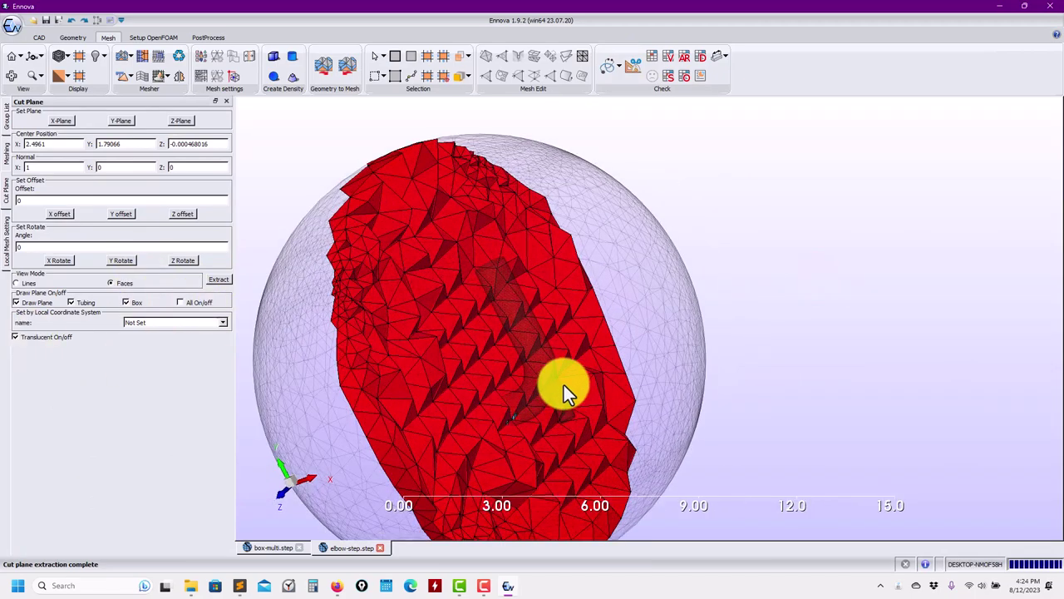
left_click_drag(564, 385, 549, 340)
scroll(597, 385, "up", 5)
left_click_drag(597, 385, 637, 337)
scroll(584, 328, "down", 6)
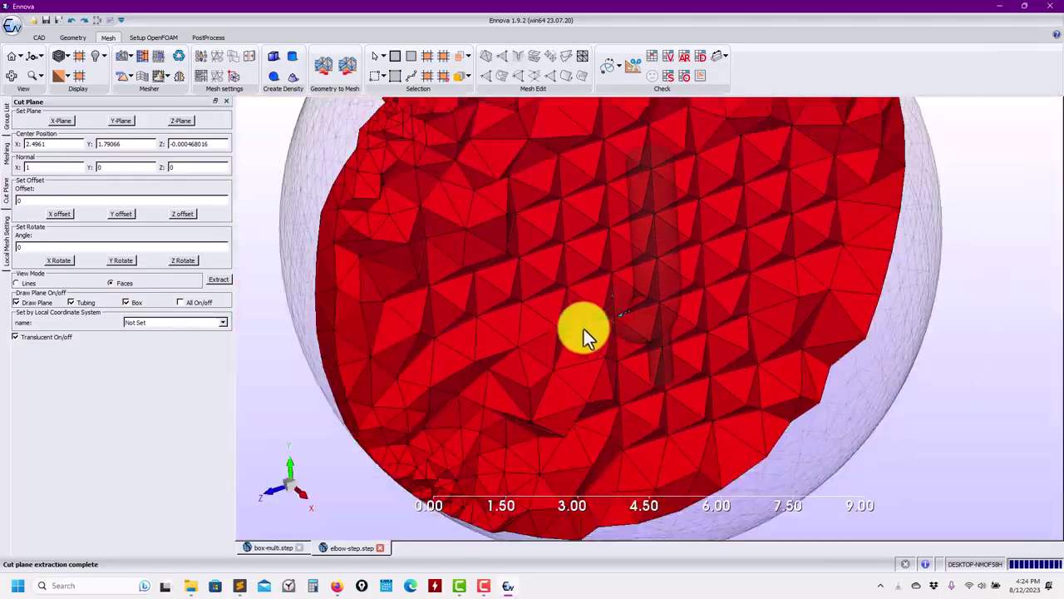
left_click_drag(615, 282, 585, 300)
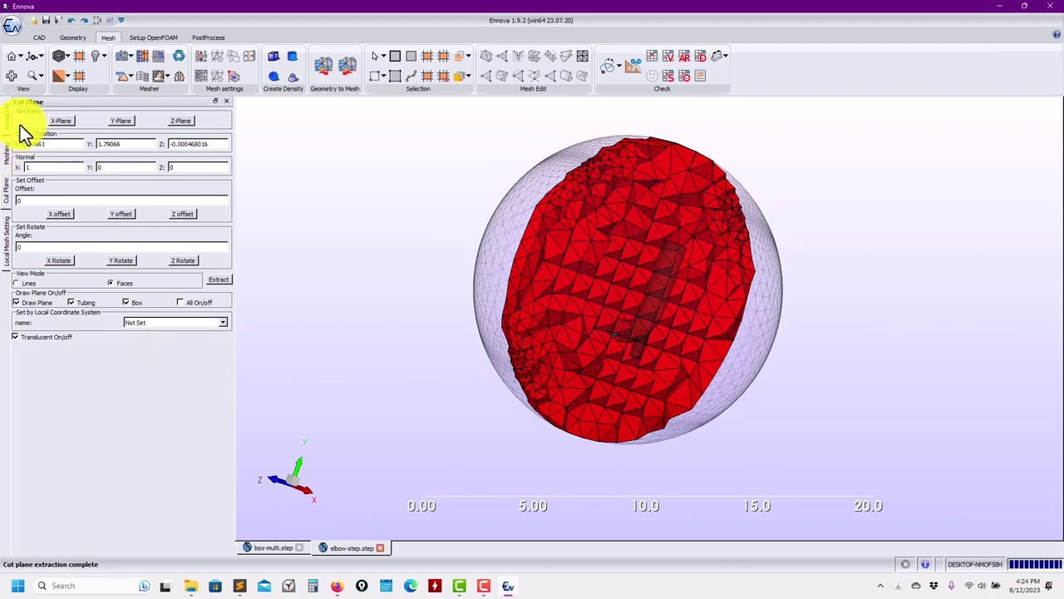
Step: Review the global and local mesh settings and the contents of both volume groups, and compare them with the cut mesh from both sides
left_click(7, 162)
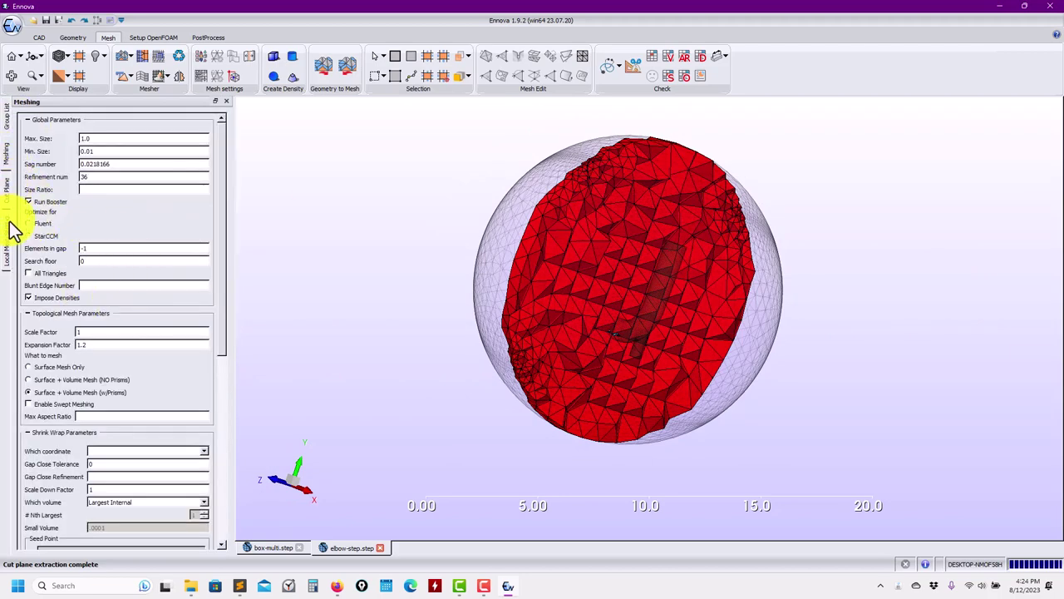
left_click(8, 234)
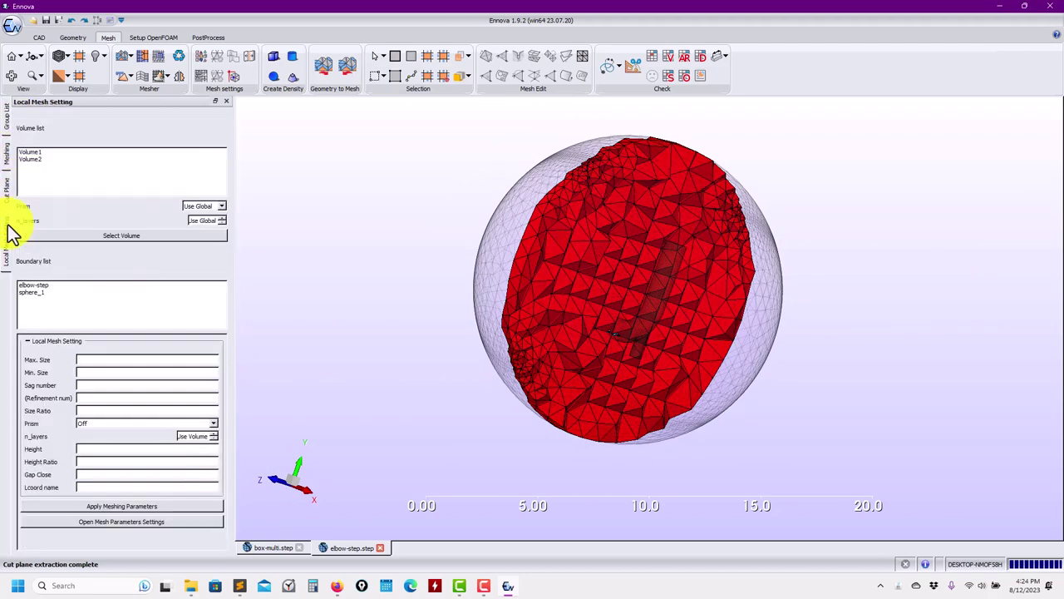
left_click(6, 121)
left_click(29, 160)
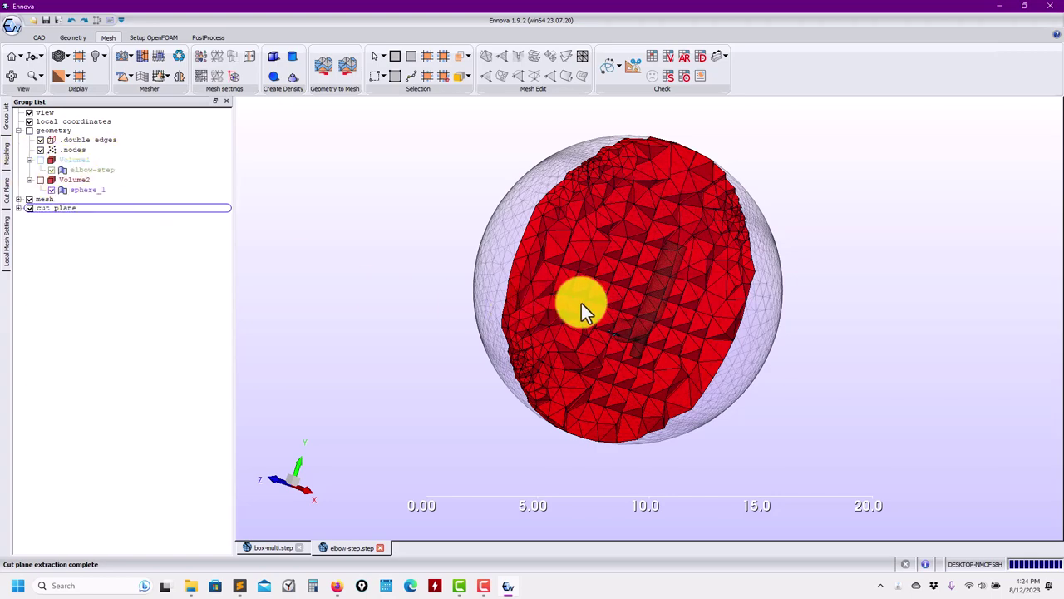
left_click_drag(581, 303, 530, 299)
left_click_drag(637, 316, 683, 257)
left_click_drag(640, 325, 574, 330)
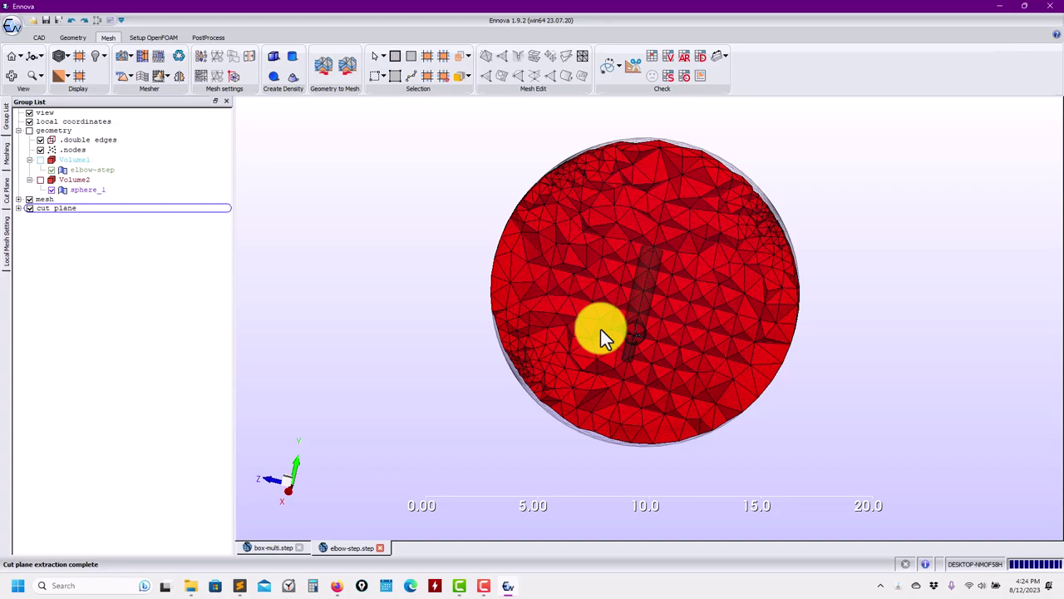
left_click_drag(600, 329, 75, 170)
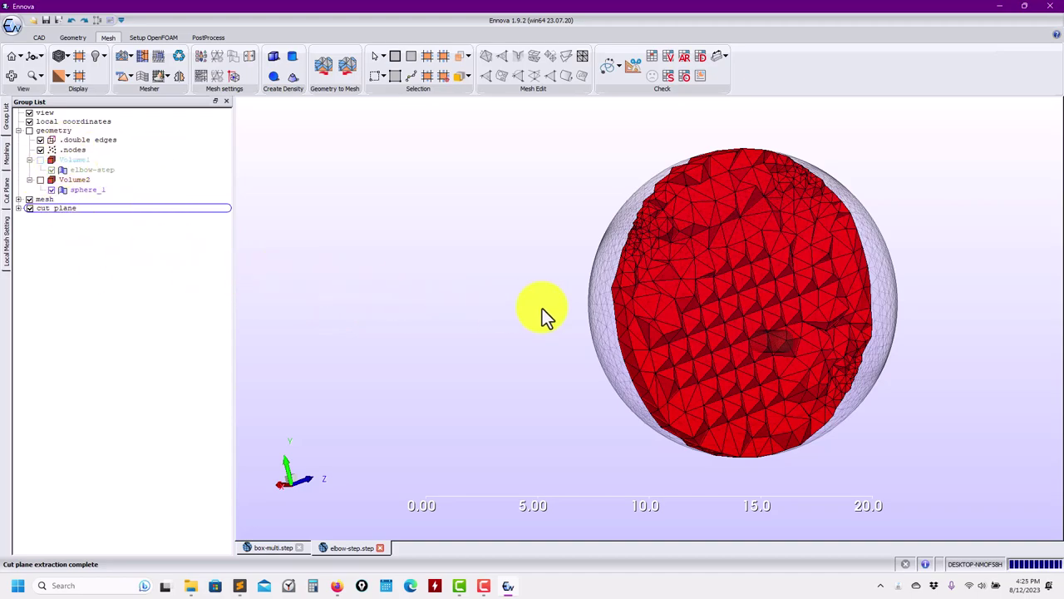
middle_click_drag(542, 308, 440, 298)
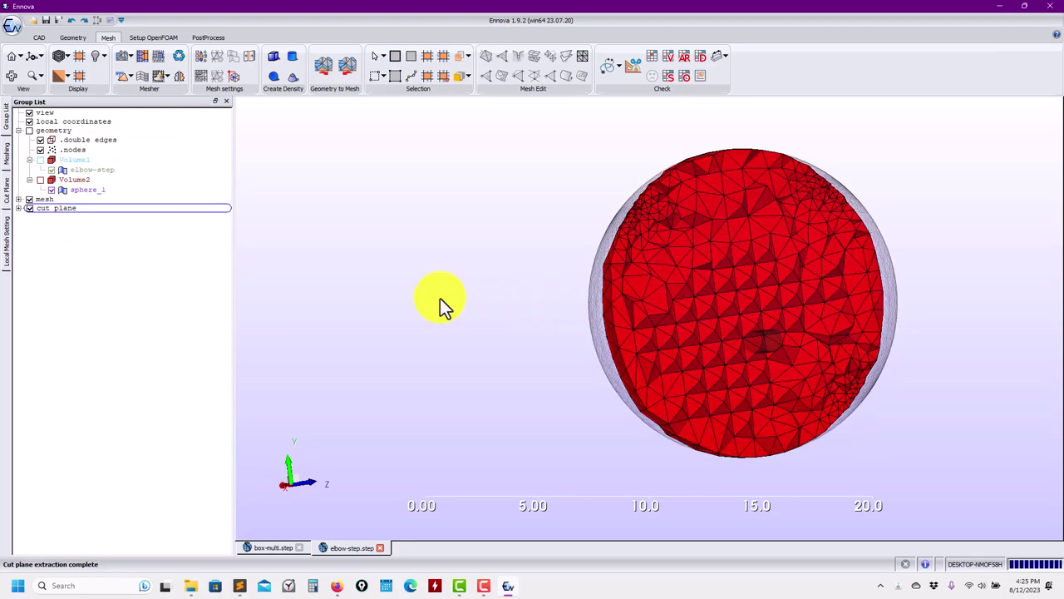
middle_click_drag(368, 278, 214, 263)
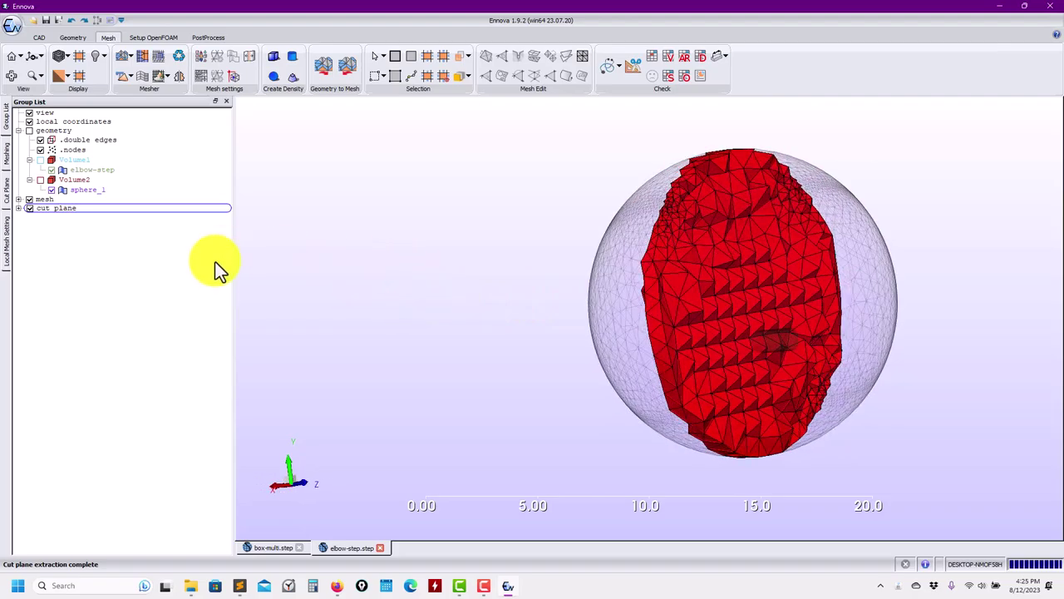
Step: Switch to the box-multi.step model and examine its surface mesh around the elbow and on the box's outer faces
left_click(270, 546)
scroll(498, 295, "up", 3)
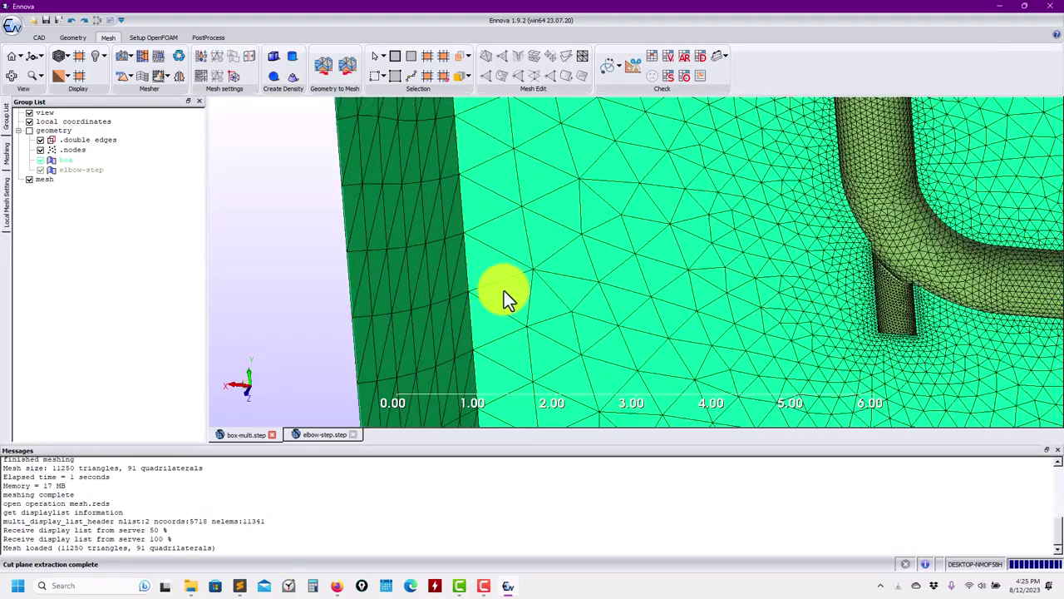
scroll(504, 290, "down", 5)
middle_click_drag(656, 268, 394, 199)
scroll(799, 261, "up", 2)
scroll(394, 200, "down", 2)
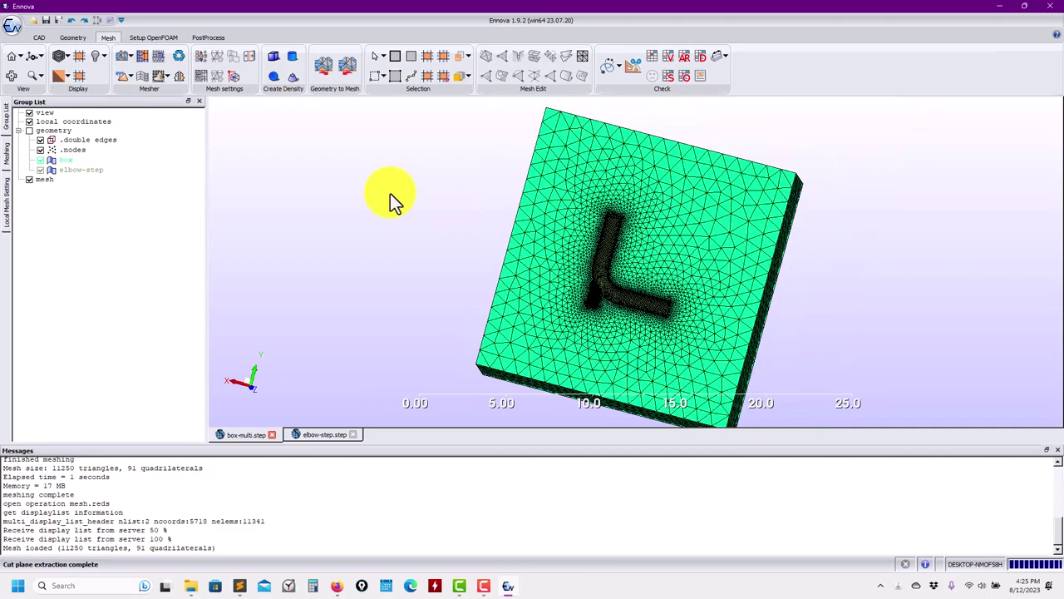
middle_click_drag(624, 286, 643, 303)
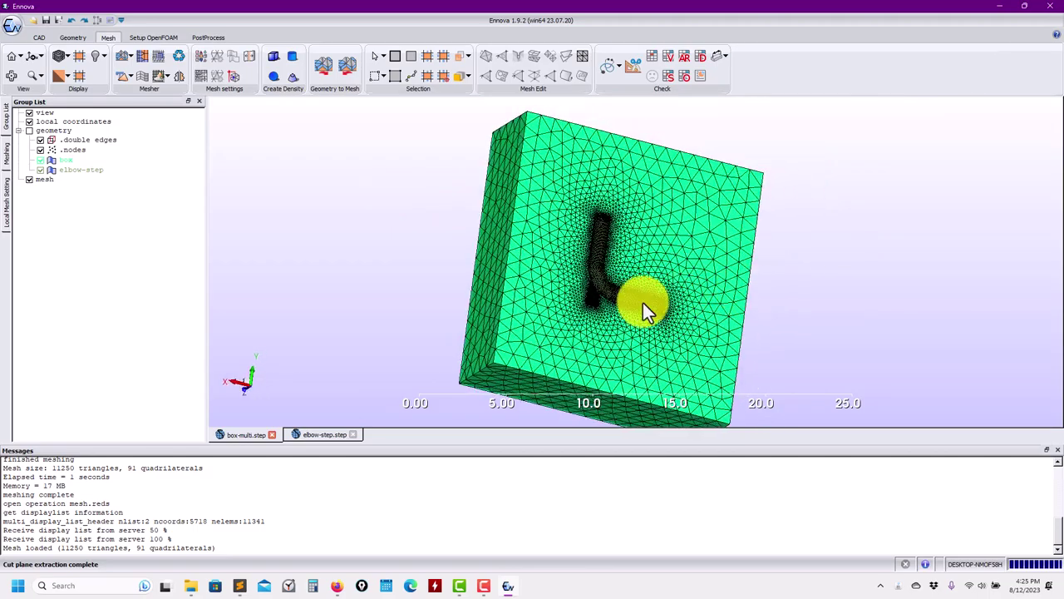
scroll(595, 305, "up", 6)
middle_click_drag(573, 205, 611, 174)
scroll(582, 253, "up", 3)
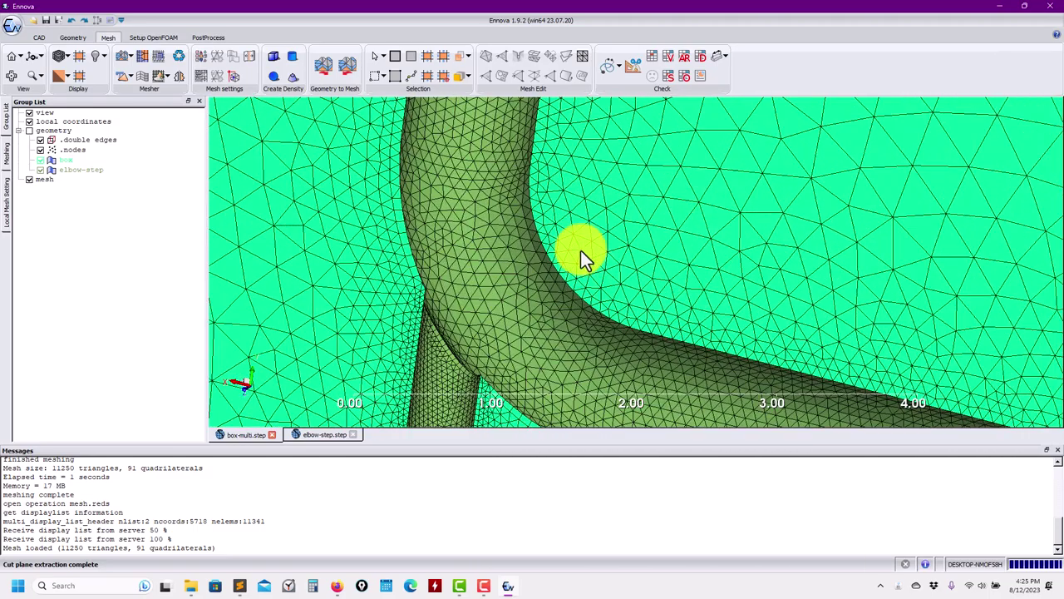
scroll(574, 264, "down", 5)
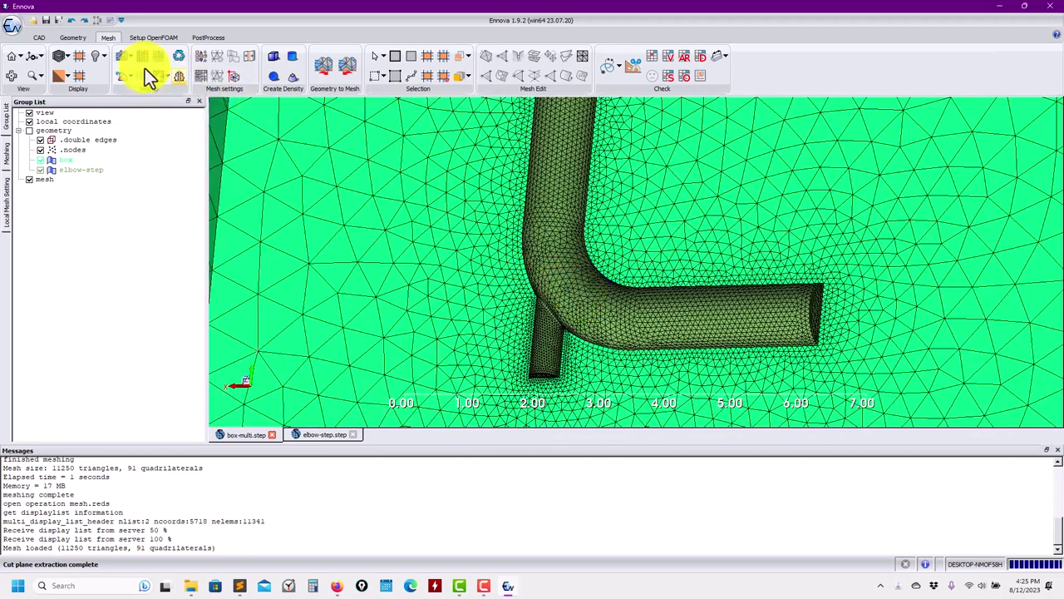
Step: Review the box model's global mesh parameters, including the minimum size, down through the boundary layer and tetrahedral mesher settings
left_click(202, 55)
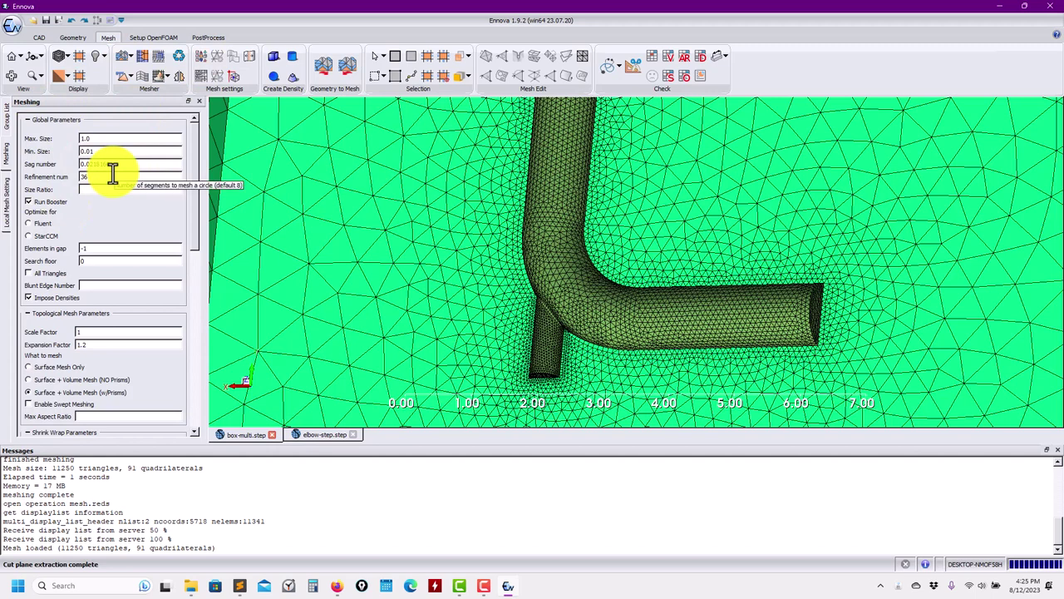
double_click(87, 150)
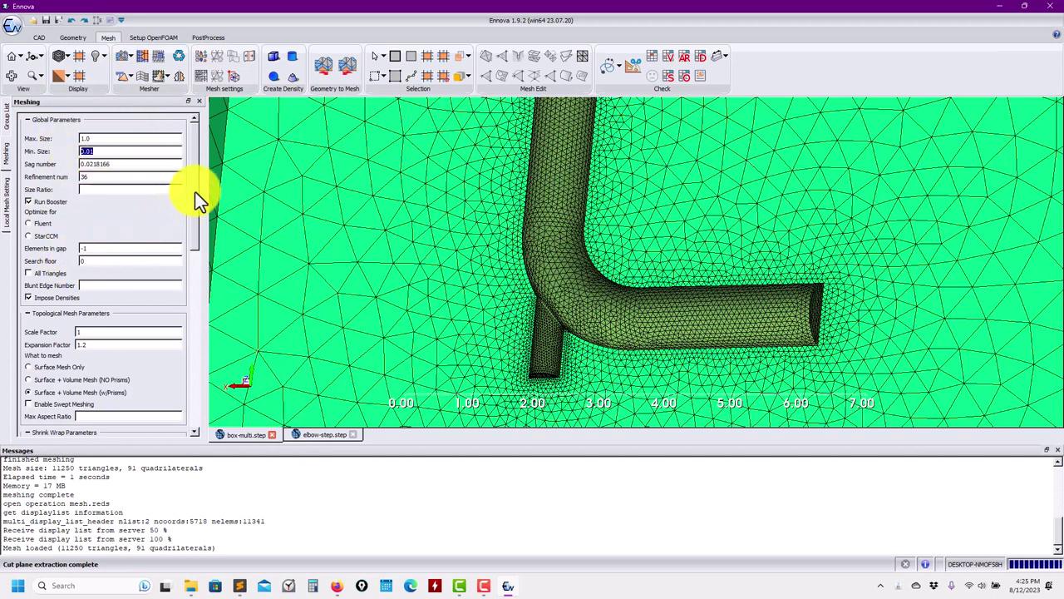
left_click_drag(195, 221, 187, 417)
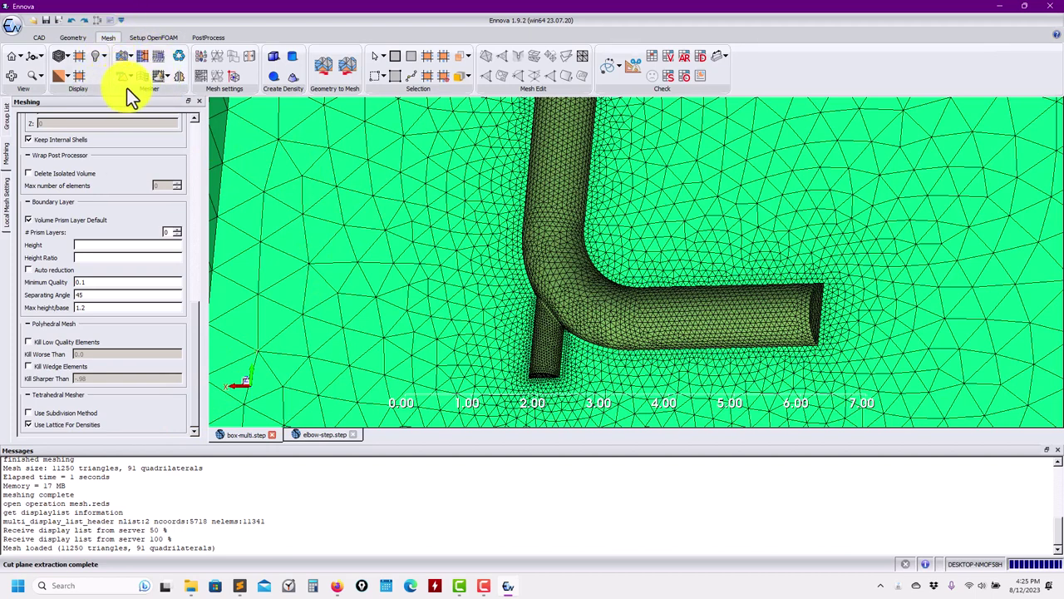
Step: Check the element quality distribution and the orthogonality of the box and elbow surface mesh
left_click(649, 58)
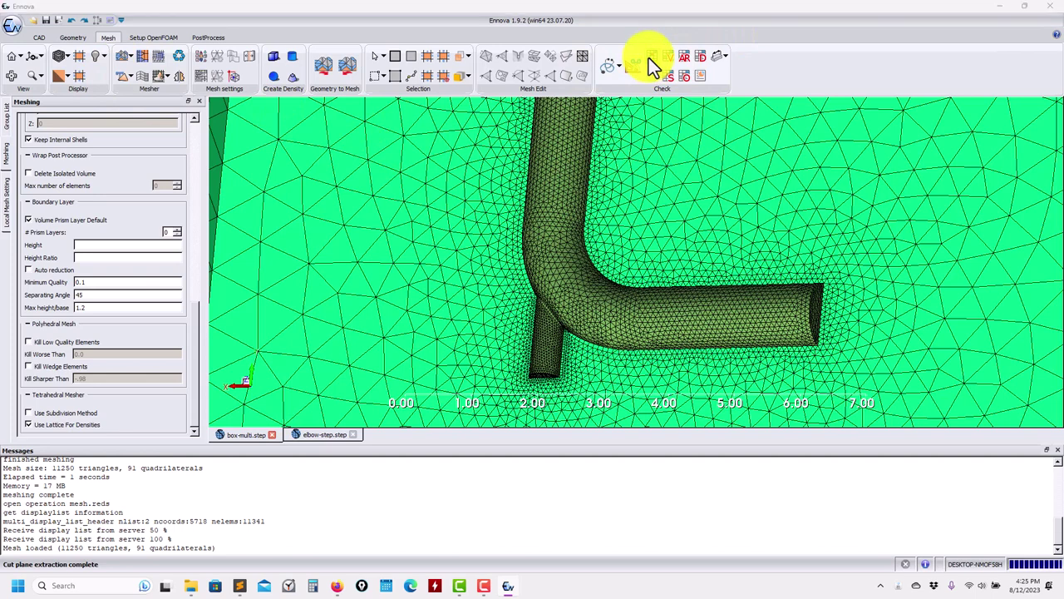
left_click_drag(693, 242, 707, 359)
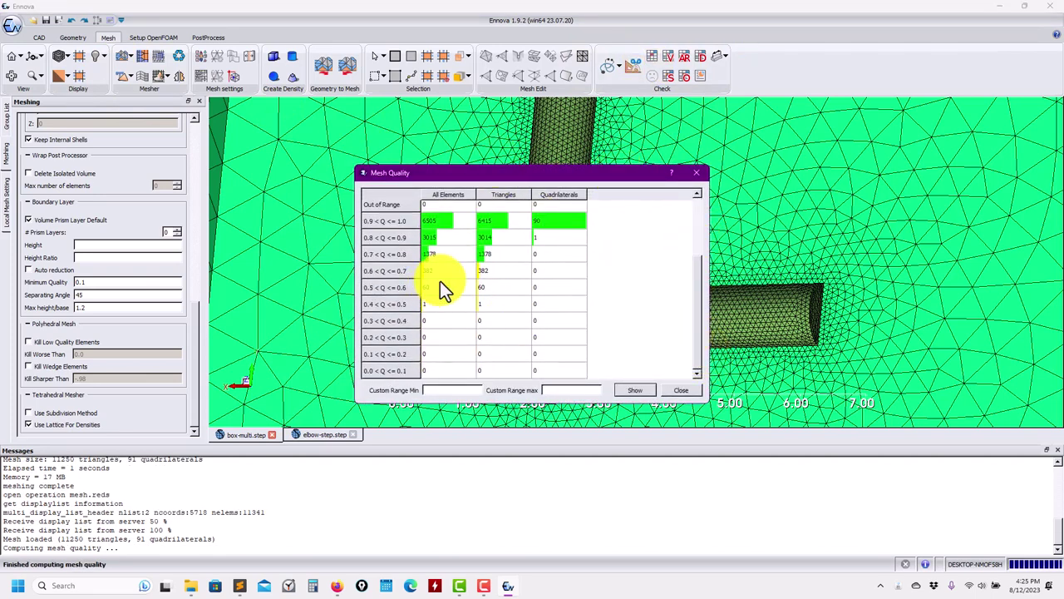
left_click(683, 81)
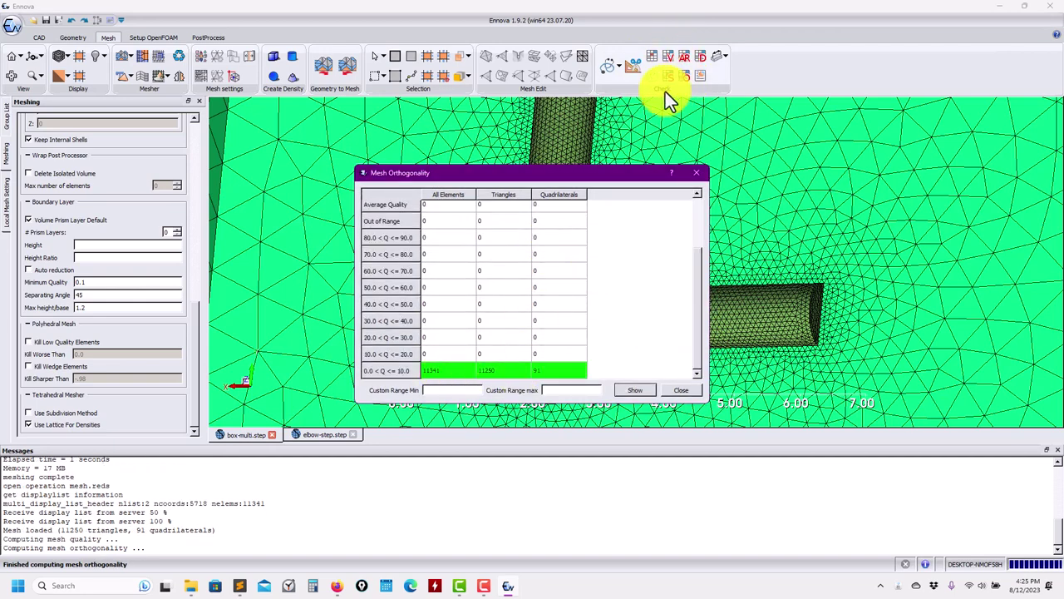
left_click(698, 173)
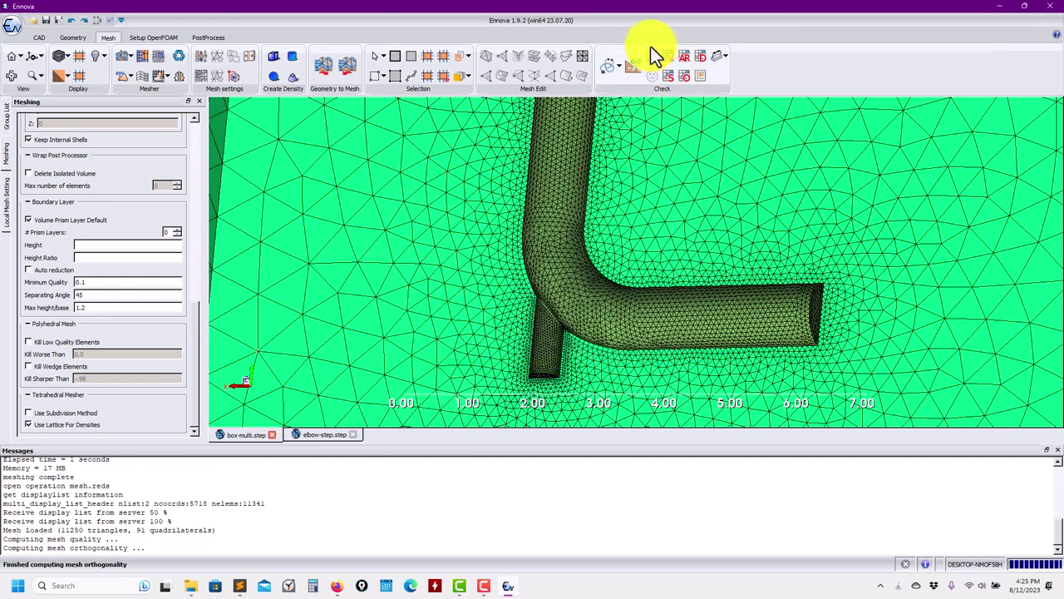
Step: Recompute the mesh quality and extract the elements in the 0.5 to 0.6 range as a diagnostics group, keeping the model in view
left_click(649, 55)
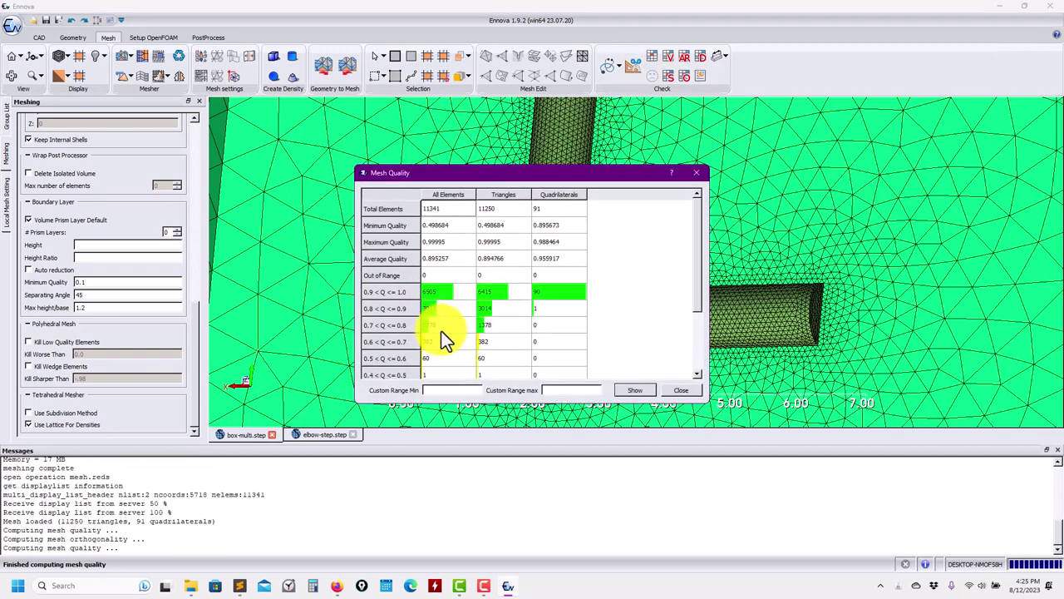
scroll(440, 330, "down", 2)
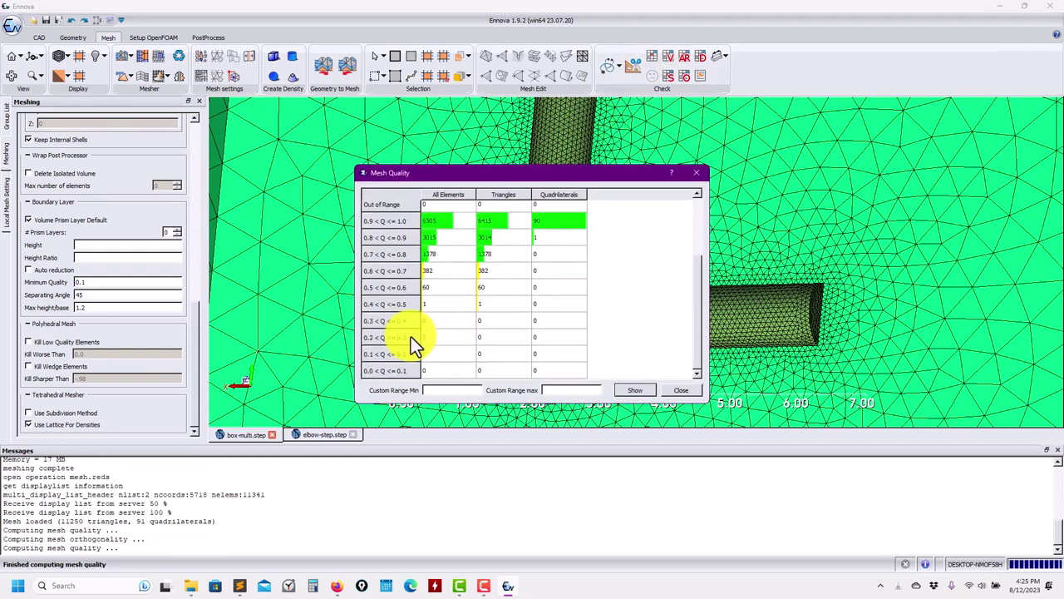
left_click(398, 289)
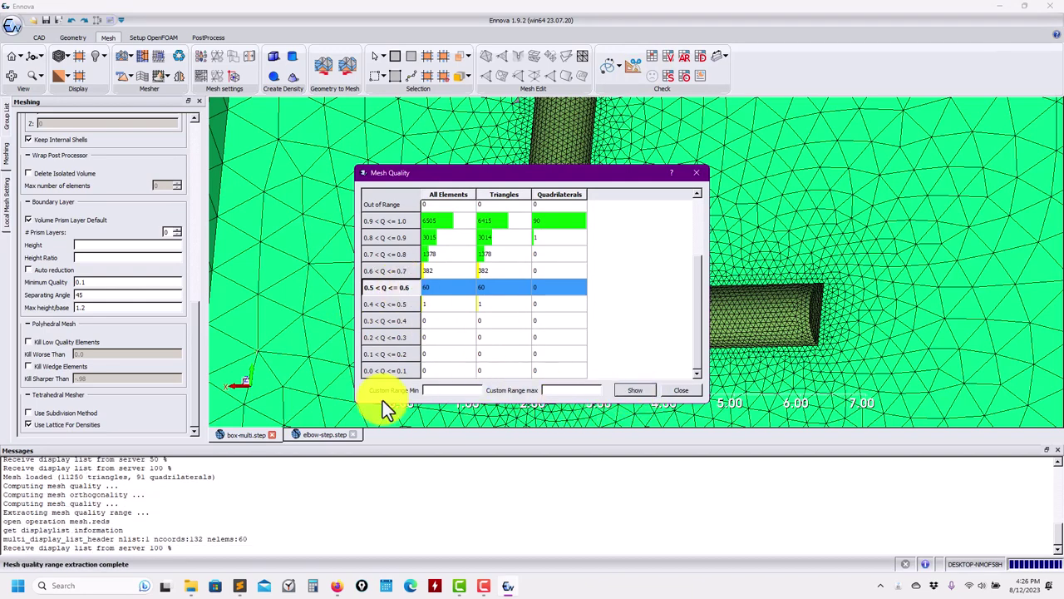
left_click(7, 127)
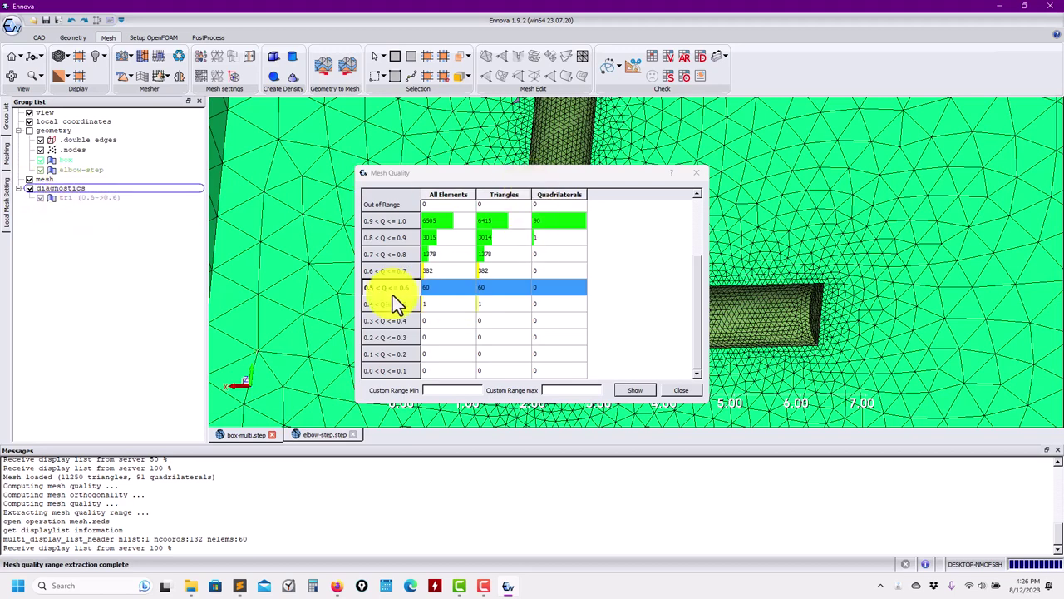
left_click_drag(612, 179, 259, 321)
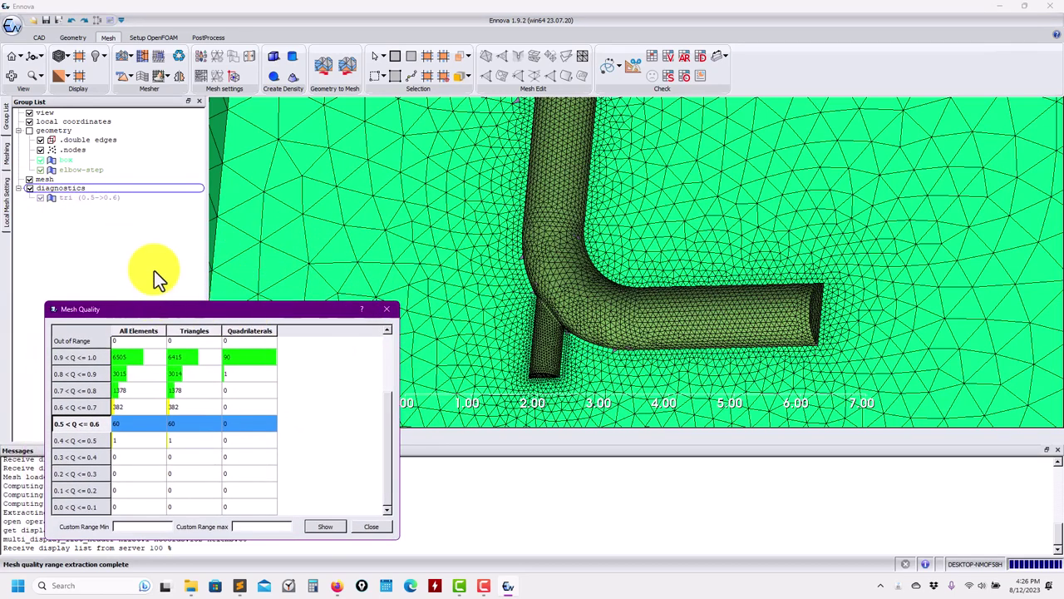
Step: Switch the mesh to translucent display and locate the first triangle of the 0.5 to 0.6 diagnostics group with Find
left_click(105, 57)
left_click(125, 152)
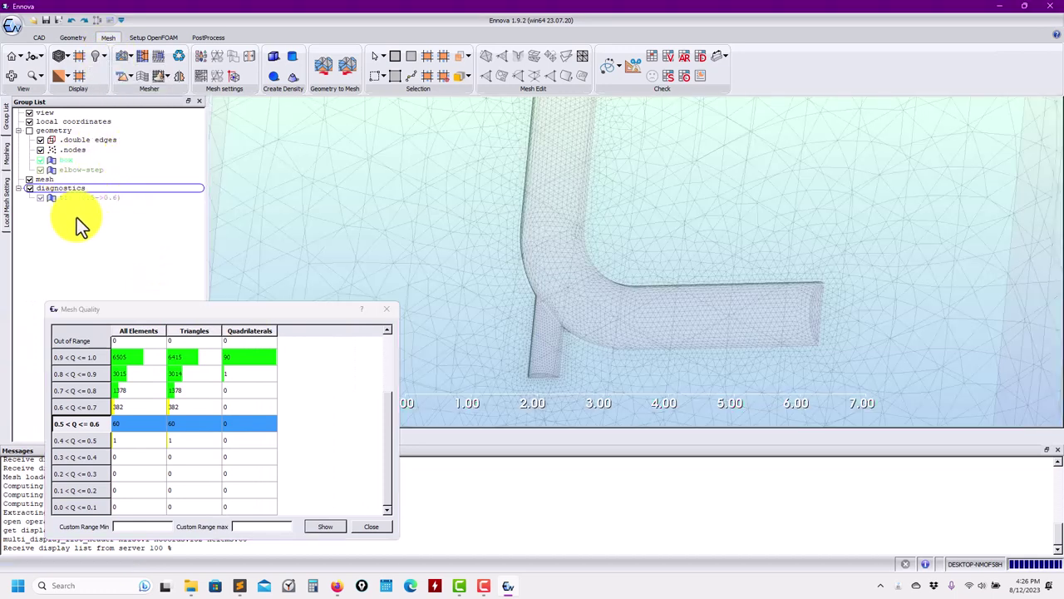
right_click(90, 197)
left_click(126, 213)
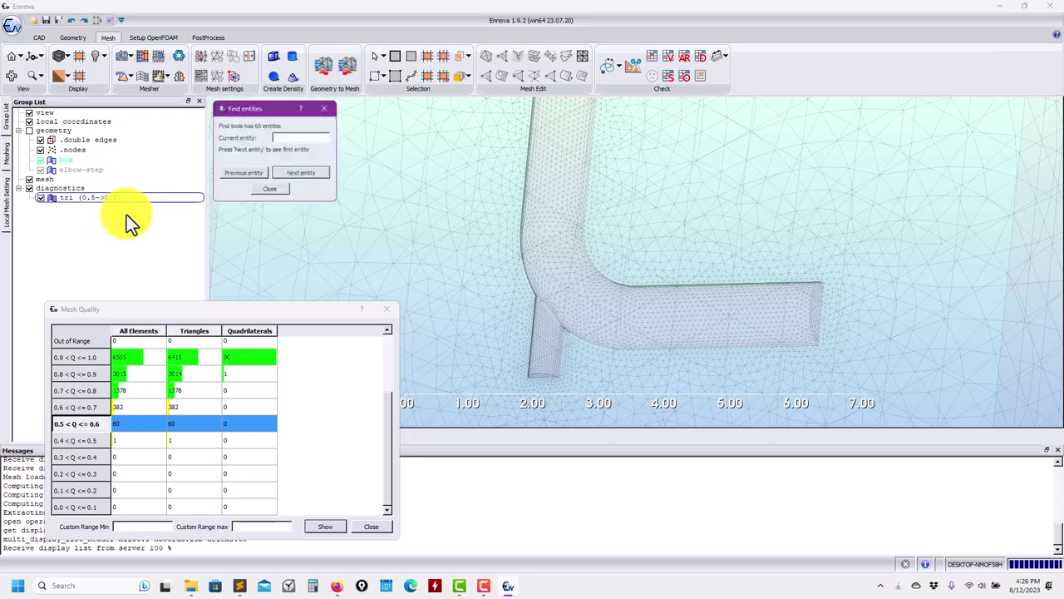
left_click(290, 174)
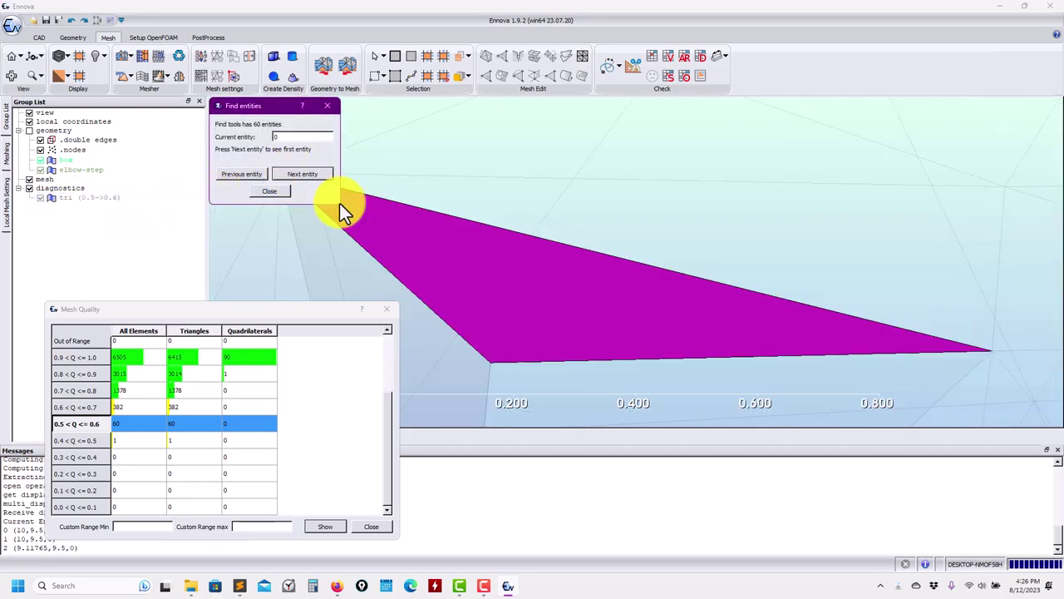
scroll(512, 266, "down", 8)
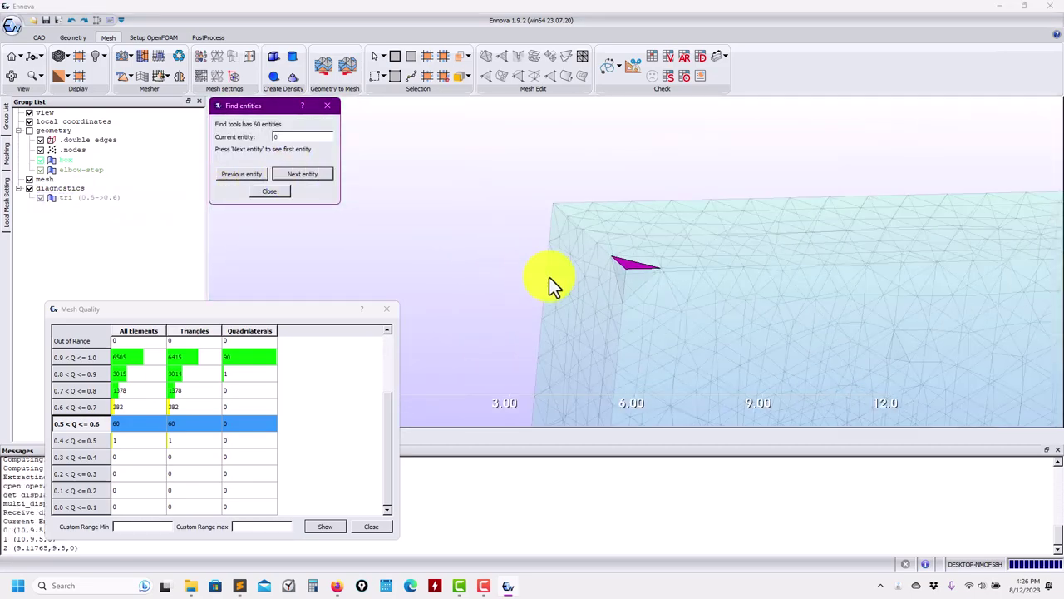
scroll(605, 267, "up", 3)
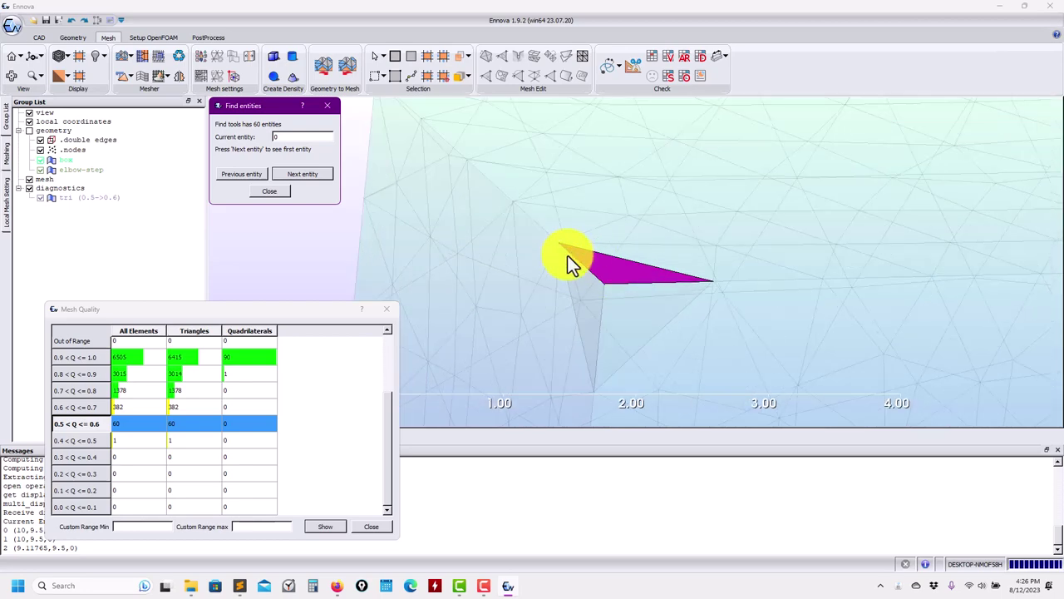
Step: Step through the found triangles up to entity 6, checking where they lie on the box
left_click(314, 175)
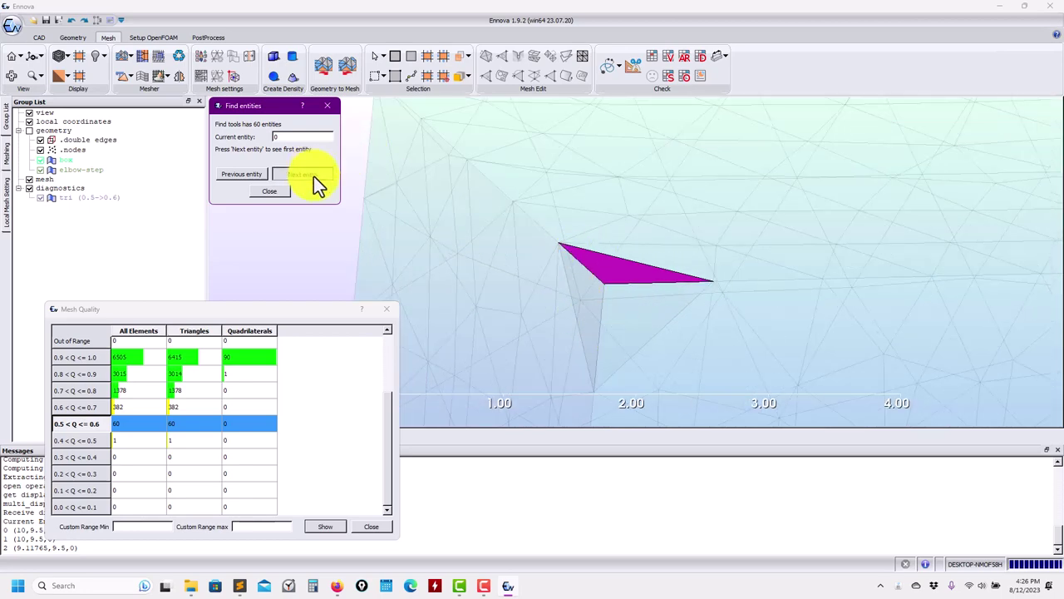
left_click(314, 175)
left_click(314, 175)
scroll(566, 240, "down", 5)
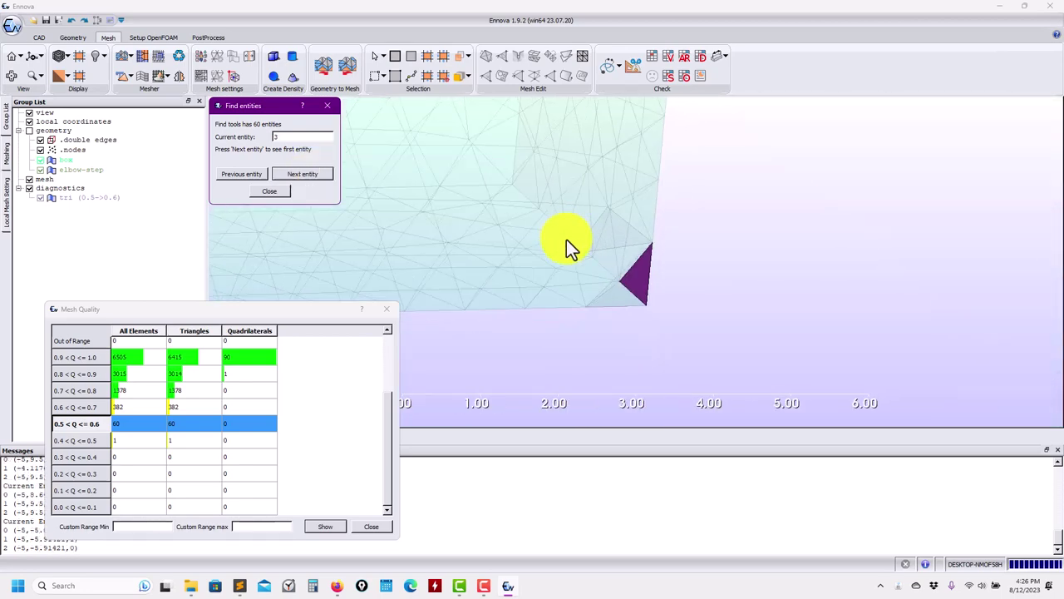
scroll(597, 265, "up", 3)
scroll(642, 290, "up", 3)
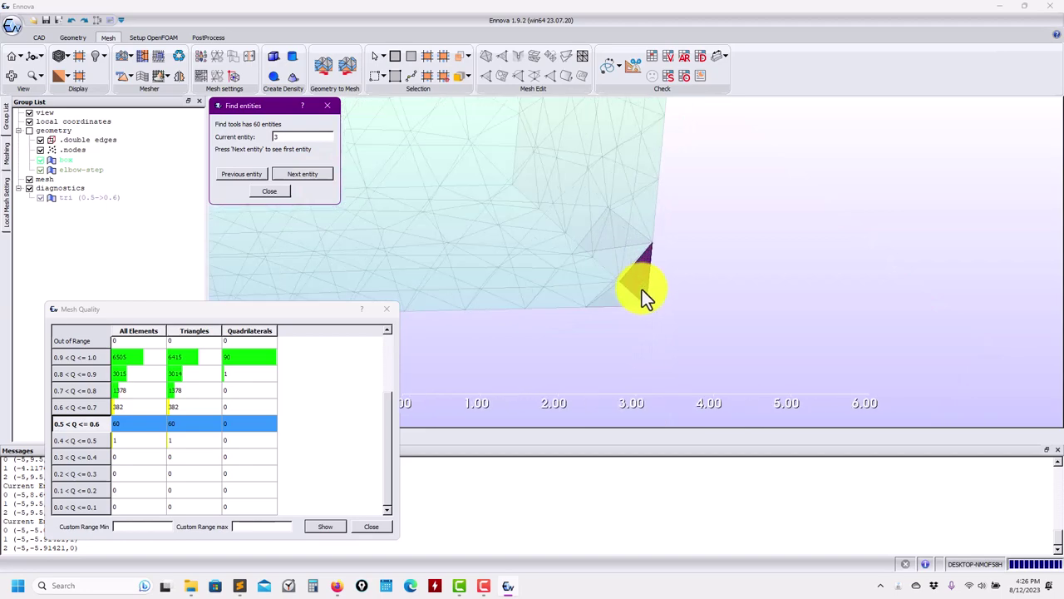
left_click(319, 176)
left_click(320, 177)
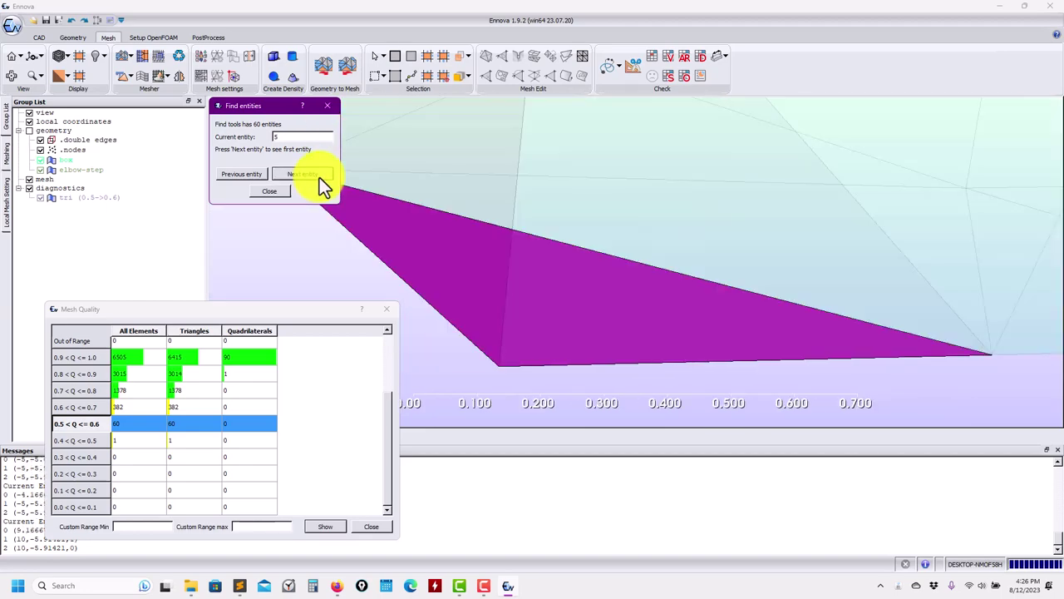
left_click(319, 176)
scroll(605, 230, "down", 3)
scroll(606, 230, "down", 2)
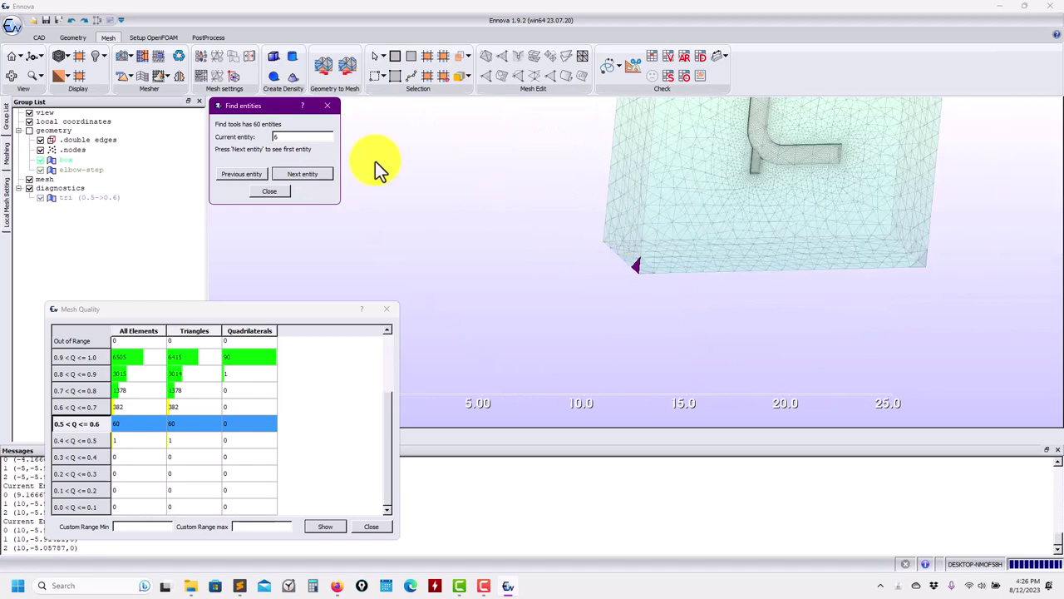
Step: Continue through the low-quality triangles one after another up to entity 33
left_click(306, 173)
left_click(305, 173)
left_click(306, 173)
left_click(306, 172)
left_click(306, 173)
left_click(306, 173)
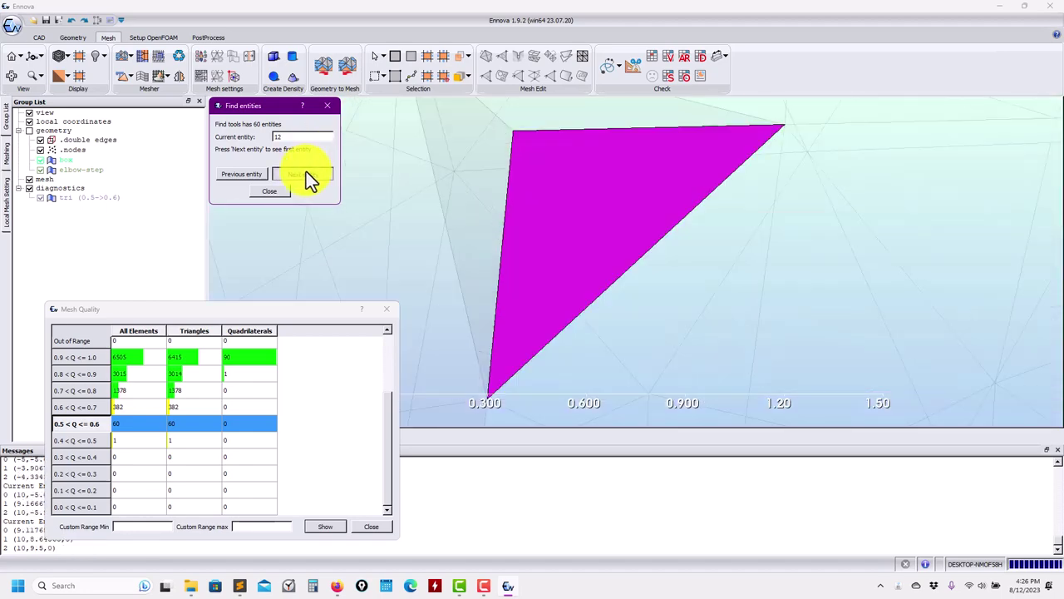
left_click(306, 173)
left_click(306, 173)
left_click(306, 173)
left_click(306, 173)
left_click(306, 173)
left_click(306, 173)
left_click(306, 173)
left_click(306, 173)
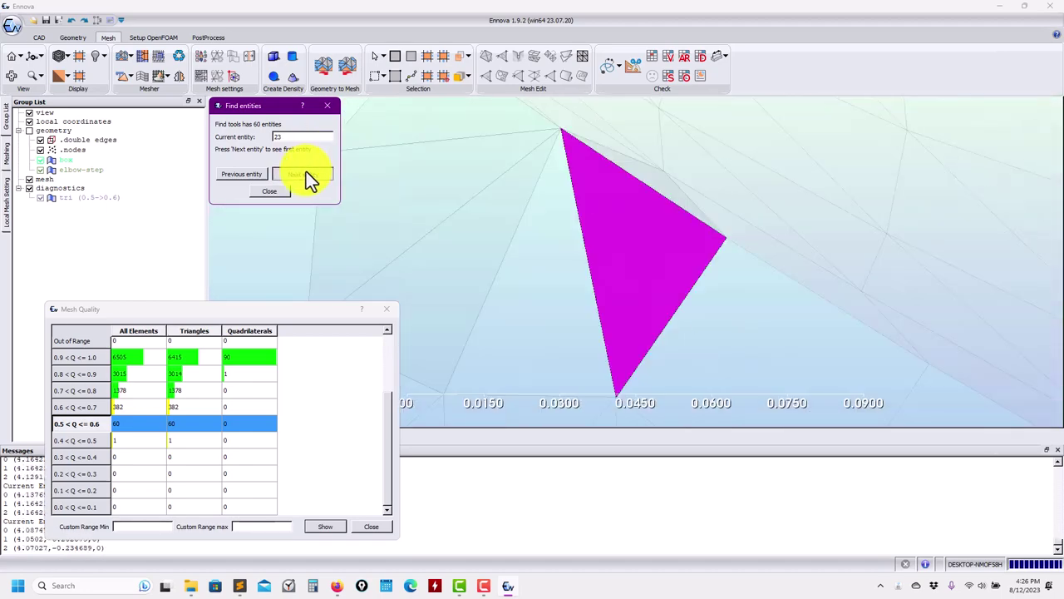
left_click(306, 173)
left_click(306, 173)
left_click(306, 172)
left_click(306, 173)
left_click(306, 173)
left_click(306, 172)
left_click(306, 173)
left_click(306, 173)
left_click(306, 173)
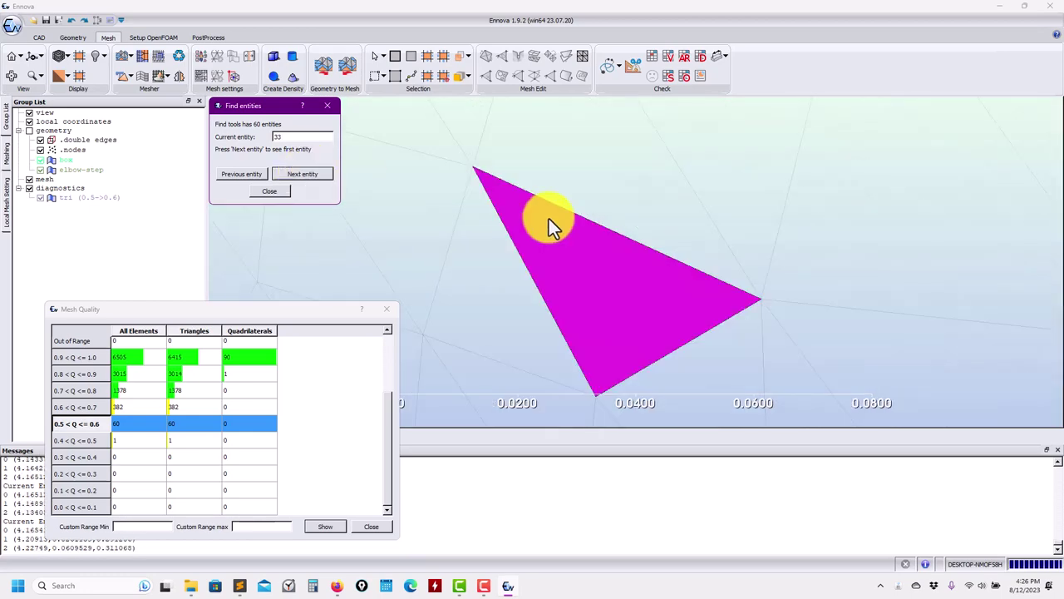
Step: Go back to entity 32, examine its surroundings on the elbow from several distances, and close the entity search and quality report
left_click(249, 173)
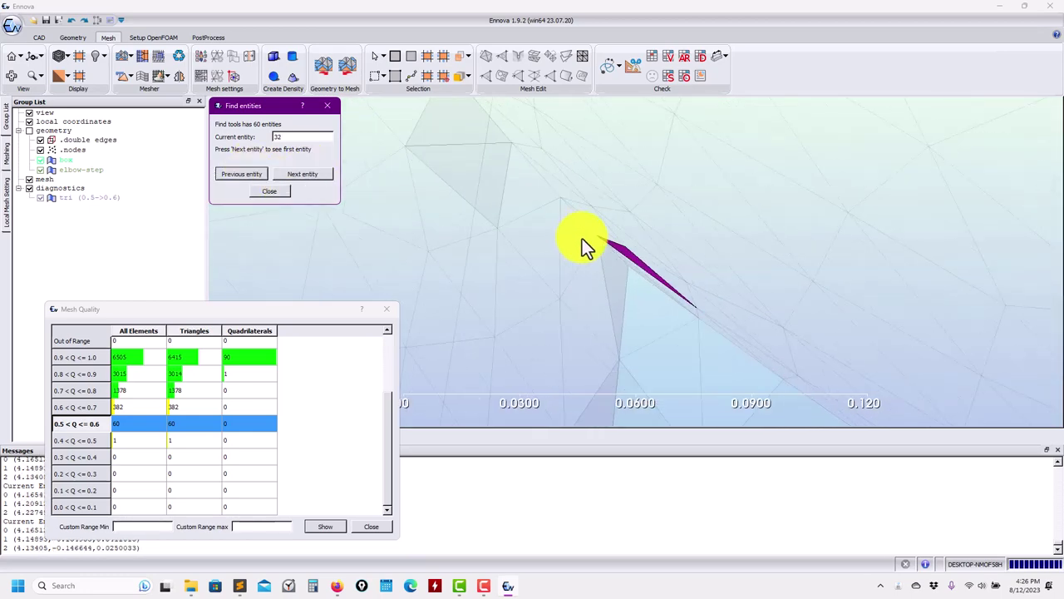
scroll(646, 268, "down", 7)
scroll(647, 268, "up", 9)
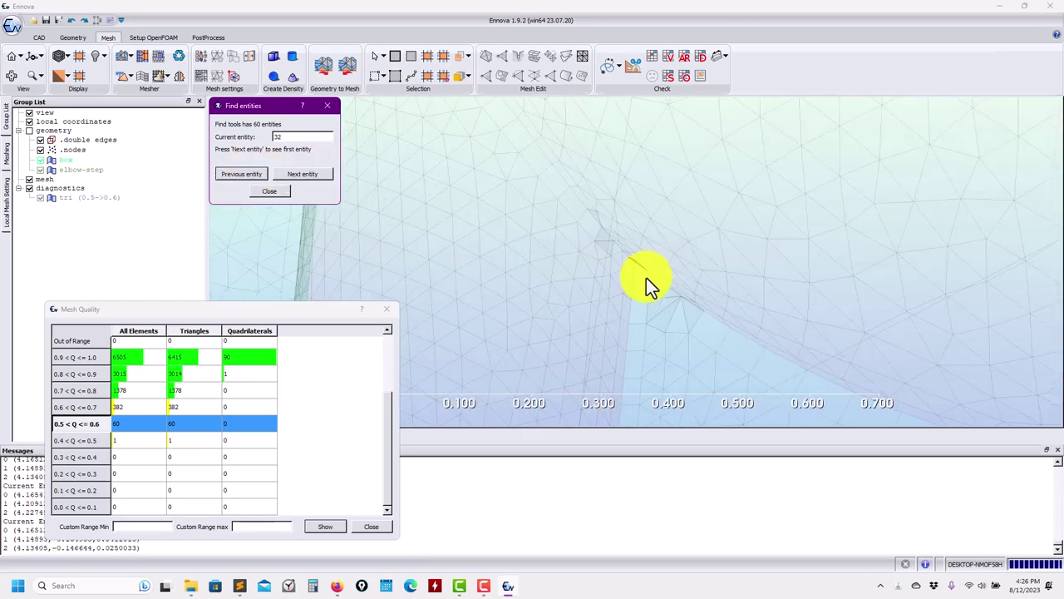
scroll(645, 280, "up", 2)
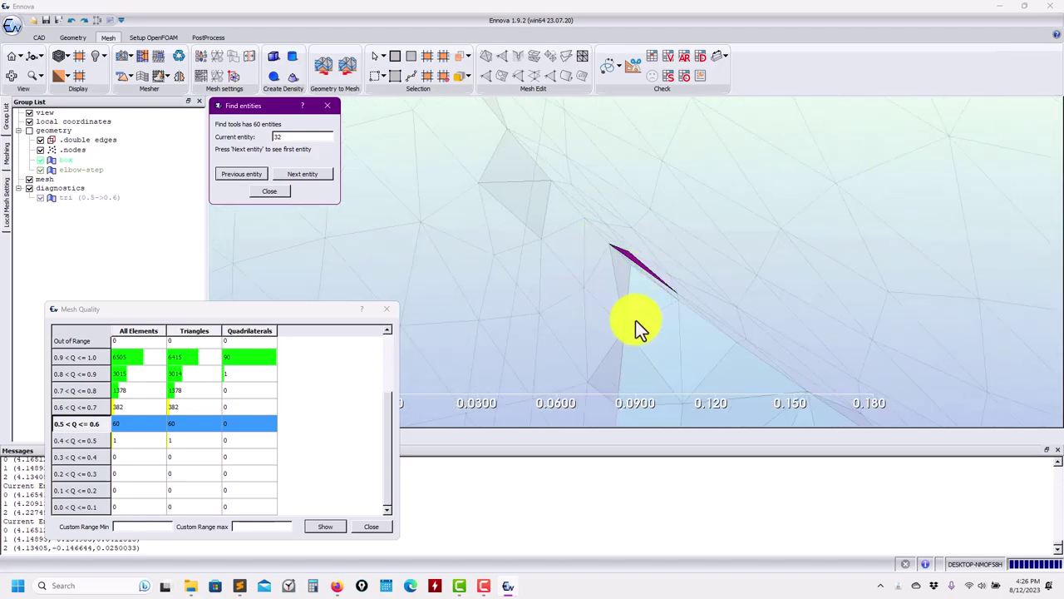
left_click_drag(636, 321, 250, 378)
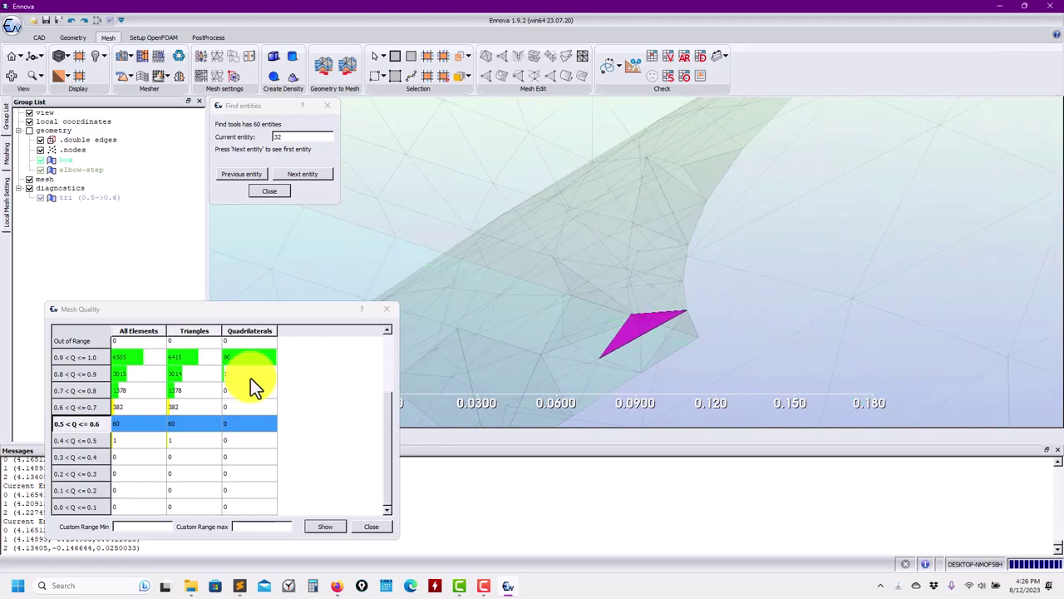
scroll(672, 294, "down", 10)
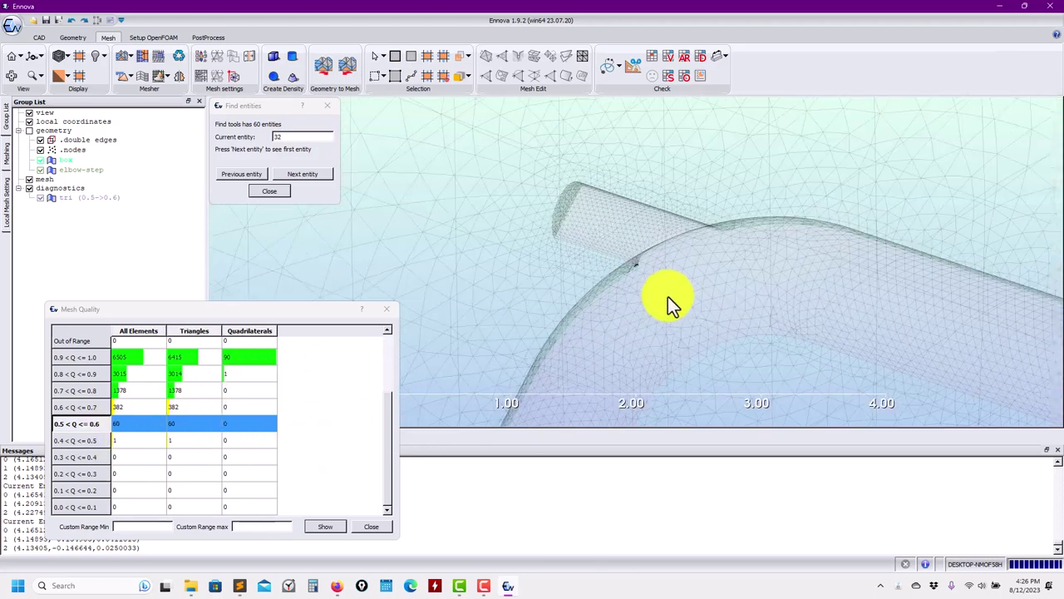
scroll(672, 296, "down", 8)
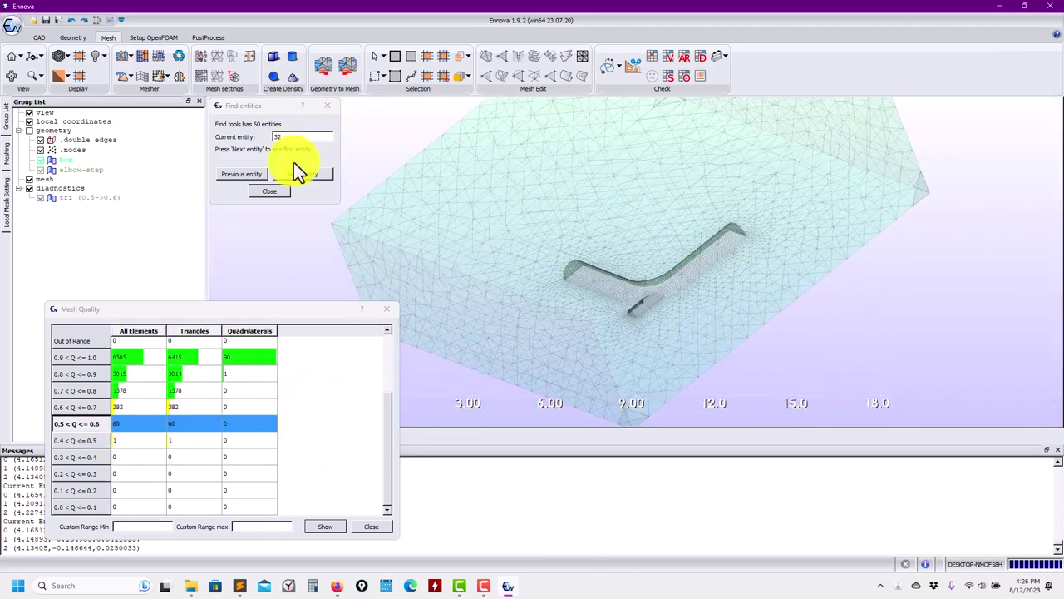
left_click(272, 192)
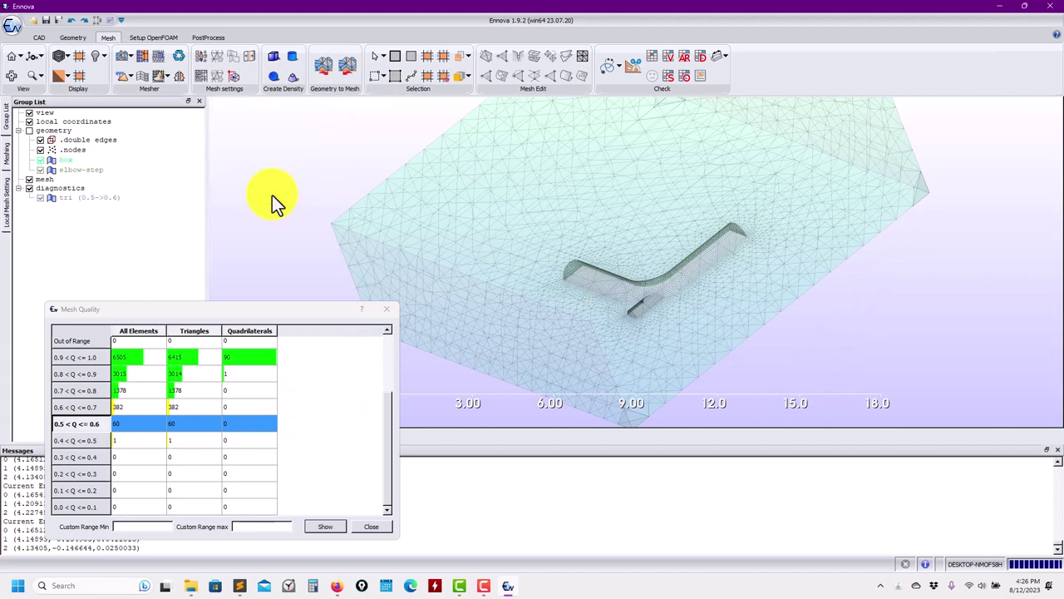
left_click(389, 305)
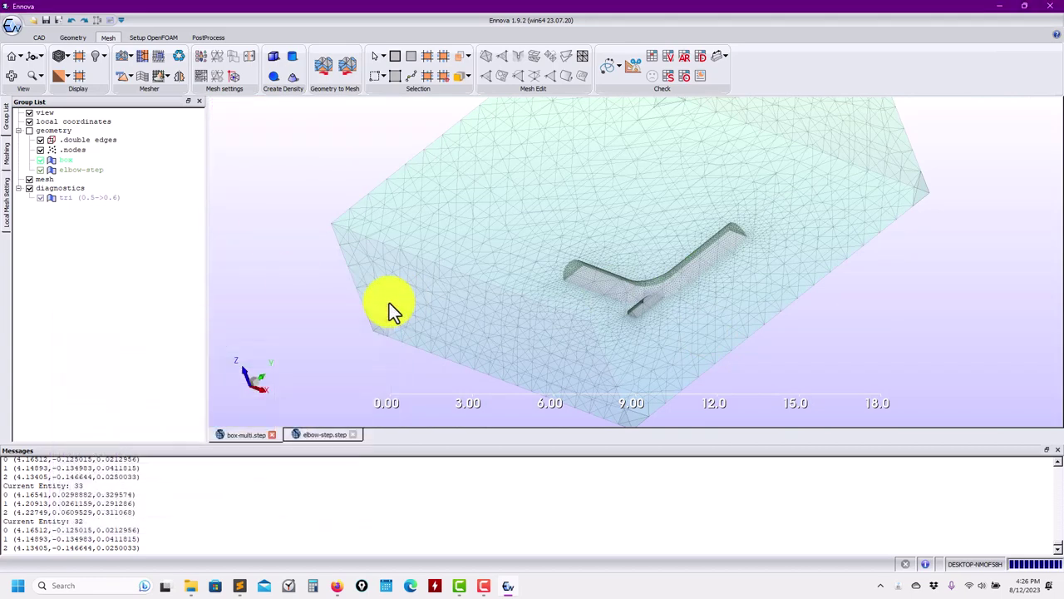